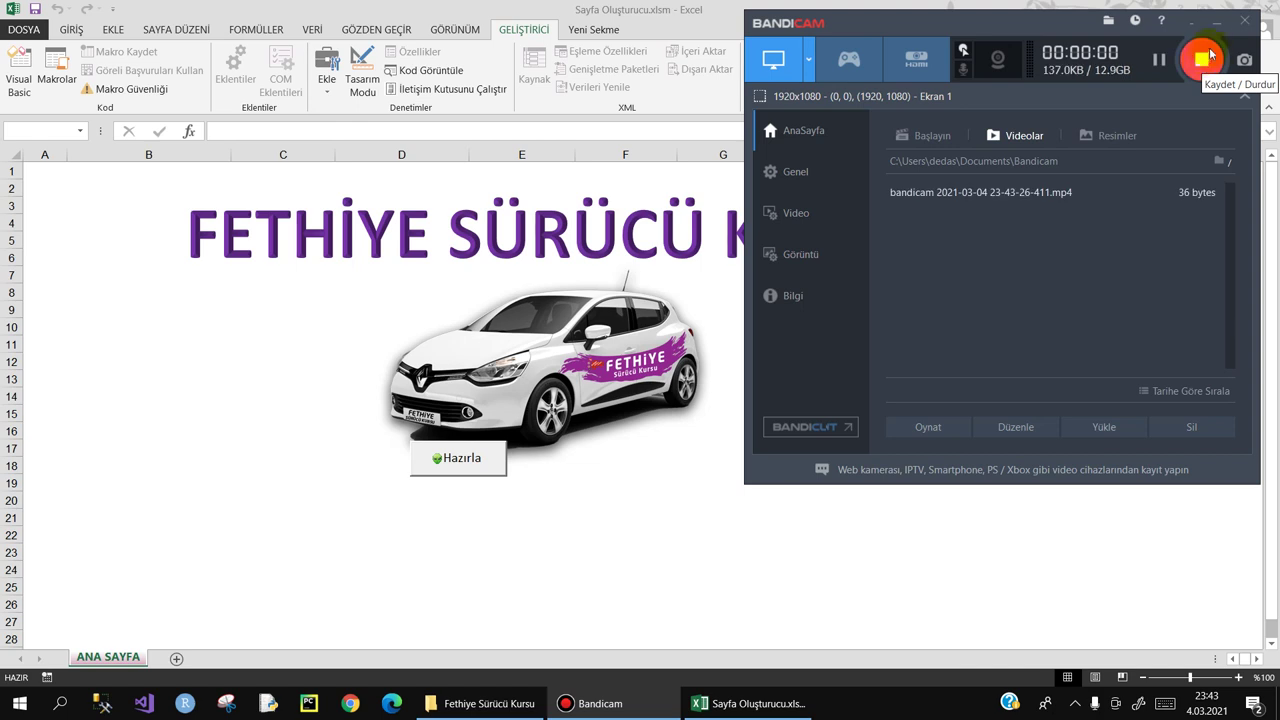
Step: Hide the screen recorder, then close Sayfa Oluşturucu.xlsm and choose Kaydet to save changes
click(1217, 27)
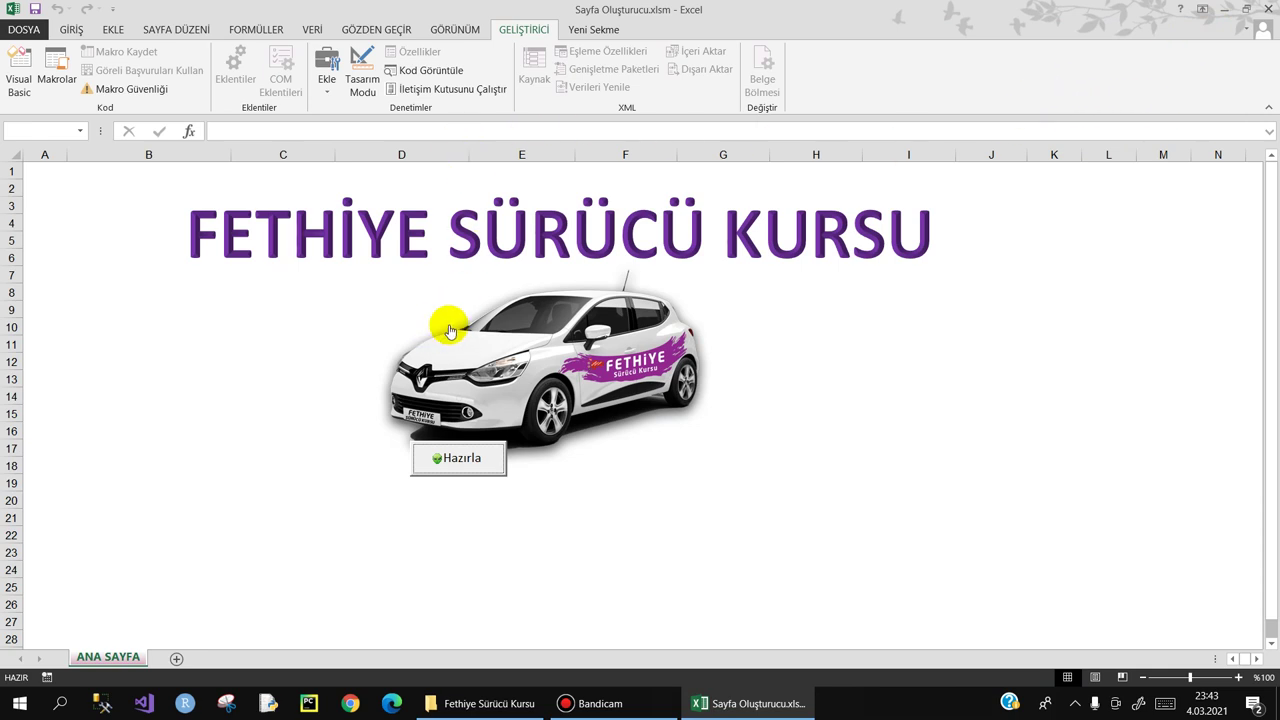
click(1267, 8)
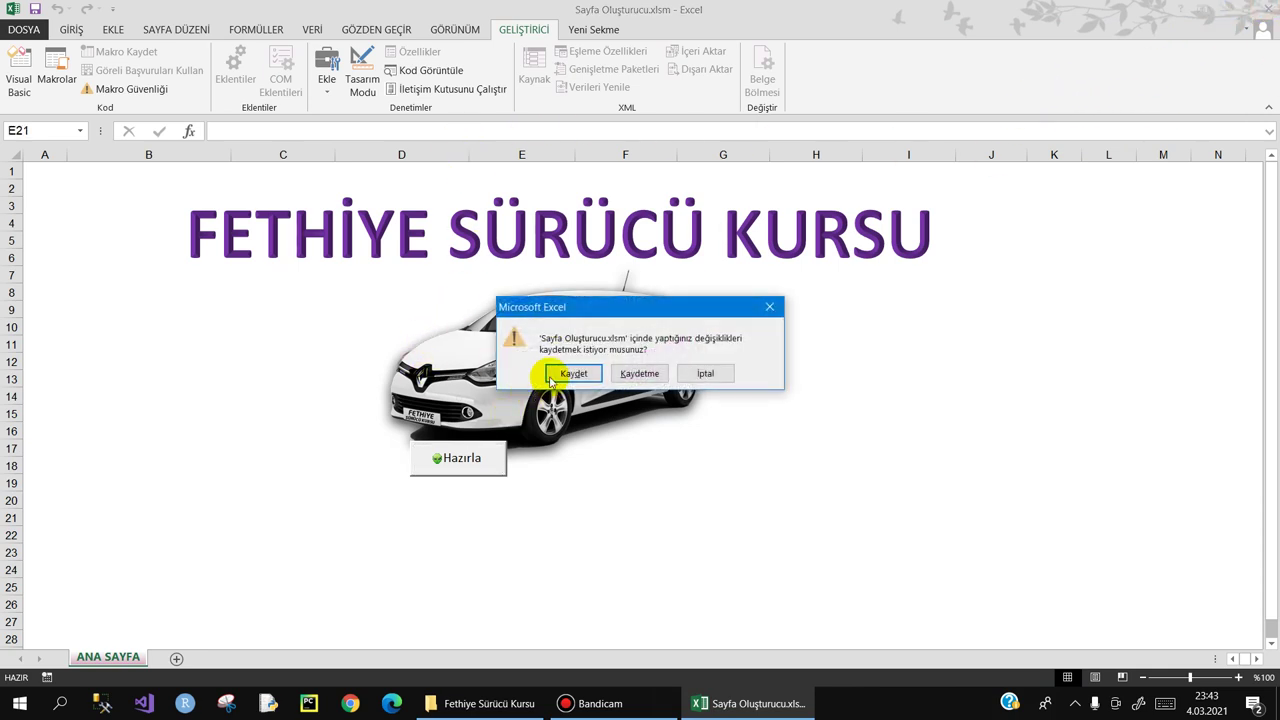
click(550, 371)
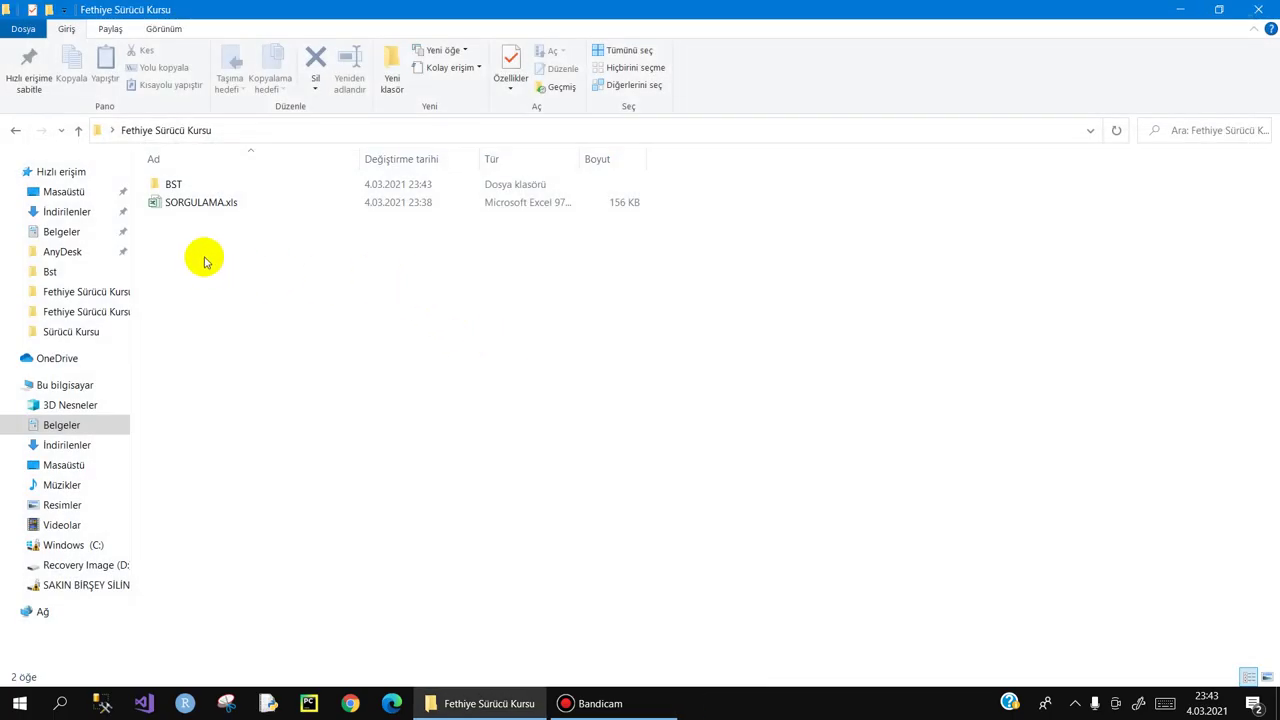
Step: Go into the BST folder and open Sayfa Oluşturucu.xlsm in Excel
click(172, 185)
double_click(172, 185)
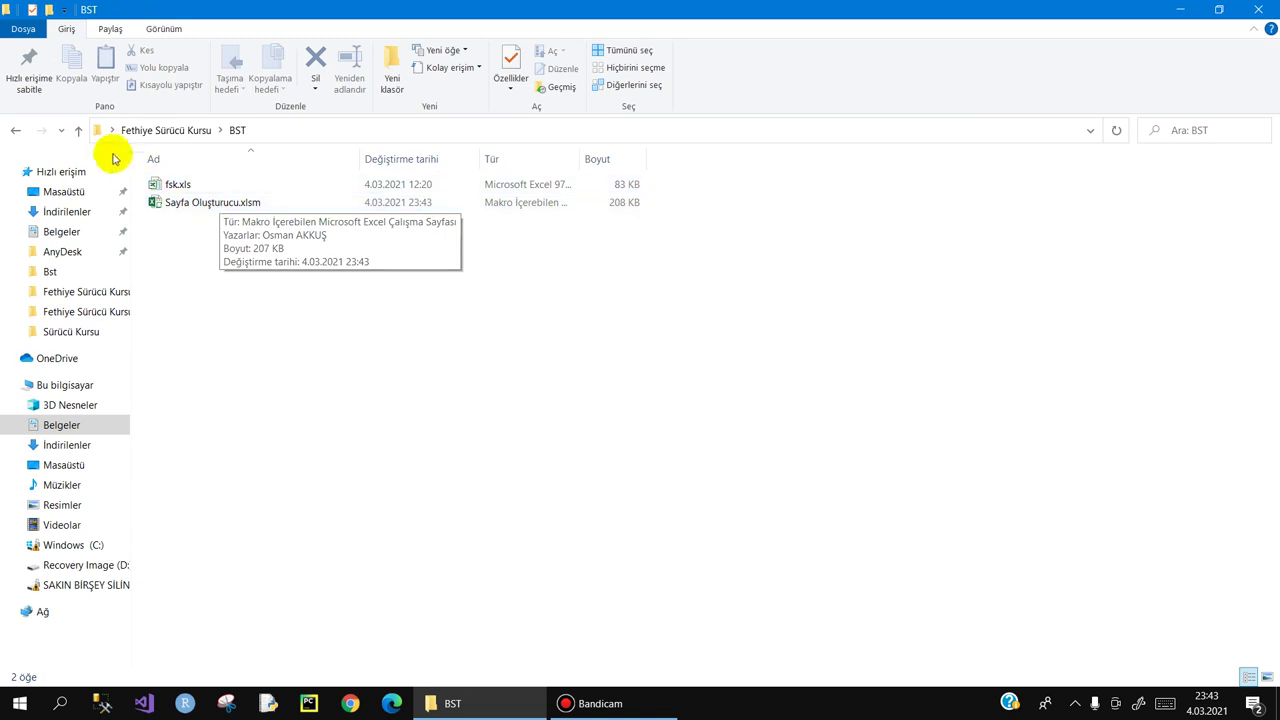
click(78, 130)
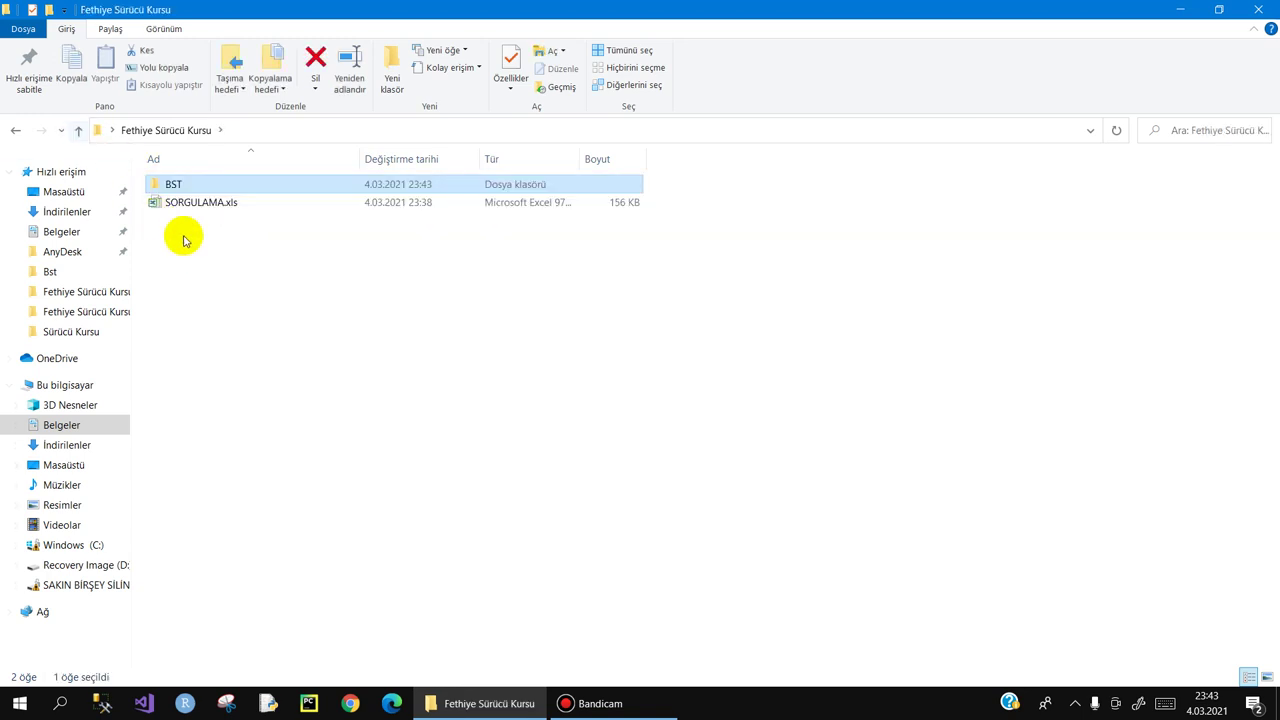
double_click(165, 183)
double_click(185, 204)
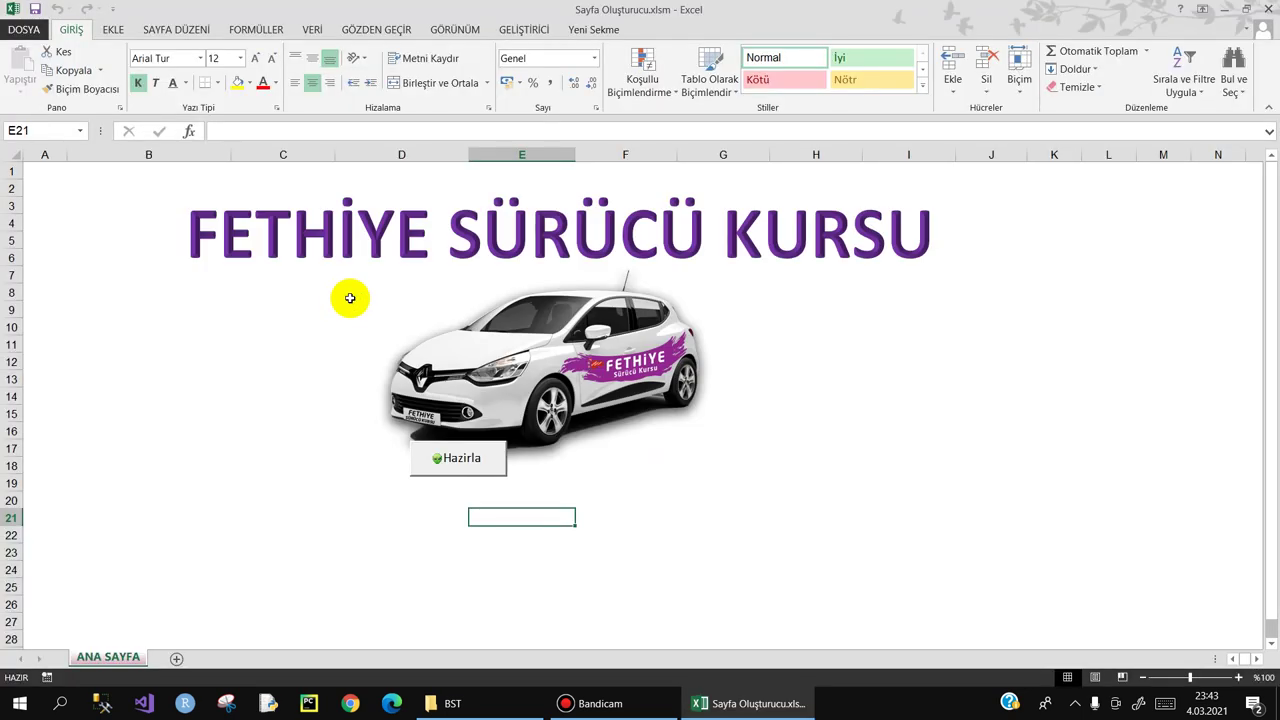
Step: Run the Hazırla page generator with Son Sıra No and Son Aday No both set to 1
click(441, 462)
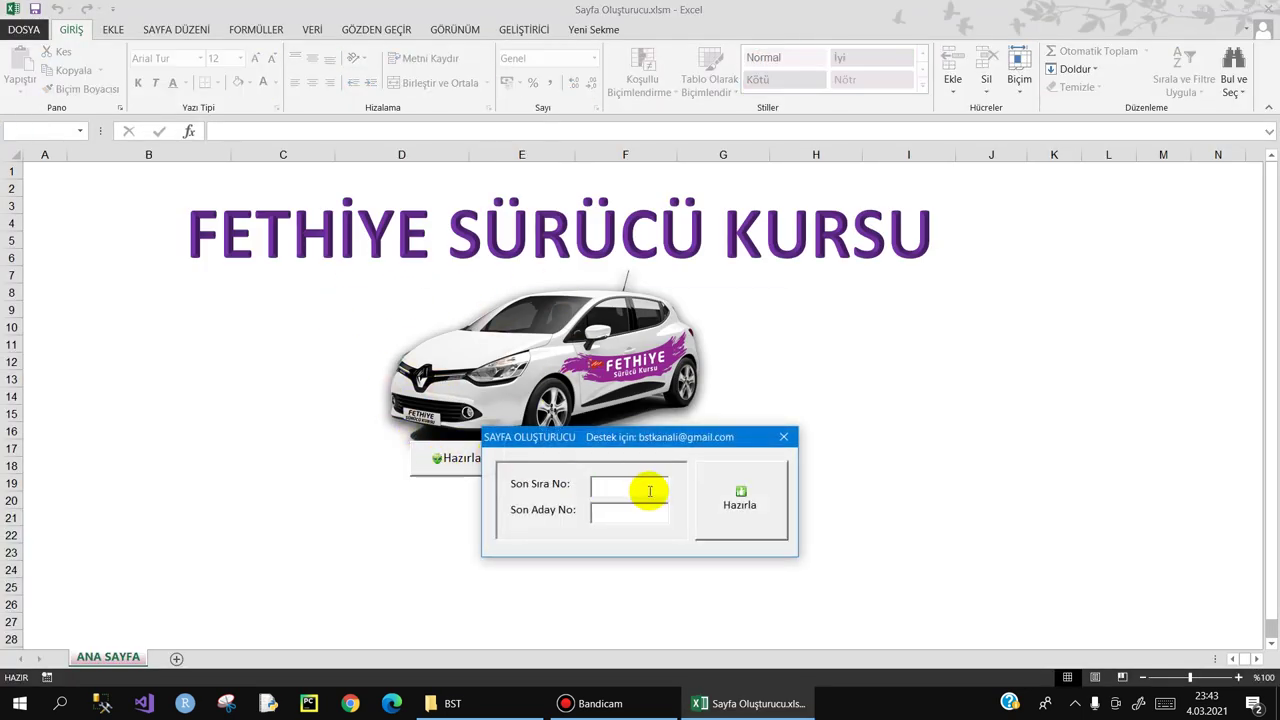
text(1)
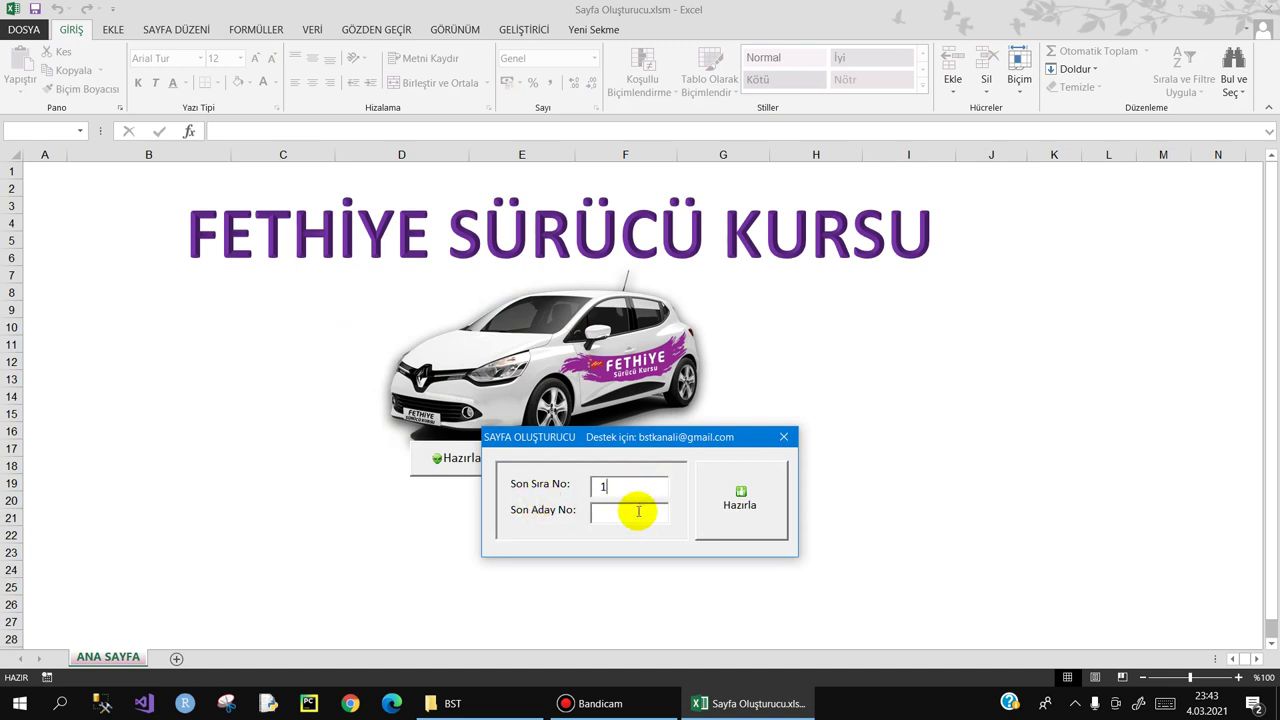
click(619, 517)
text(1)
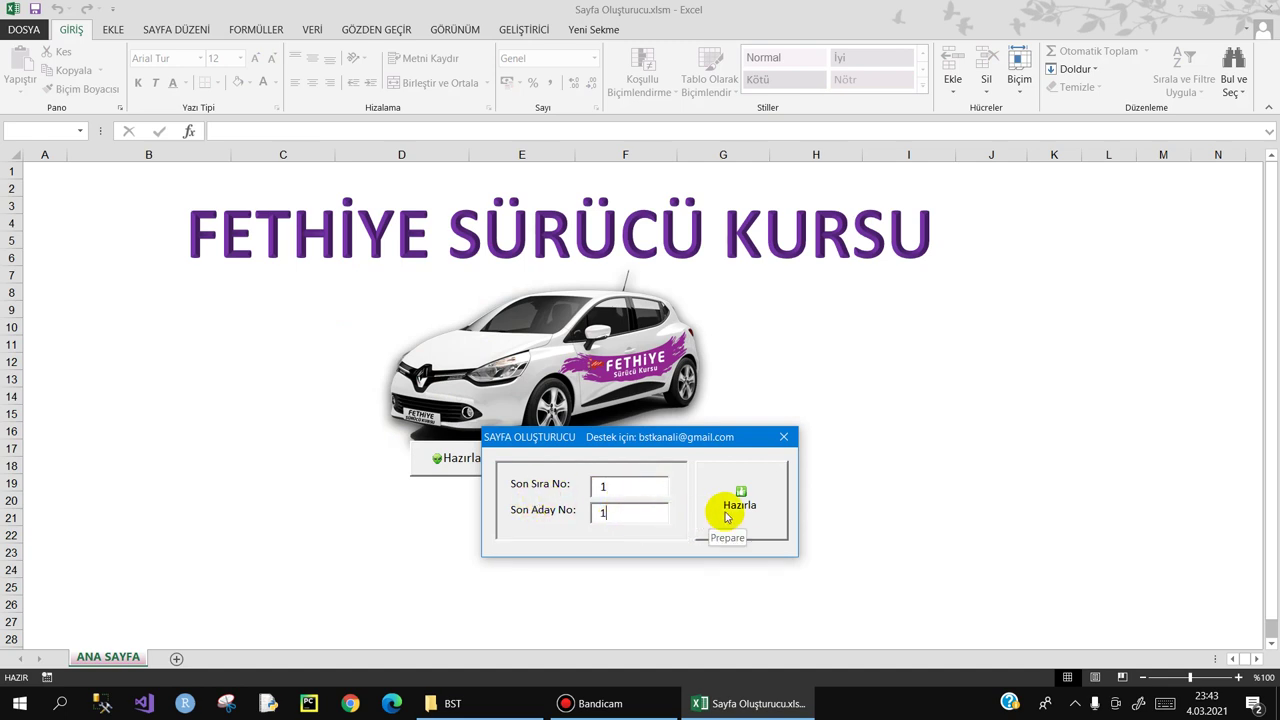
click(741, 497)
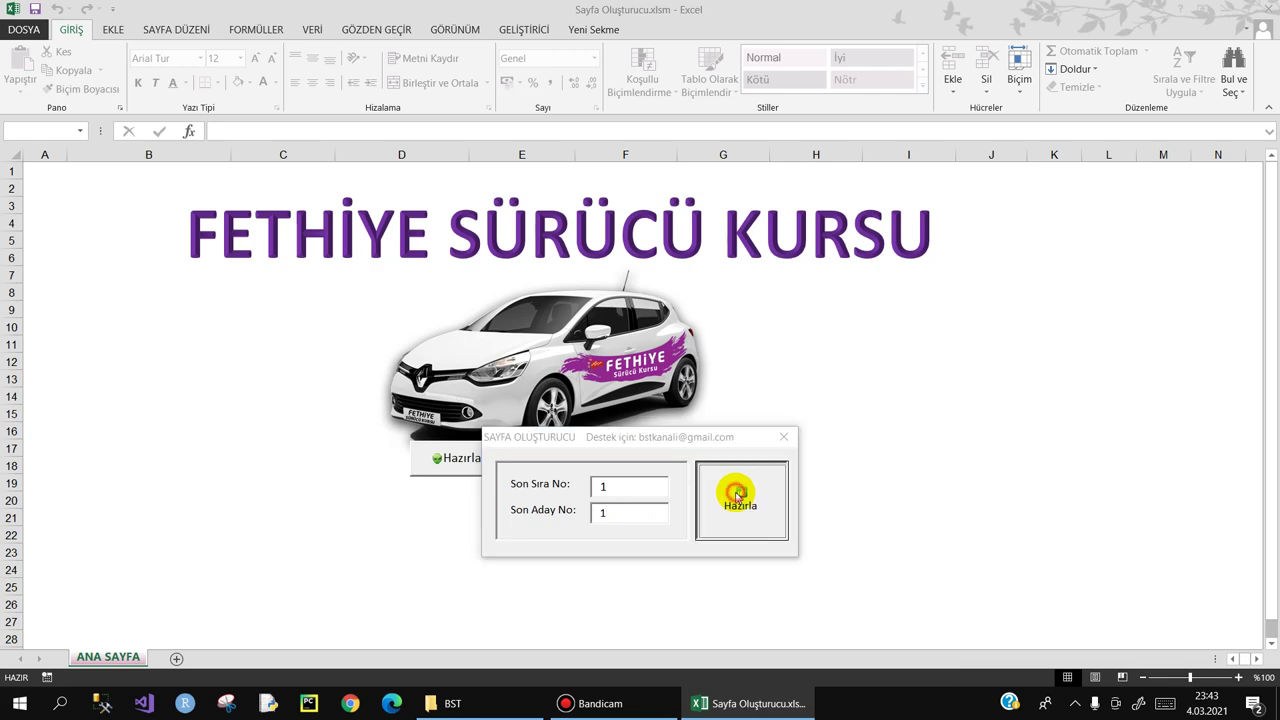
click(612, 406)
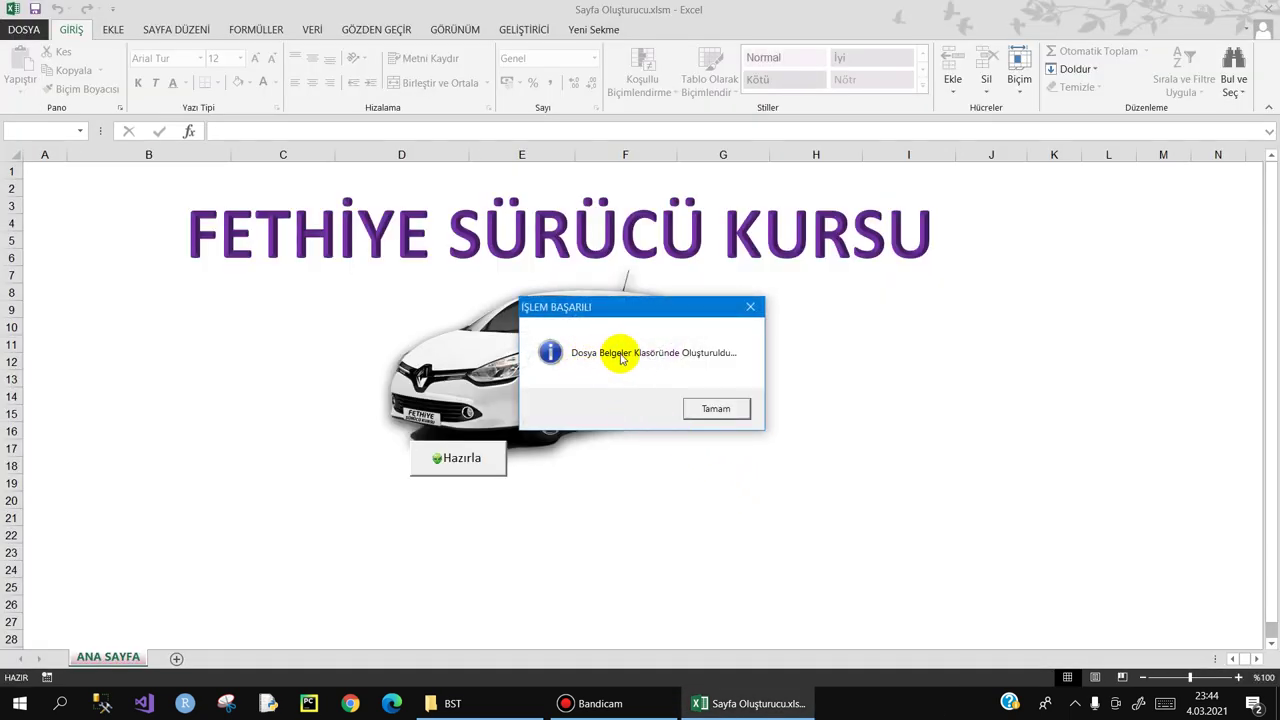
click(731, 413)
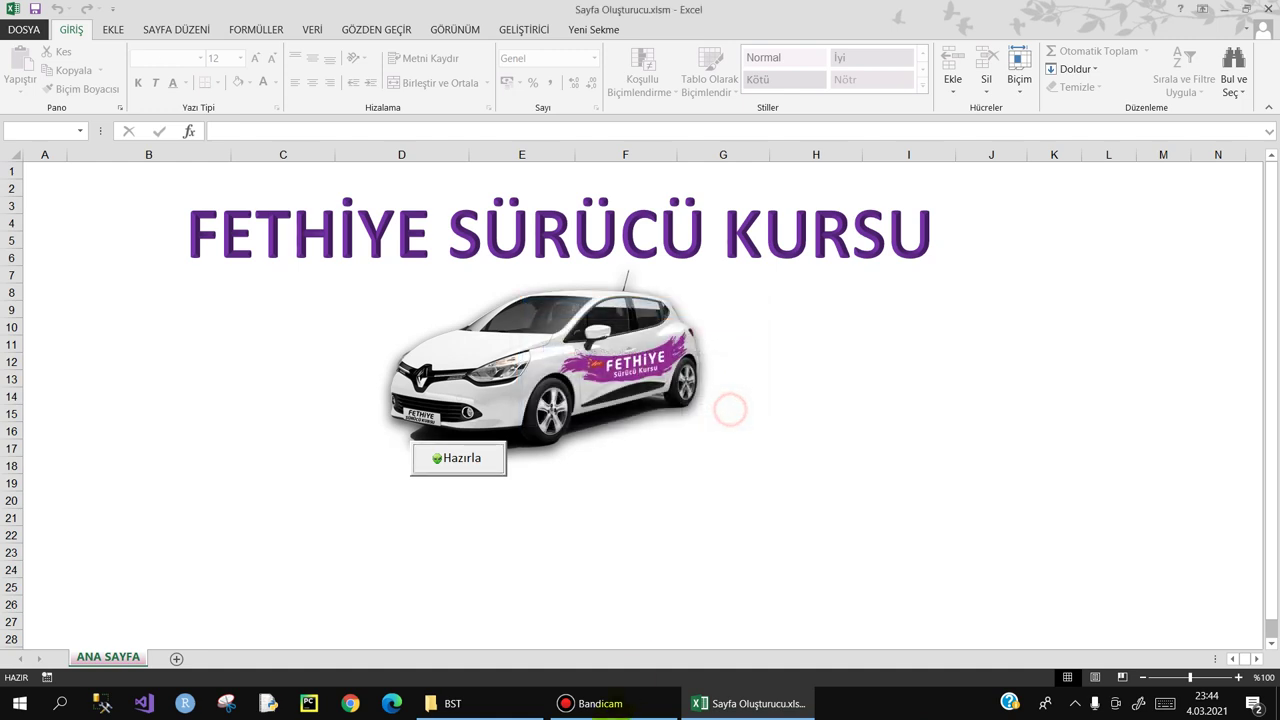
click(445, 703)
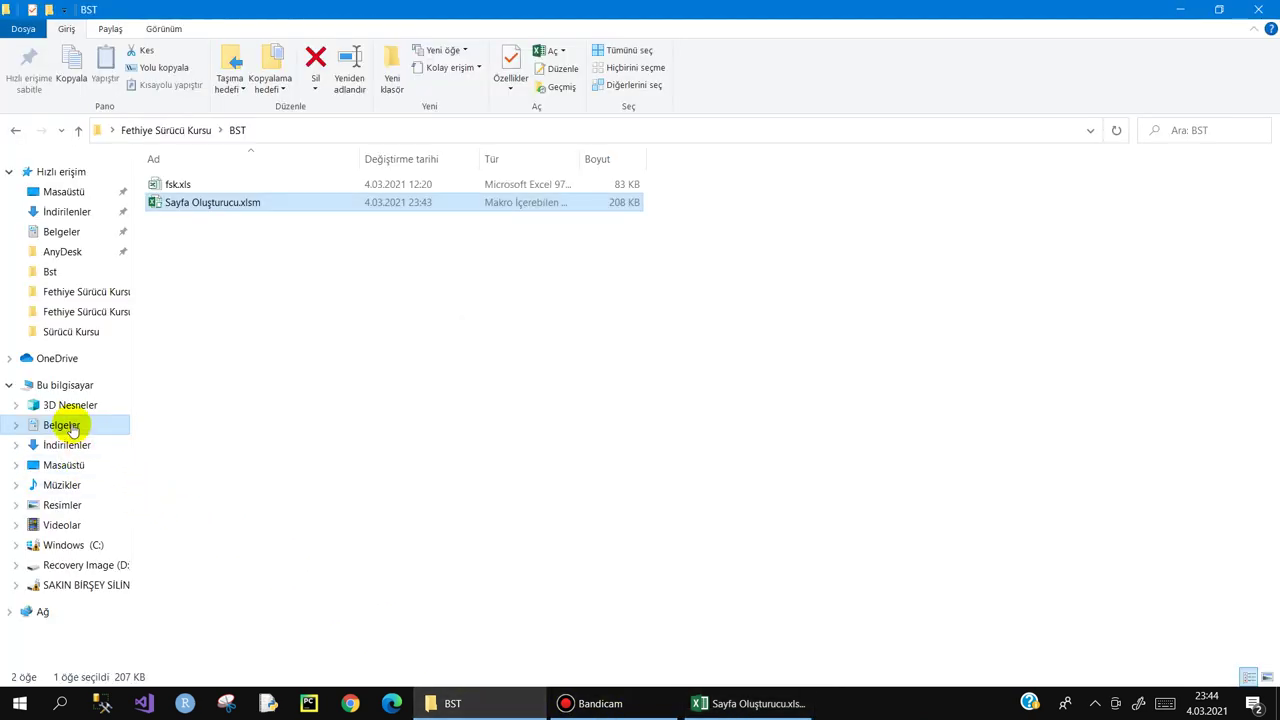
Step: Check that Sürücü Kursu 1-101.xls is in Belgeler, then return to Sayfa Oluşturucu
click(62, 425)
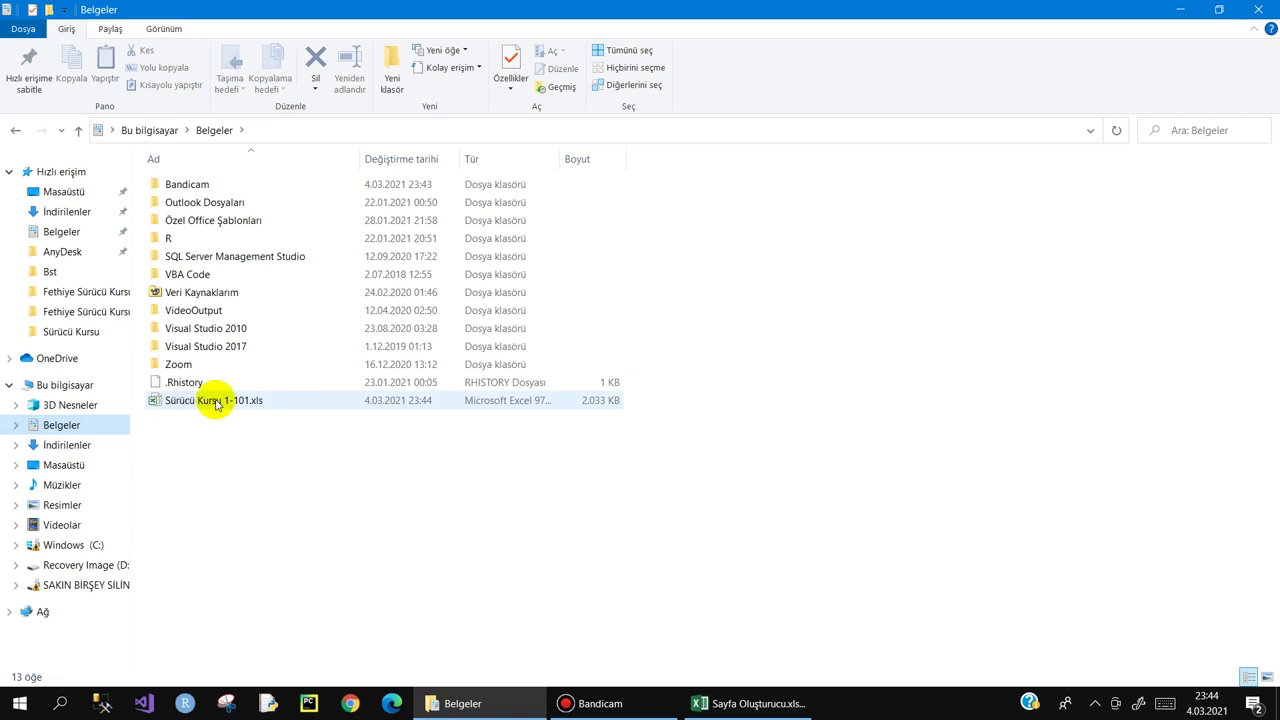
right_click(250, 403)
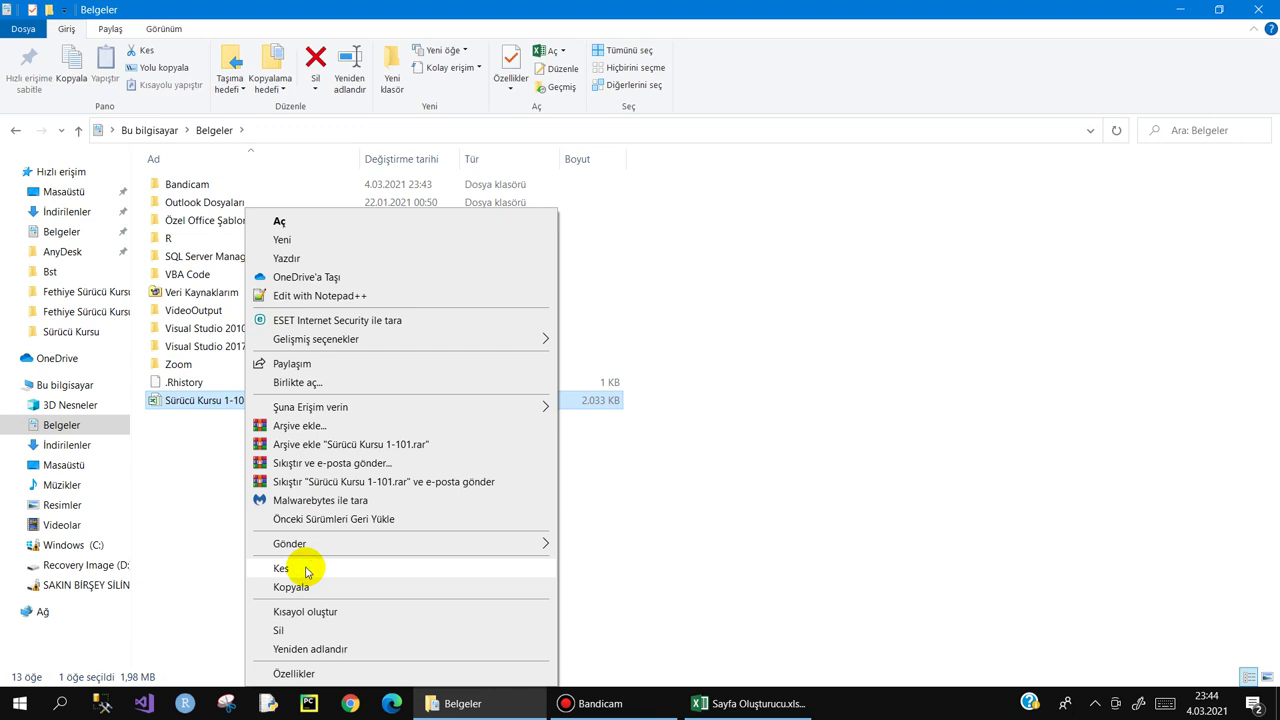
click(789, 520)
click(787, 405)
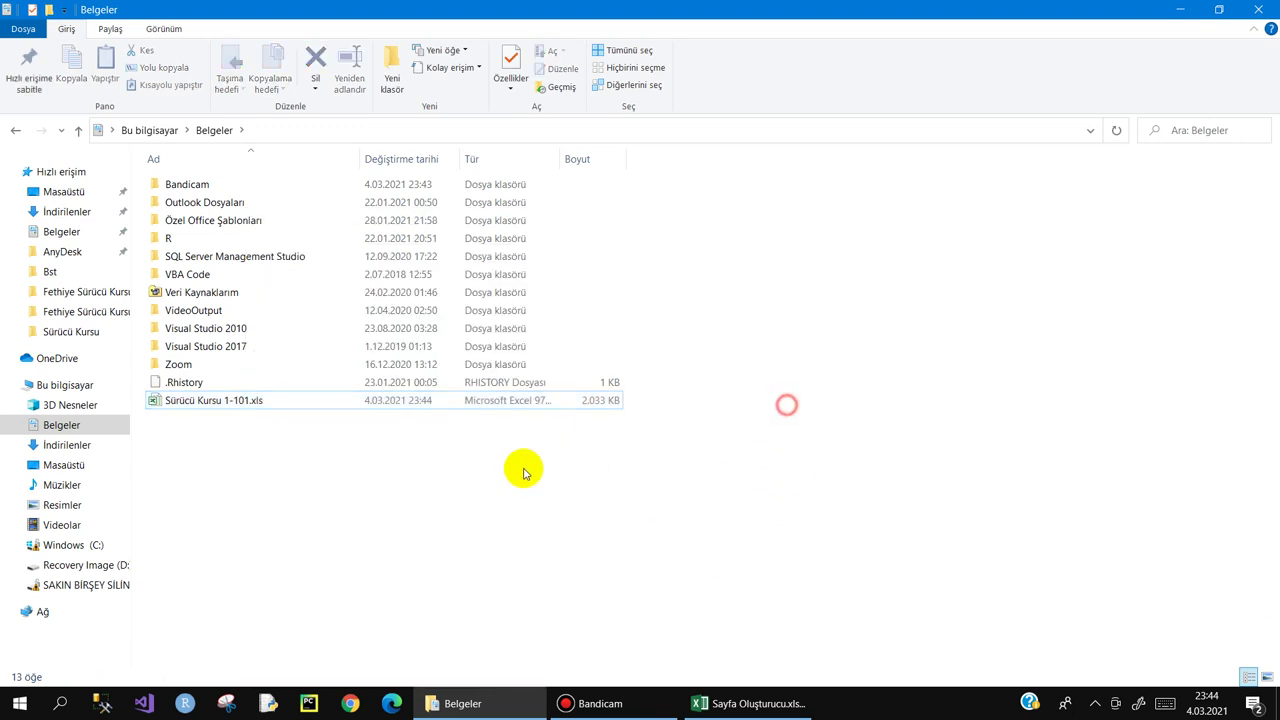
click(690, 705)
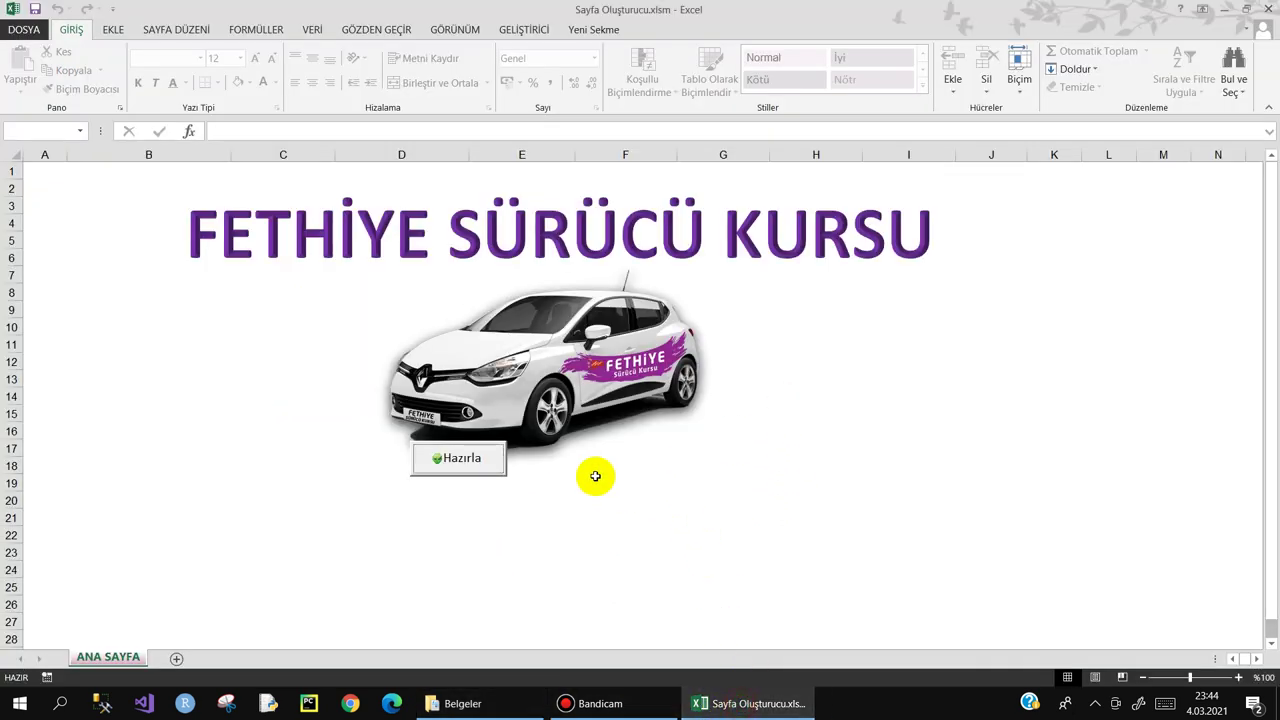
Step: Run the Hazırla generator with 101 as both numbers to create Sürücü Kursu 101-201.xls
click(489, 459)
text(101)
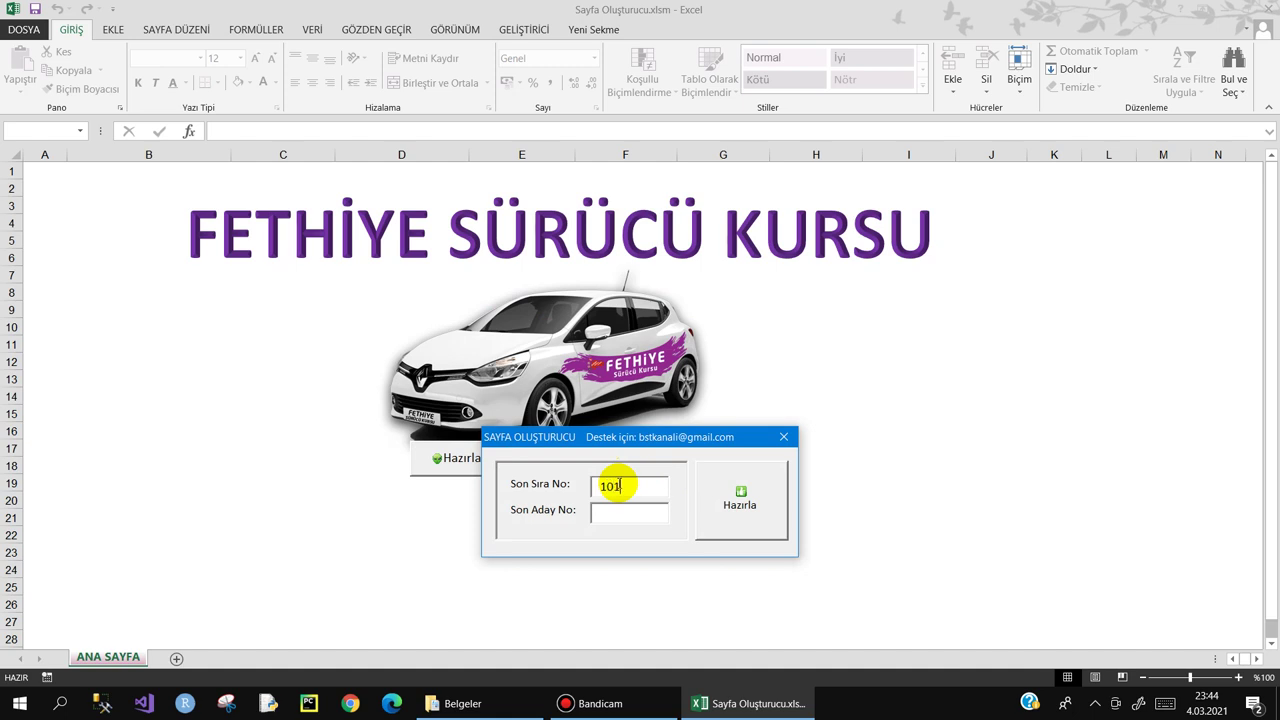
click(611, 510)
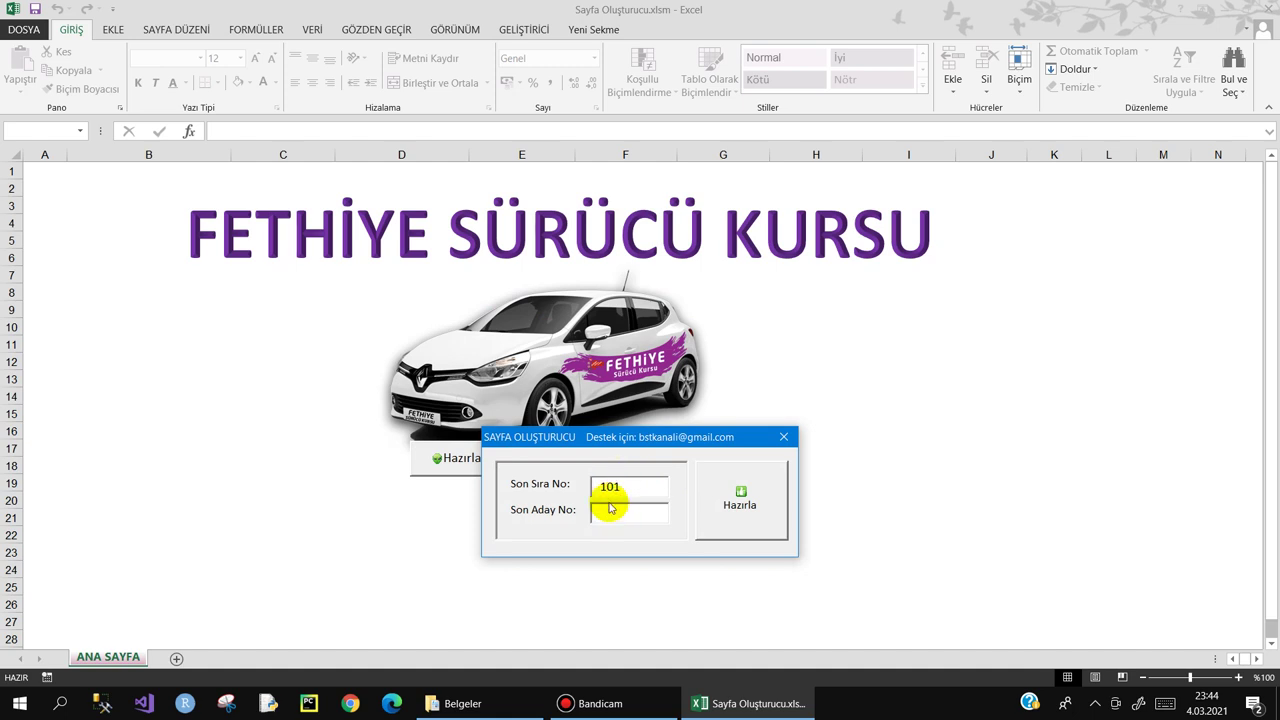
click(630, 489)
text(1)
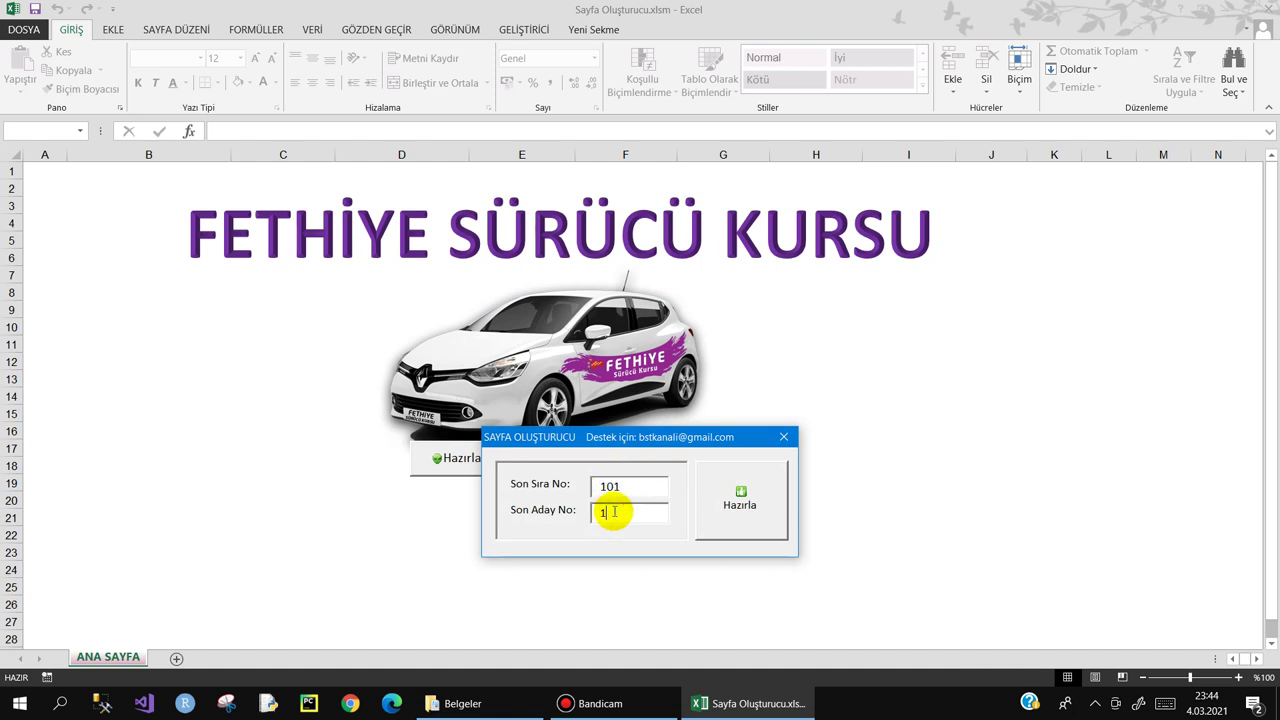
text(01)
click(738, 500)
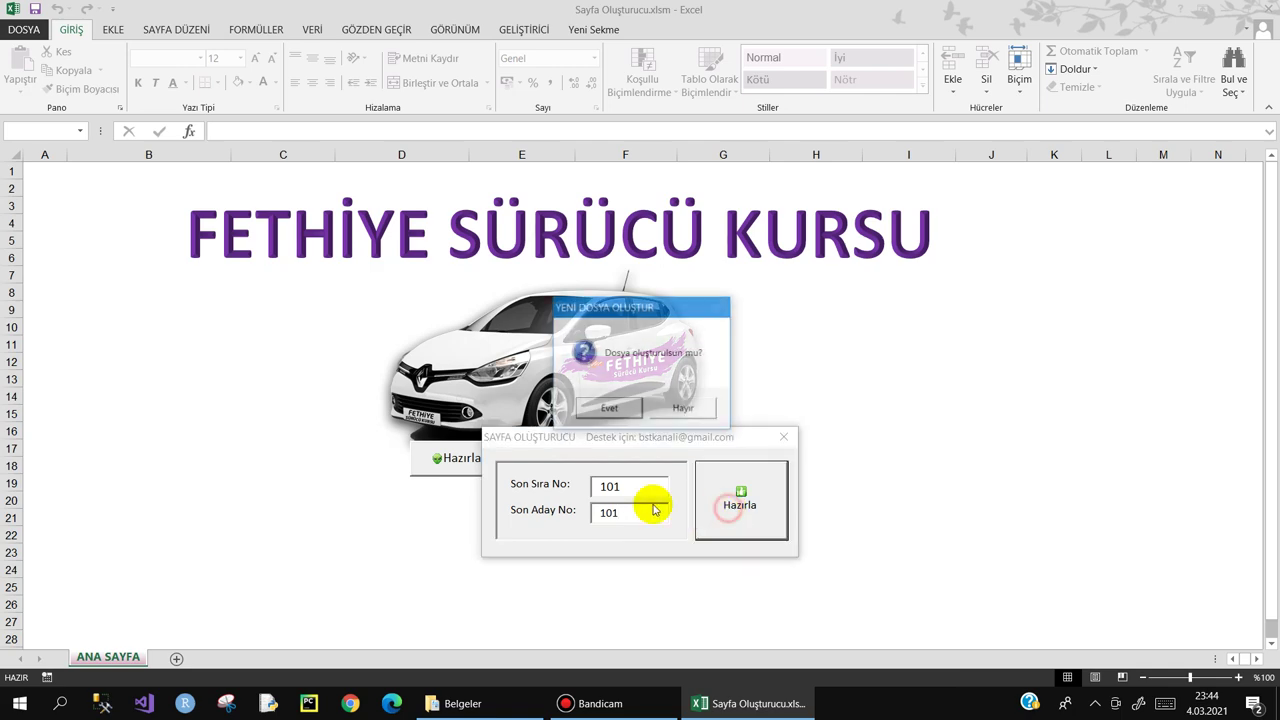
click(609, 410)
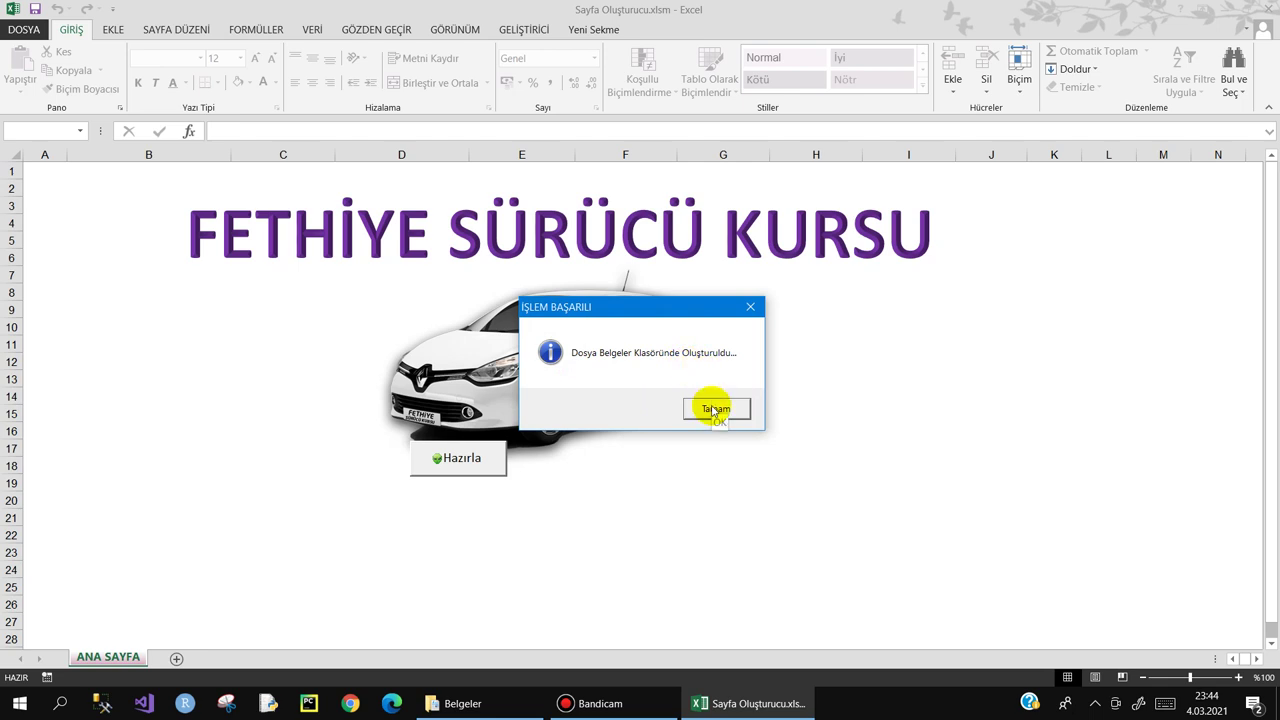
click(712, 407)
click(462, 703)
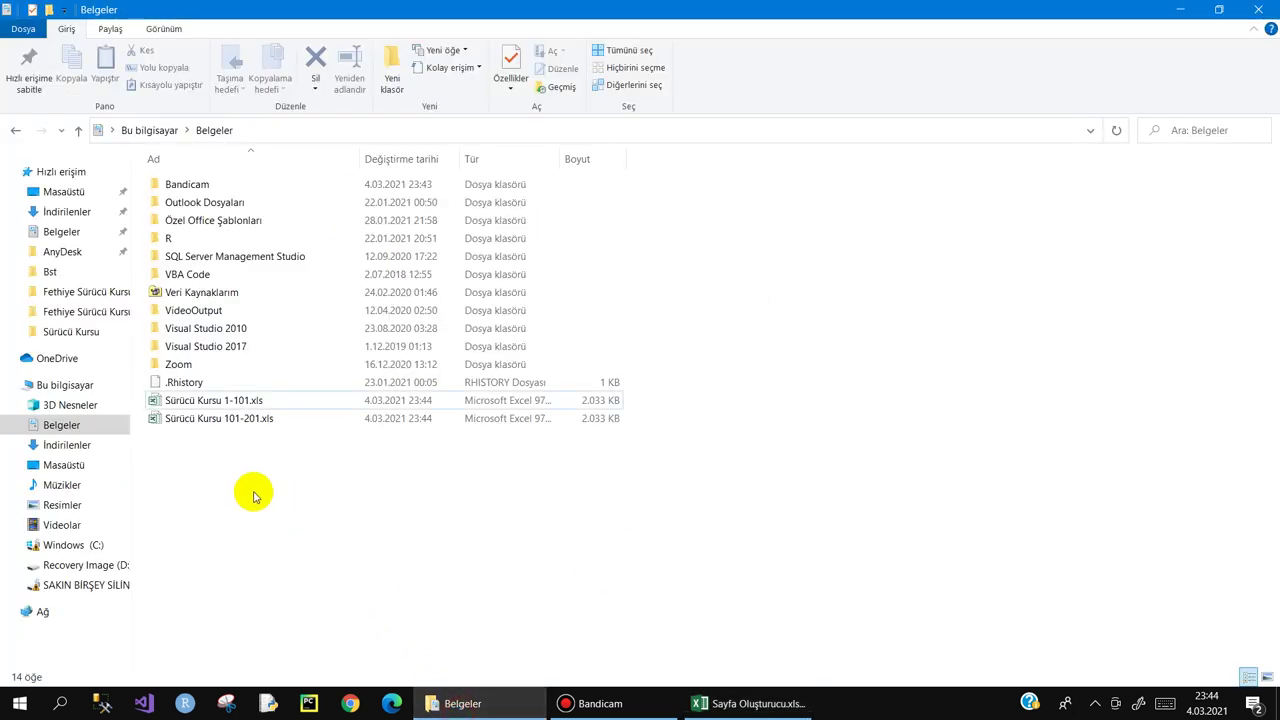
Step: Run the Hazırla generator with 201 as both Son Sıra No and Son Aday No, confirming with Evet
click(221, 420)
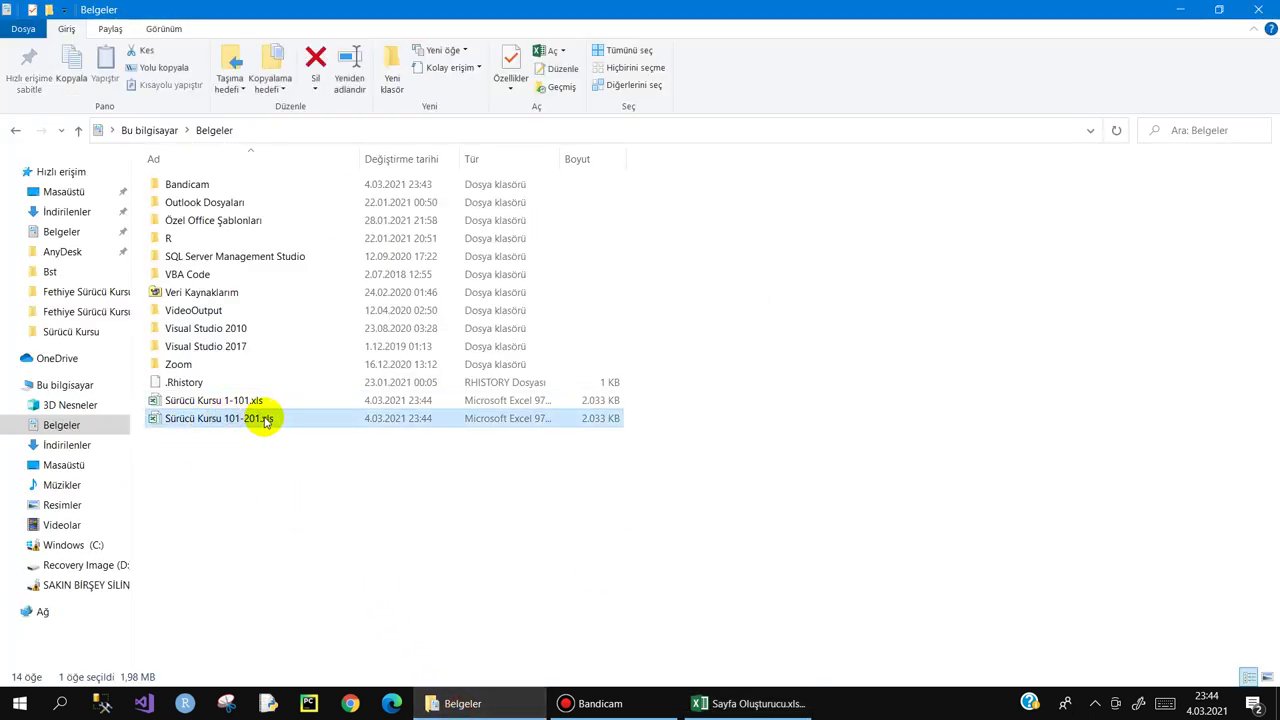
click(748, 703)
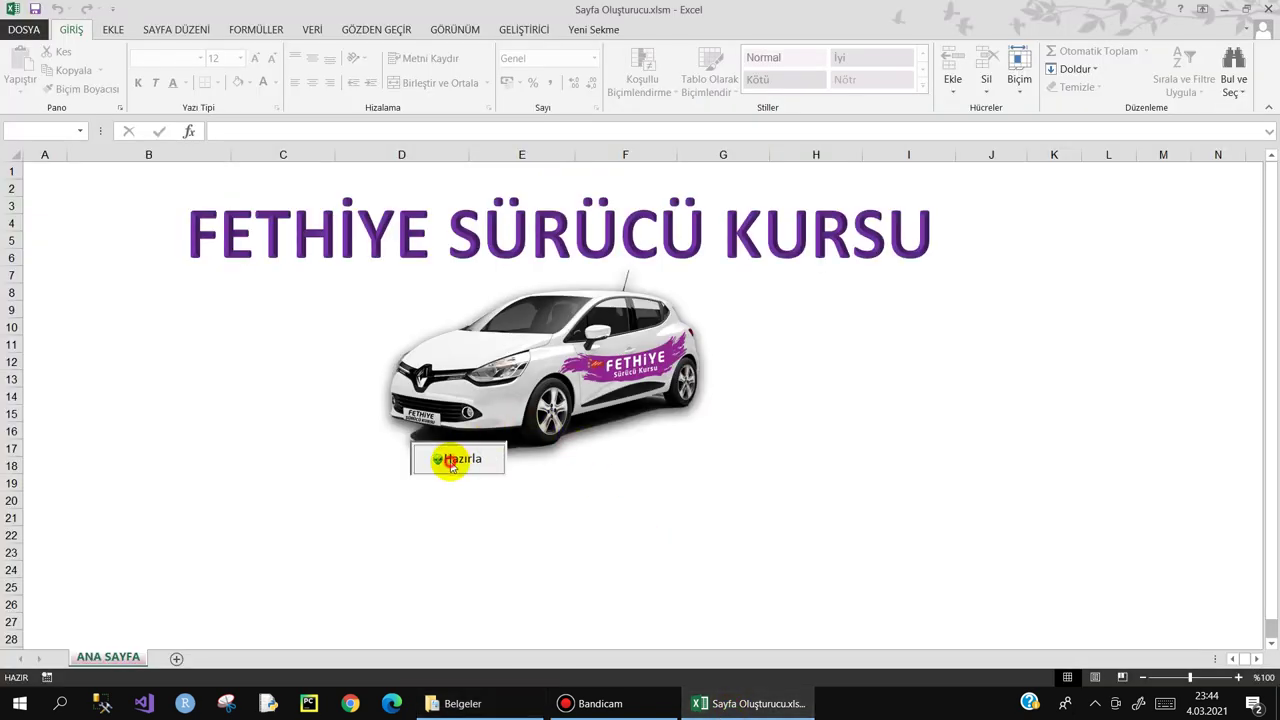
click(450, 462)
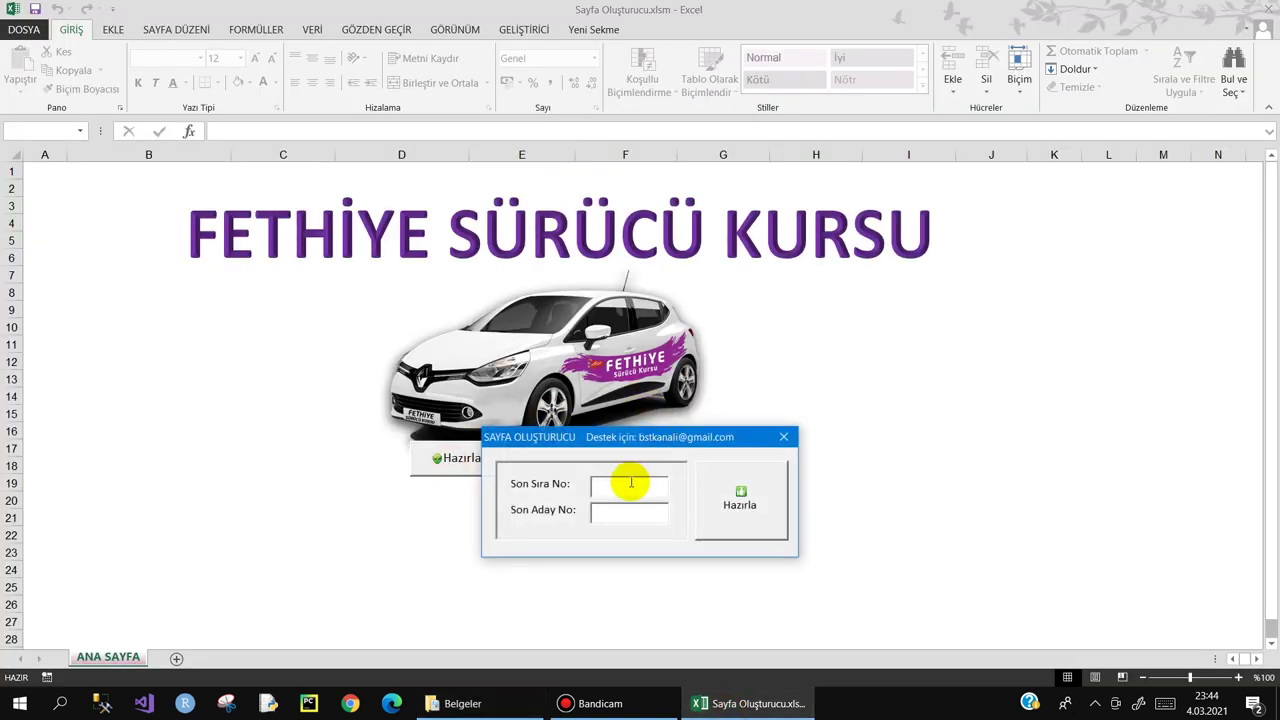
text(201)
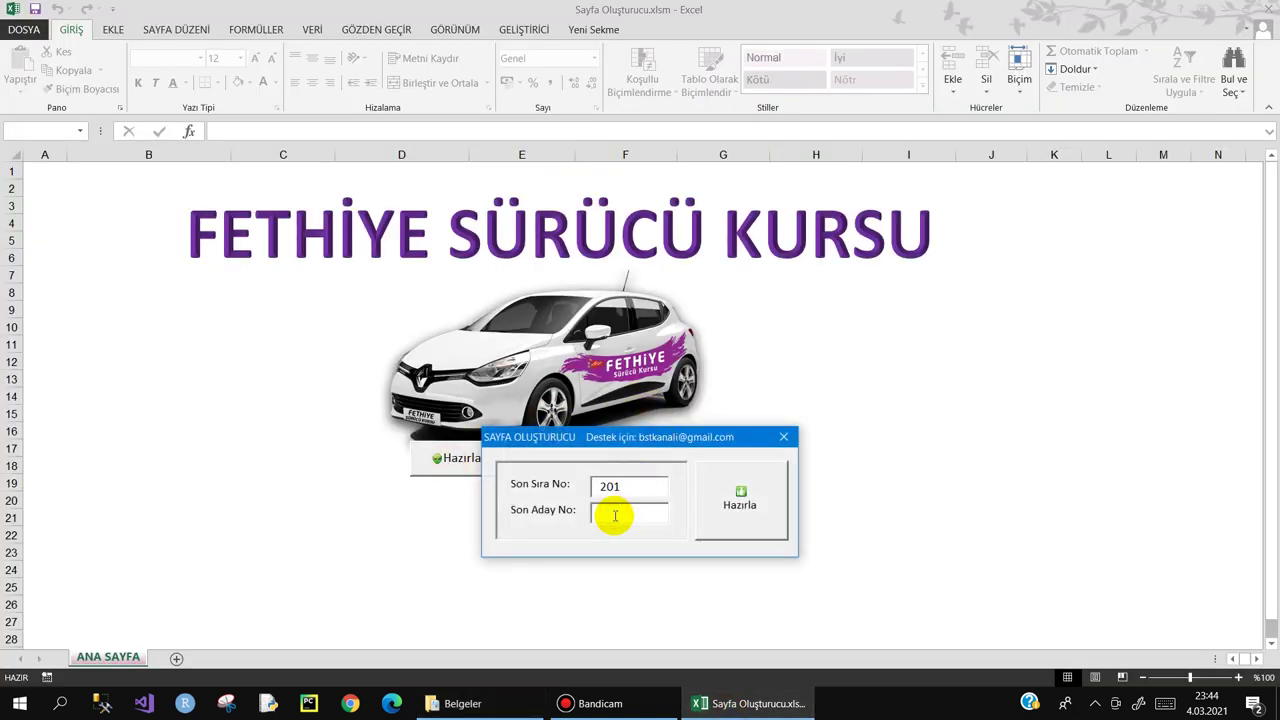
text(1)
click(740, 500)
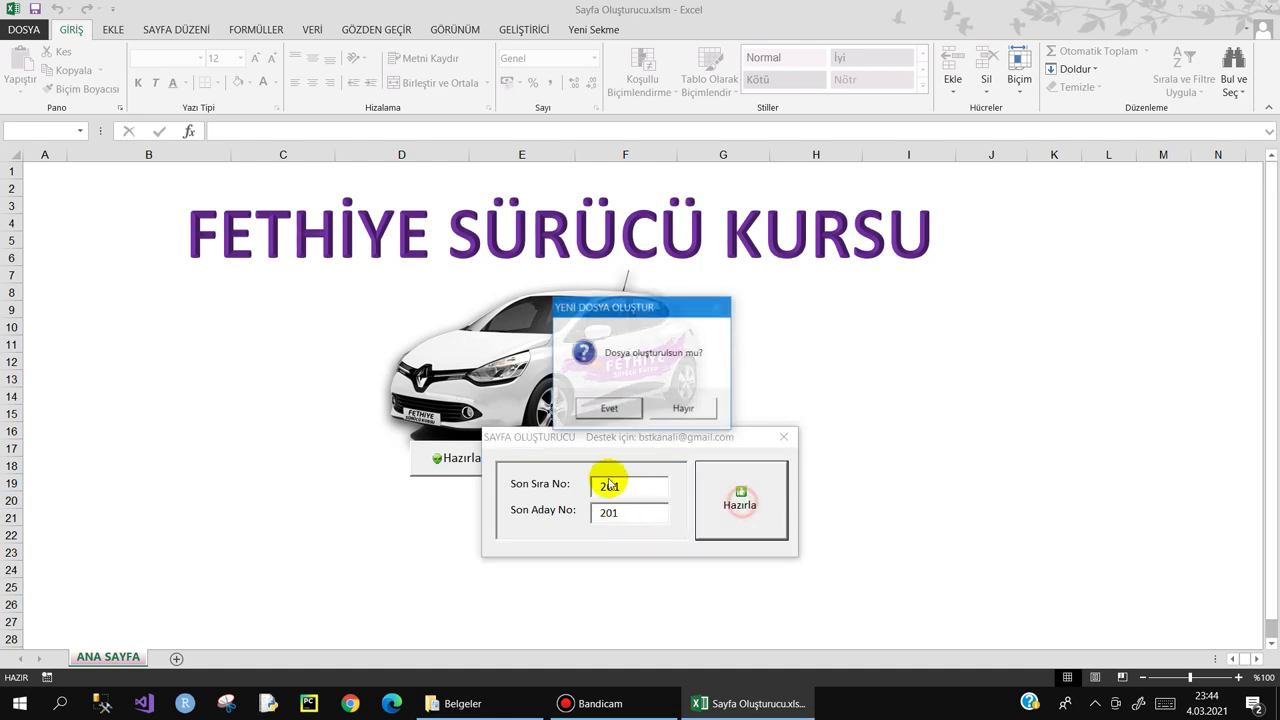
click(600, 411)
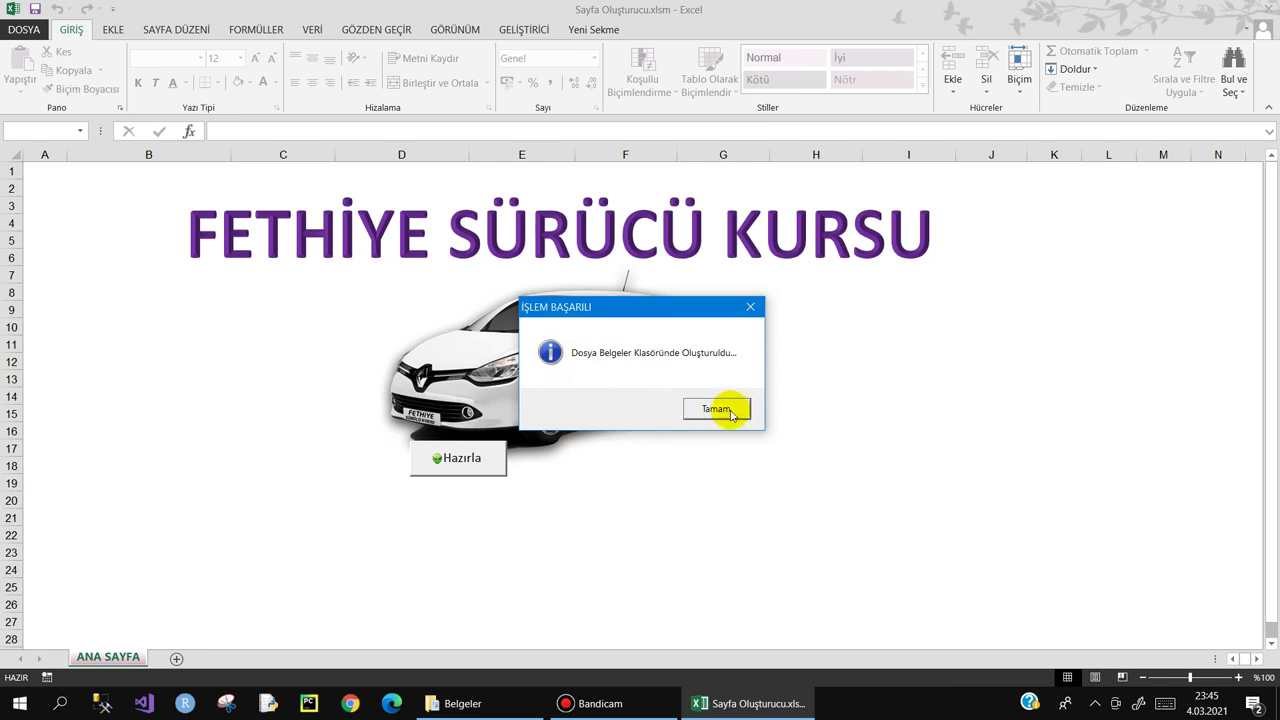
Step: Move Sürücü Kursu 1-101, 101-201 and 201-301.xls from Belgeler into Fethiye Sürücü Kursu
click(728, 409)
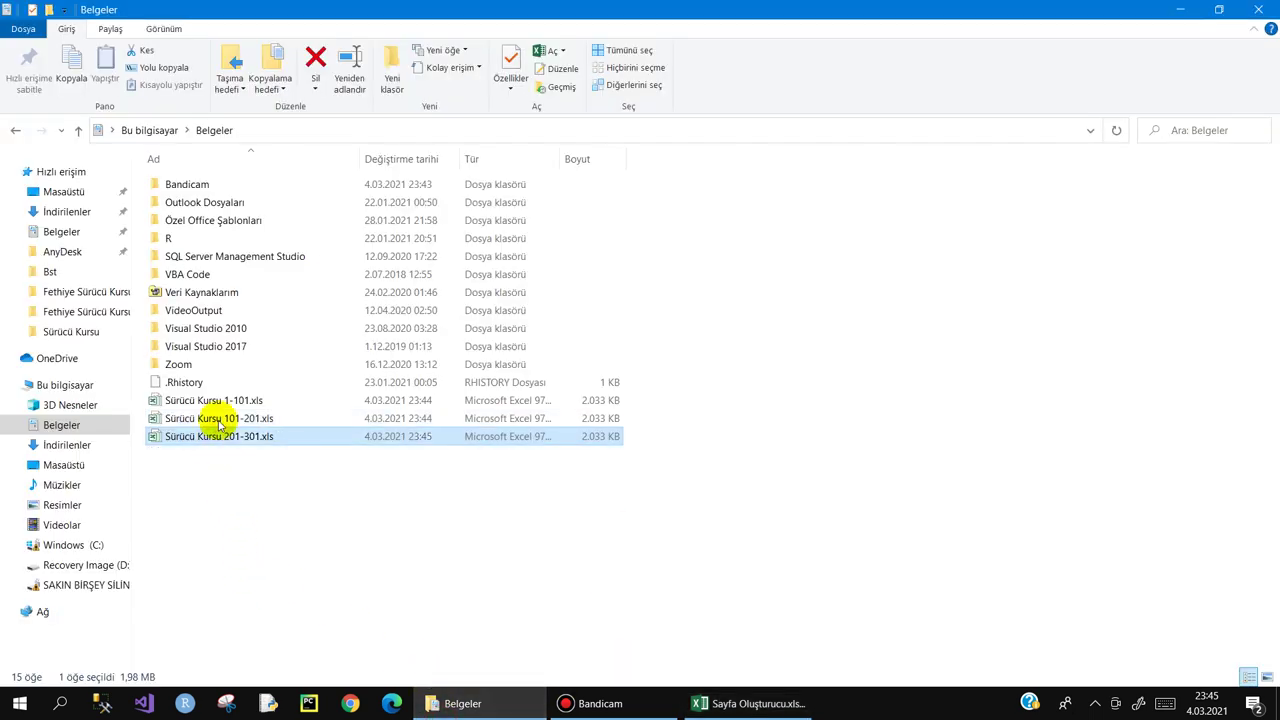
drag(234, 471, 180, 395)
right_click(194, 418)
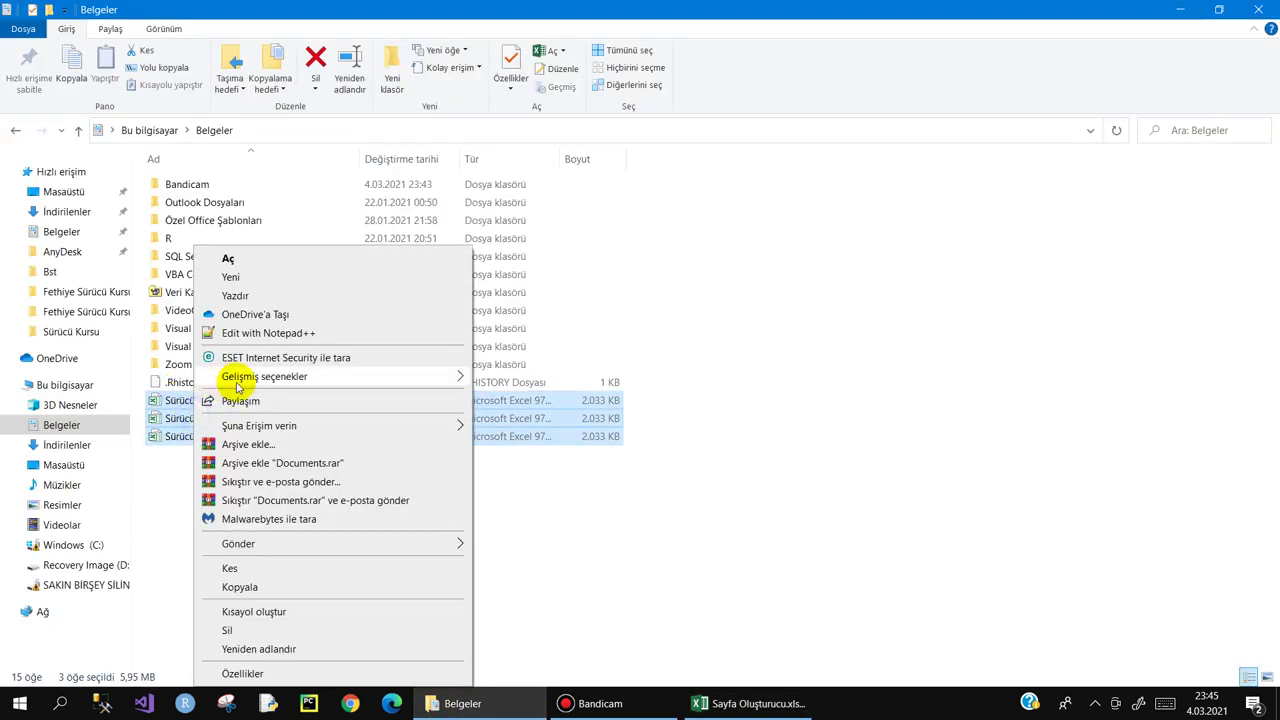
click(235, 568)
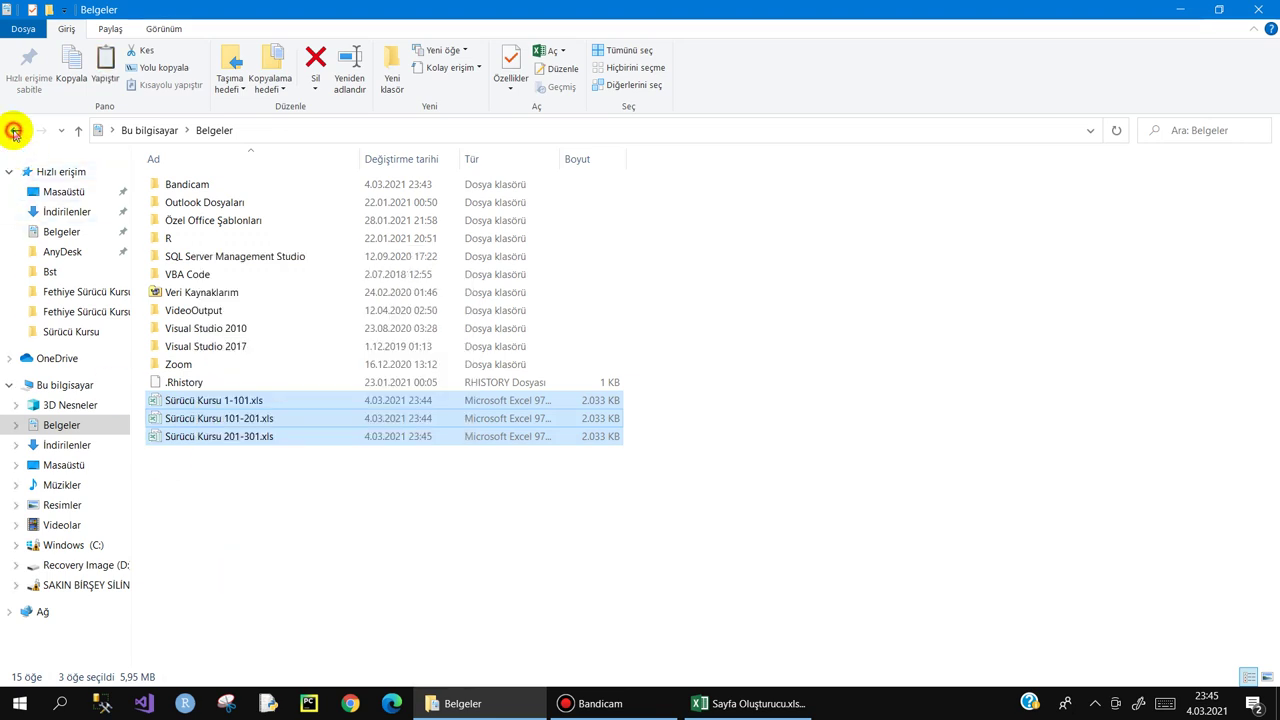
click(14, 131)
click(78, 130)
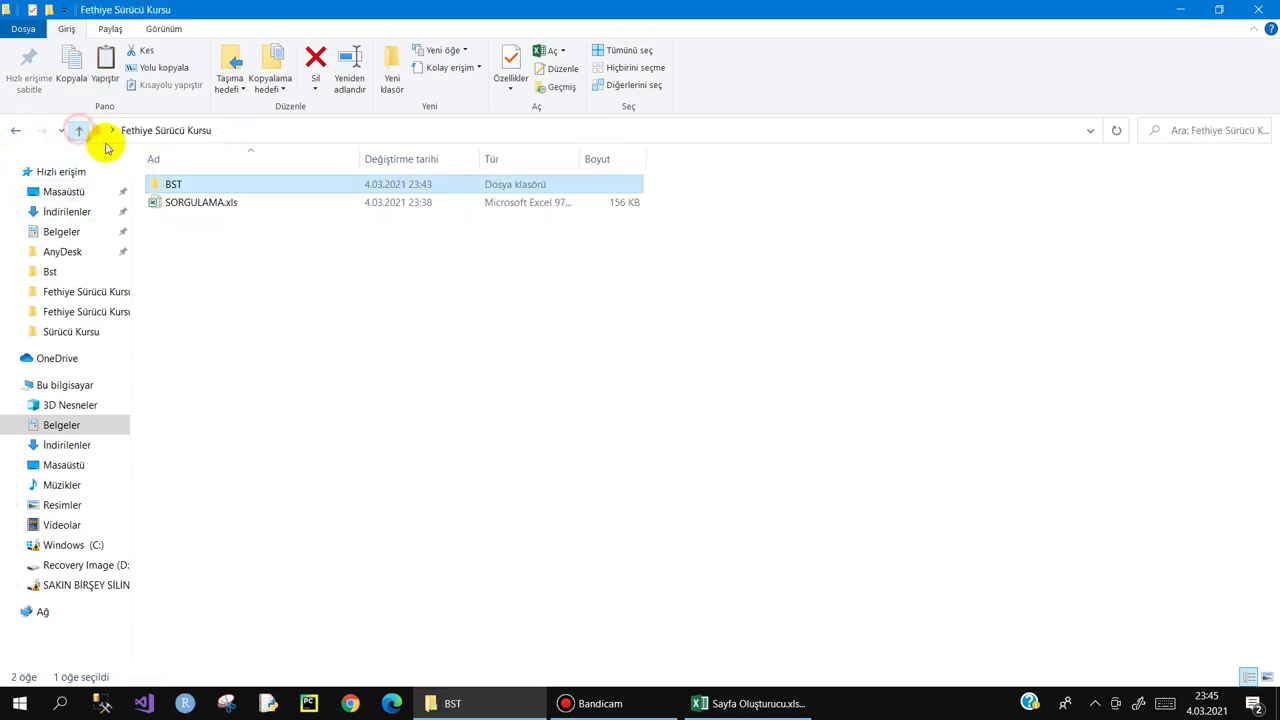
right_click(184, 241)
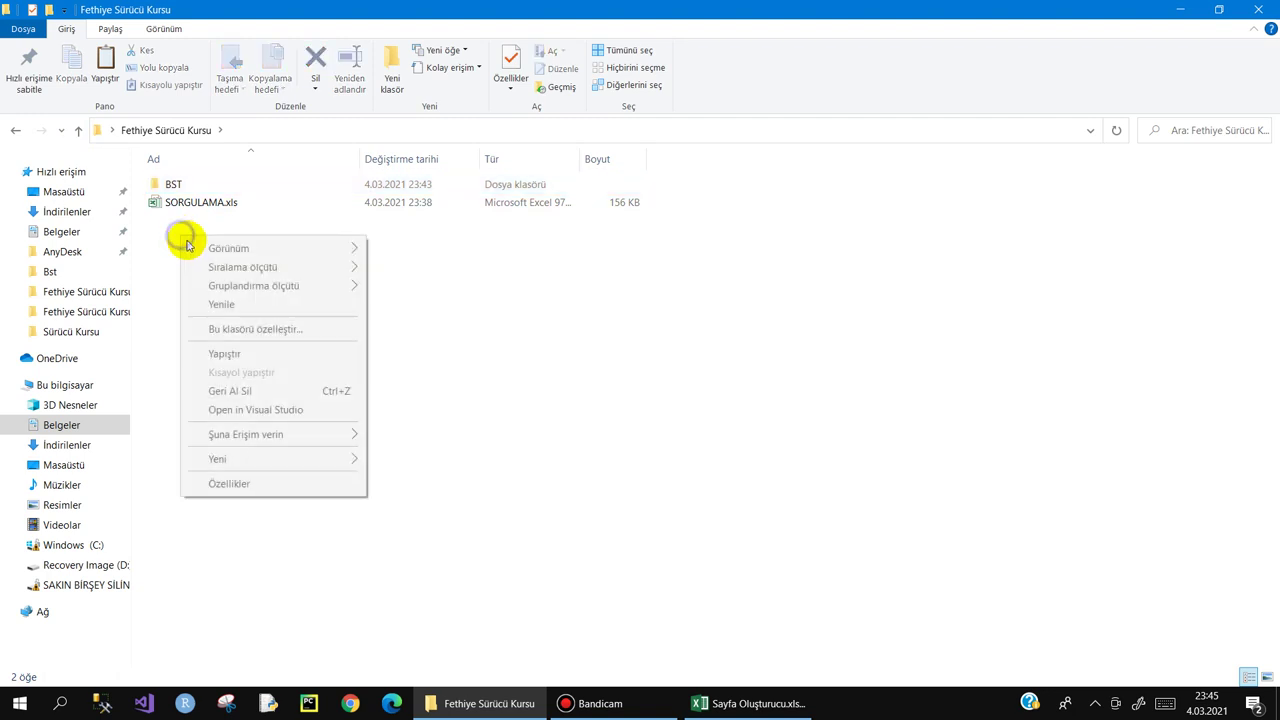
click(224, 354)
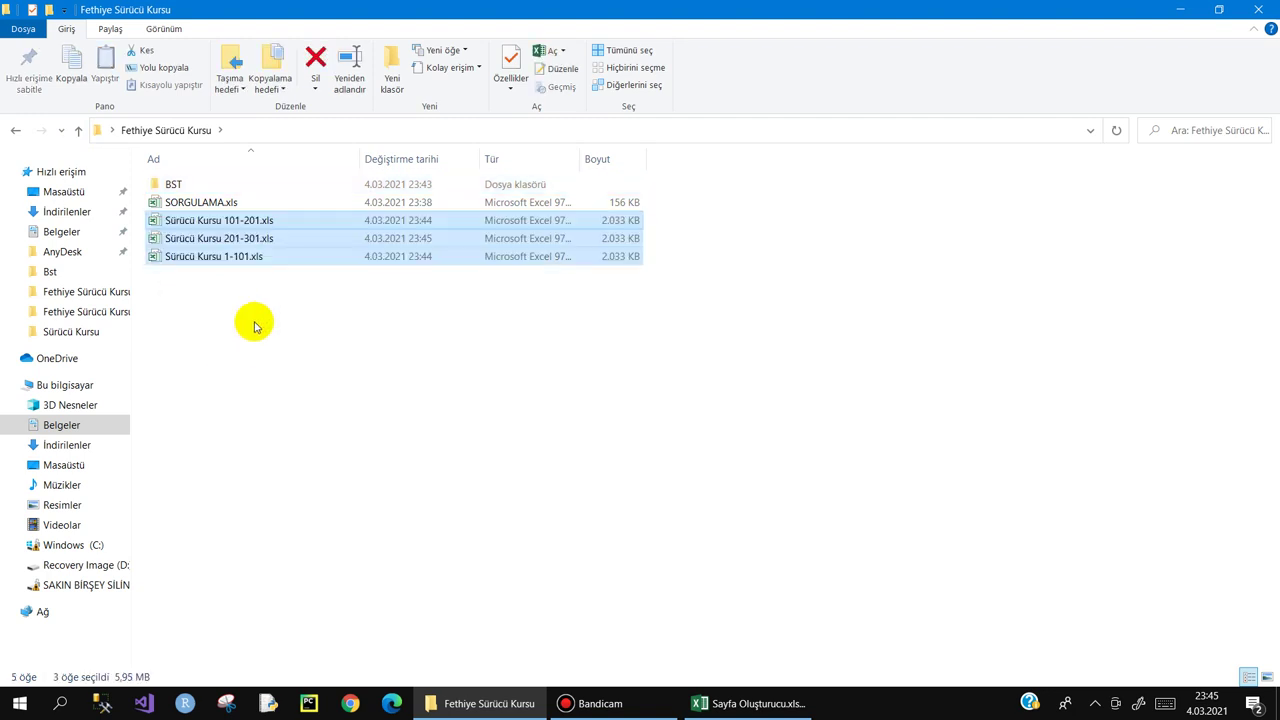
Step: Open Sürücü Kursu 1-101.xls from the Fethiye Sürücü Kursu folder
double_click(248, 258)
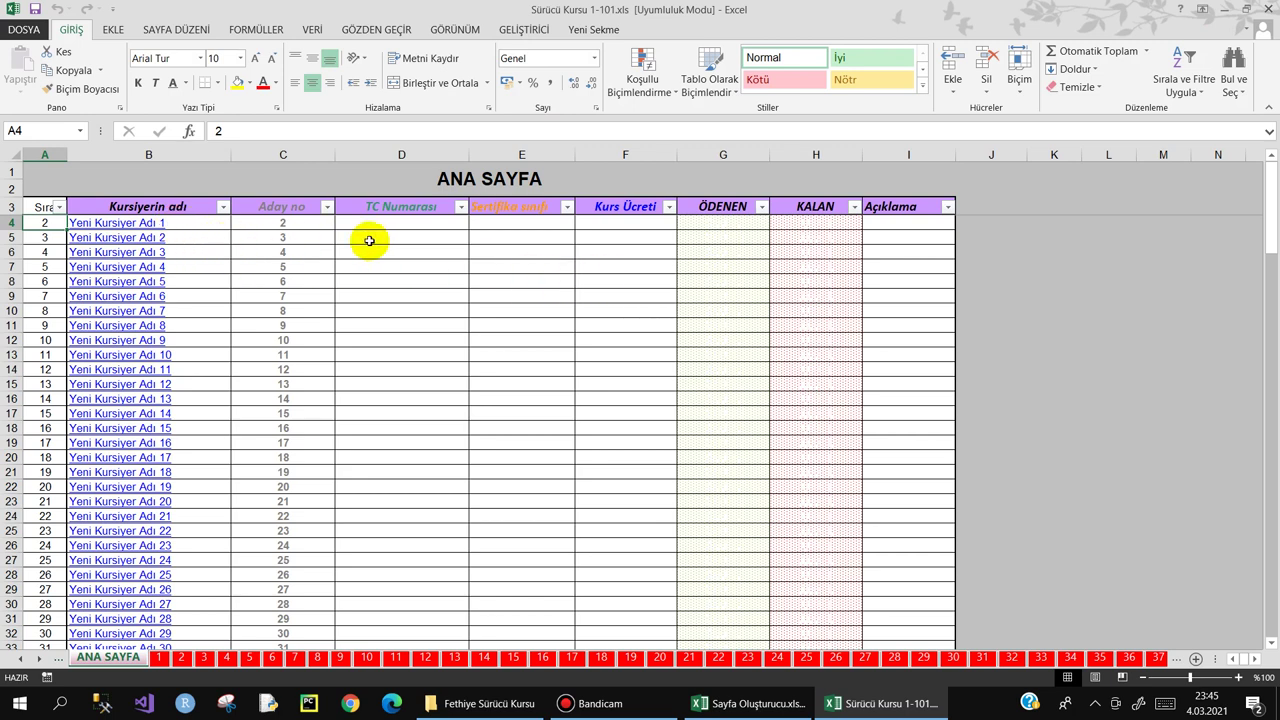
click(297, 222)
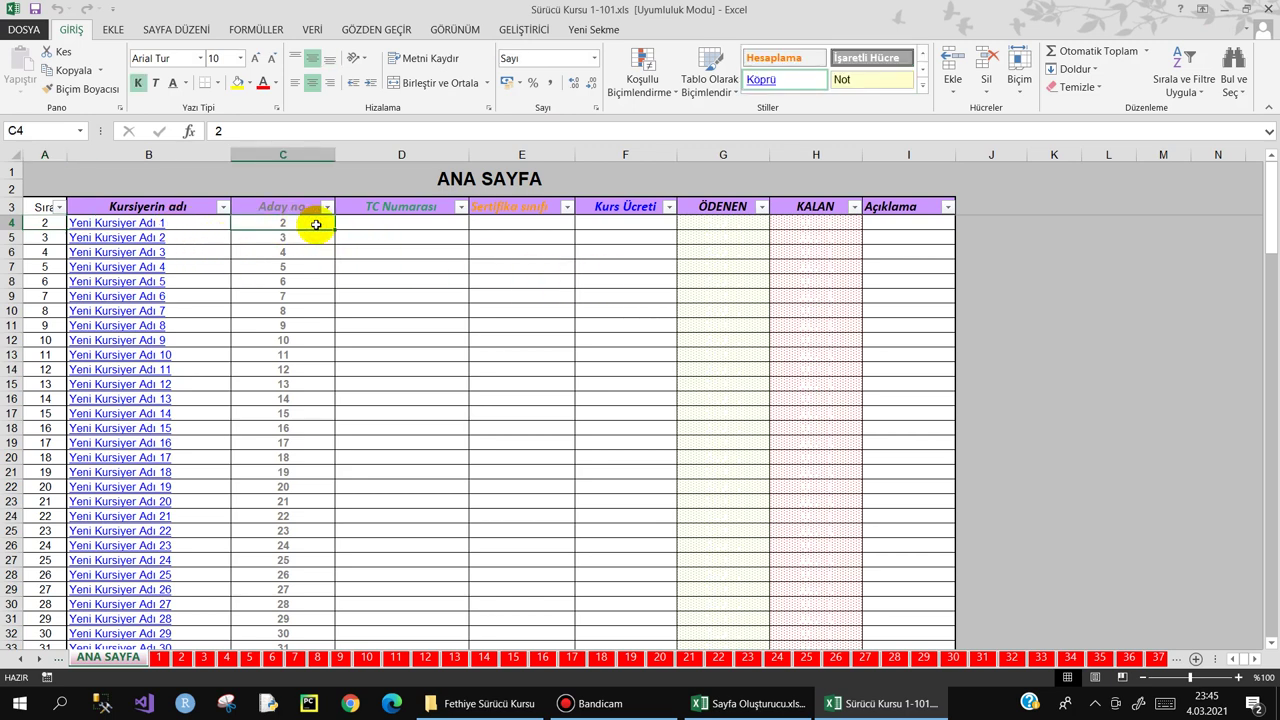
scroll(300, 228, down, 5)
scroll(303, 219, up, 5)
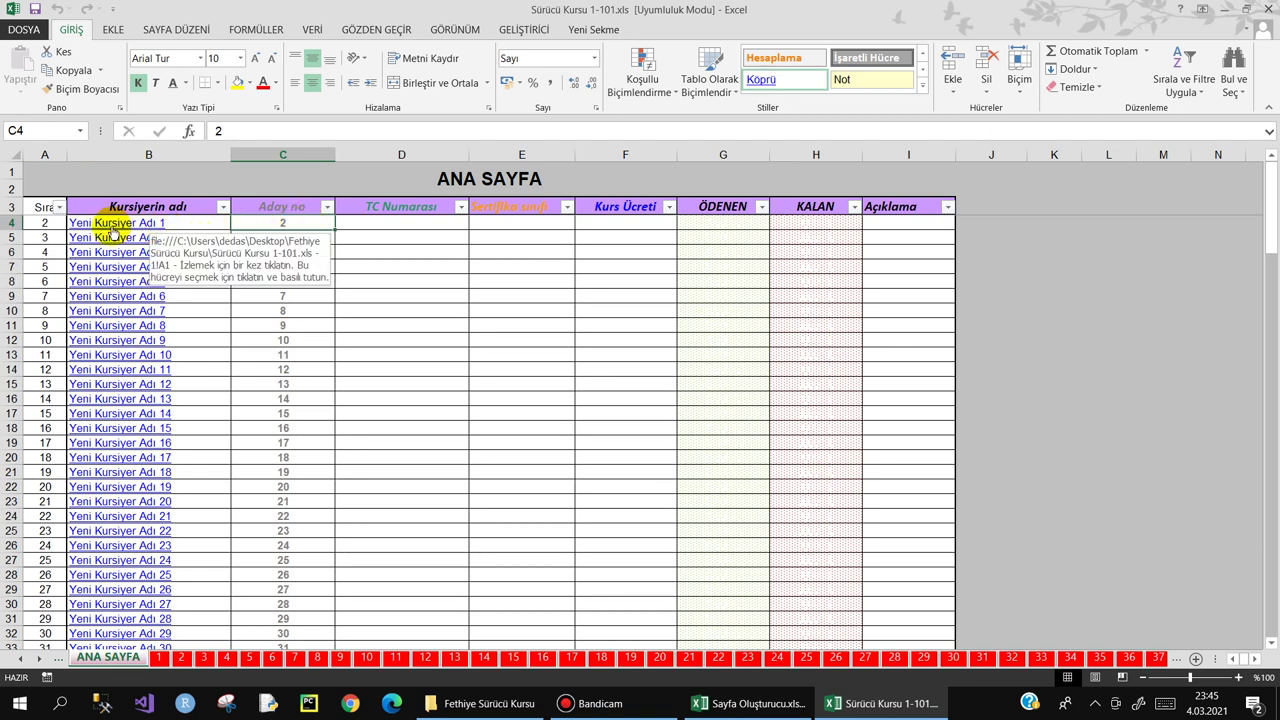
Step: Replace the placeholder 'Yeni Kursiyer Adı 10' in B13 with the trainee's full name
click(190, 356)
drag(330, 131, 58, 120)
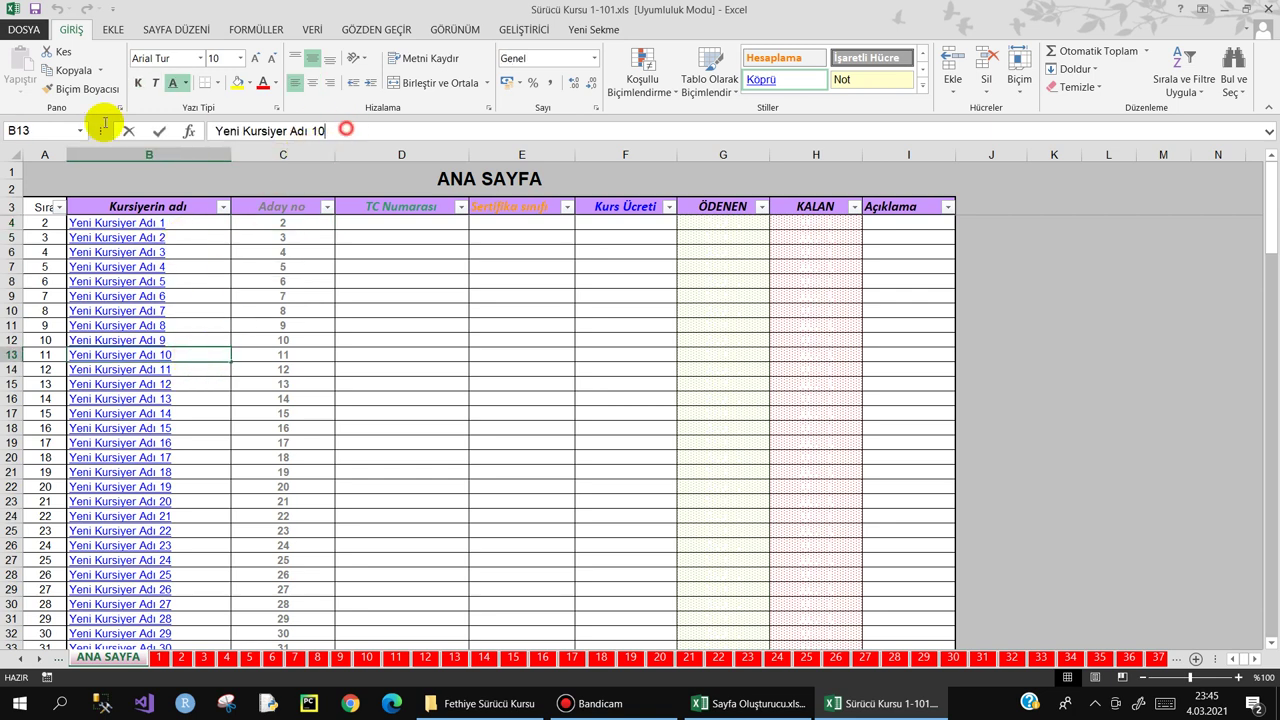
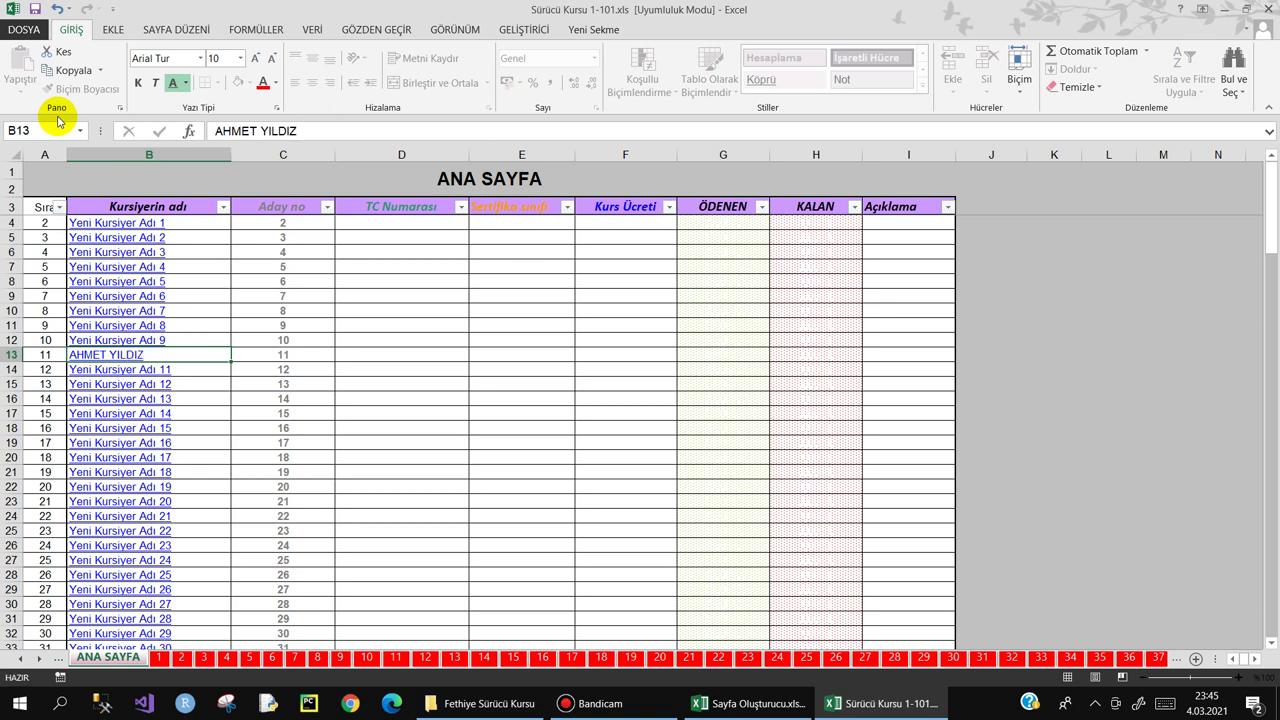
key(Return)
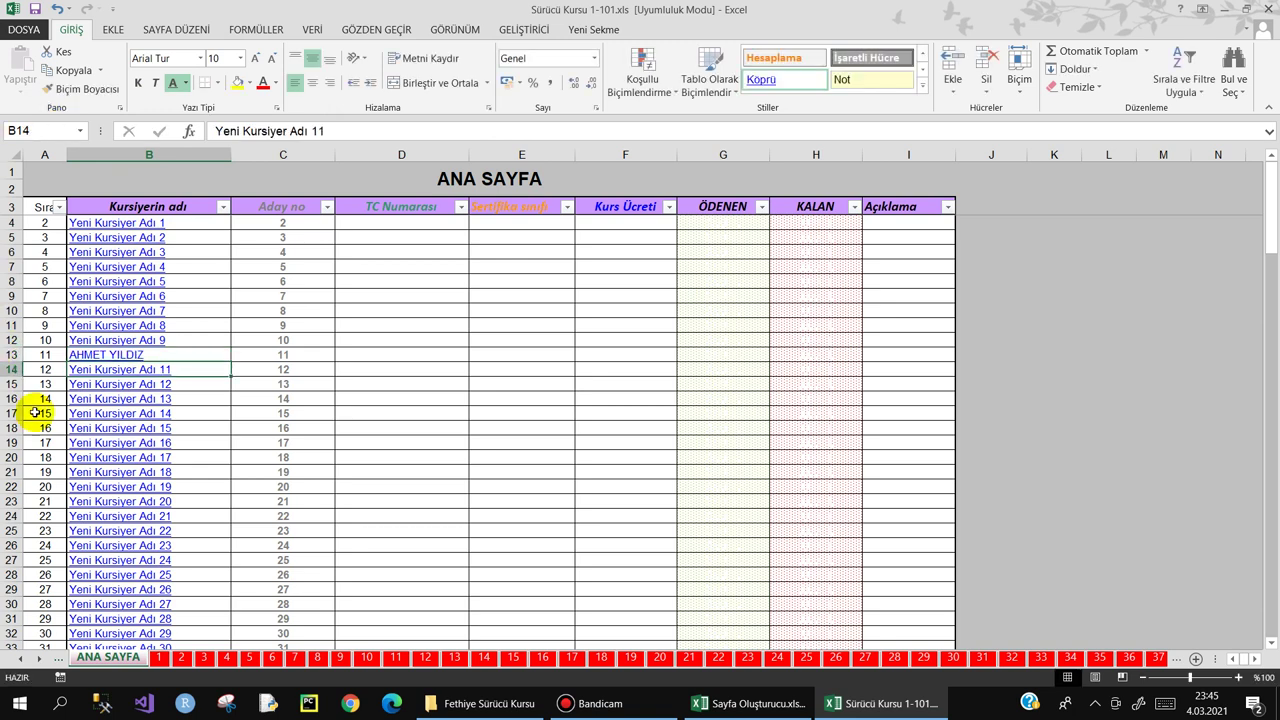
Step: Follow the B13 trainee link to sheet 10 and come back to ANA SAYFA
click(103, 357)
click(103, 357)
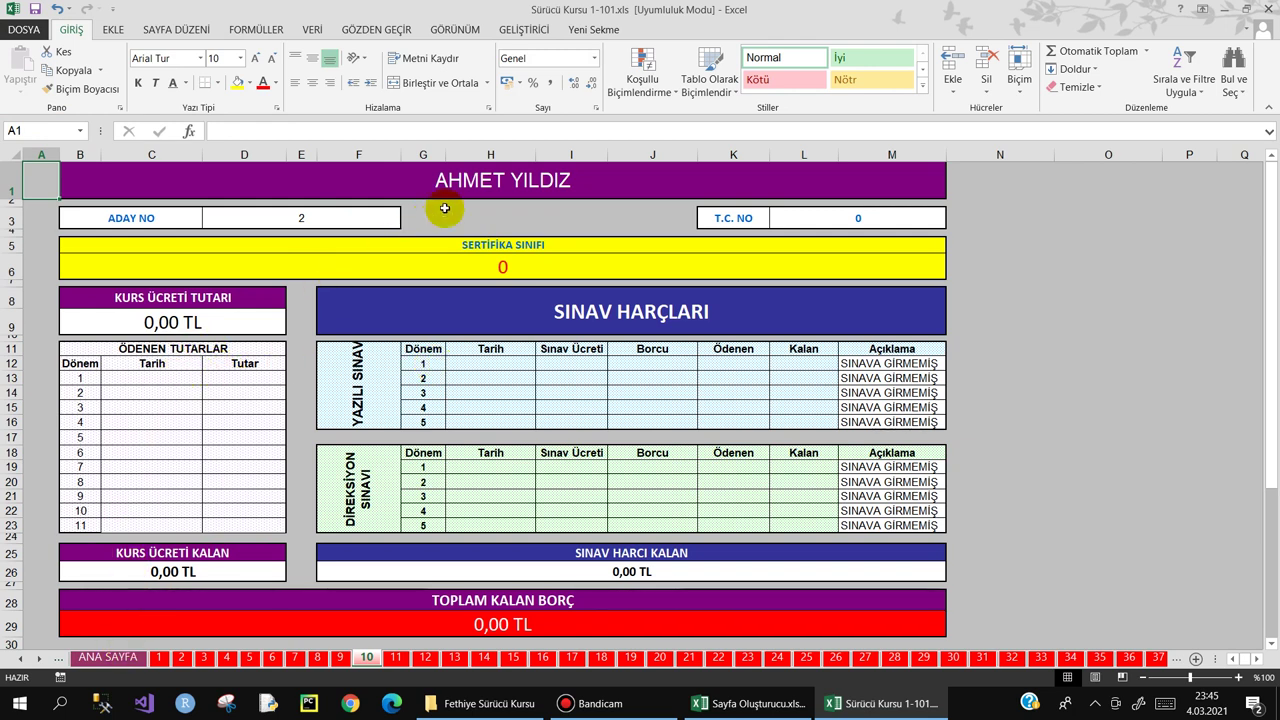
click(466, 186)
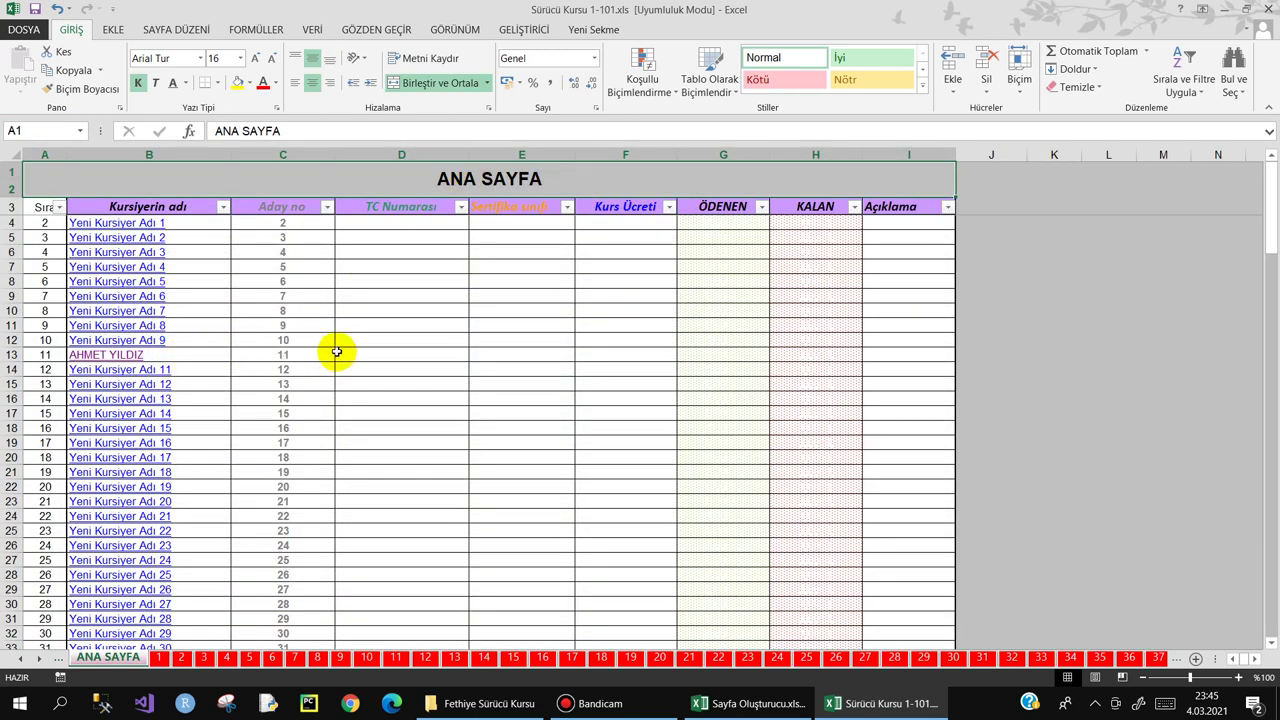
Step: Enter the trainee's TC number in D13, class C in E13 and a 2.500,00 TL fee in F13
click(386, 355)
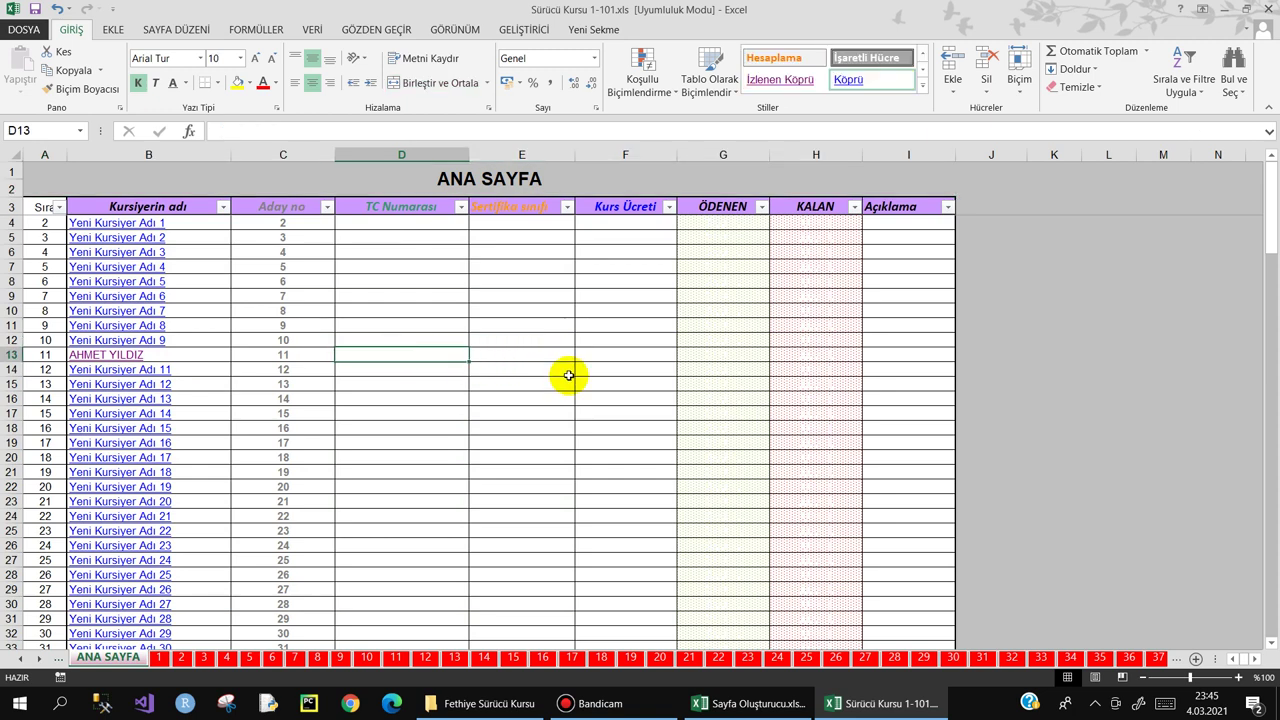
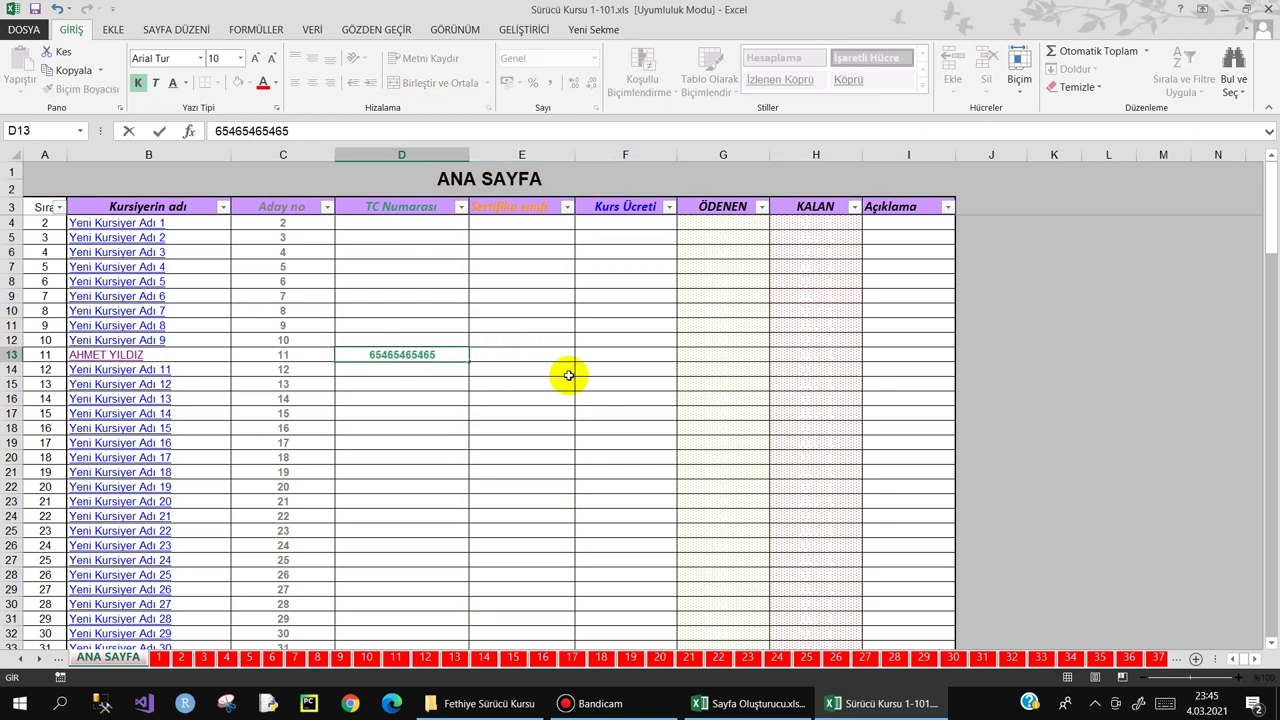
key(Tab)
key(Tab)
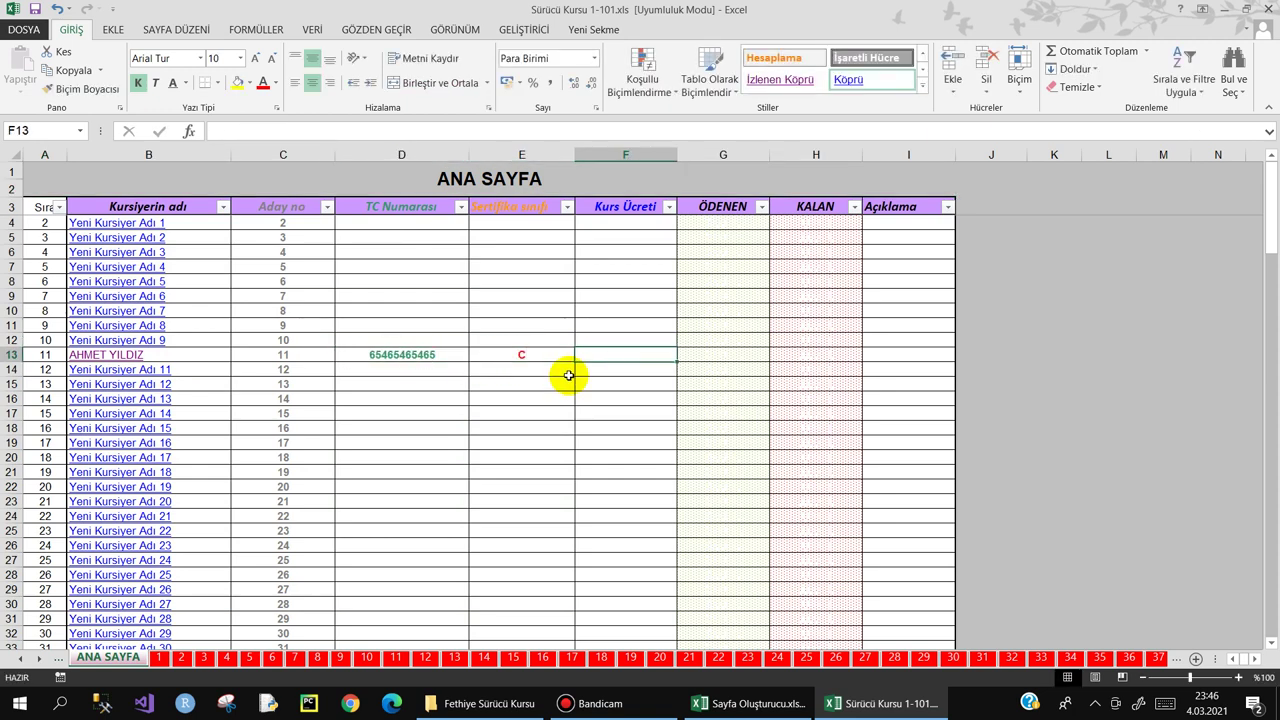
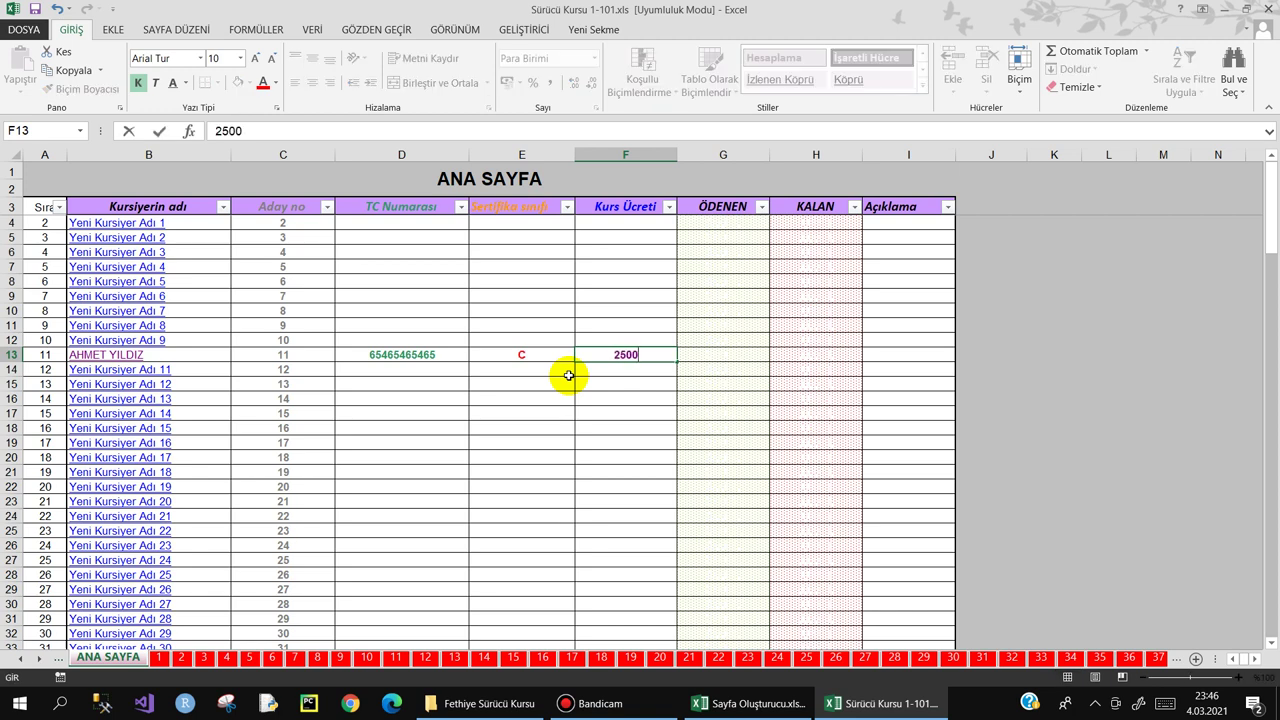
key(Return)
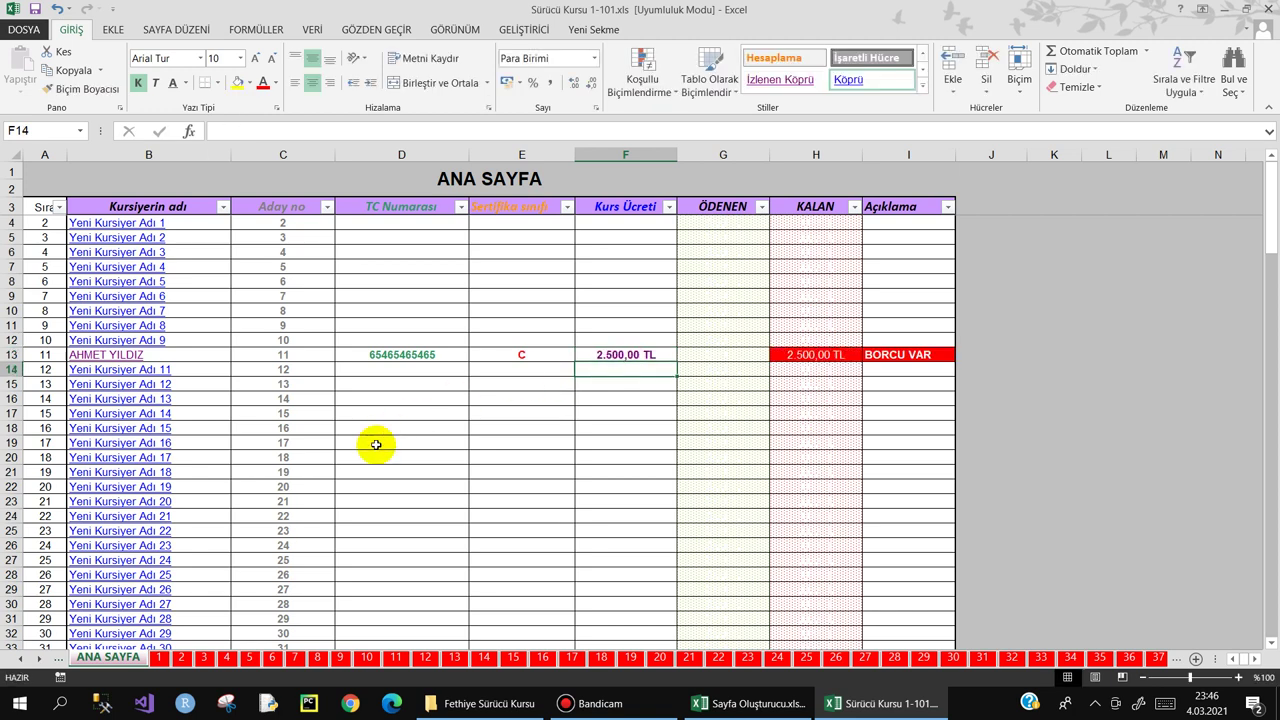
Step: On sheet 10, record a 750,00 TL payment dated 04 Mart 21, then check it on ANA SAYFA
click(119, 355)
click(119, 355)
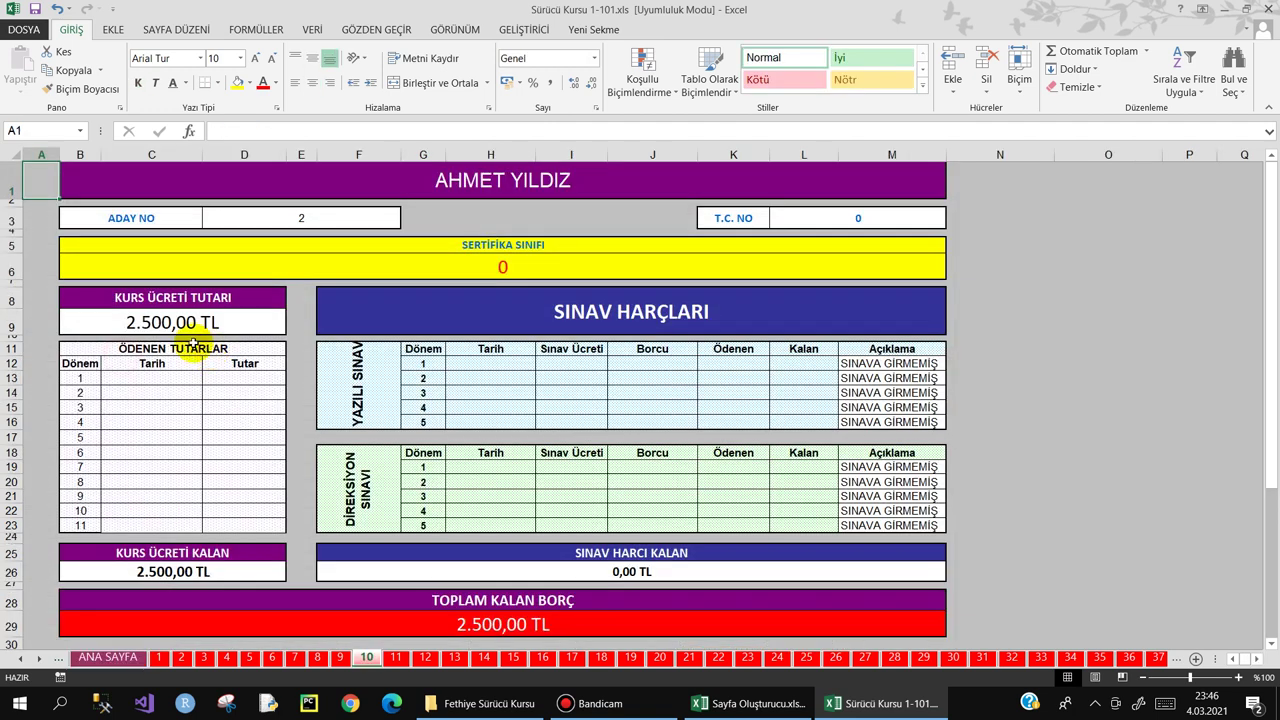
click(168, 378)
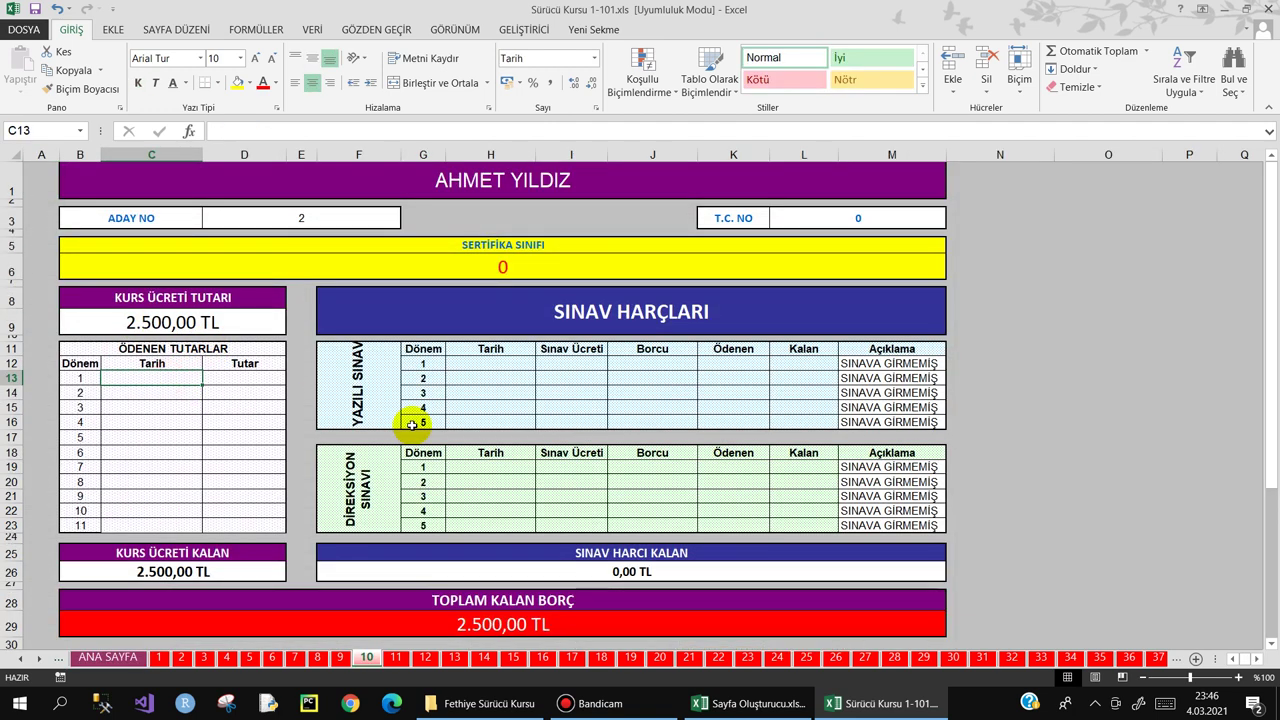
text(04)
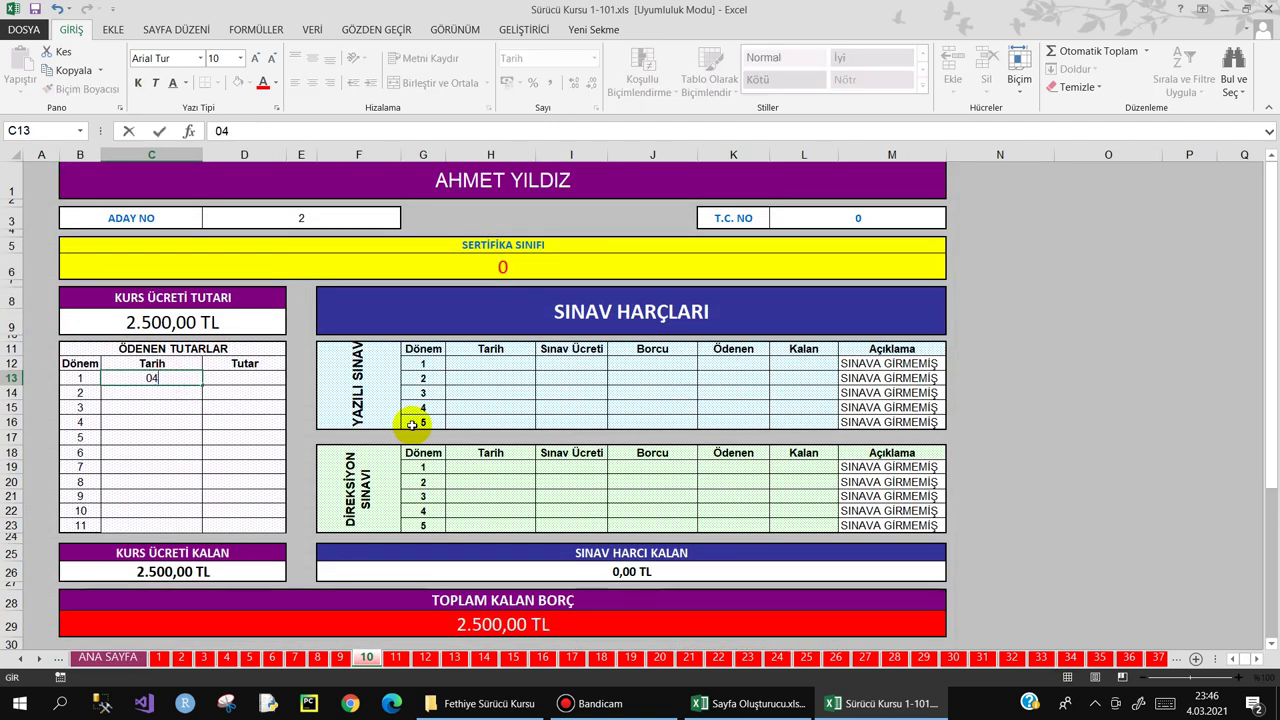
text(1)
key(Tab)
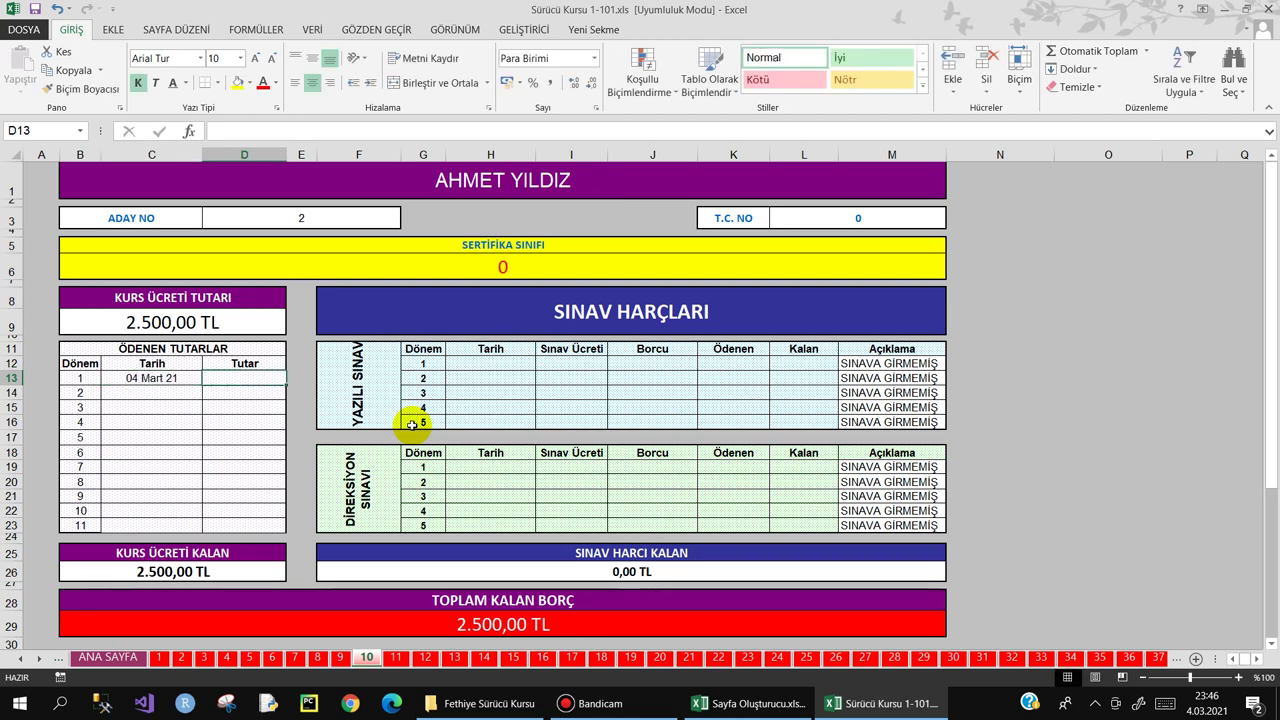
text(750)
key(Return)
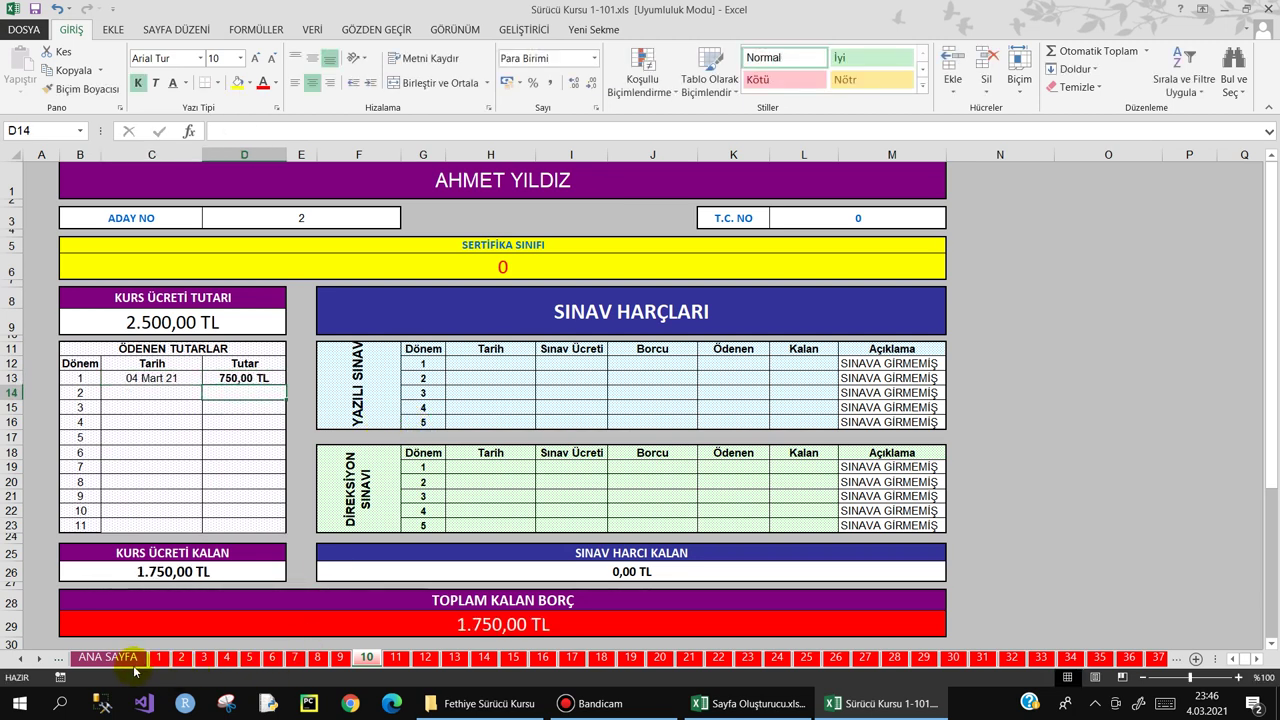
click(495, 188)
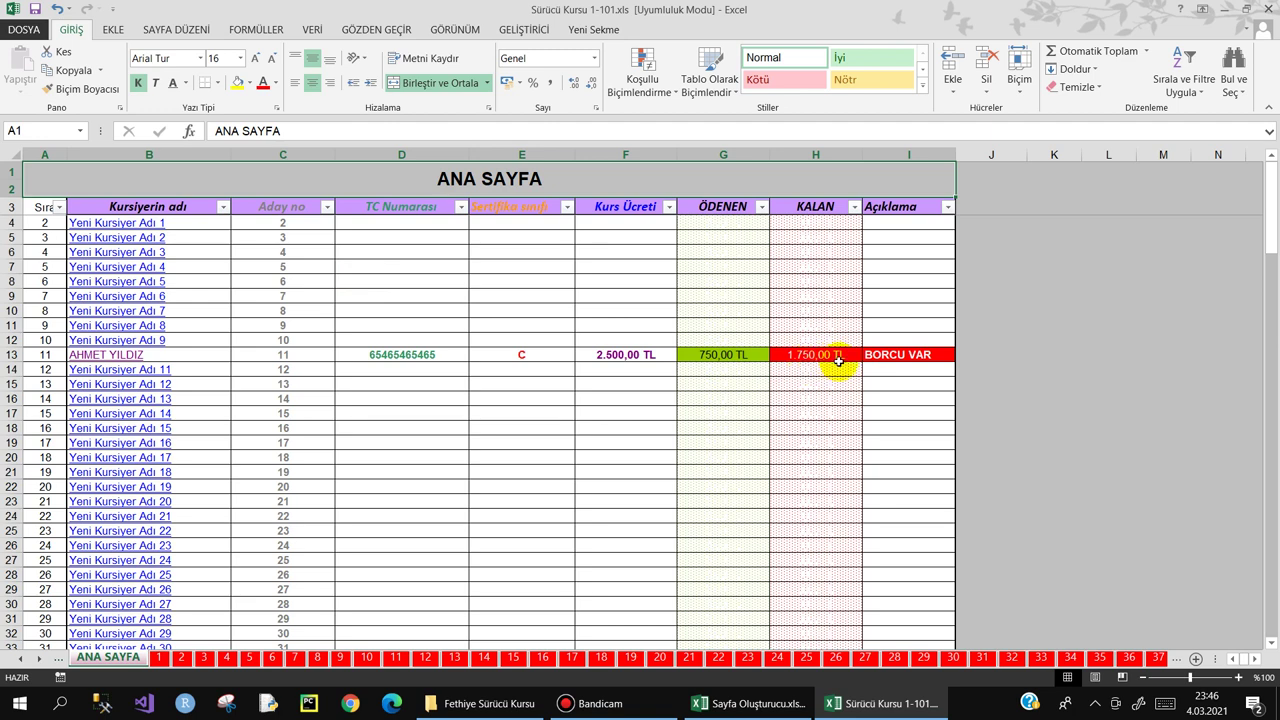
click(128, 354)
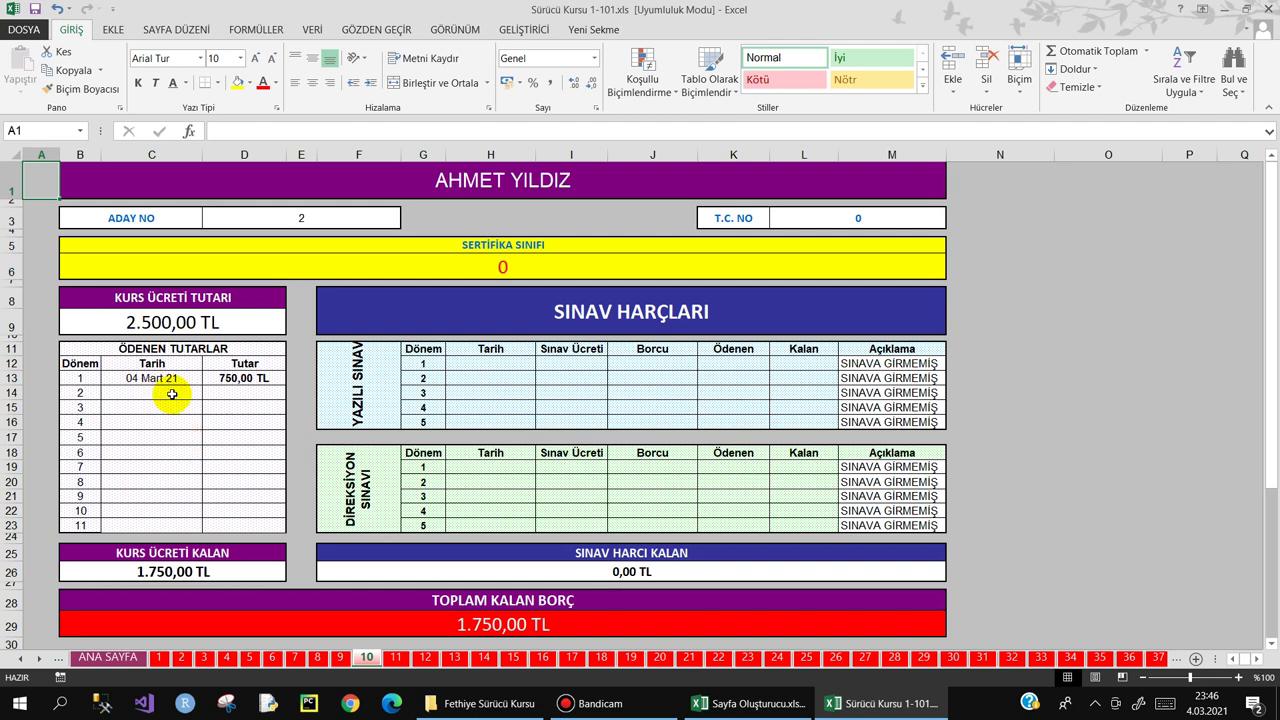
Step: Enter the 15.04.2021 written exam with a 350 fee and 100 paid in row 12
click(494, 364)
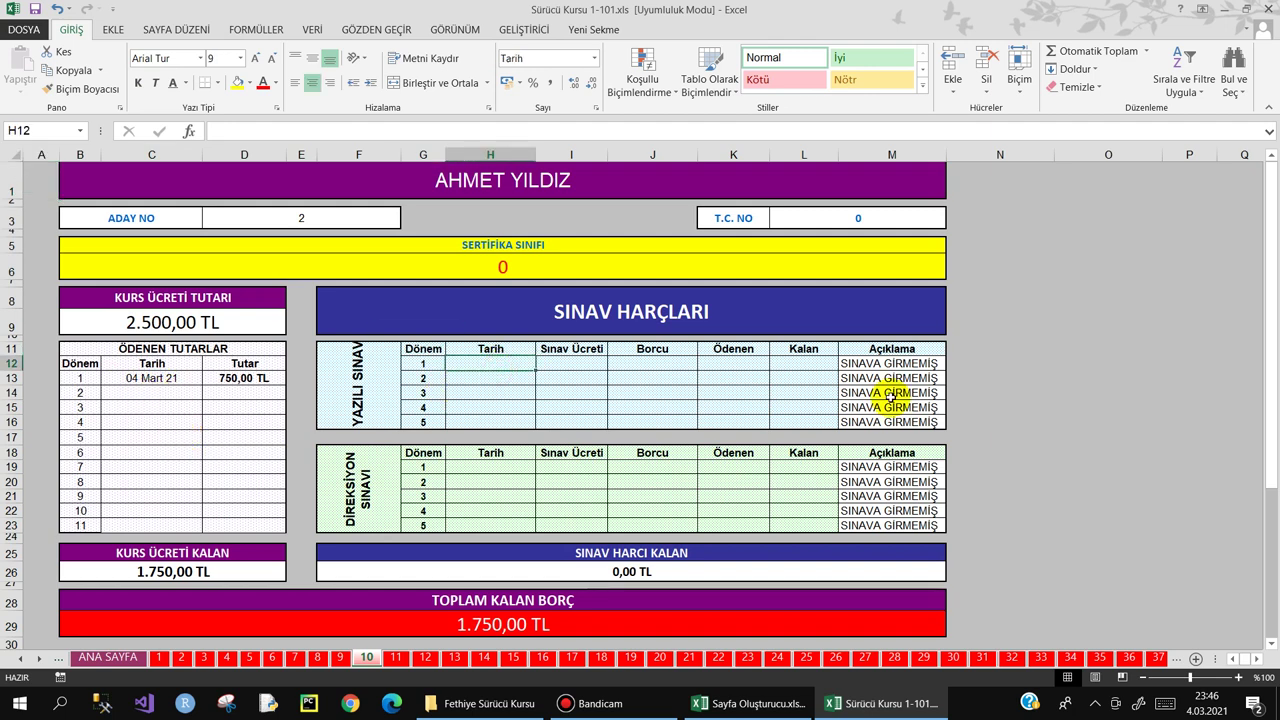
text(15.04.2021)
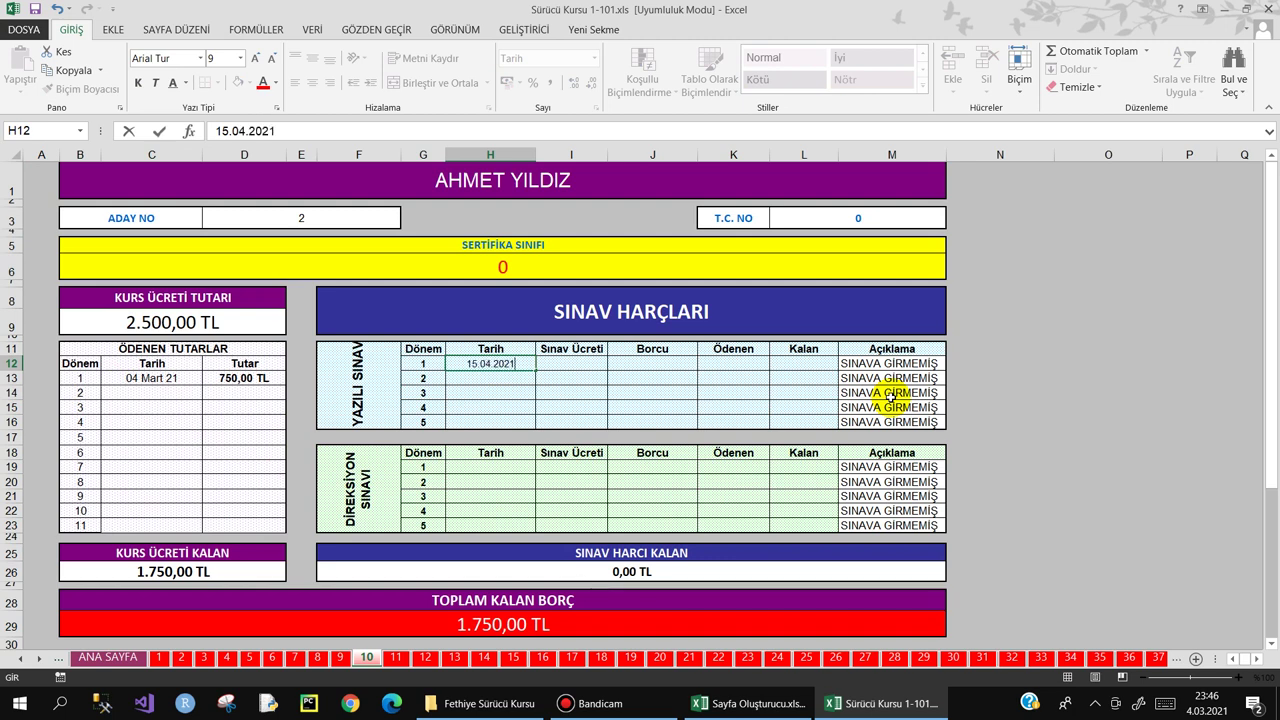
key(Tab)
text(350)
key(Return)
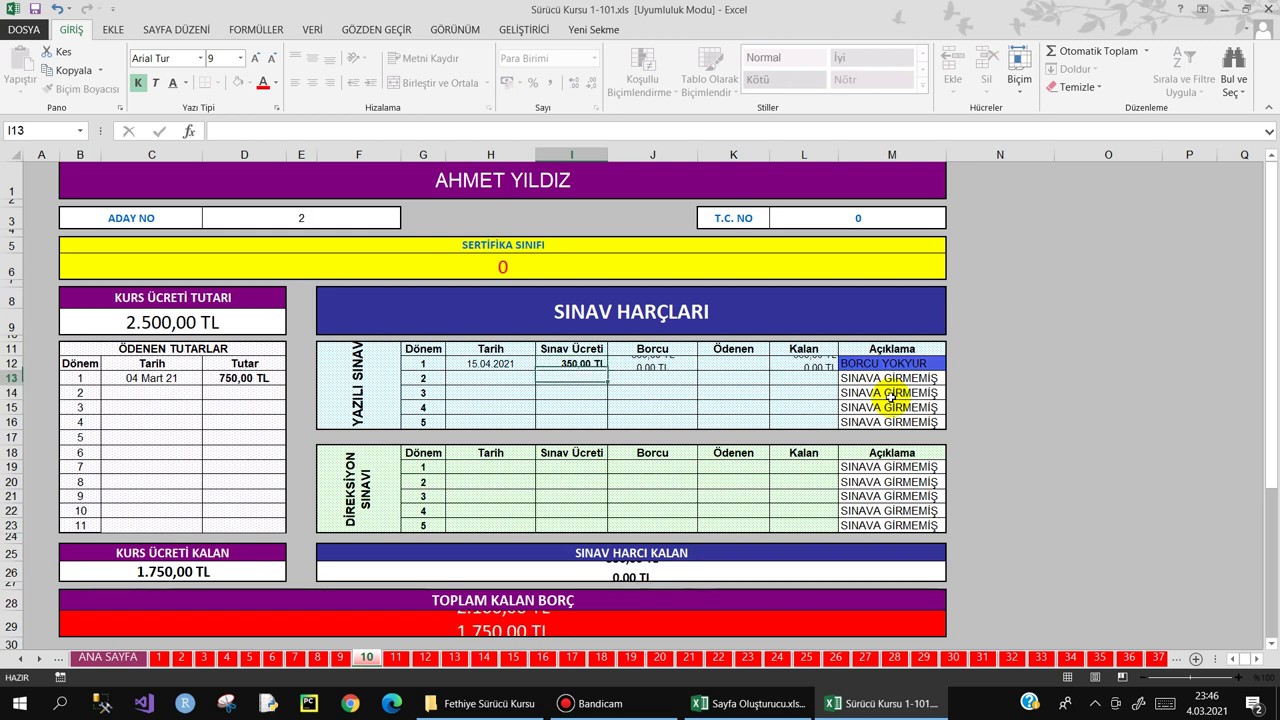
key(Right)
key(Right)
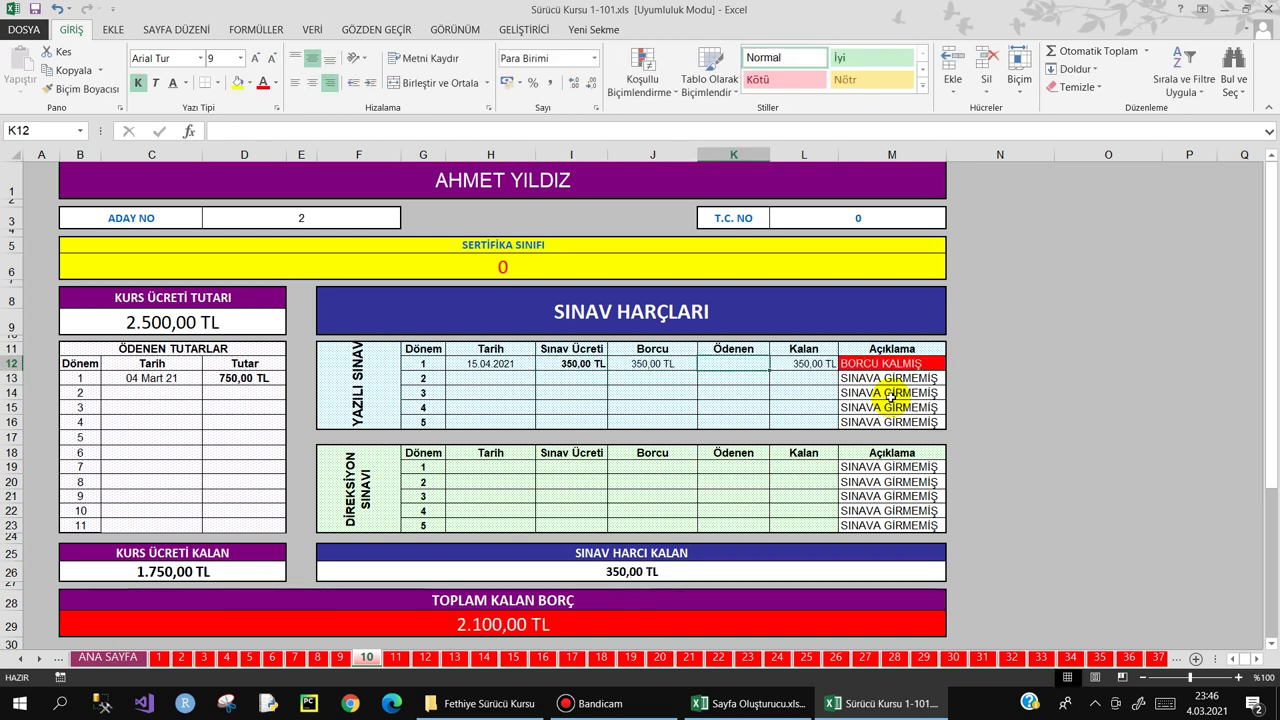
text(100)
key(Return)
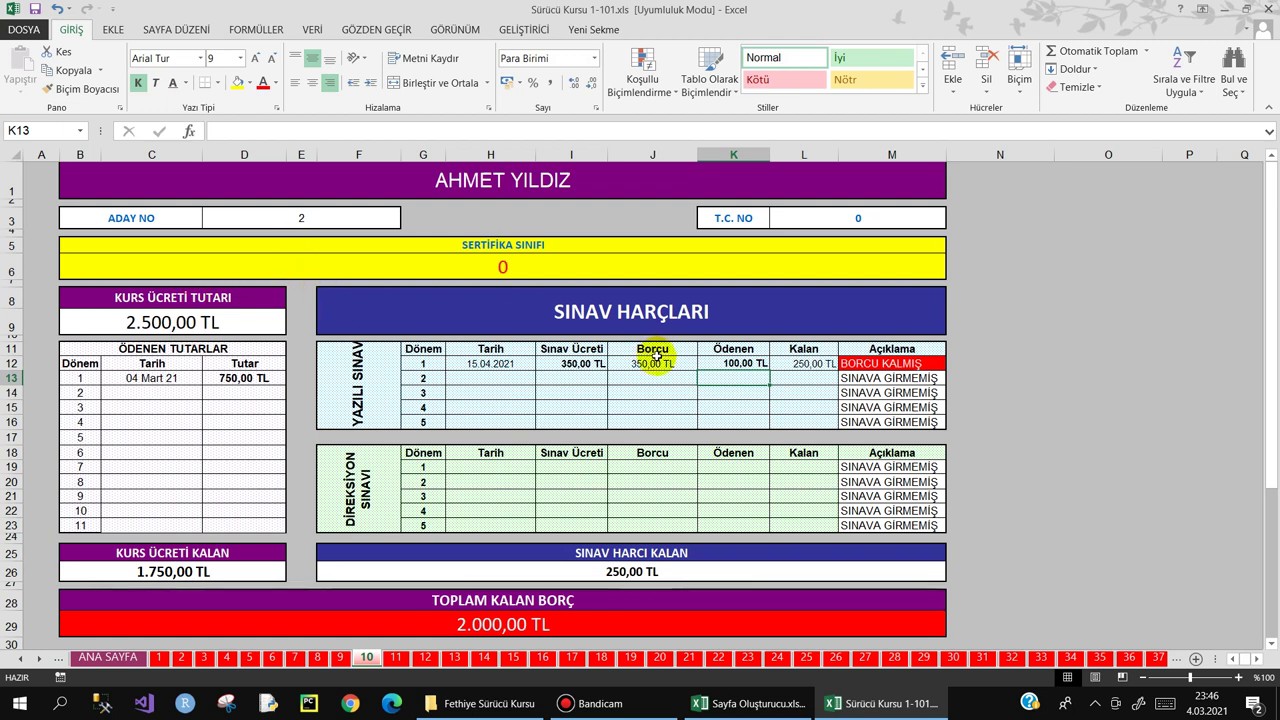
scroll(655, 360, down, 2)
scroll(657, 358, up, 1)
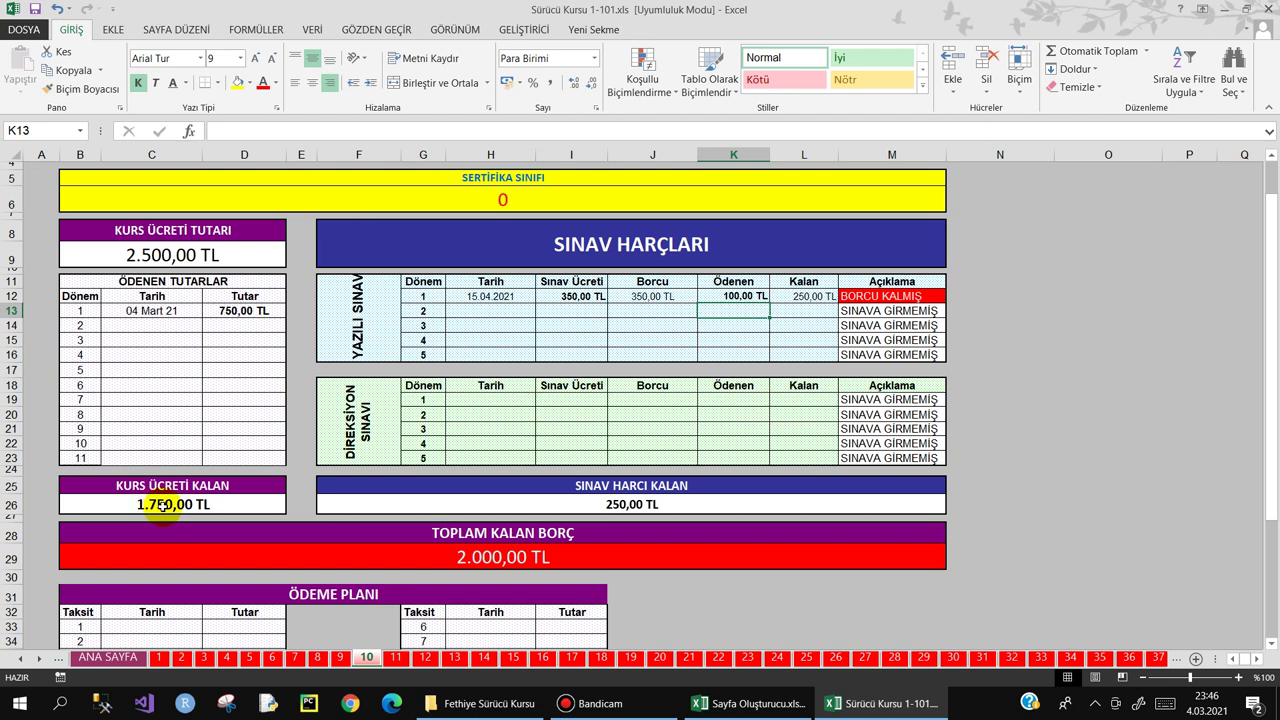
scroll(171, 507, down, 1)
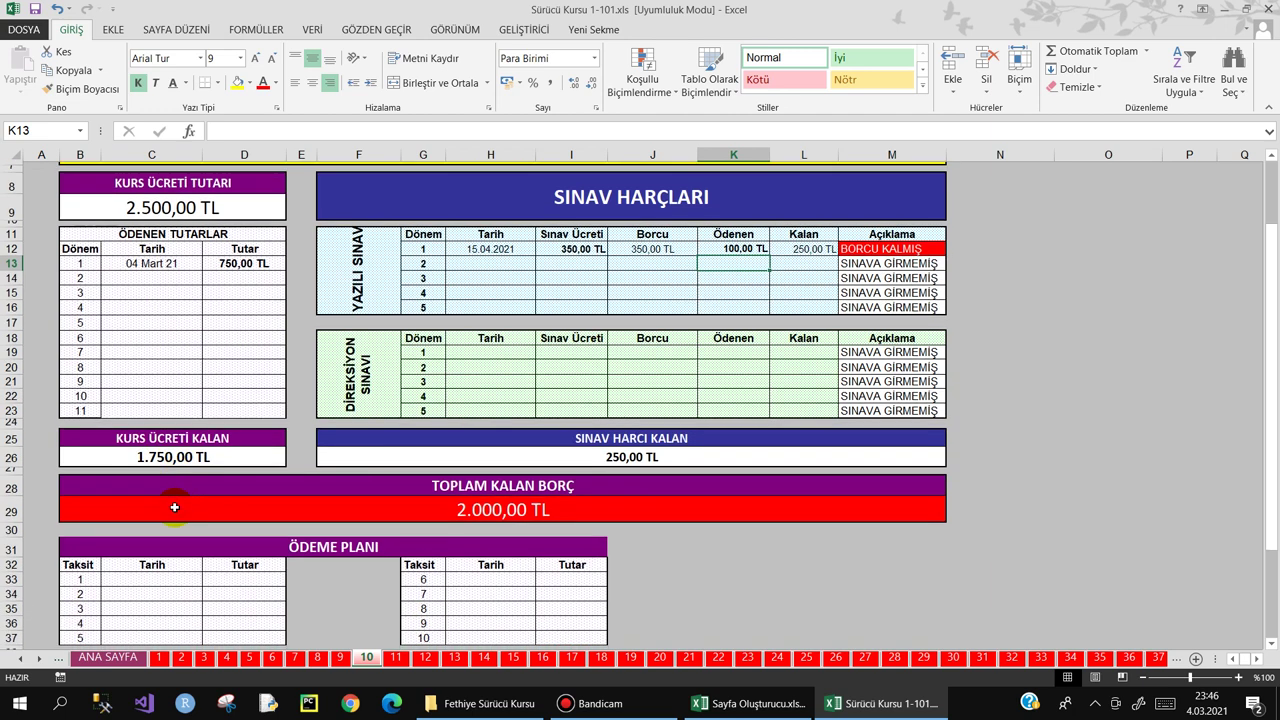
scroll(161, 522, down, 1)
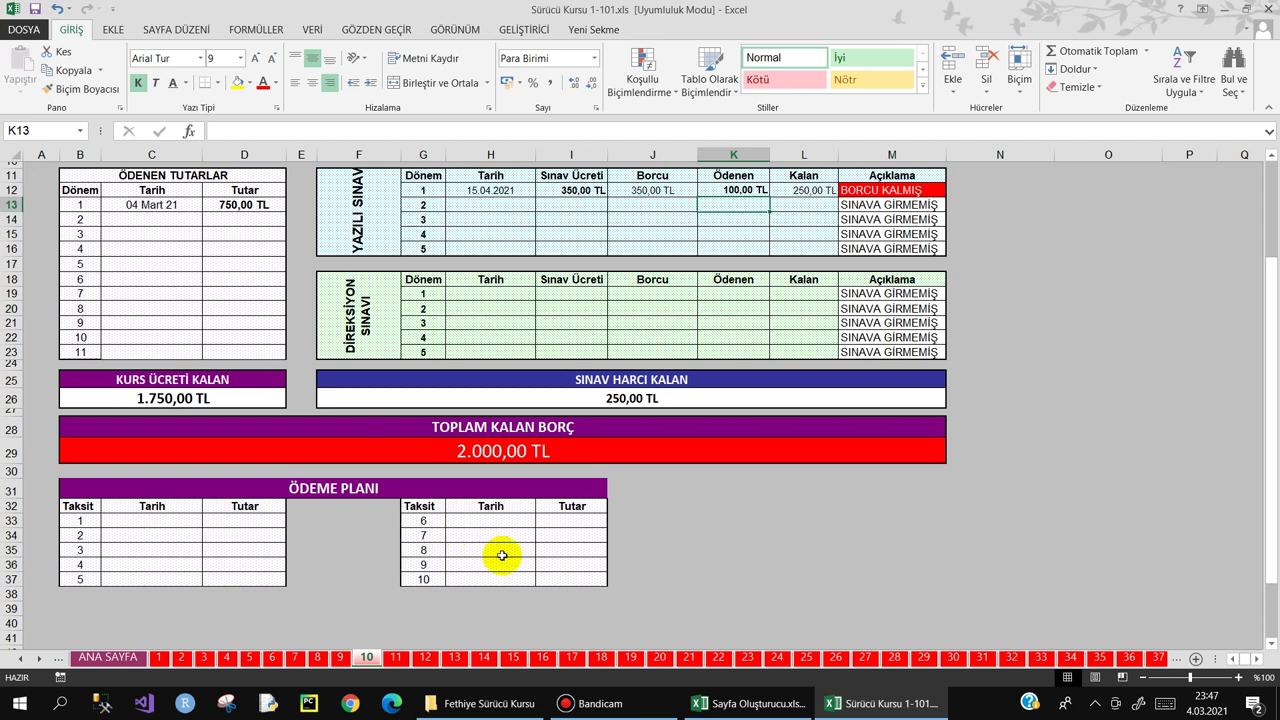
scroll(502, 555, up, 4)
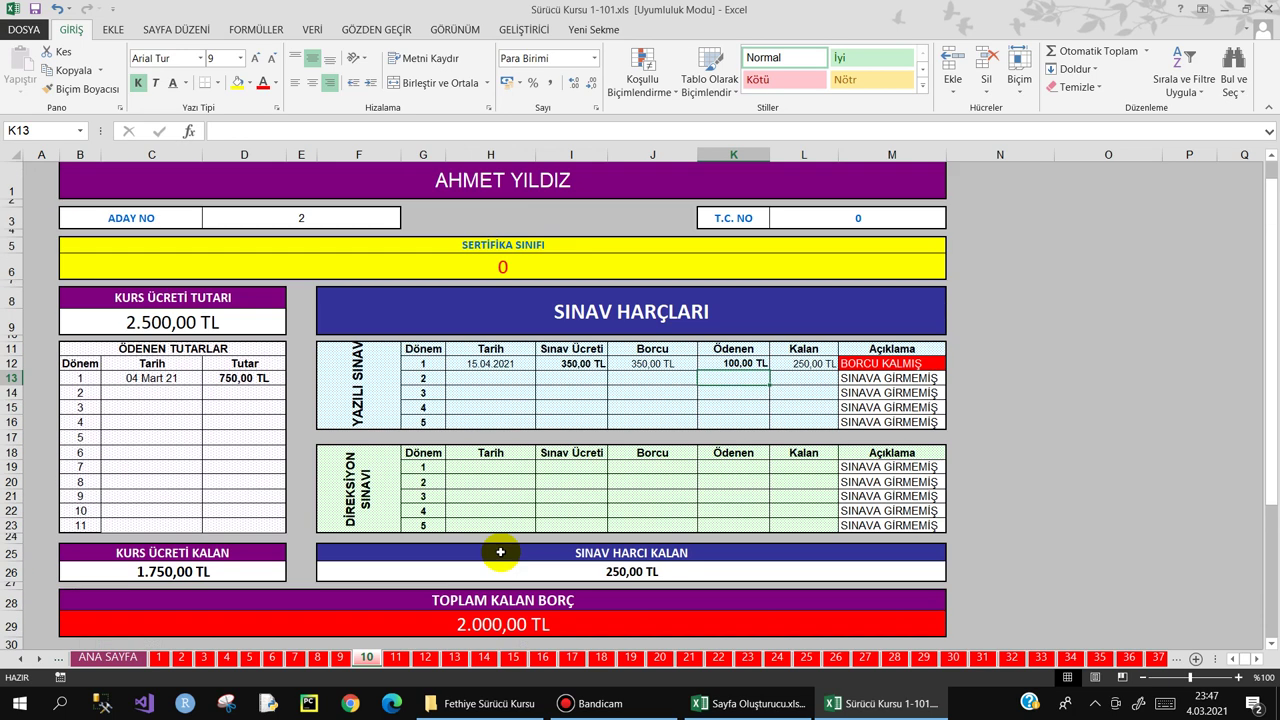
Step: Return to ANA SAYFA and replace the placeholder name in B4 with the new trainee's name
click(527, 183)
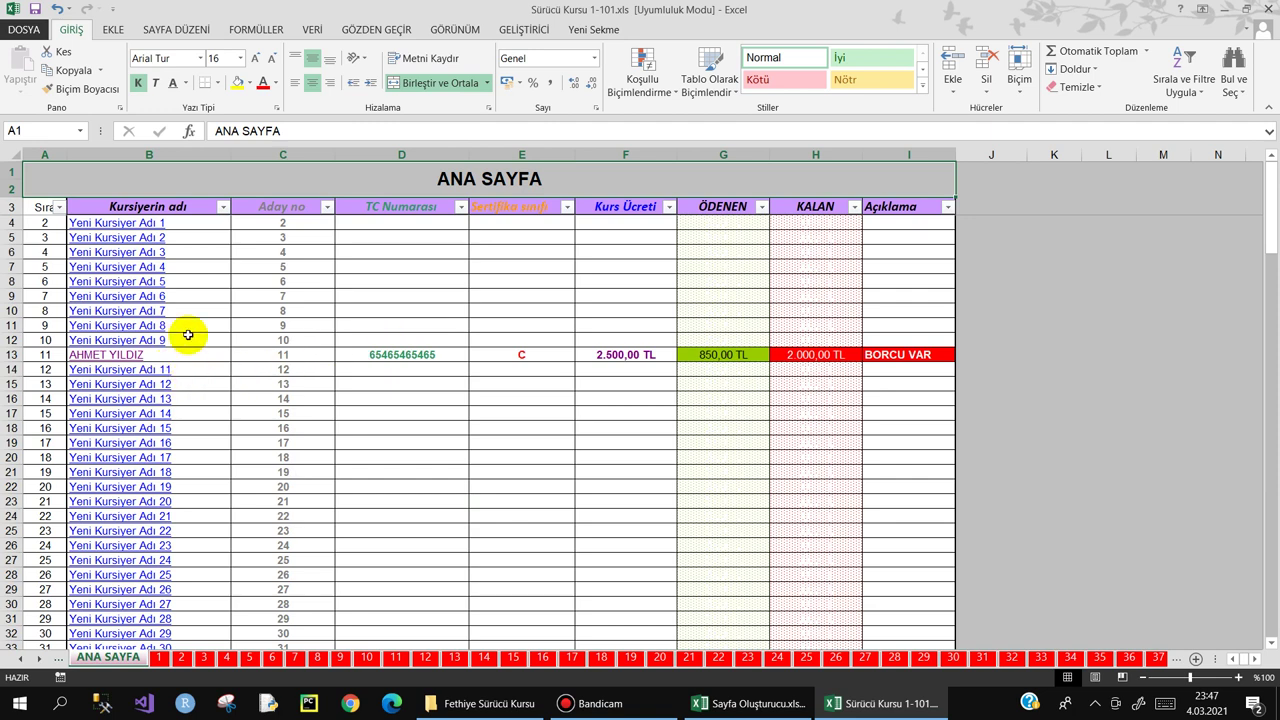
click(180, 223)
drag(342, 134, 175, 123)
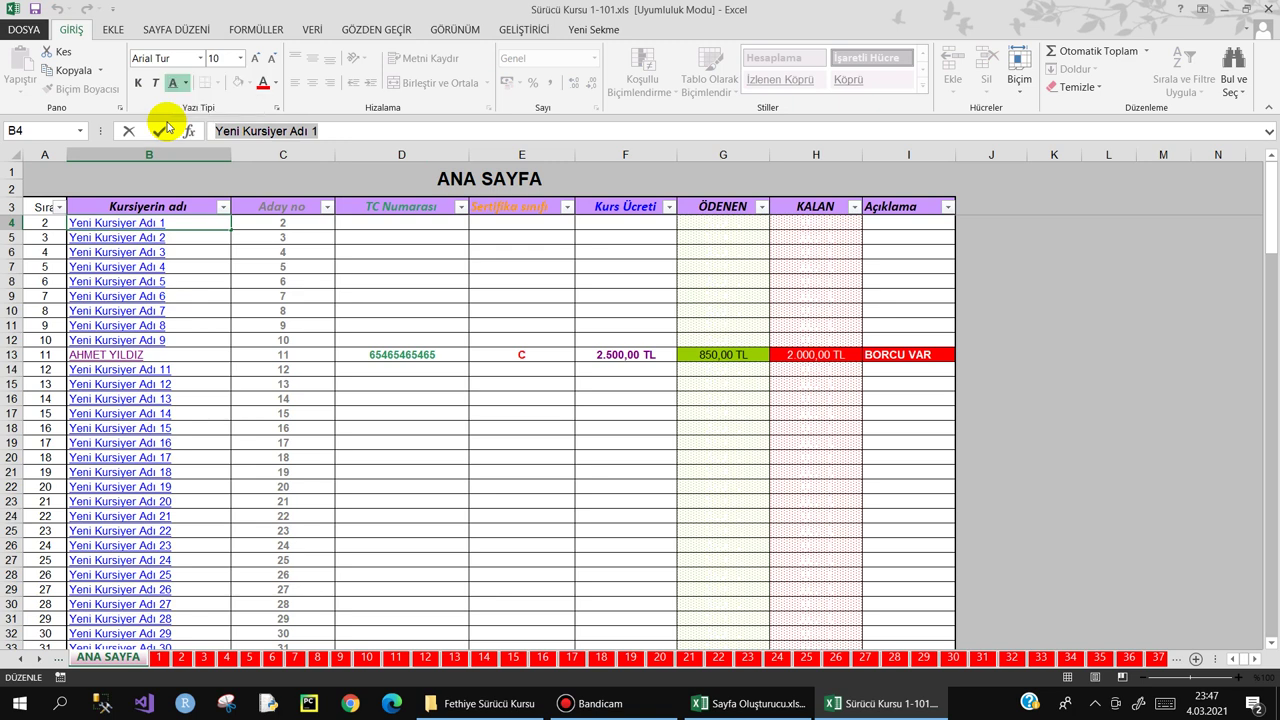
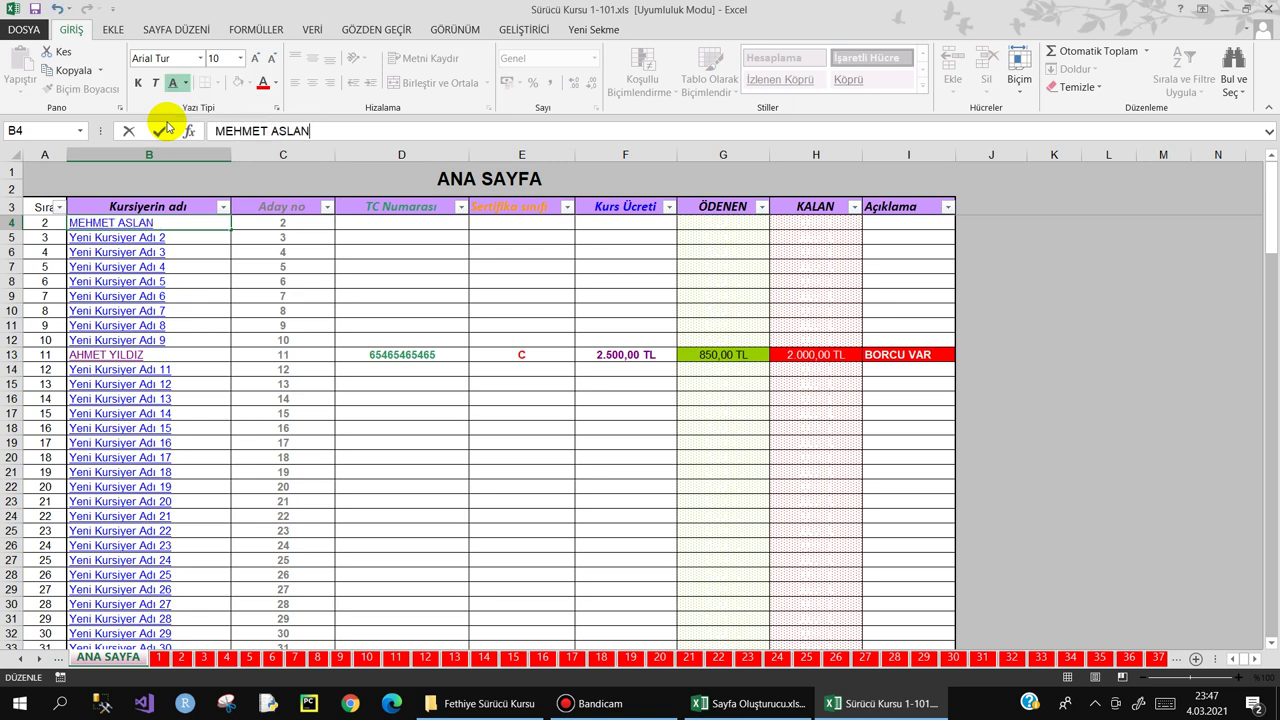
click(162, 129)
Step: Enter the trainee's ID number, keep class B, and set the course fee to 3000
key(Tab)
key(Tab)
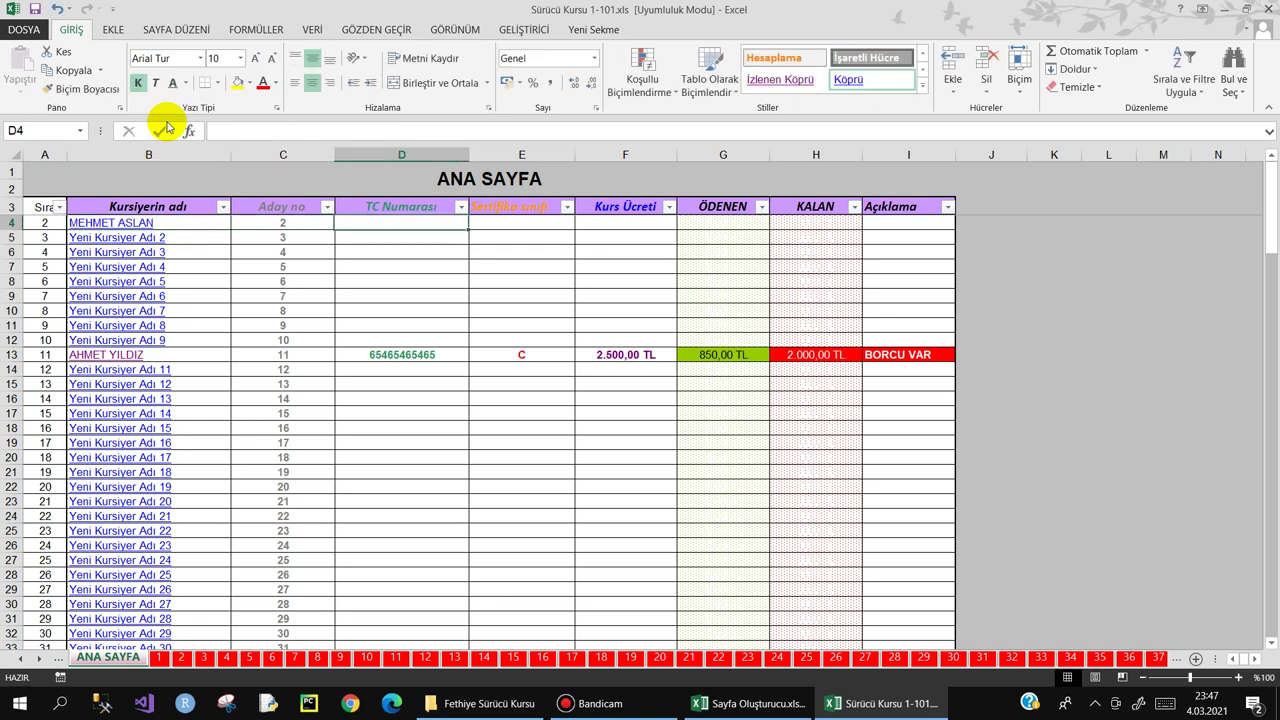
text(6554654645)
key(Tab)
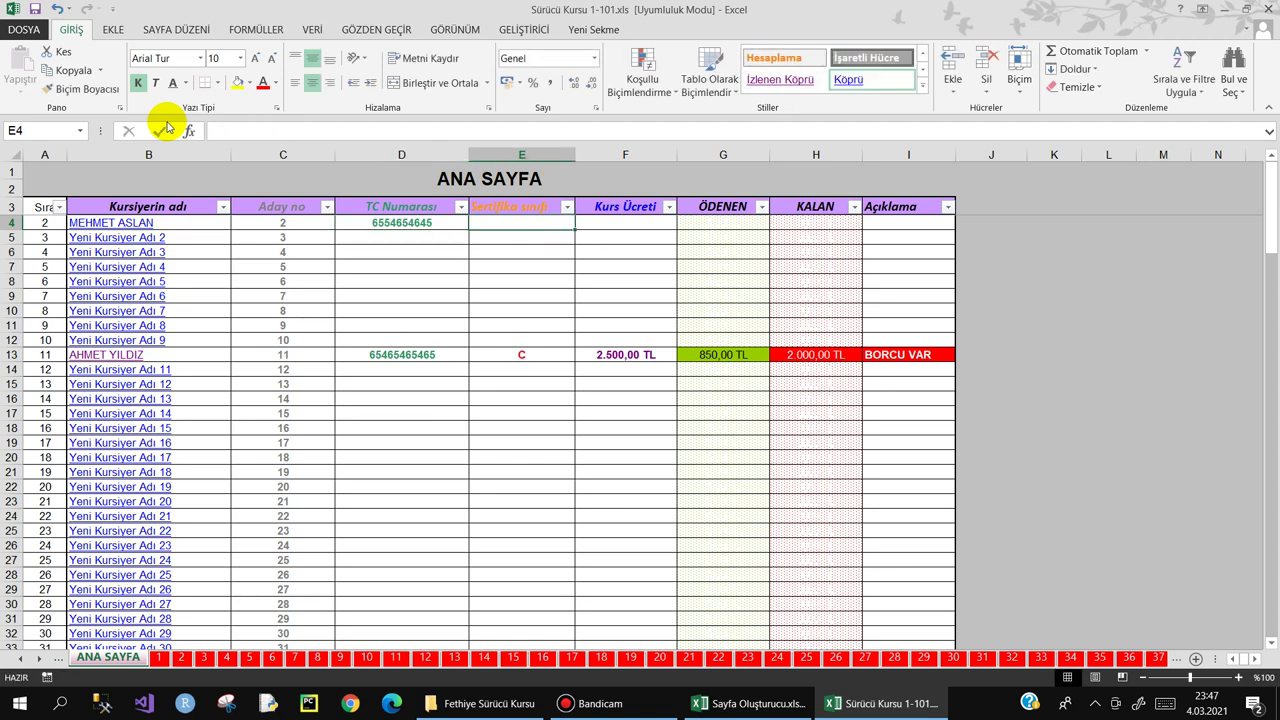
text(B)
key(Tab)
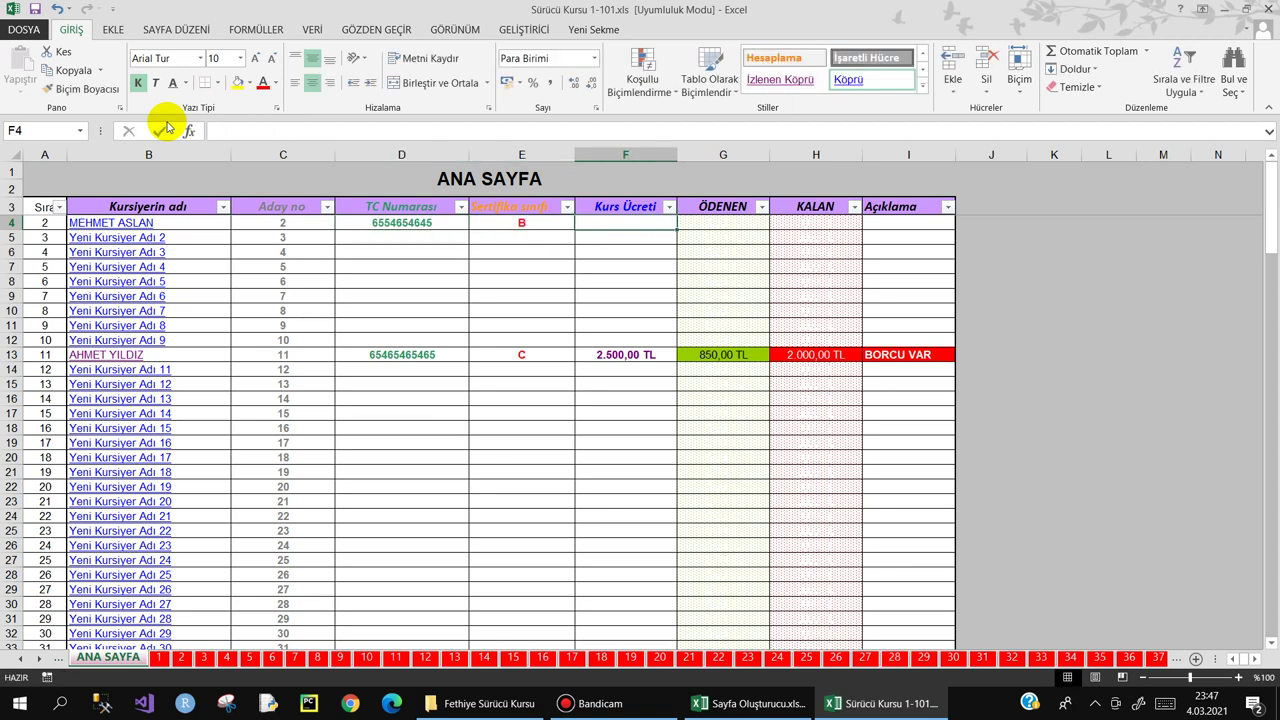
text(3000)
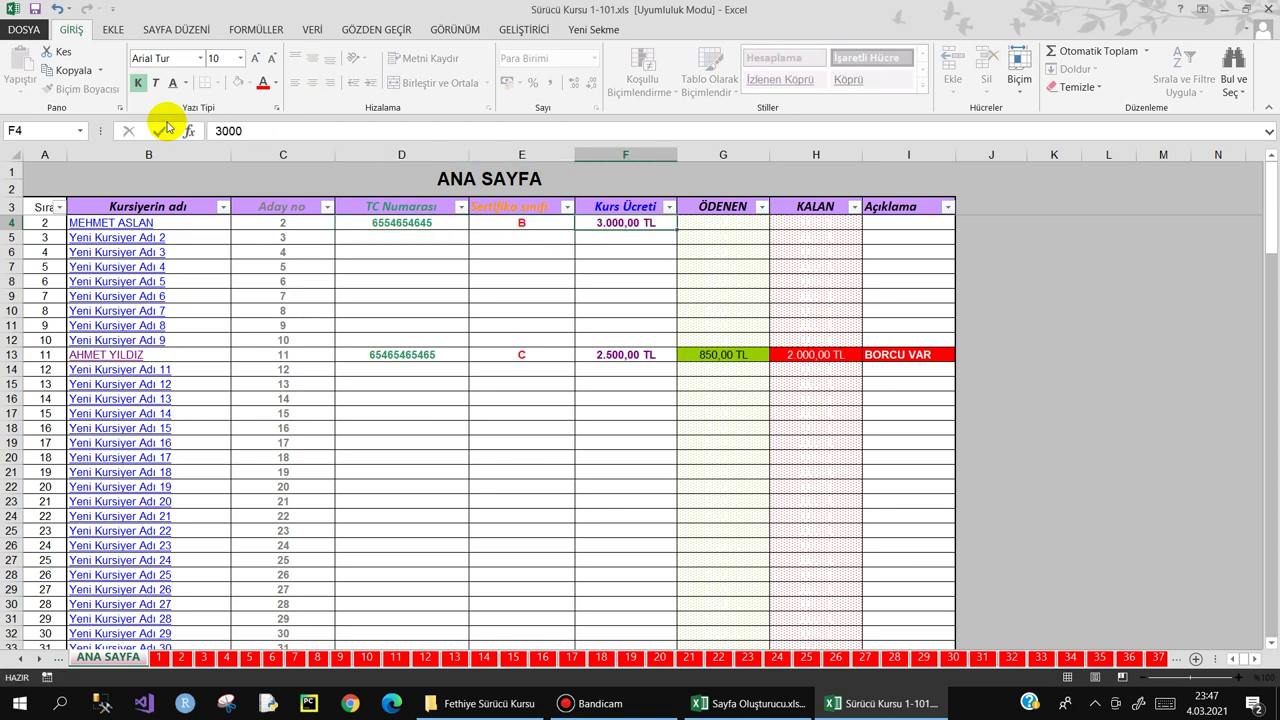
key(Tab)
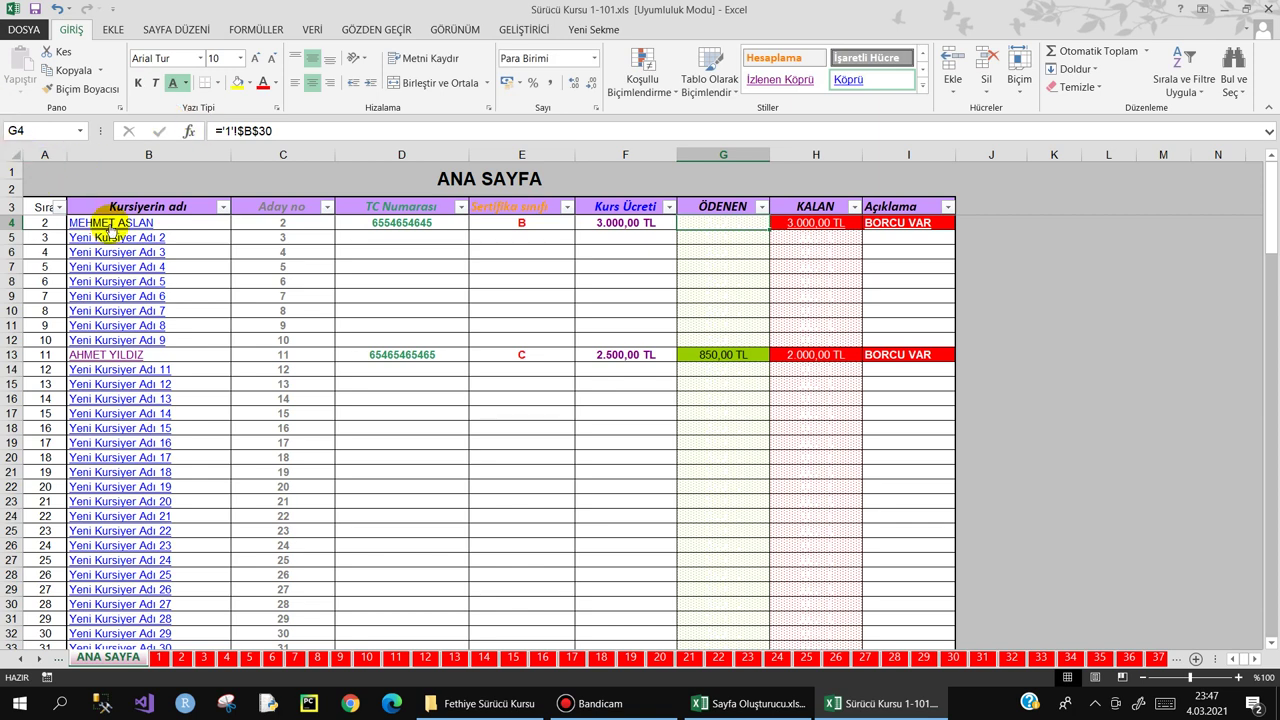
Step: On the trainee's sheet 1, record a 500 payment dated 04 Mart 21 in row 13
click(106, 222)
click(159, 374)
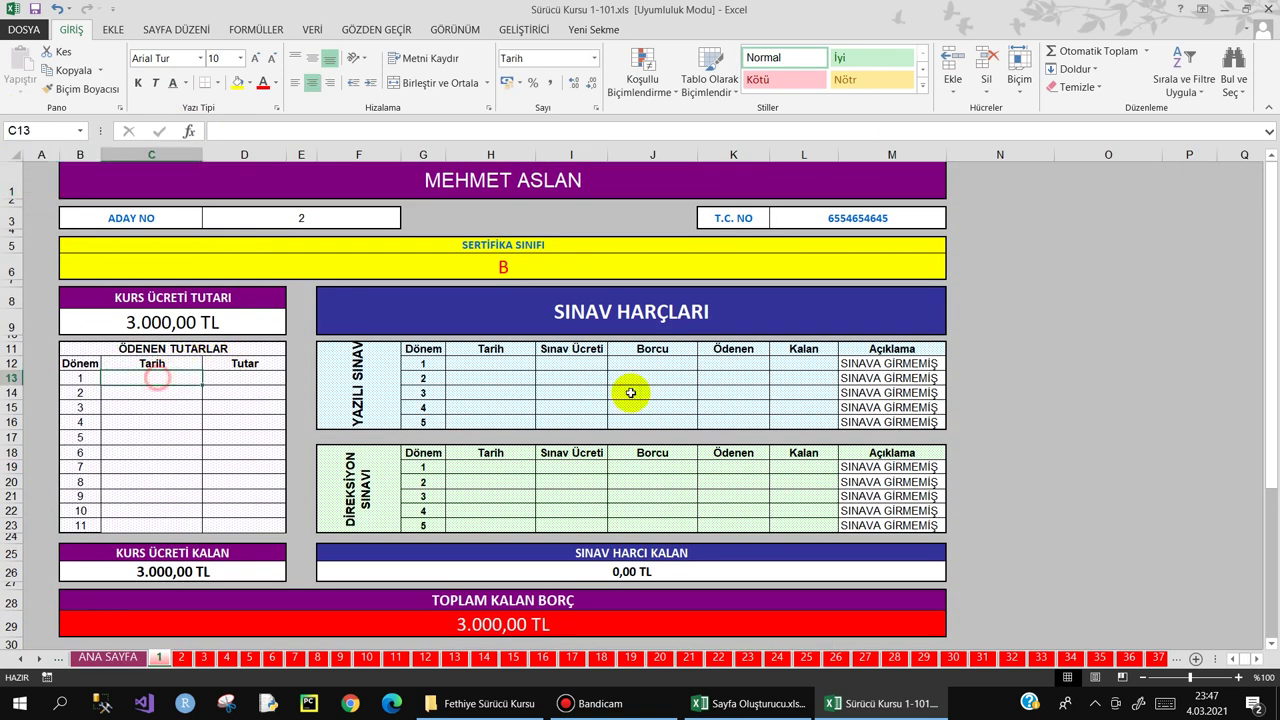
text(04.03.2021)
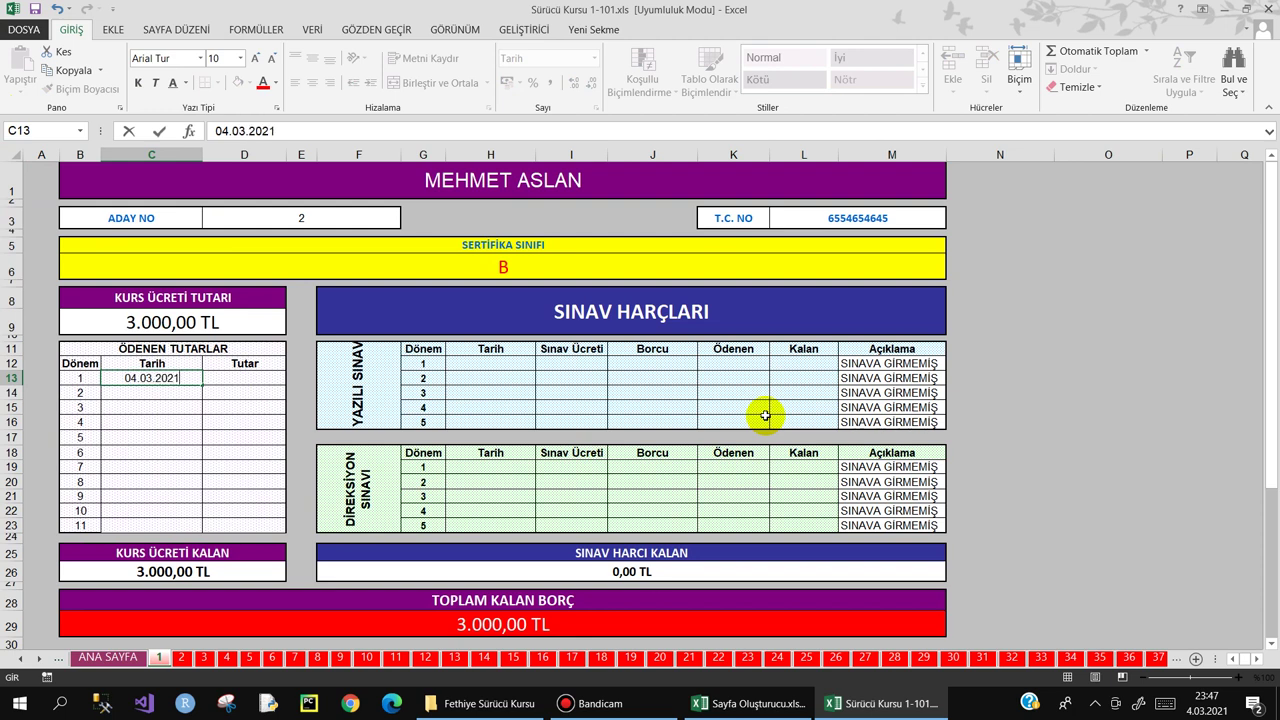
key(Tab)
text(50)
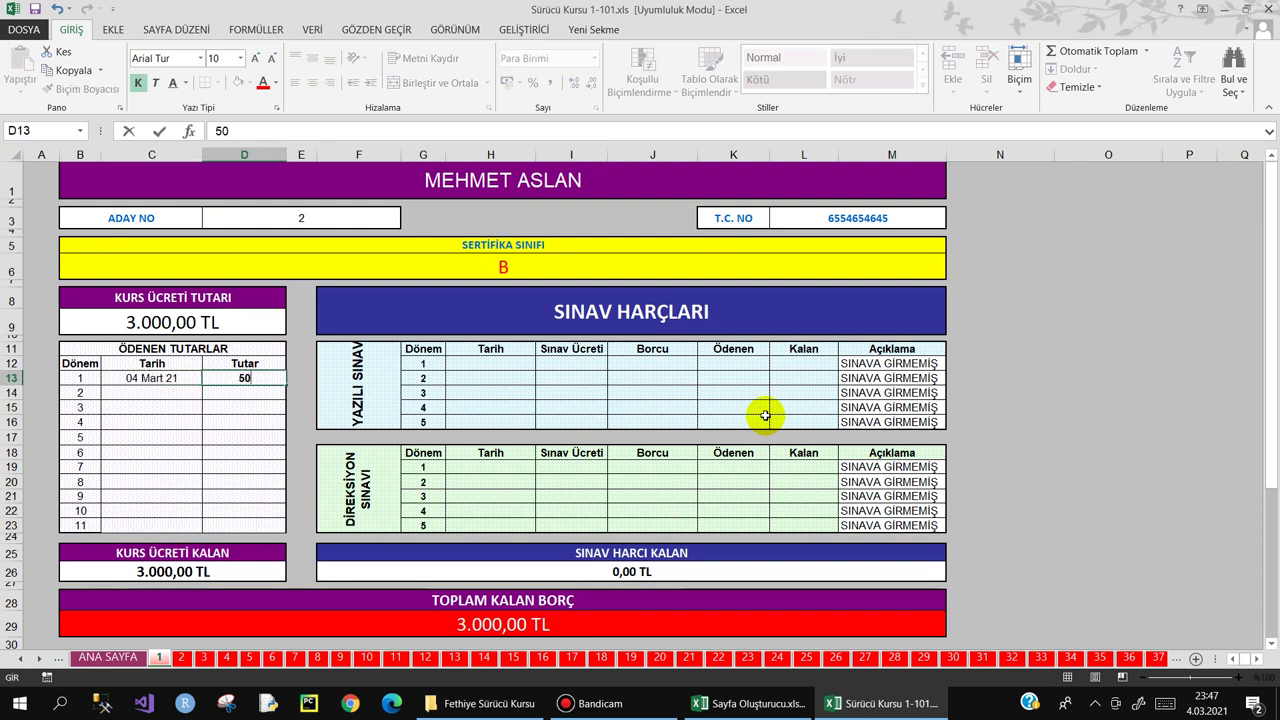
text(0)
key(Return)
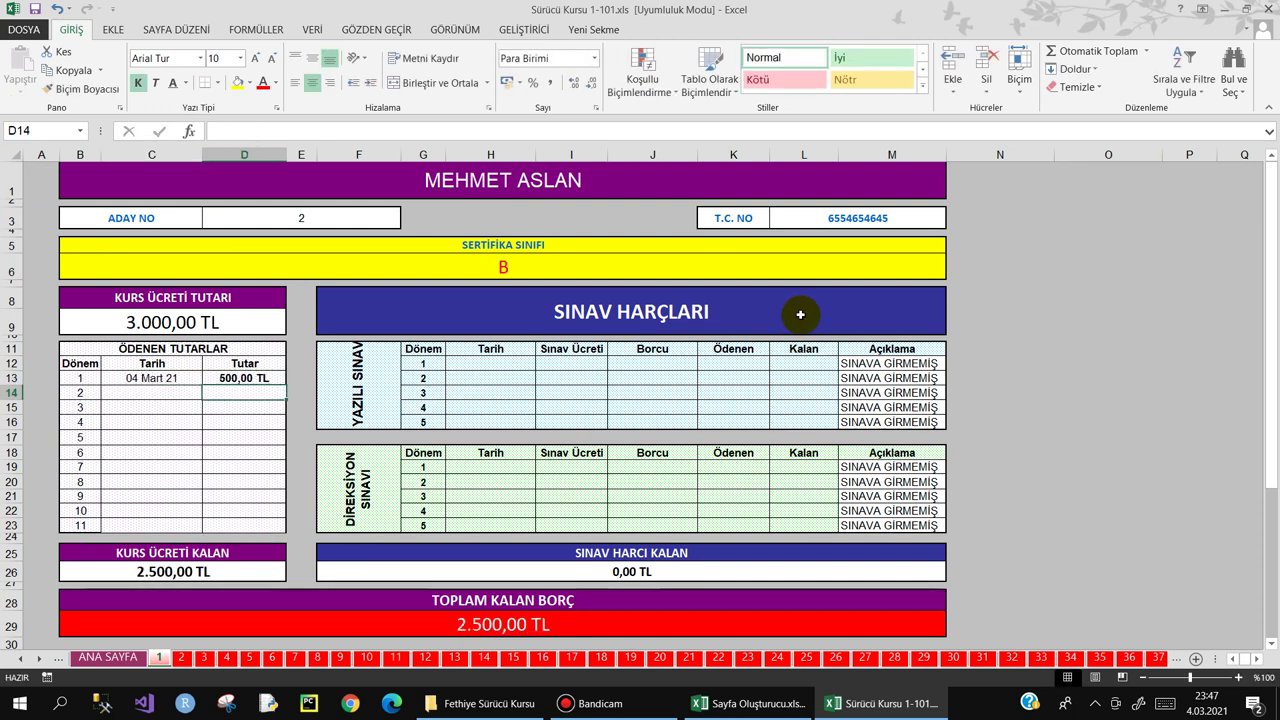
Step: Test the hyperlinks between ANA SAYFA and the trainee sheets 11, 24 and 7
click(456, 186)
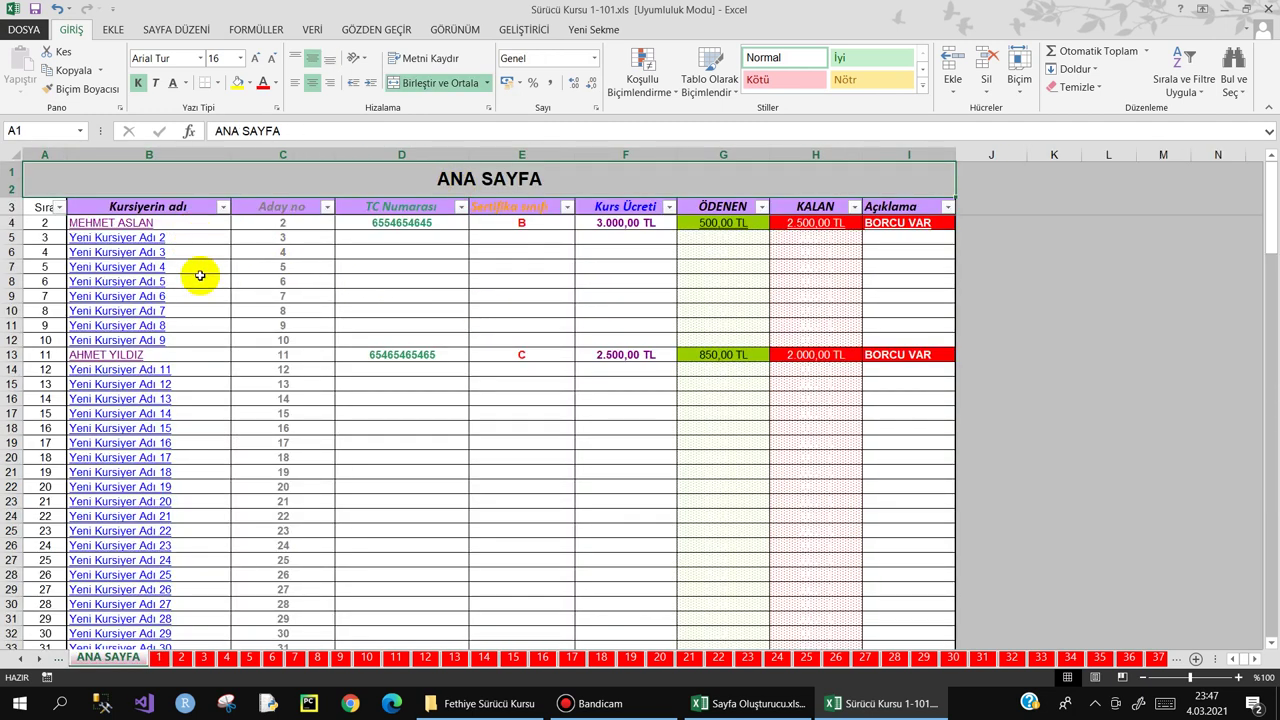
scroll(200, 283, down, 1)
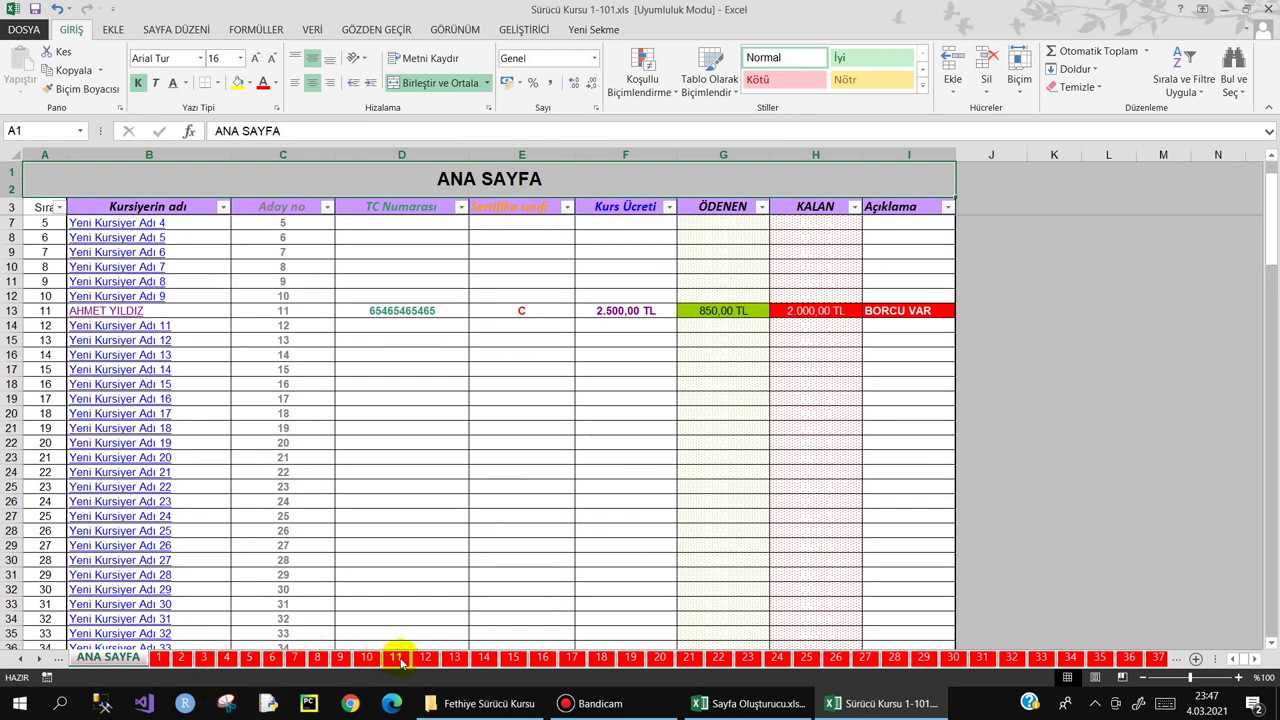
click(397, 658)
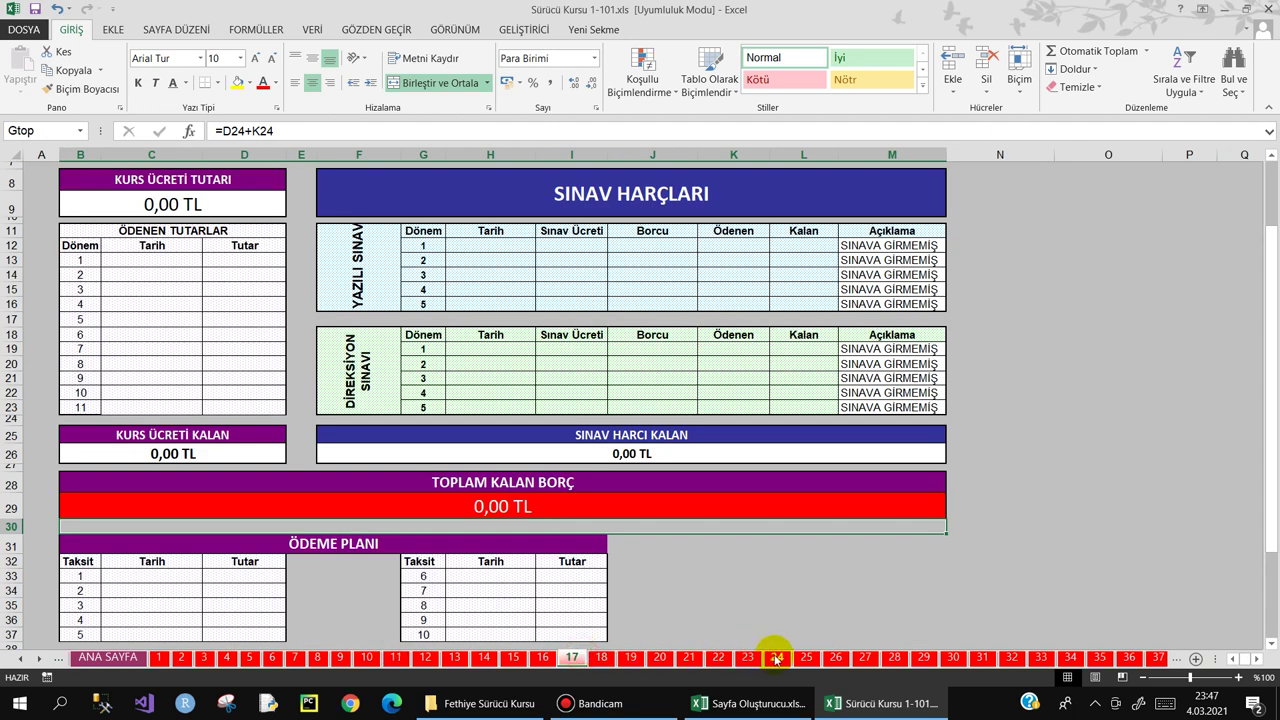
scroll(538, 293, up, 3)
click(491, 194)
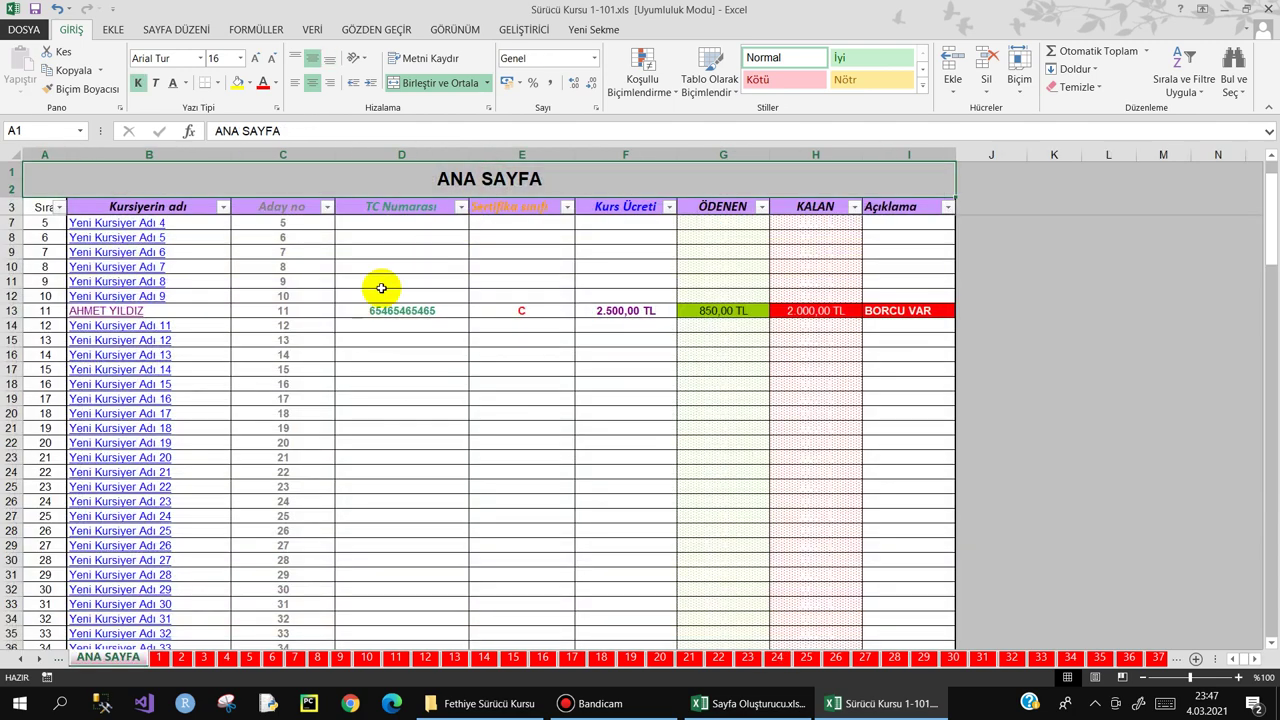
click(129, 268)
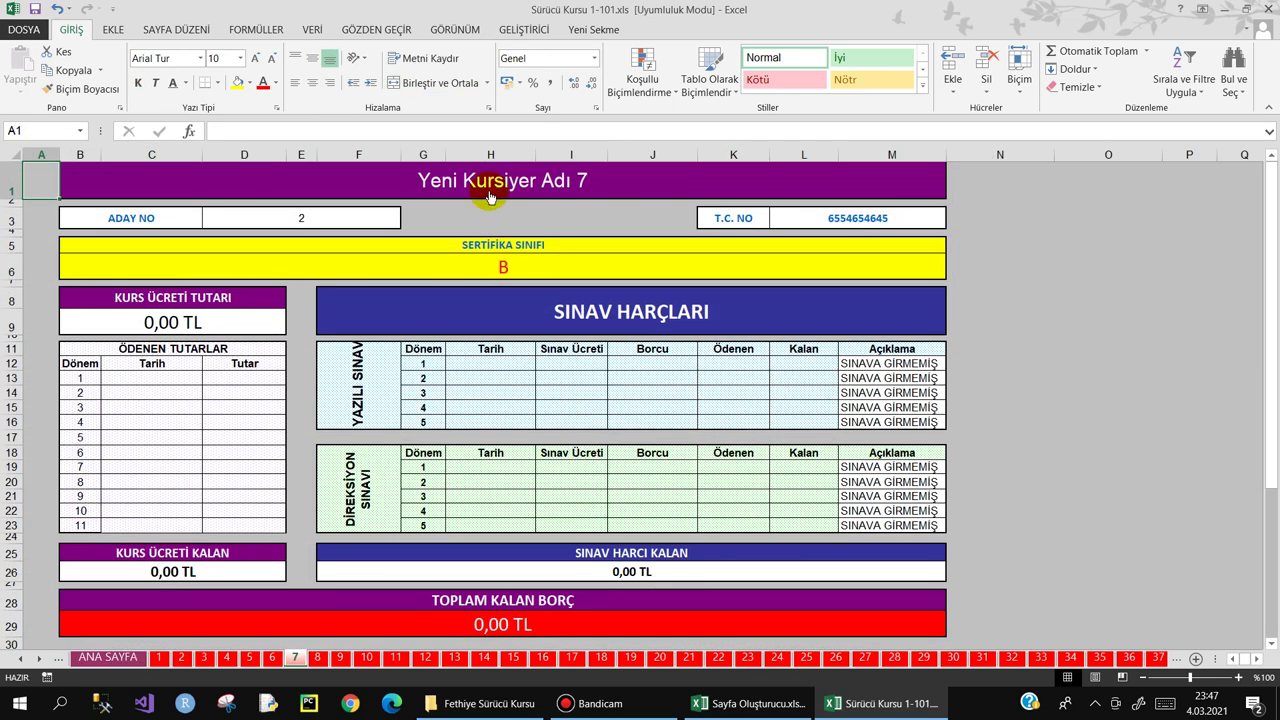
click(489, 191)
Step: Check the sheet 24 hyperlink, then save and close the 1-101 workbook
click(131, 519)
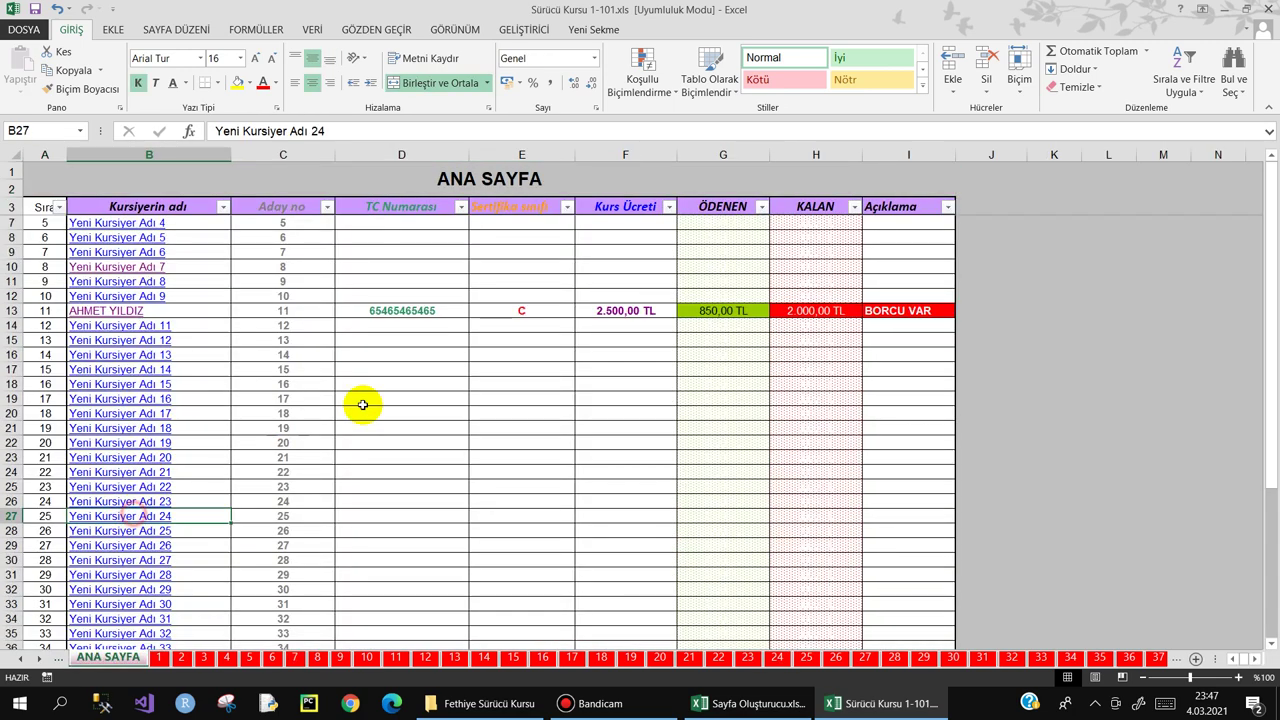
click(429, 178)
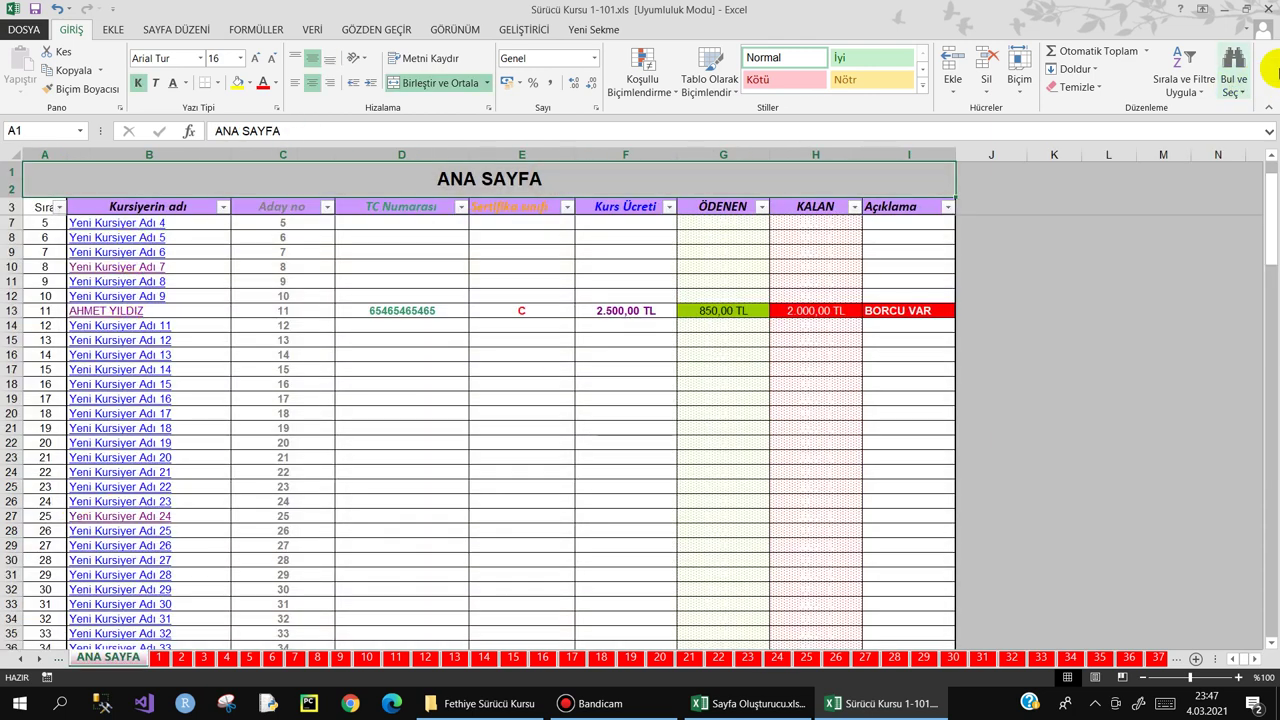
click(1270, 10)
click(574, 366)
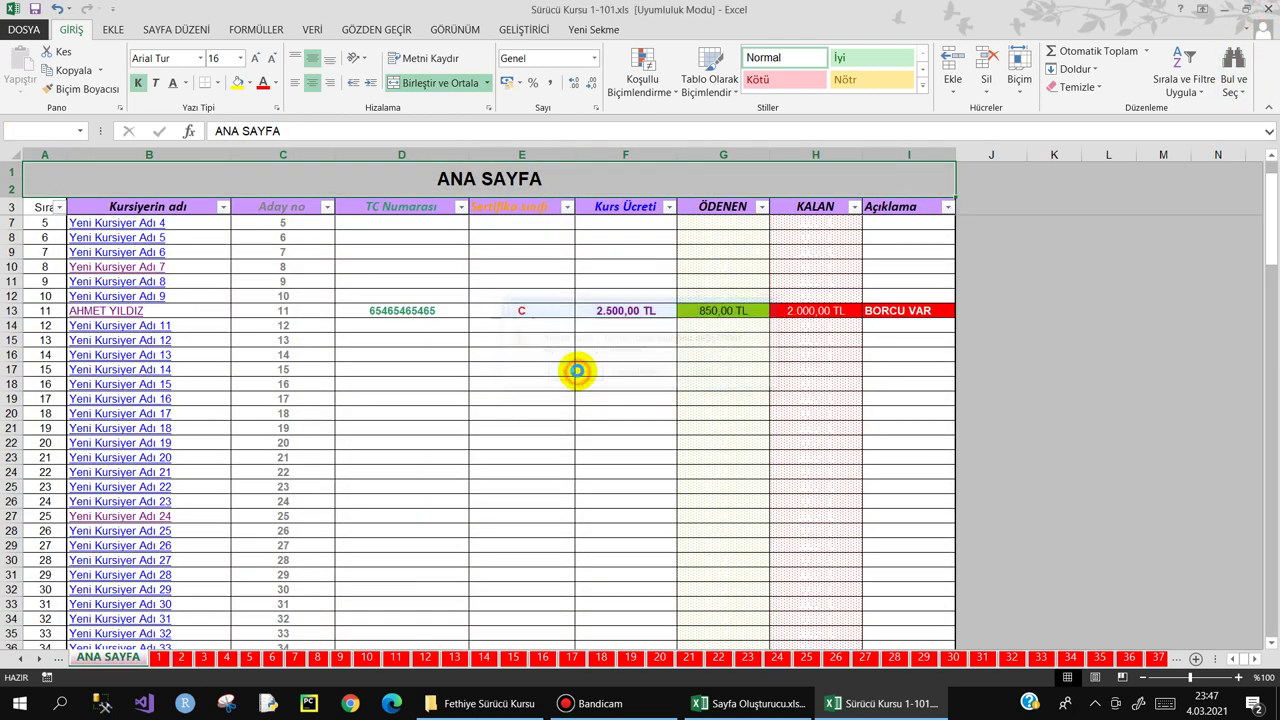
Step: Open Sürücü Kursu 101-201.xls and check its sheet 4 hyperlink back to ANA SAYFA
click(489, 703)
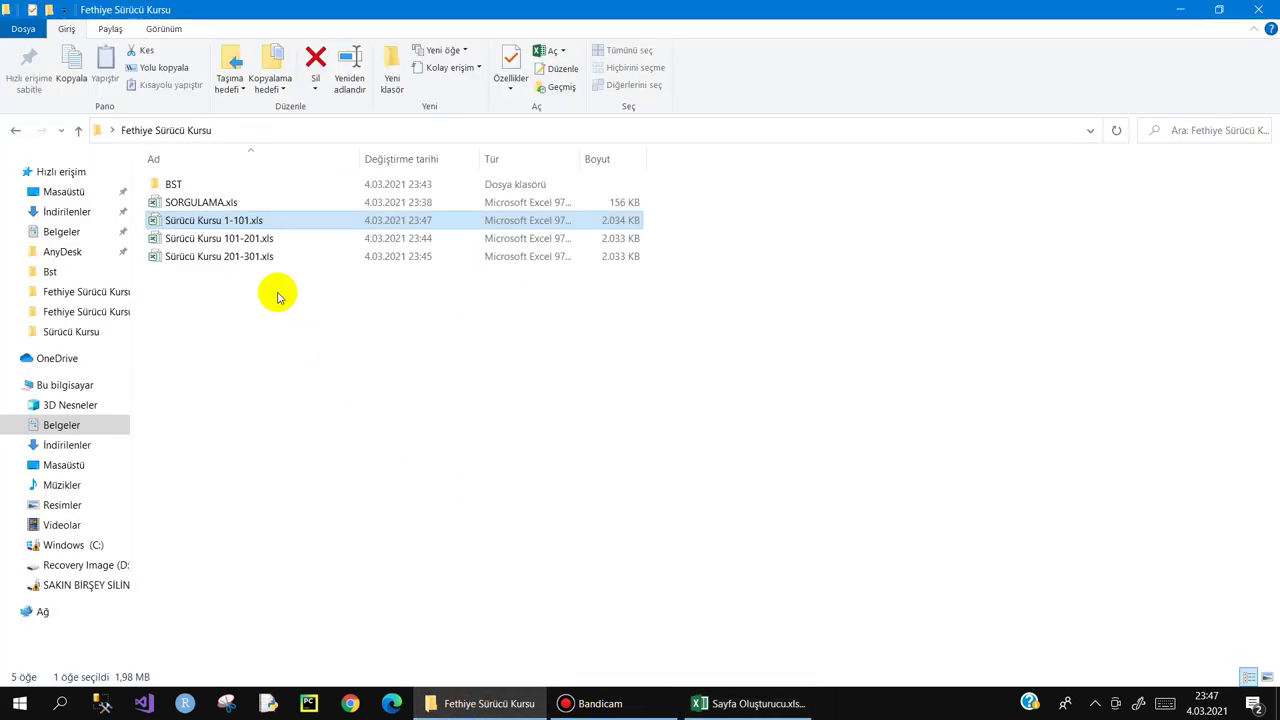
double_click(240, 244)
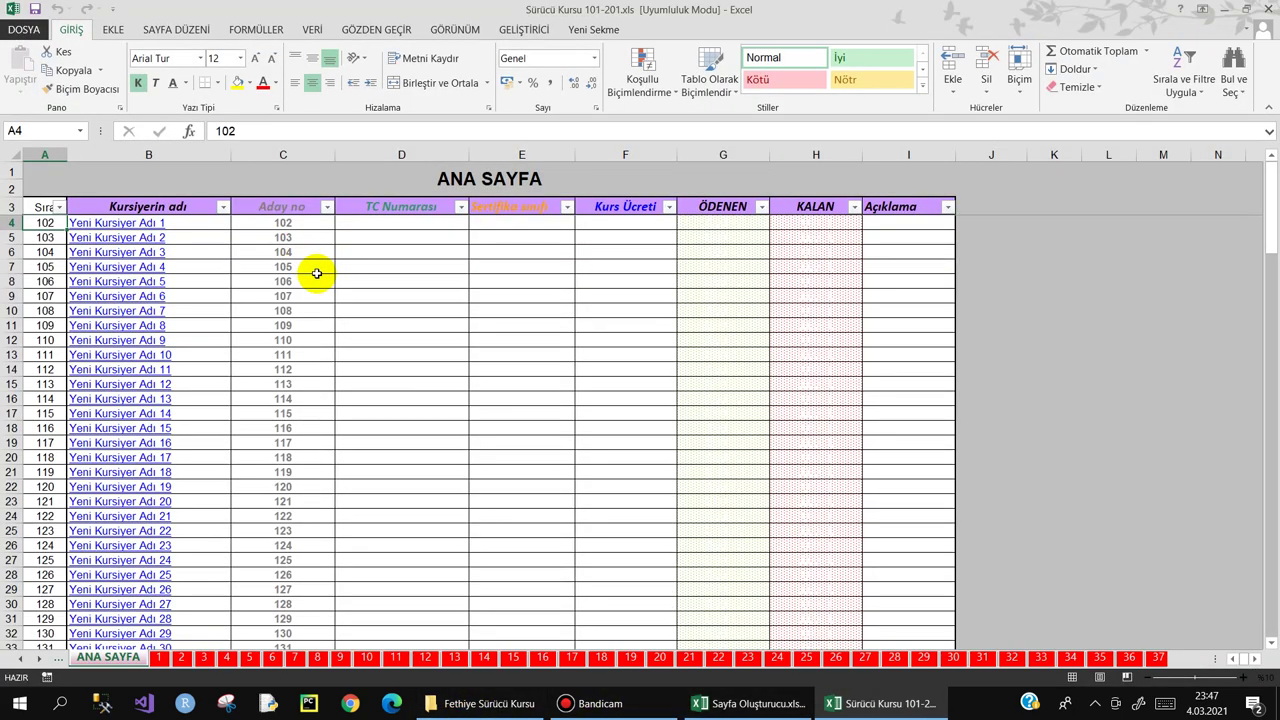
click(140, 266)
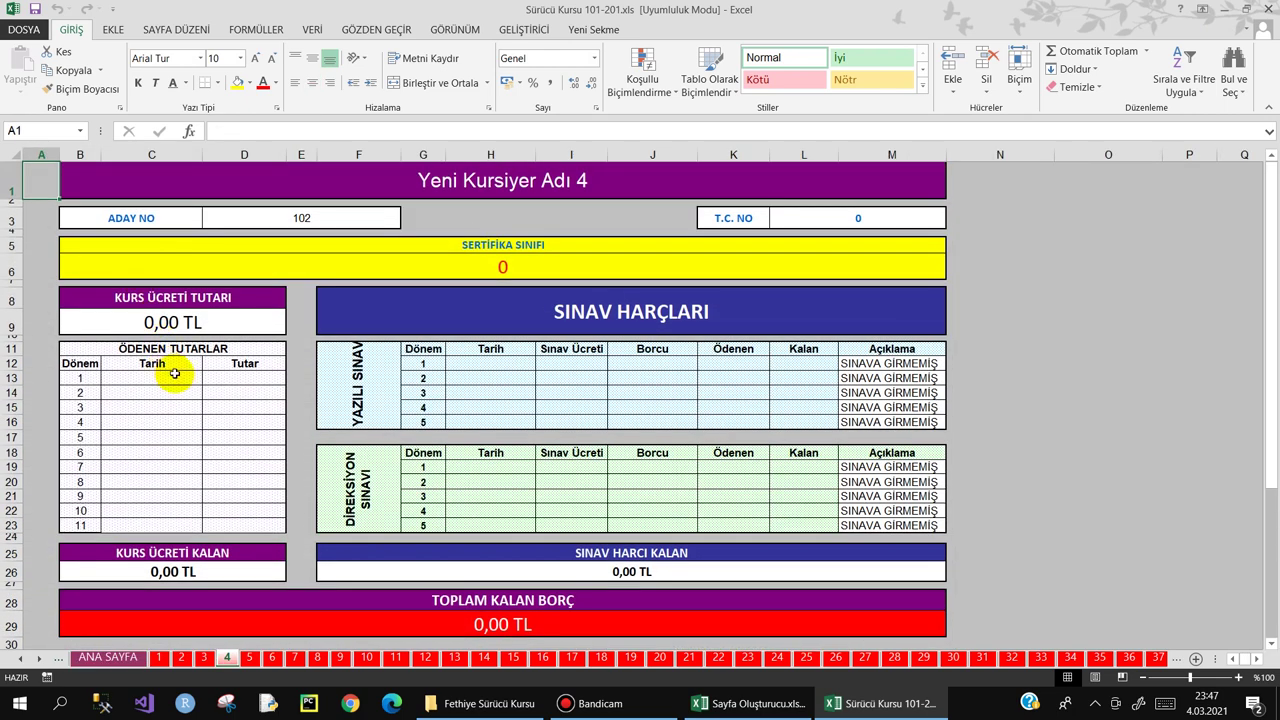
click(521, 188)
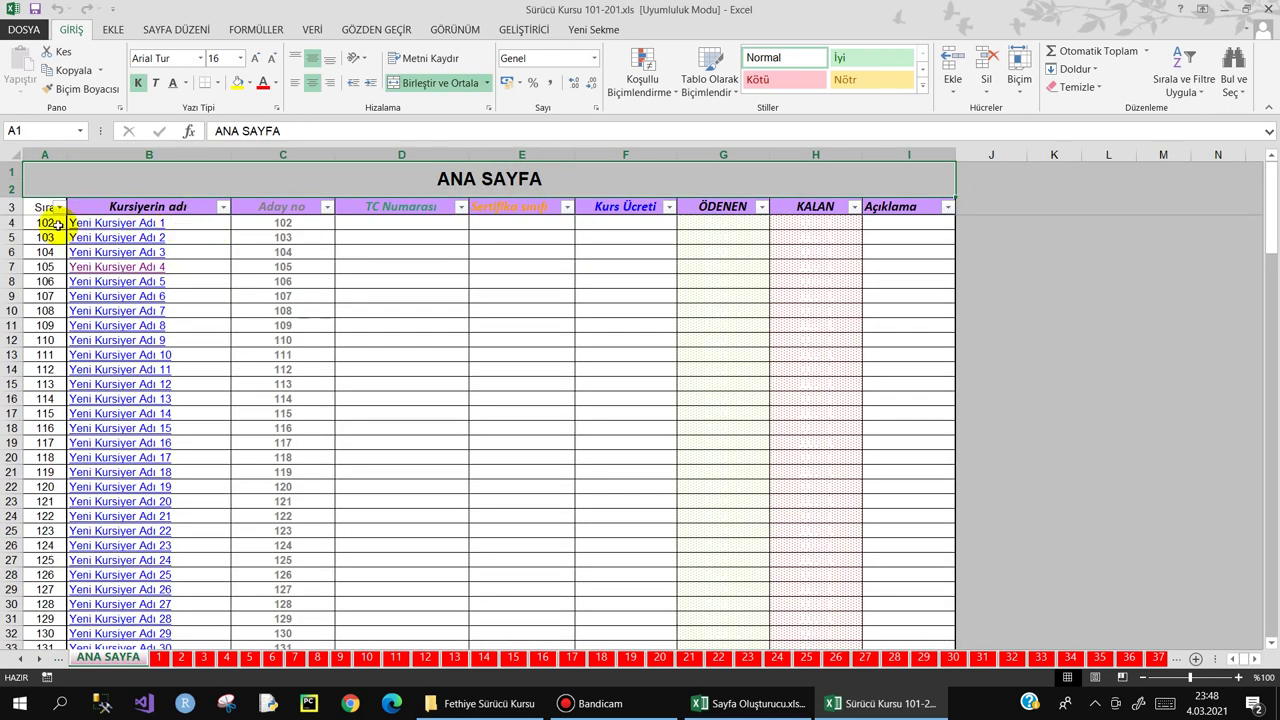
scroll(291, 414, down, 1)
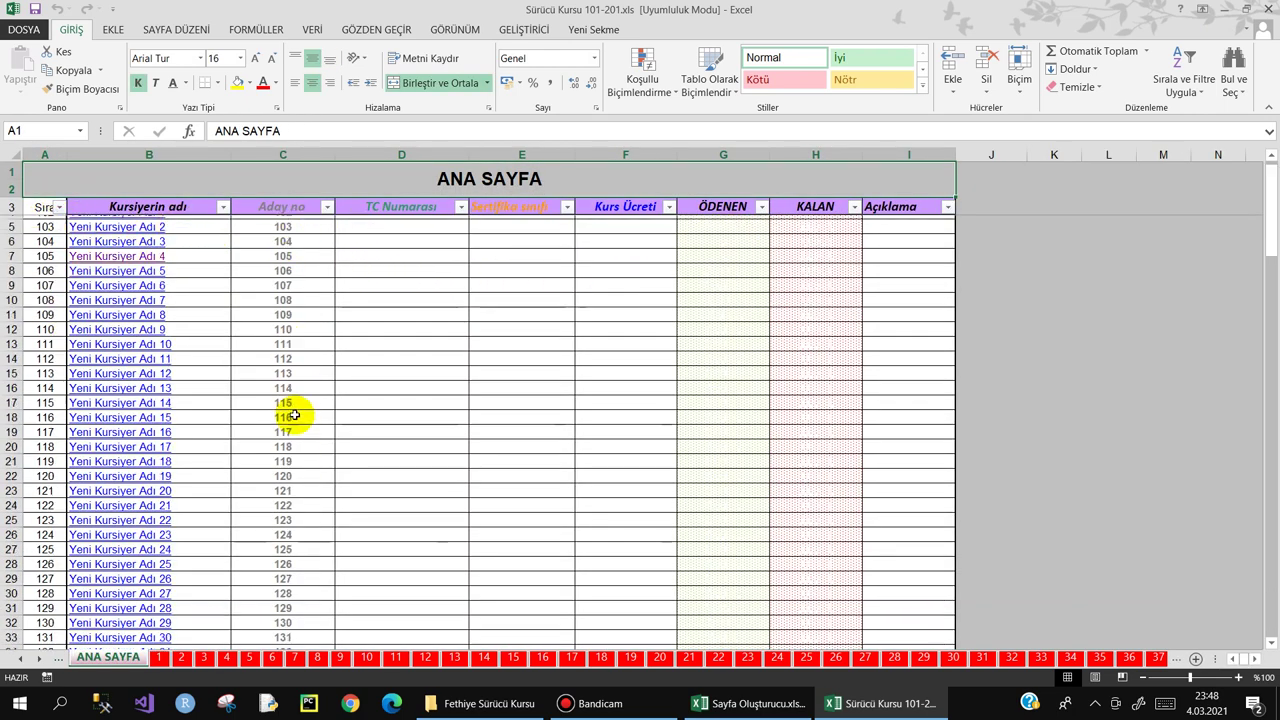
scroll(291, 414, down, 12)
scroll(291, 417, down, 1)
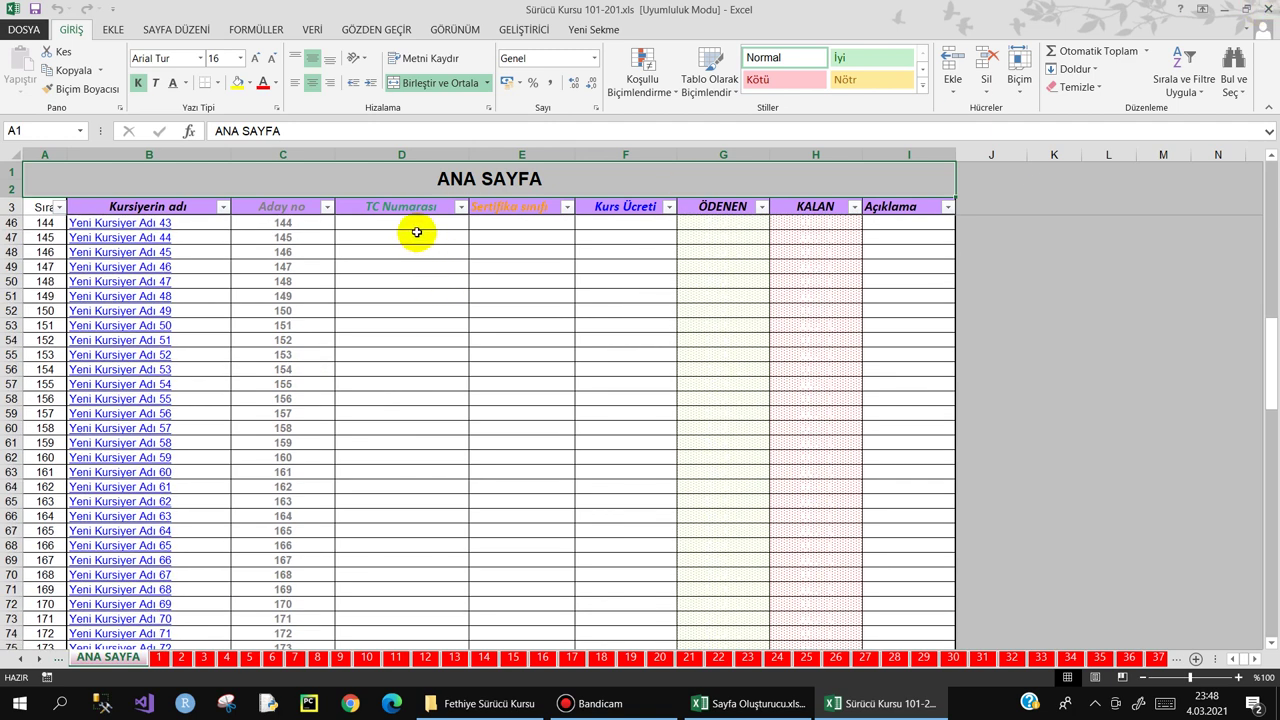
scroll(400, 235, up, 10)
scroll(221, 234, up, 4)
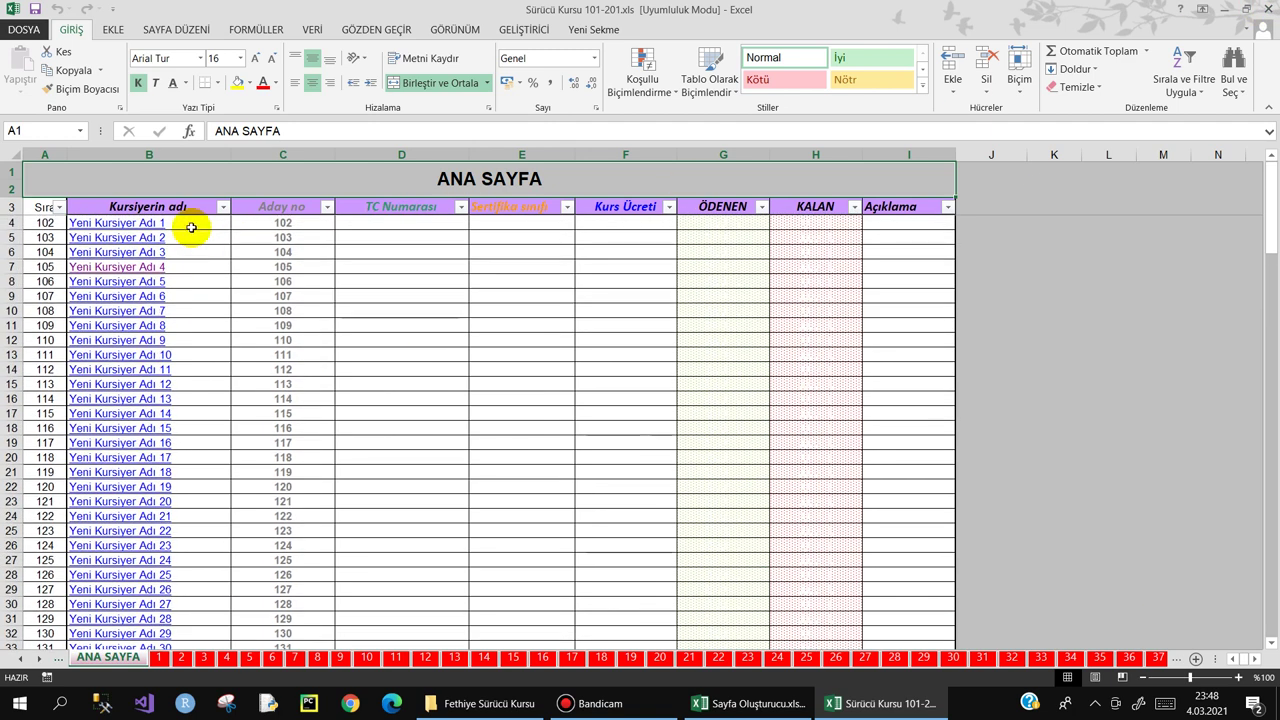
click(191, 228)
Step: Fill row 4 with the student's name, ID number, class A and a 1500 course fee
drag(316, 131, 157, 113)
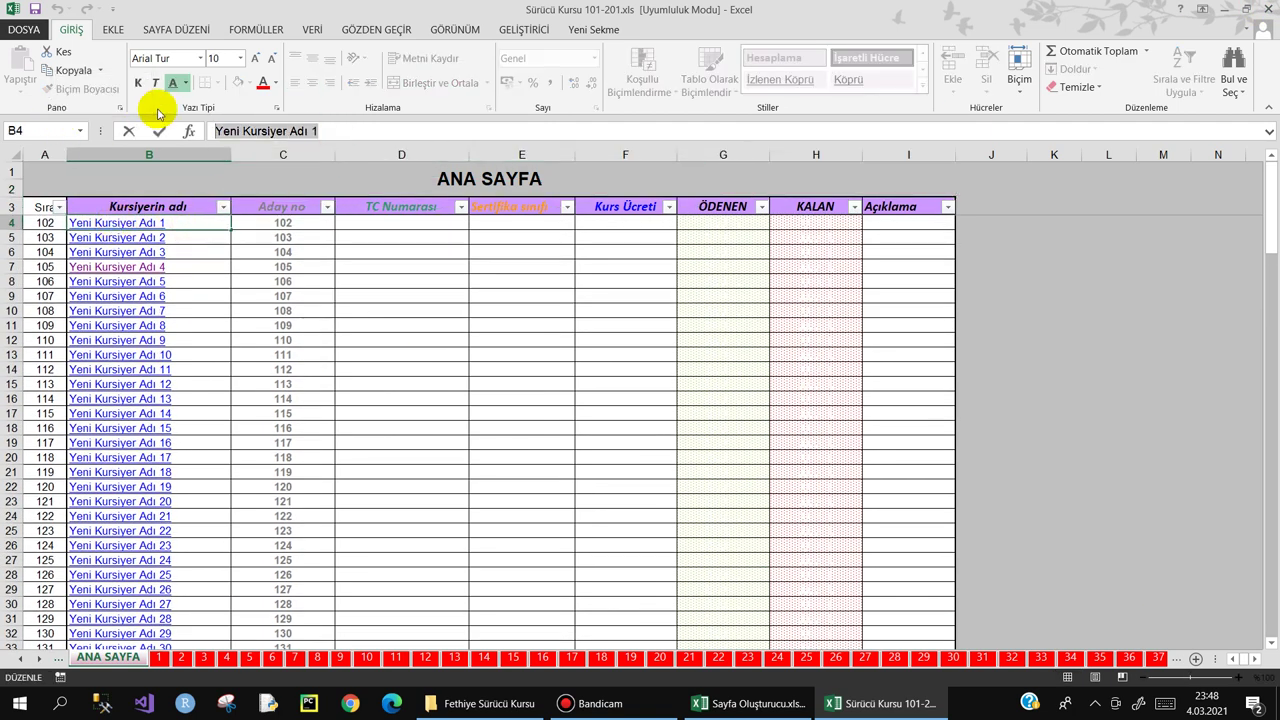
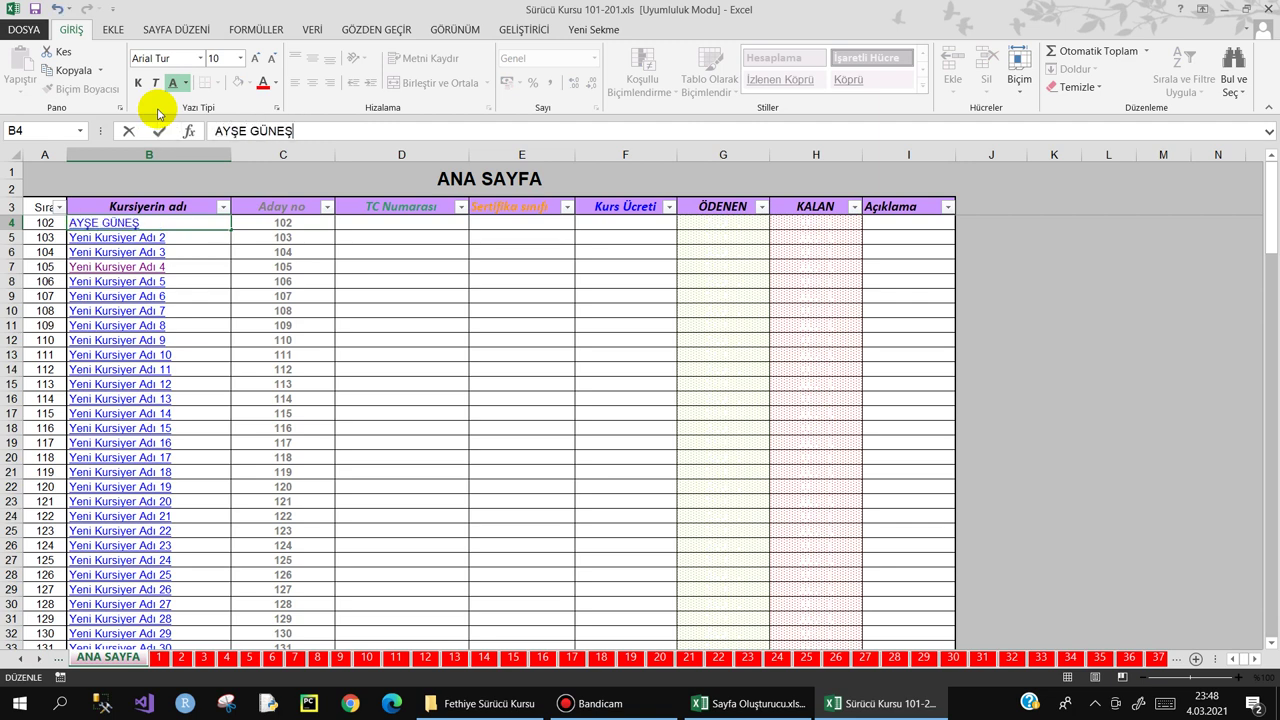
key(Return)
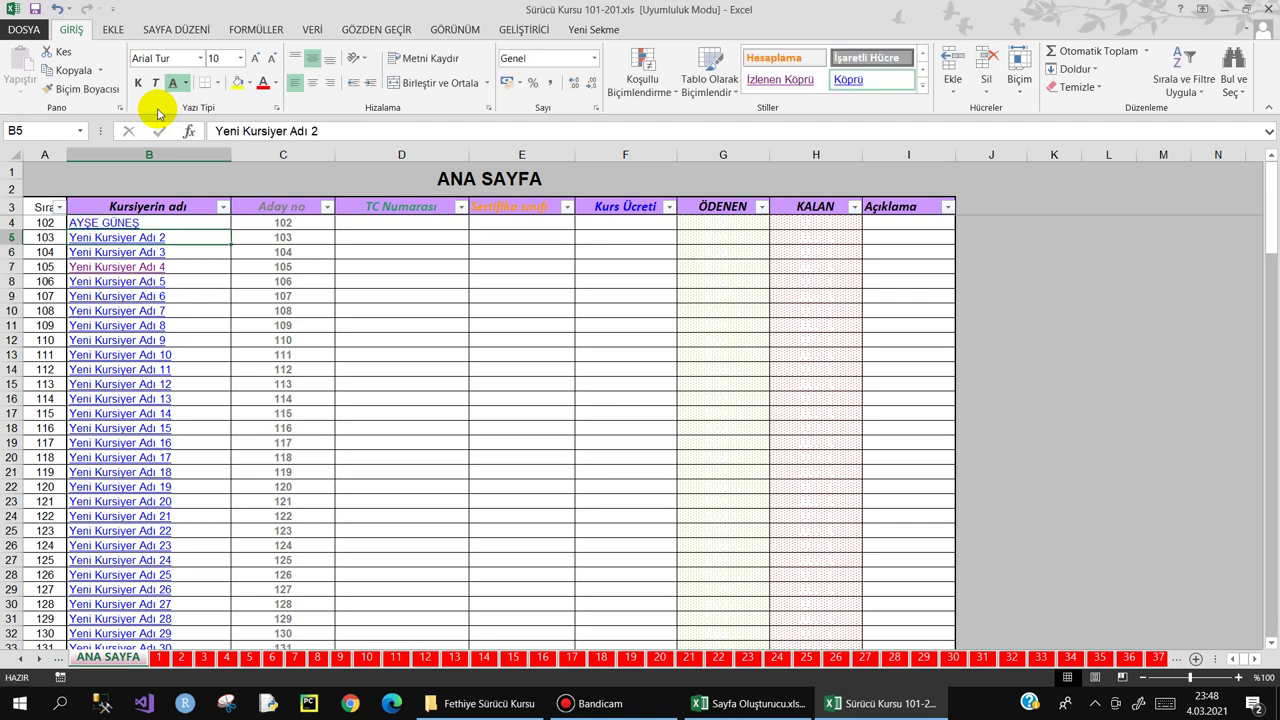
key(Up)
key(Right)
key(Right)
text(234)
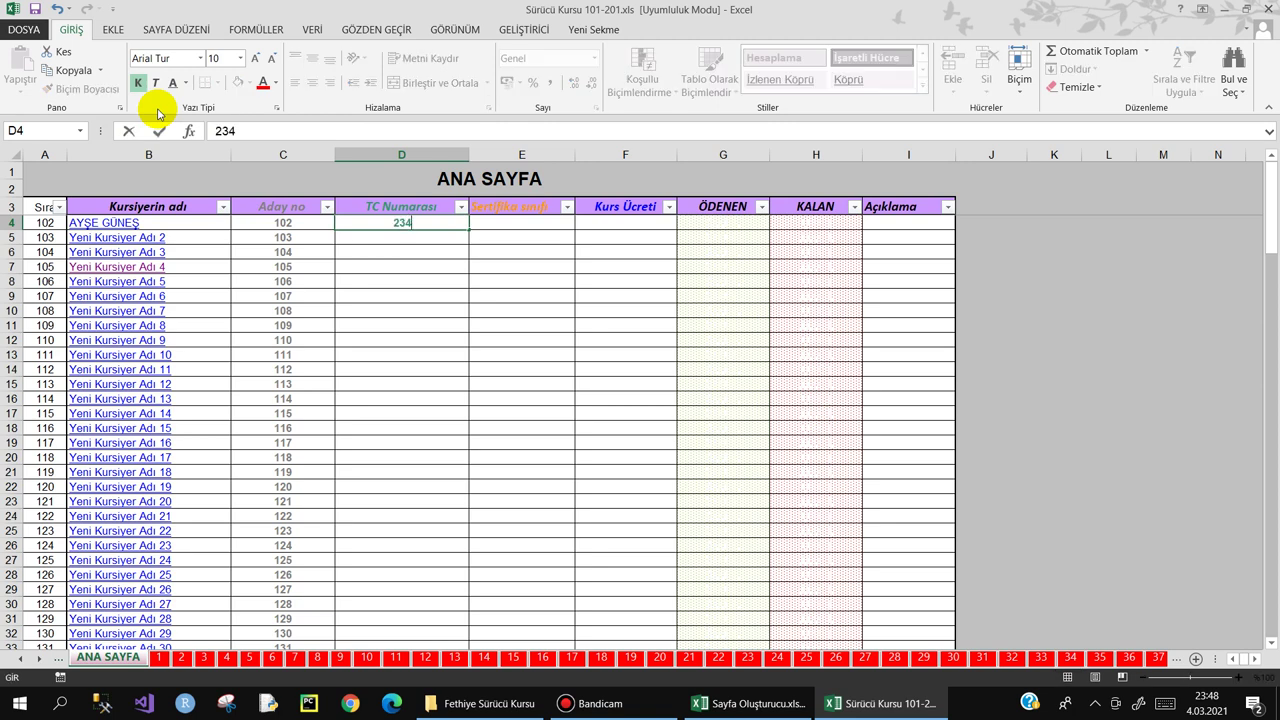
text(52345)
key(Right)
text(A)
key(Right)
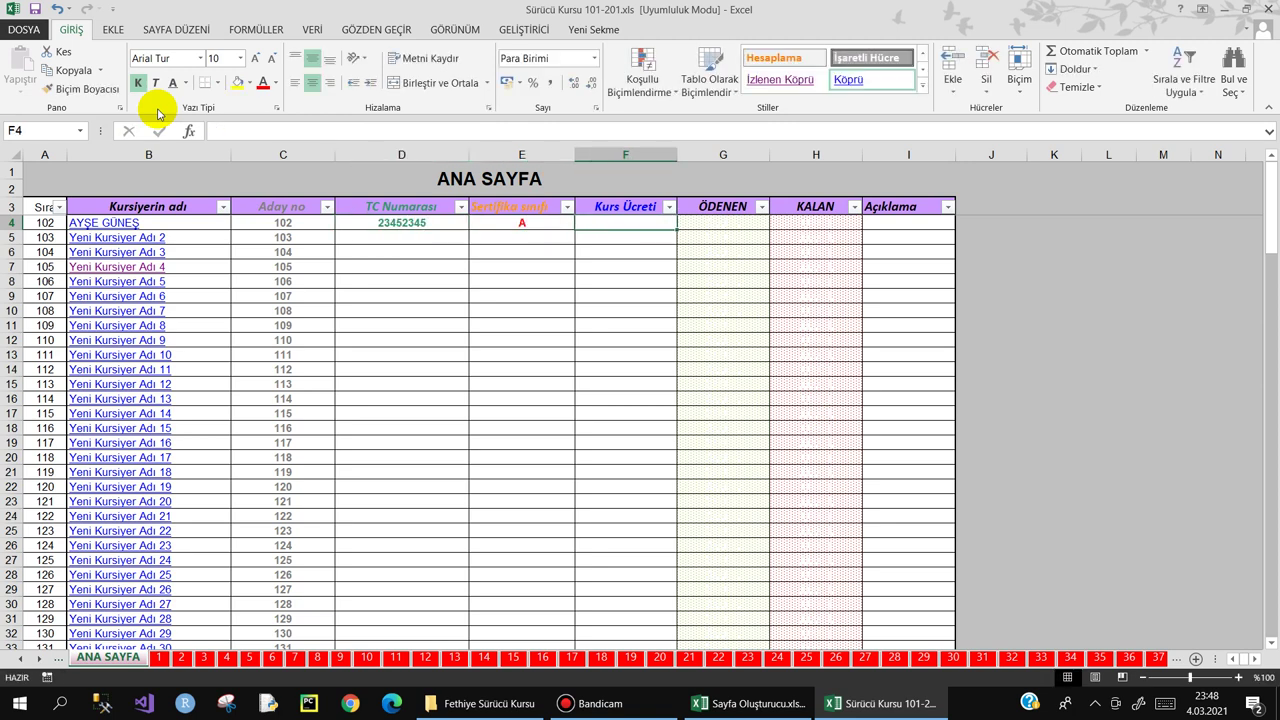
text(1500)
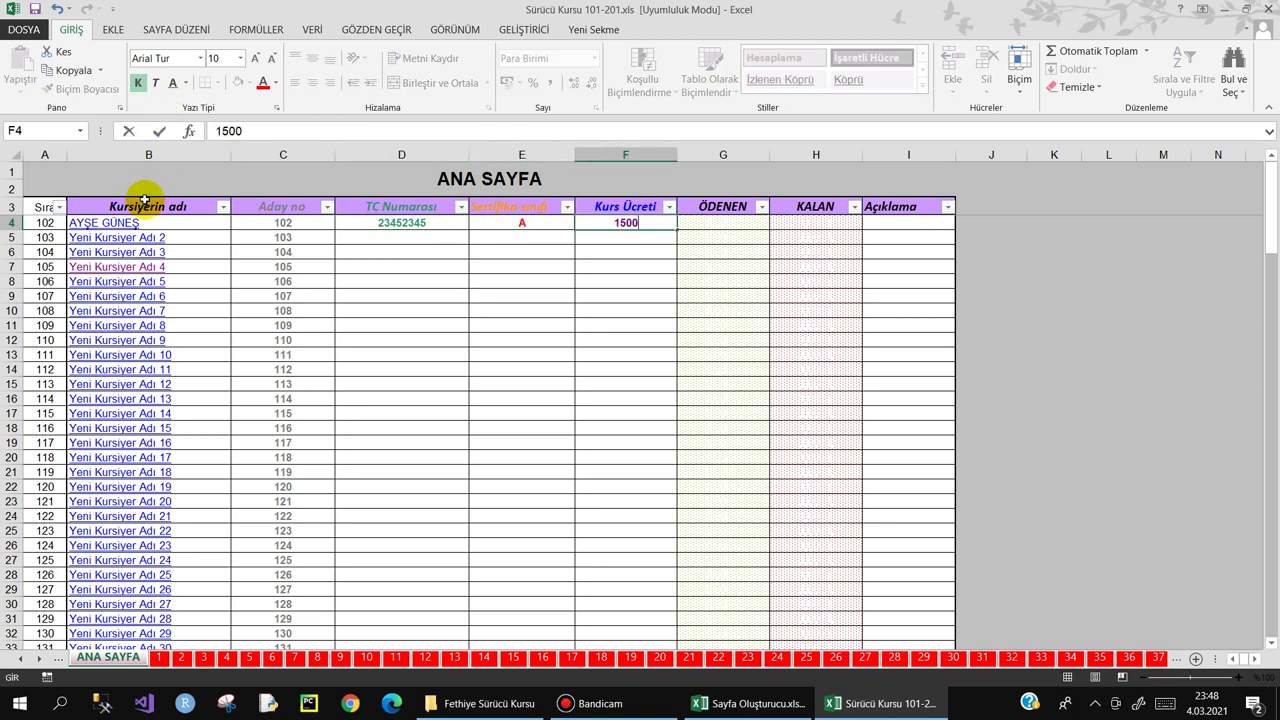
click(505, 250)
Step: Follow the student's name hyperlink to her sheet 1 payment form
click(123, 224)
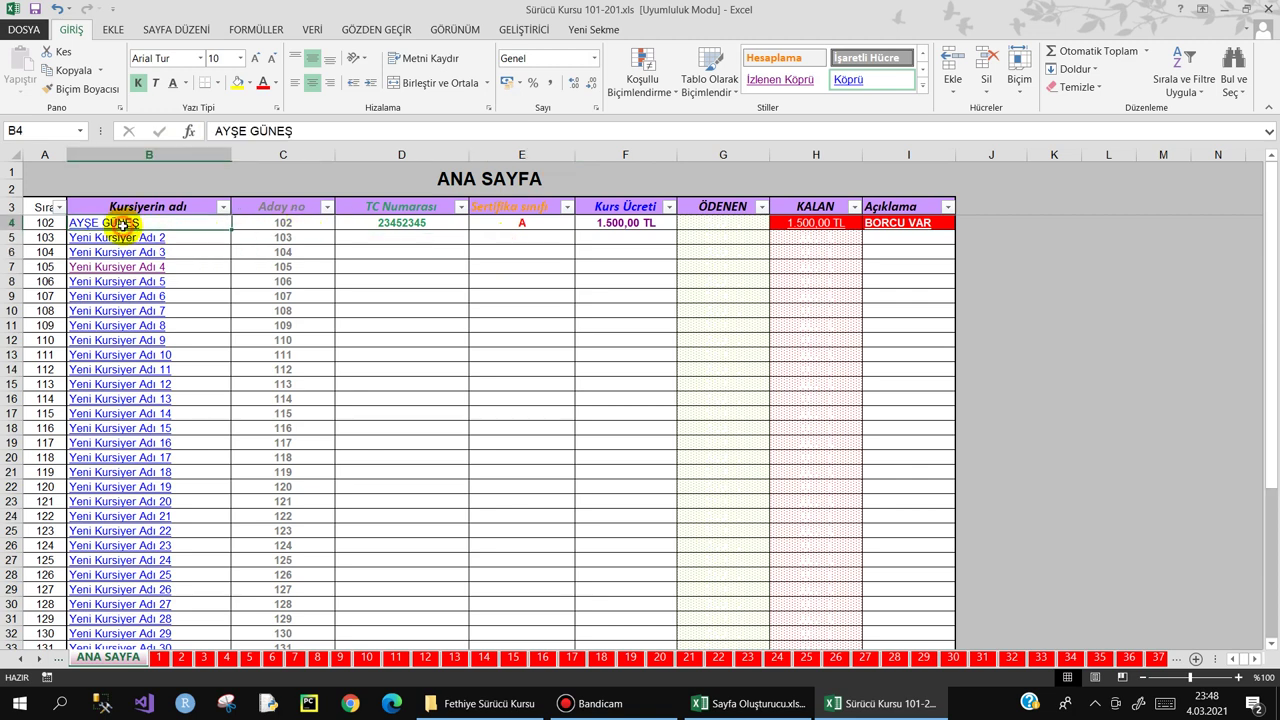
click(123, 224)
click(172, 378)
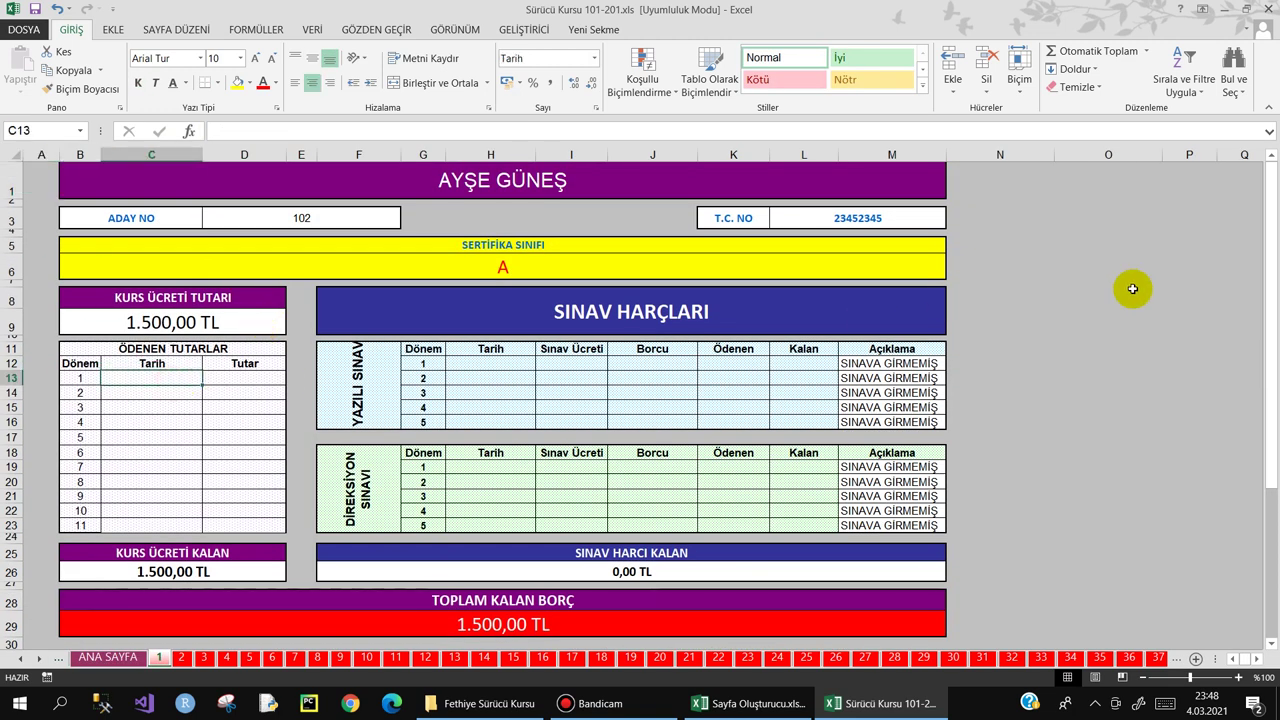
Step: Record a 400 payment dated 05.03.2021 in row 13, then return to ANA SAYFA with Ctrl+PgUp
text(05.03.202)
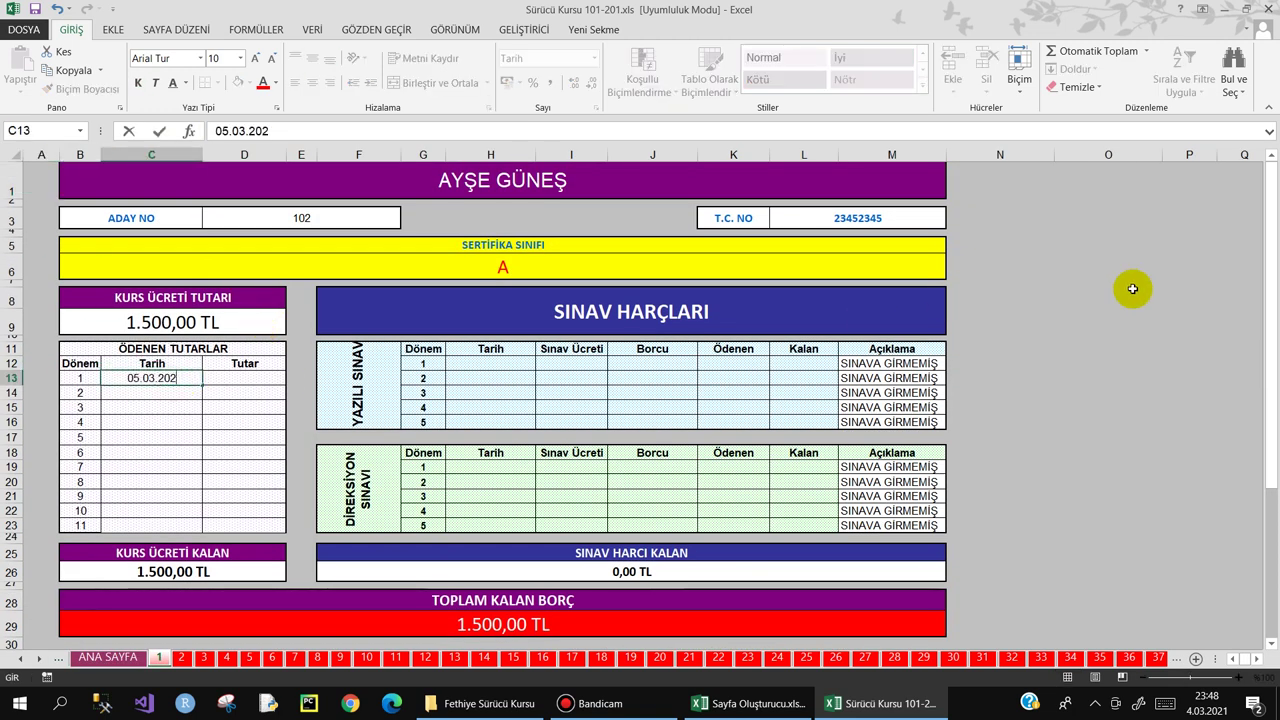
text(1)
key(Tab)
text(00)
key(Return)
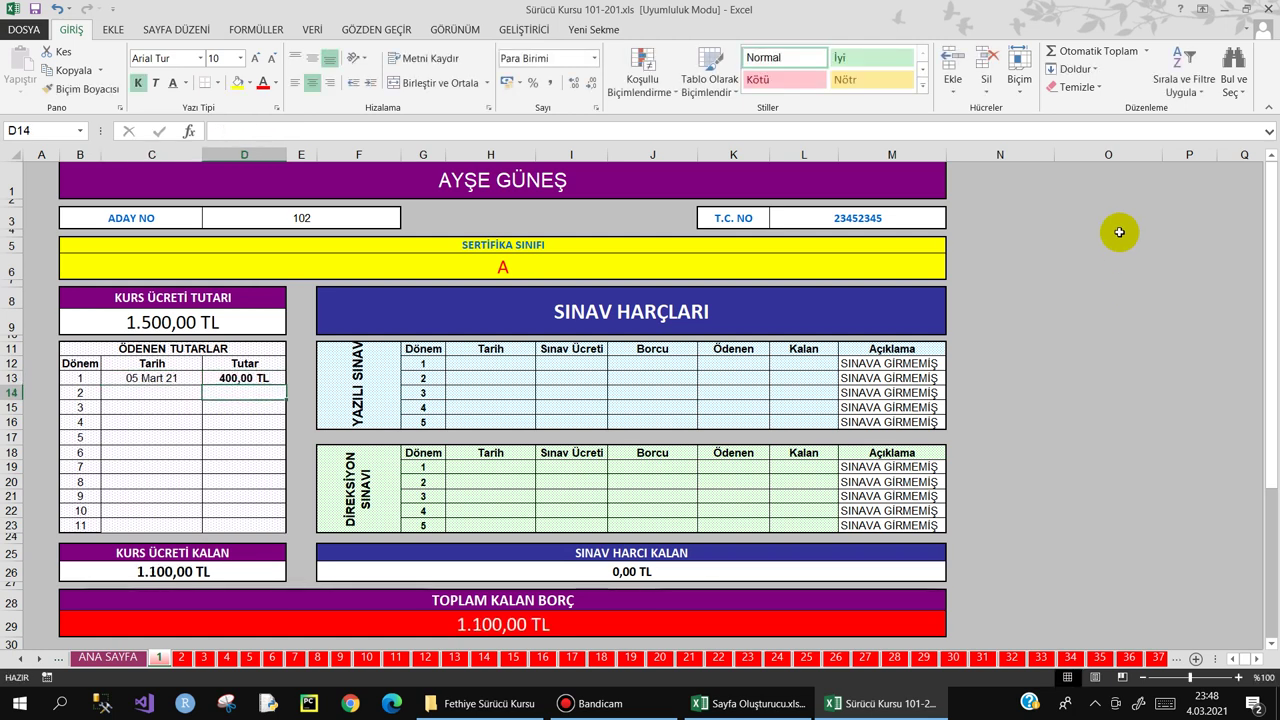
click(470, 187)
key(ctrl+Page_Up)
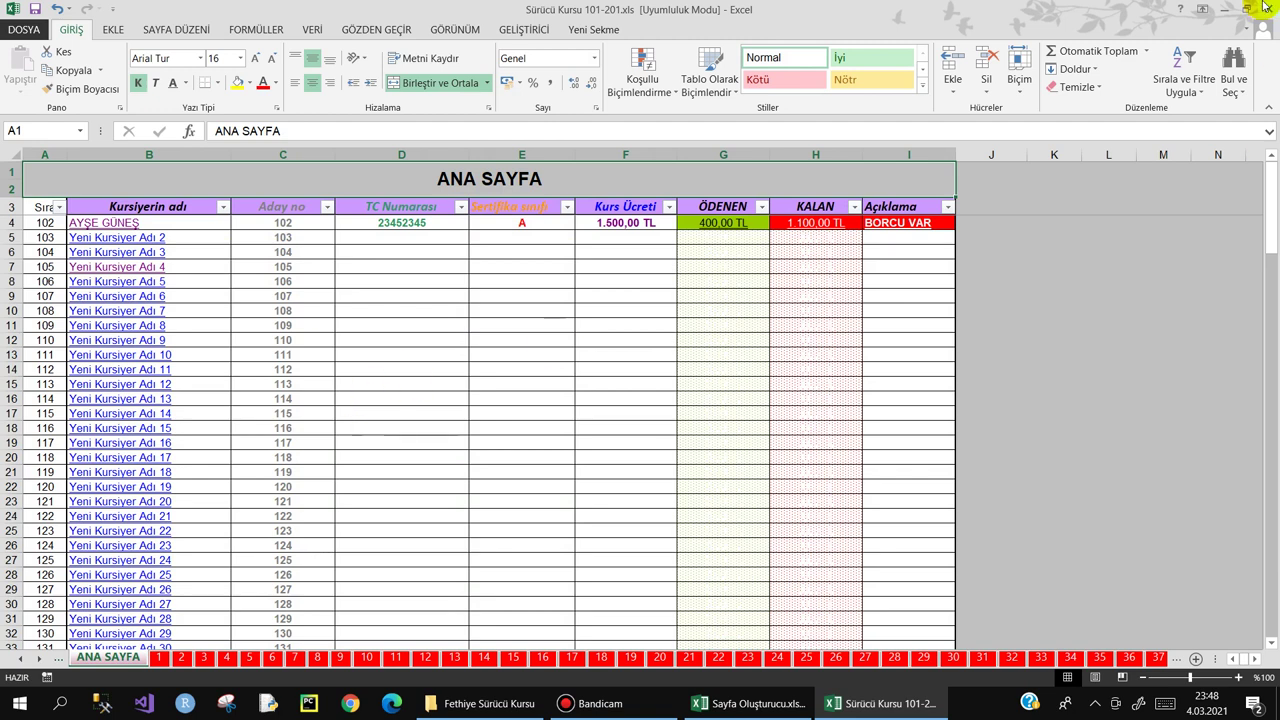
Step: Save and close the 101-201 workbook, then open SORGULAMA.xls on its ANA SAYFA sheet
click(1268, 10)
click(553, 377)
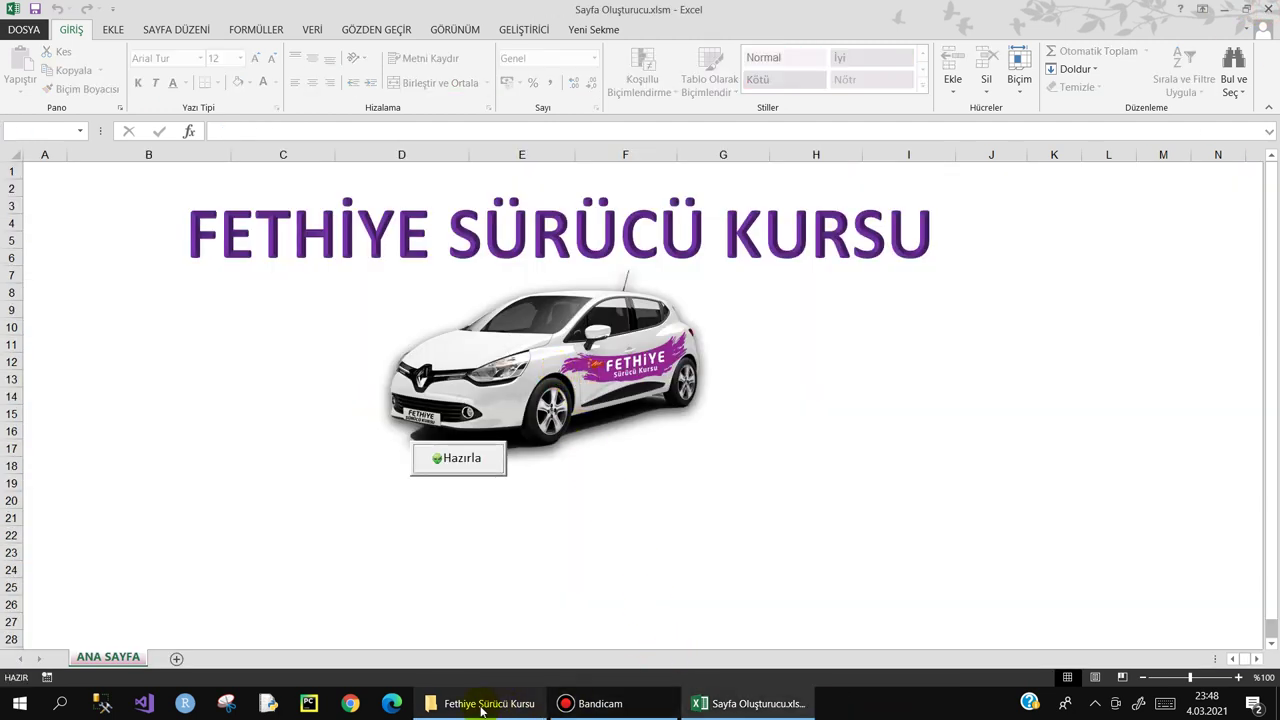
click(478, 704)
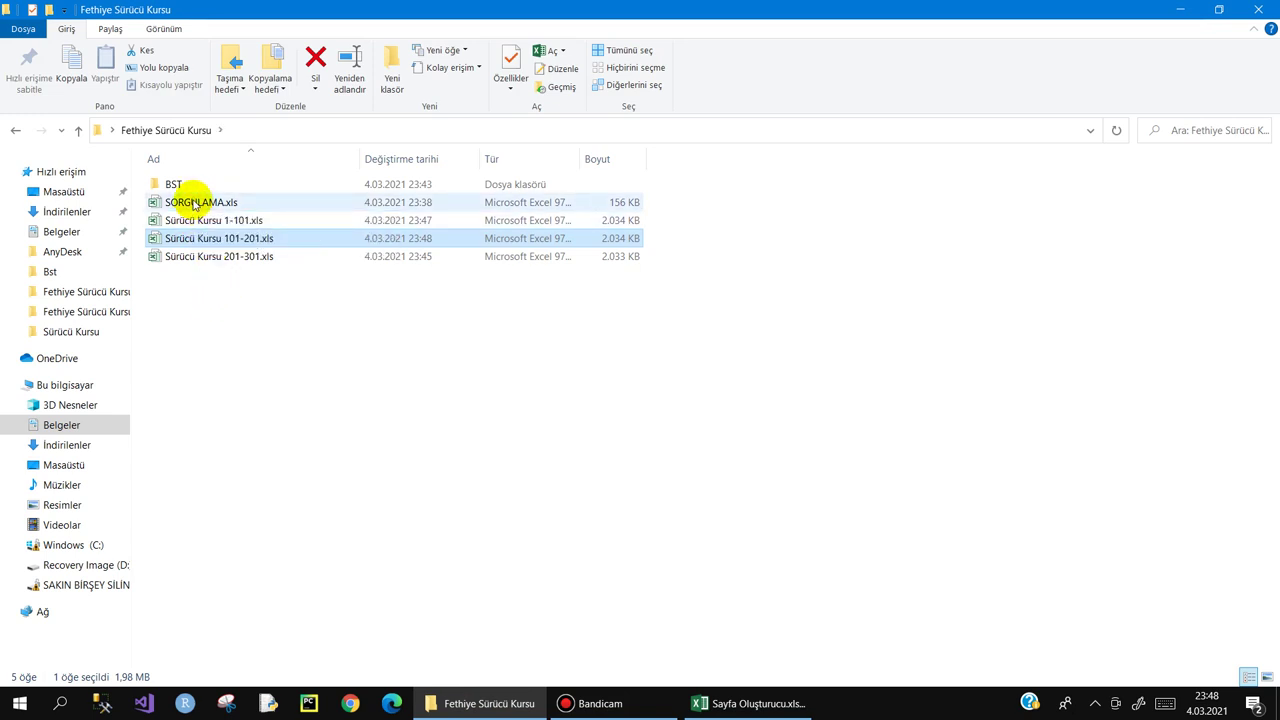
double_click(195, 203)
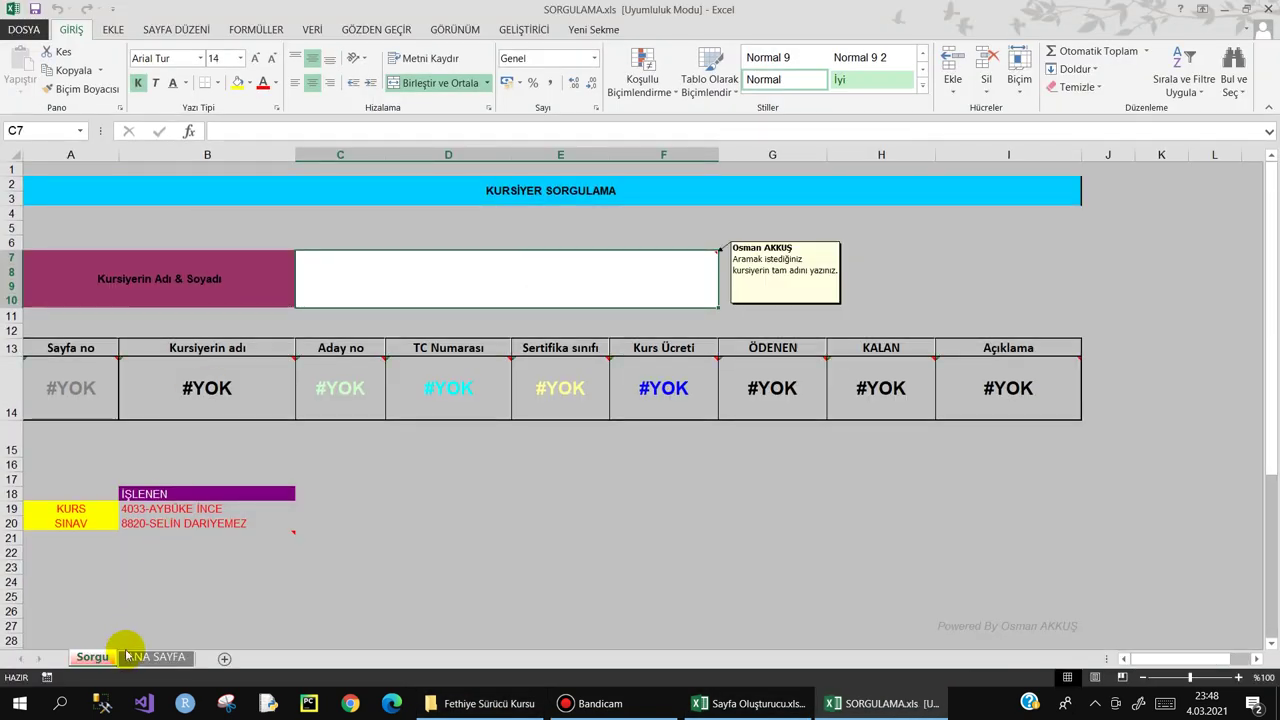
click(135, 658)
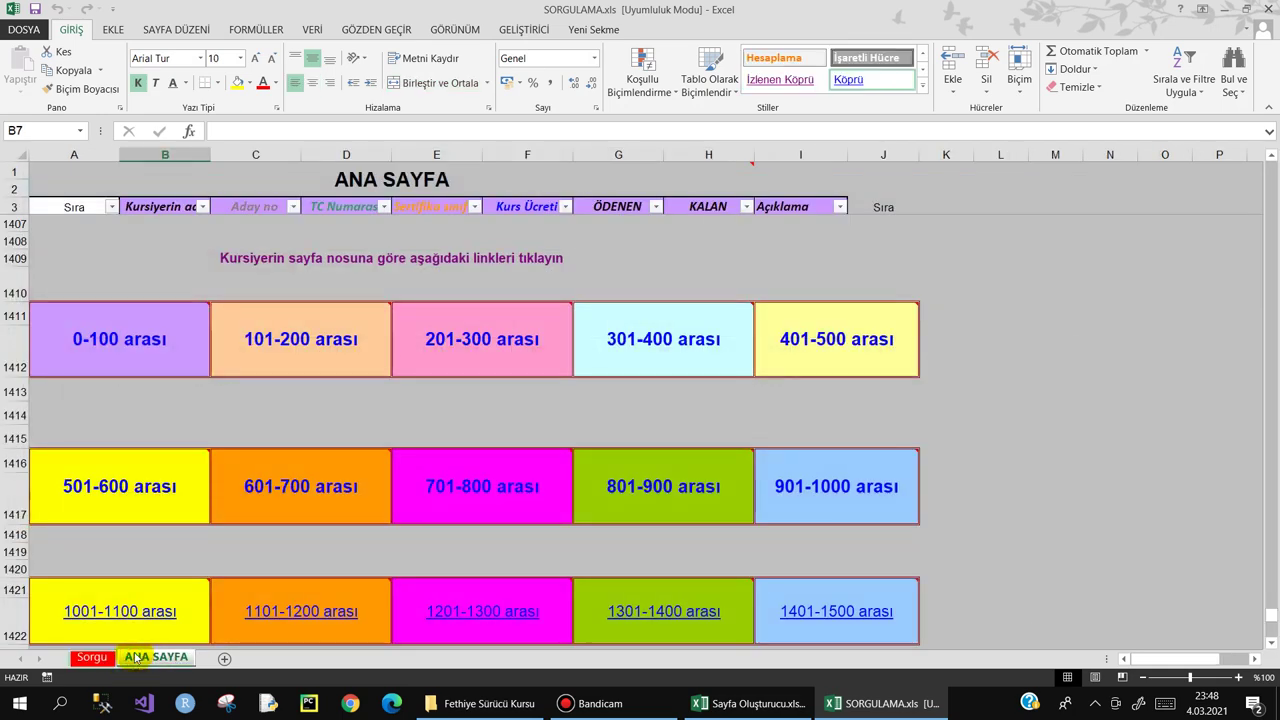
scroll(170, 357, up, 10)
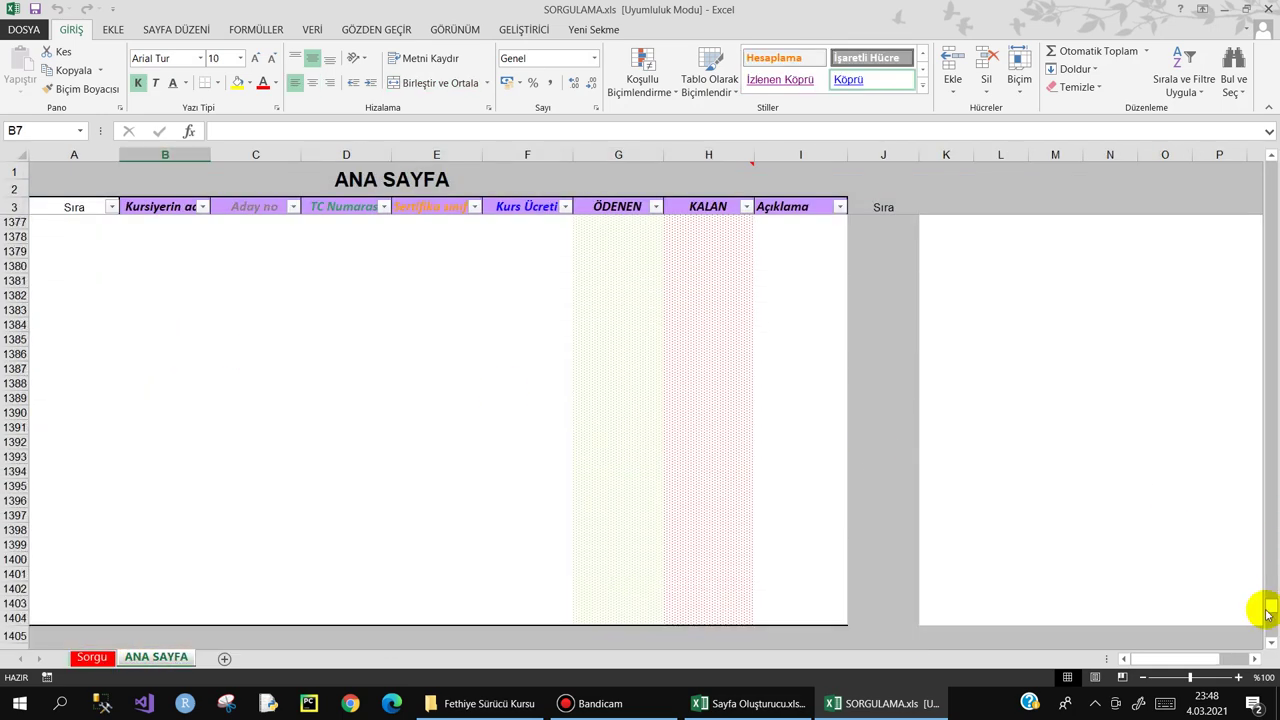
drag(1271, 608, 1271, 160)
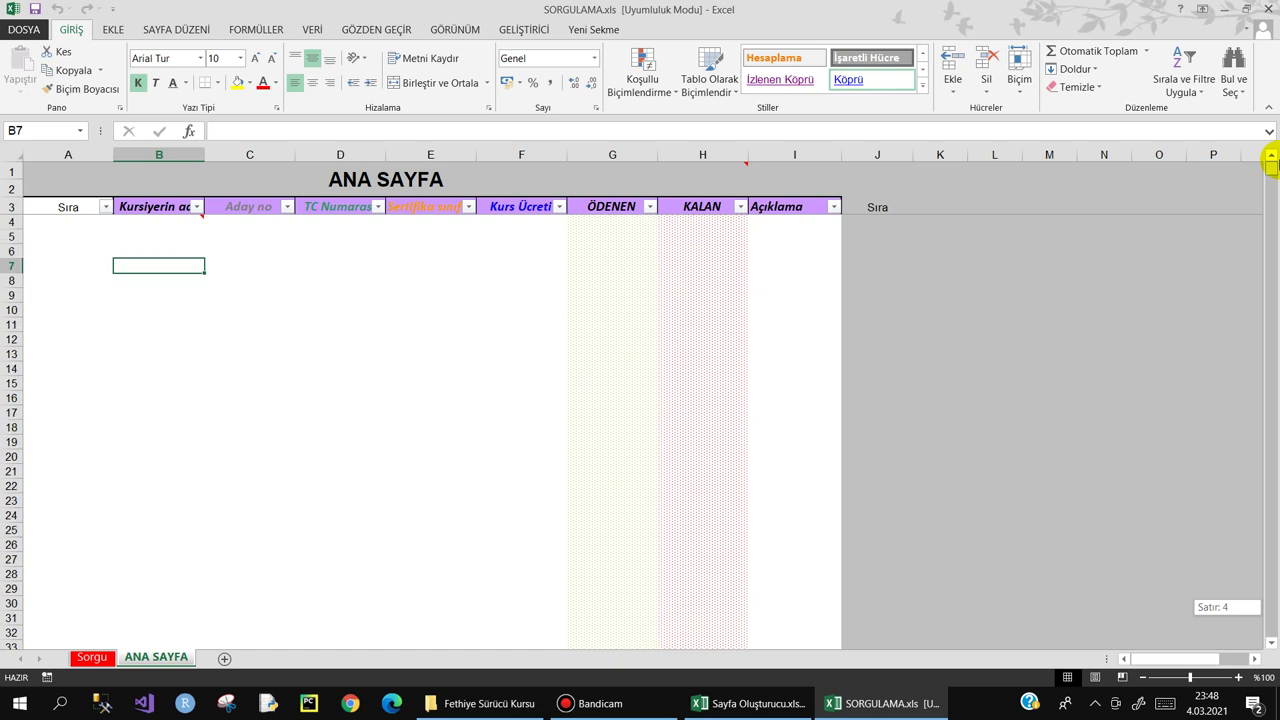
Step: Reopen Sürücü Kursu 1-101.xls from the course folder
click(477, 712)
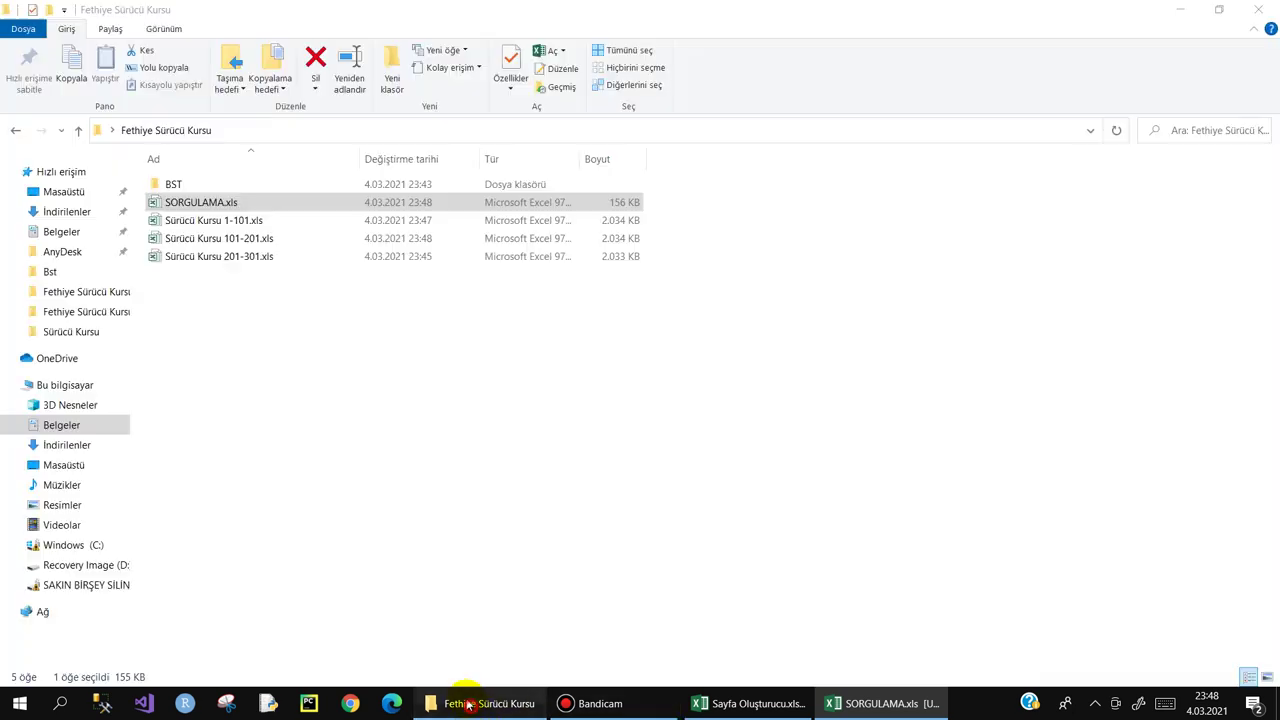
double_click(222, 222)
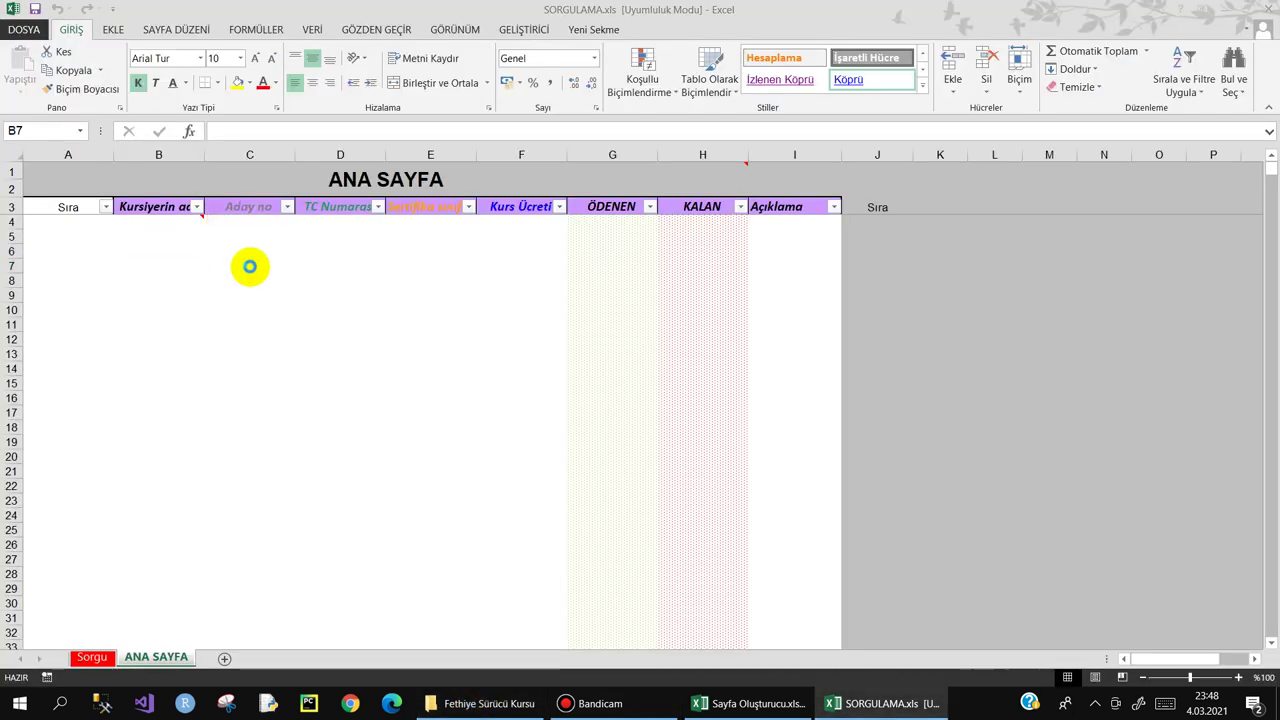
scroll(88, 252, up, 1)
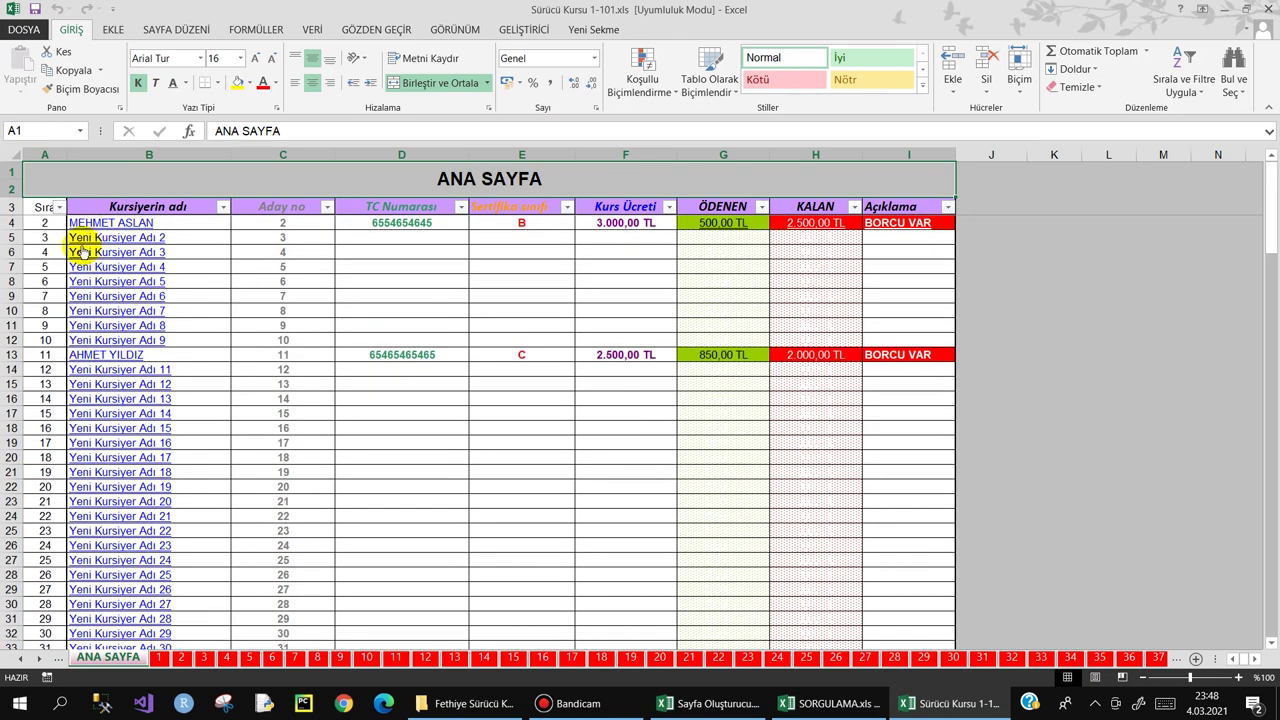
Step: Copy the 1-101 workbook's student rows A4:I103
drag(40, 222, 922, 716)
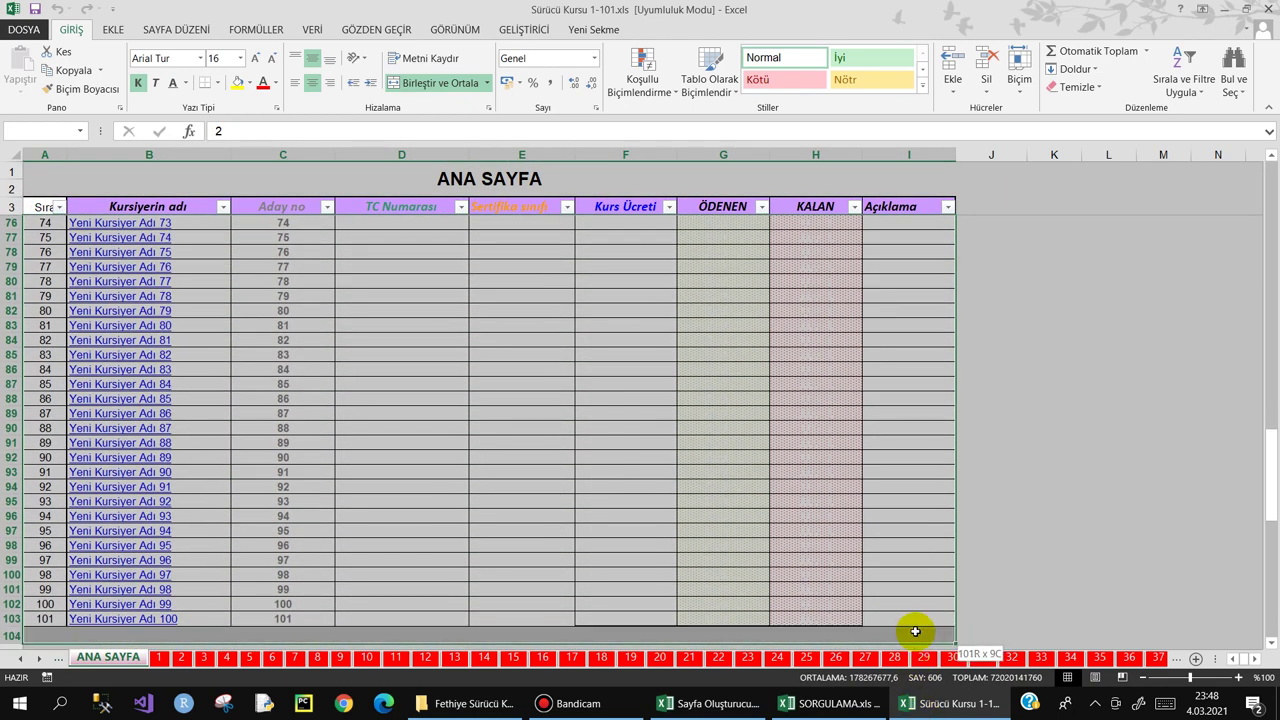
drag(922, 716, 916, 621)
right_click(608, 329)
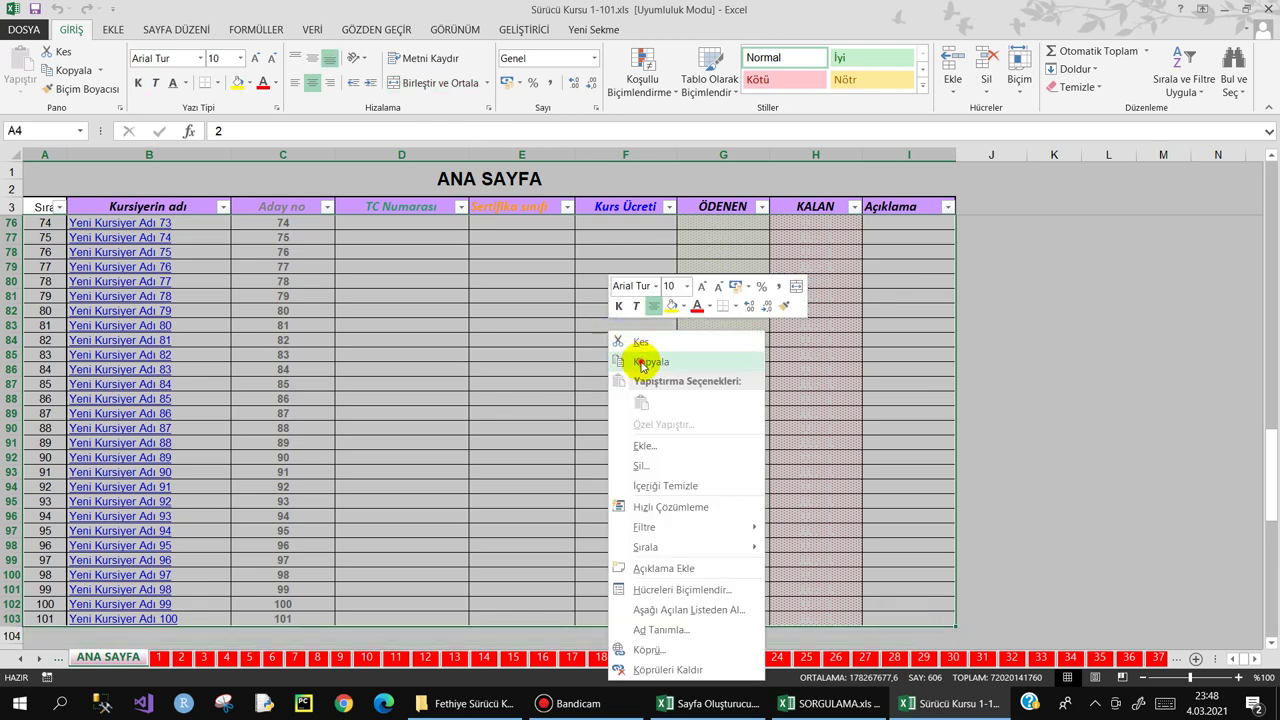
click(640, 360)
Step: Paste the copied rows as links at A4 of SORGULAMA's ANA SAYFA
click(820, 703)
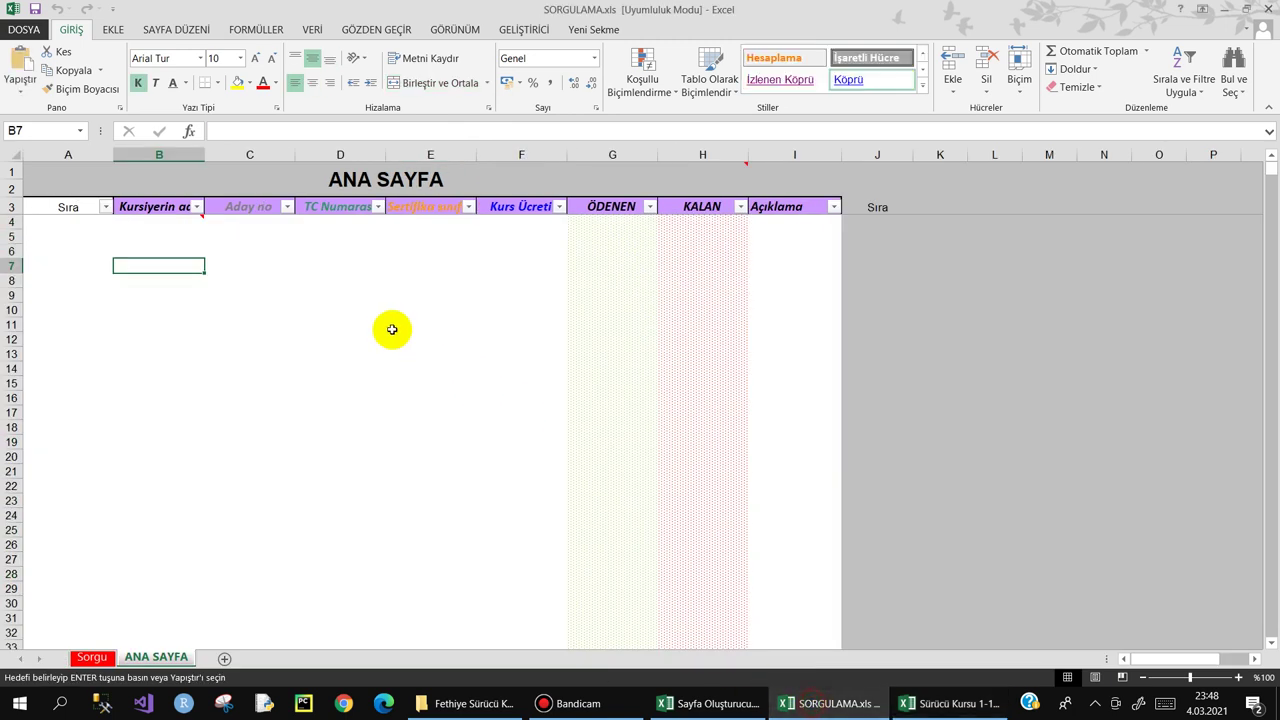
right_click(57, 224)
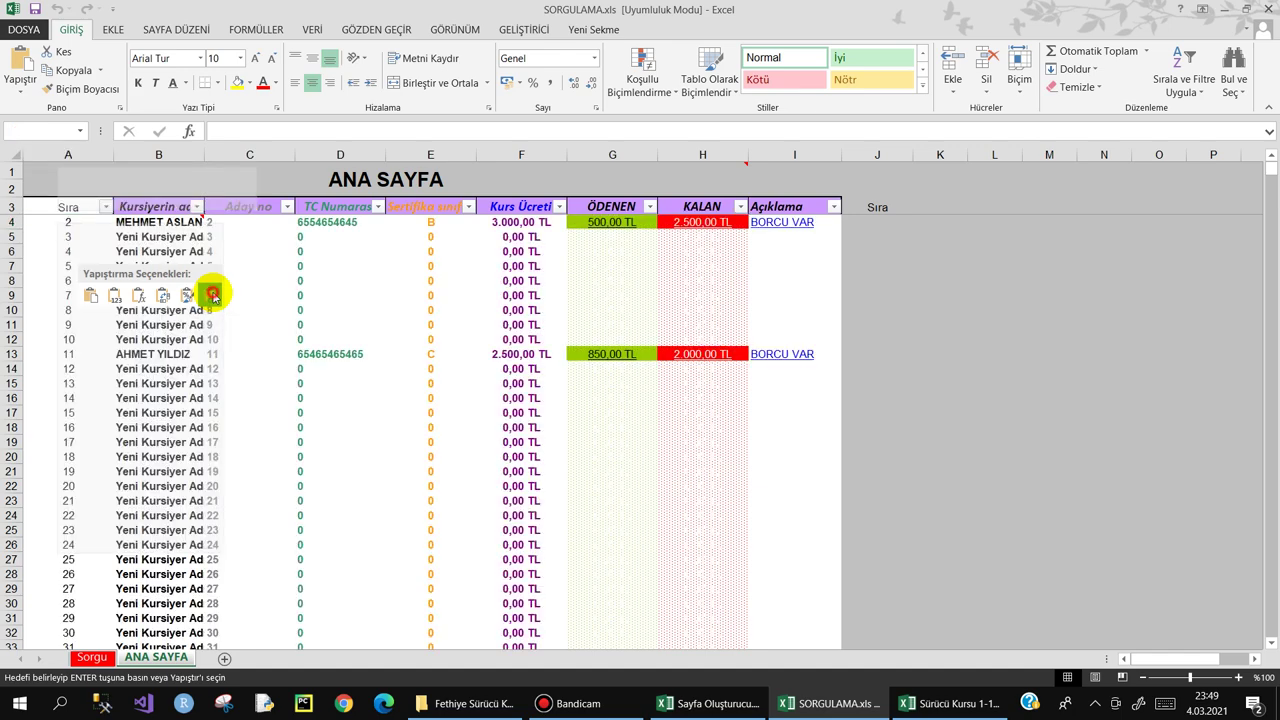
click(211, 295)
scroll(483, 438, down, 5)
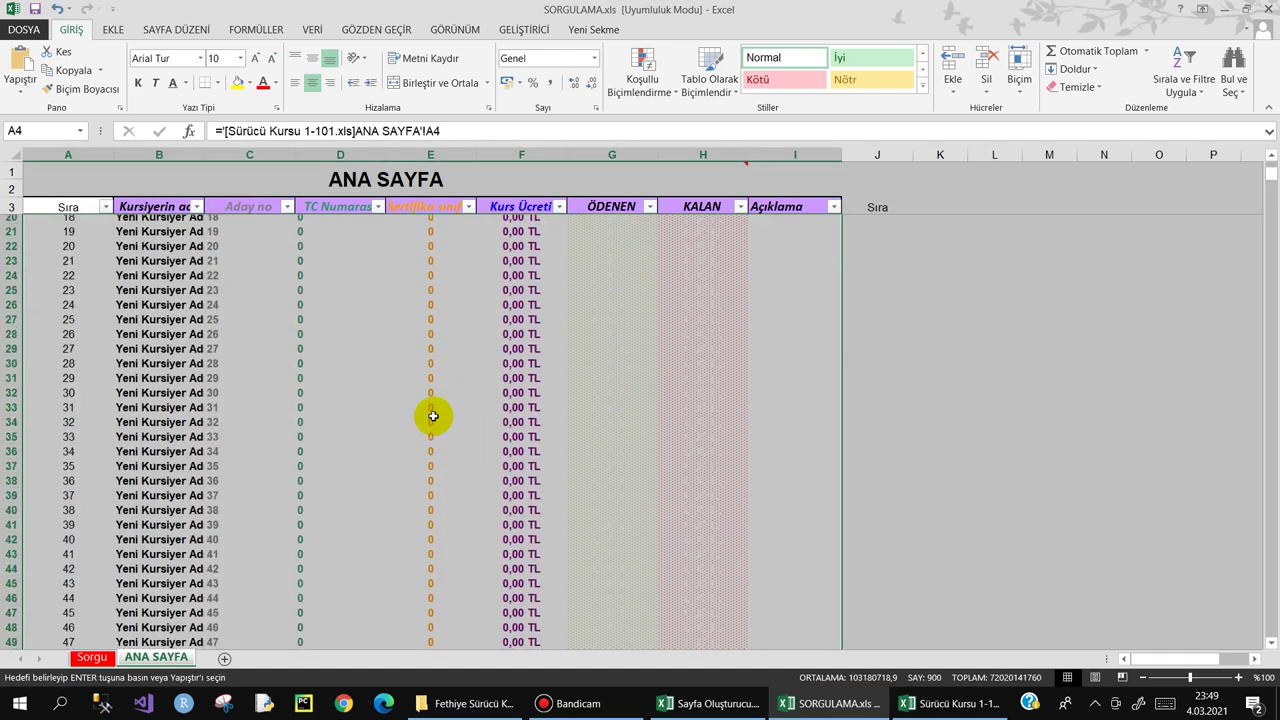
scroll(429, 414, down, 6)
scroll(390, 344, up, 11)
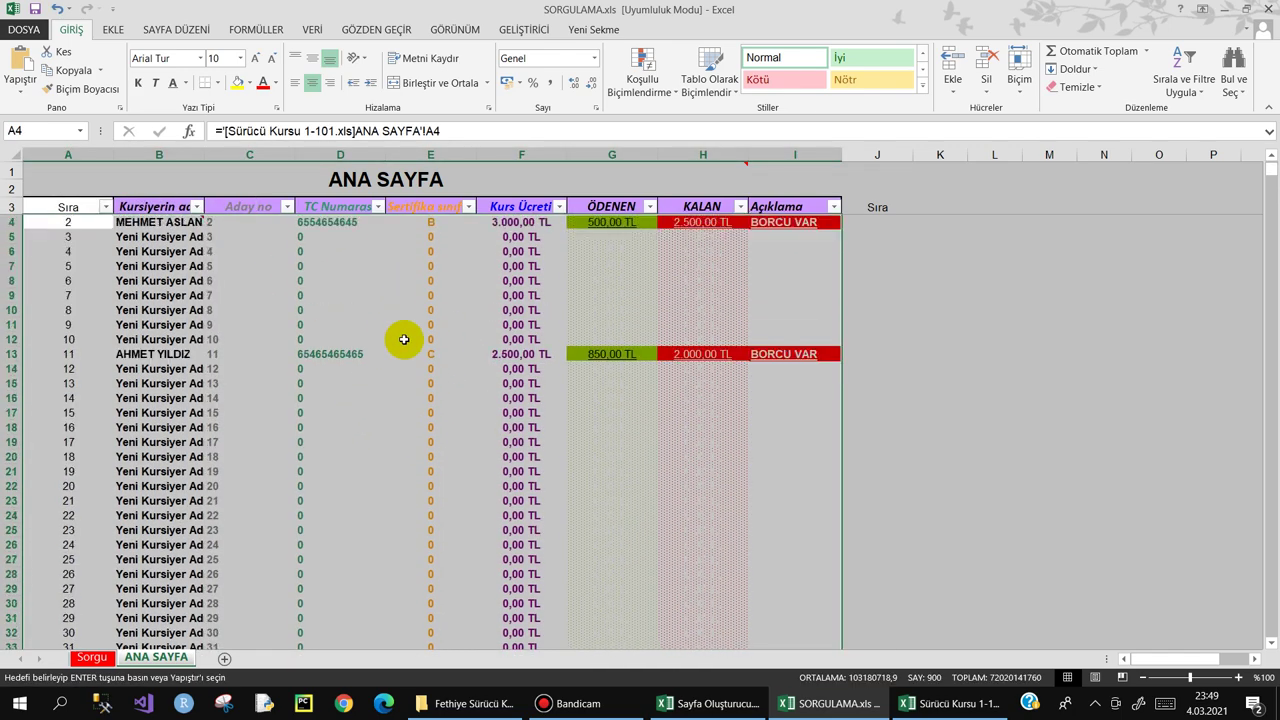
Step: Enter 2 and 3 in J4:J5 and auto-fill the Sıra series down to 101
click(880, 223)
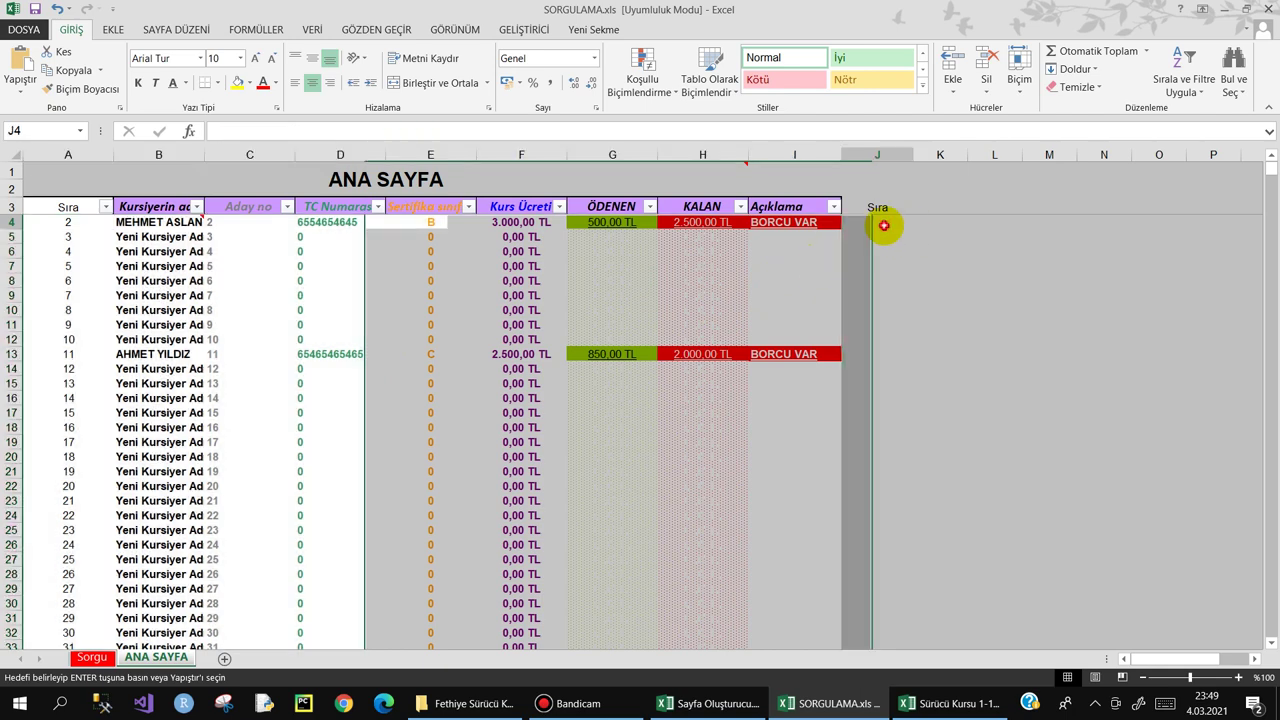
text(2)
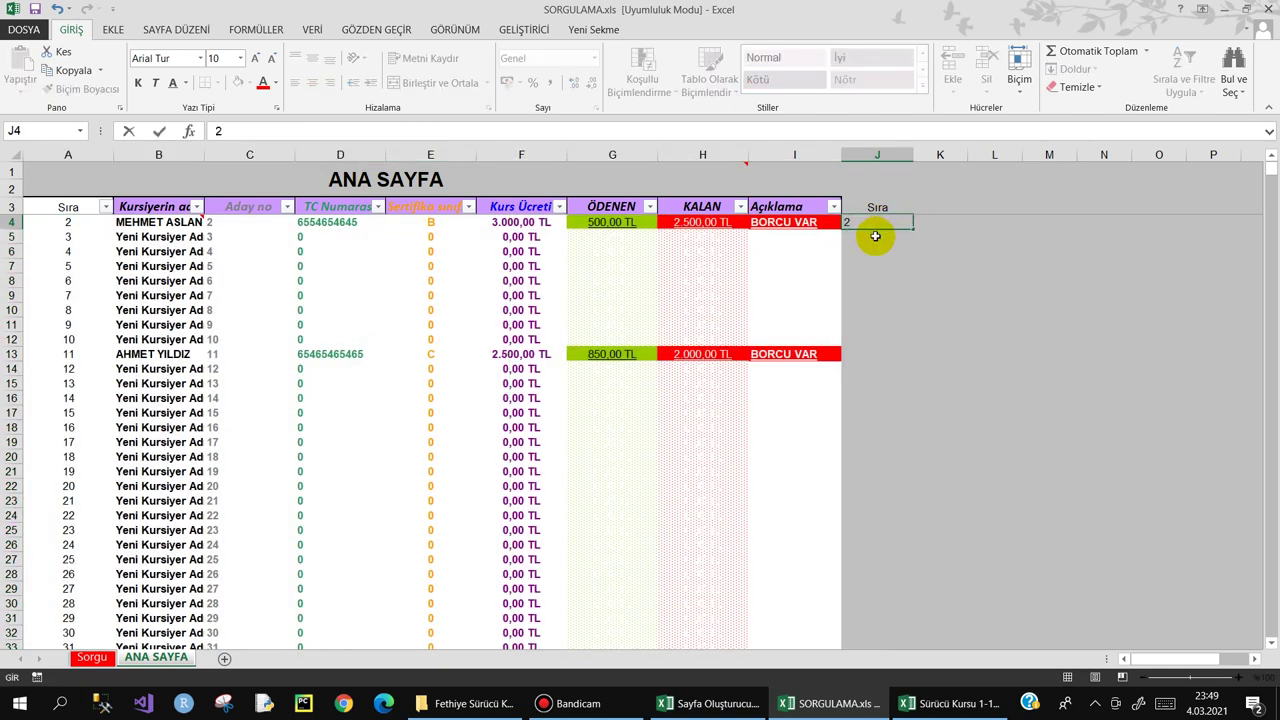
key(Return)
text(3)
key(Return)
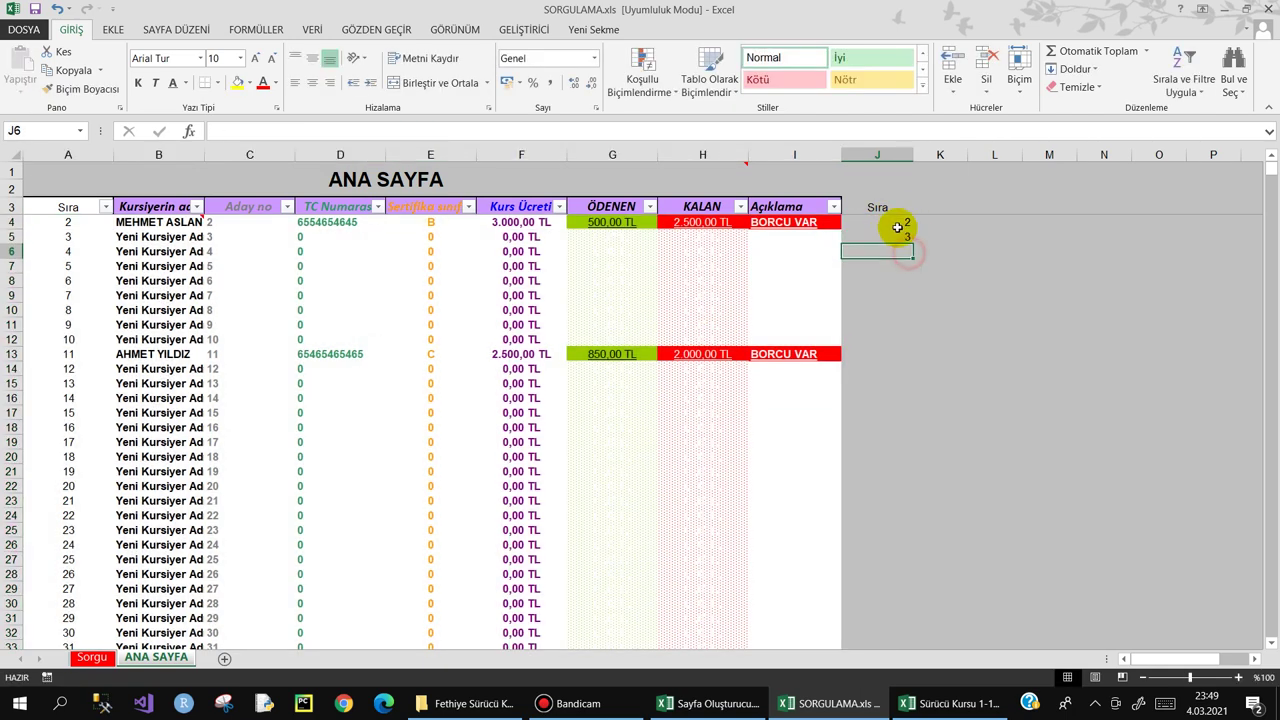
drag(895, 222, 897, 235)
double_click(913, 243)
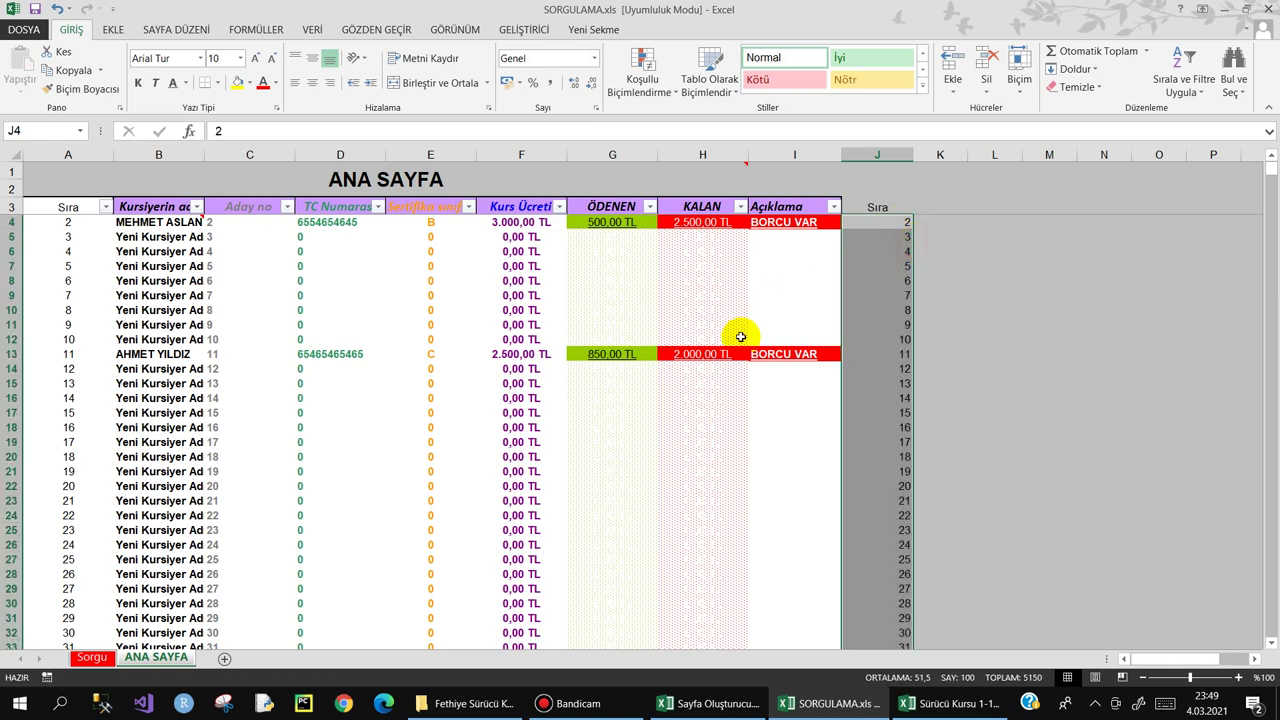
scroll(734, 340, down, 13)
scroll(727, 333, down, 9)
scroll(727, 333, down, 7)
scroll(723, 323, down, 6)
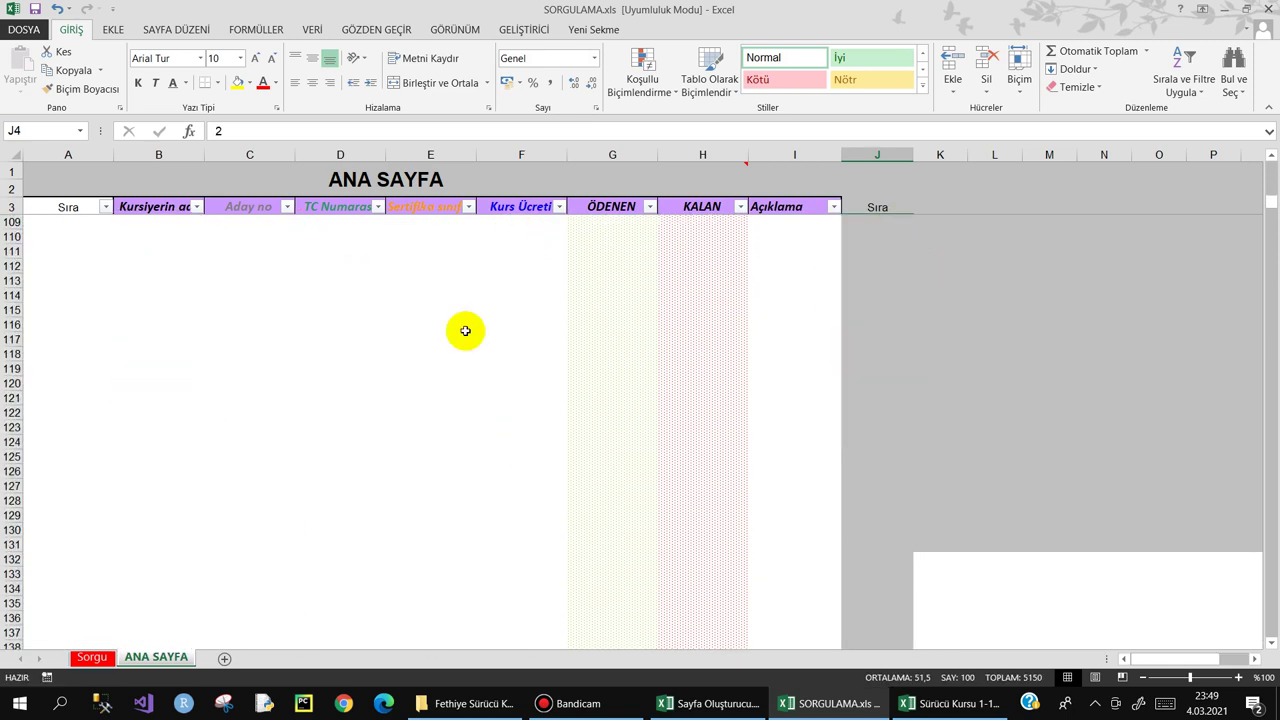
scroll(463, 331, up, 3)
click(33, 283)
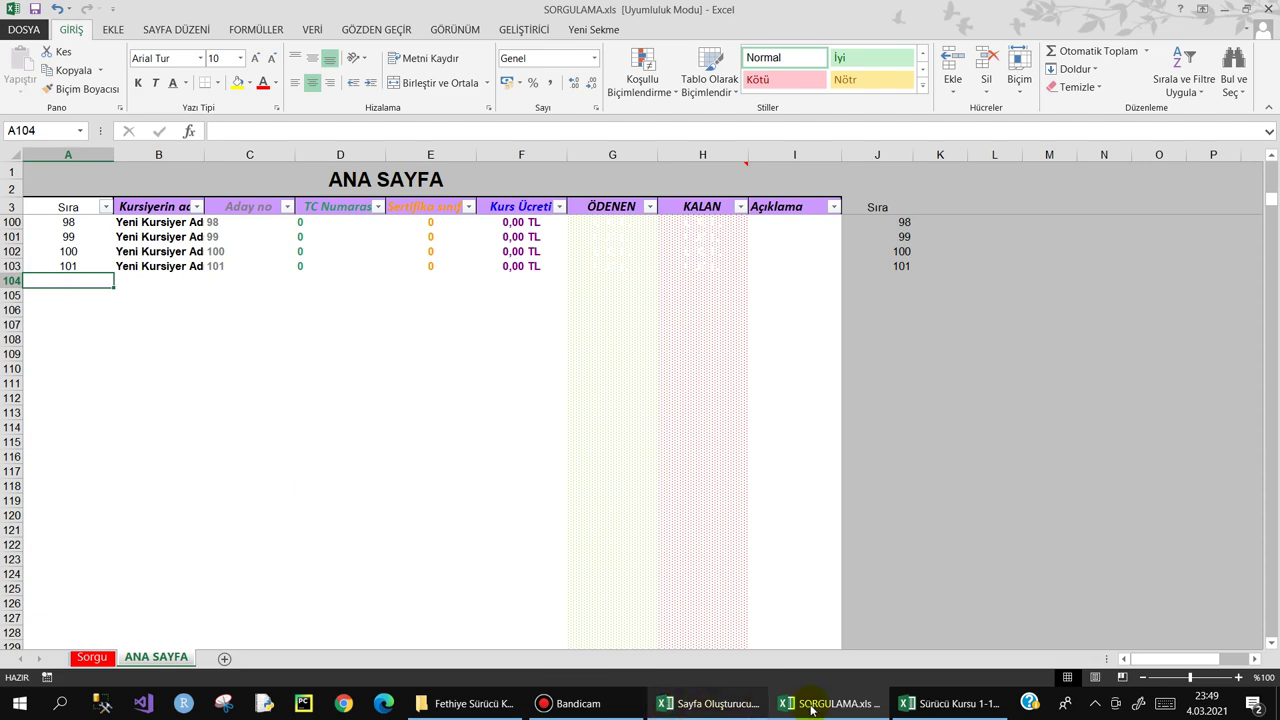
Step: Close the 1-101 workbook without saving and open Sürücü Kursu 101-201.xls
click(950, 703)
click(1270, 8)
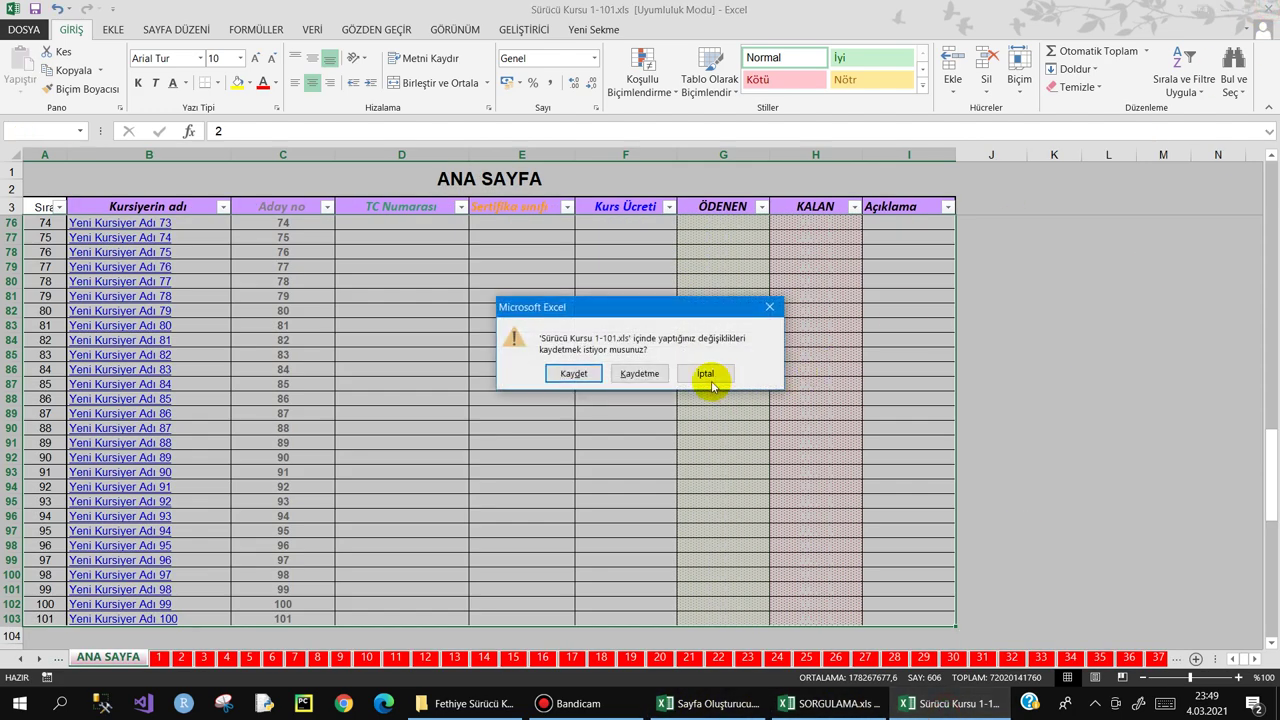
click(634, 373)
click(487, 708)
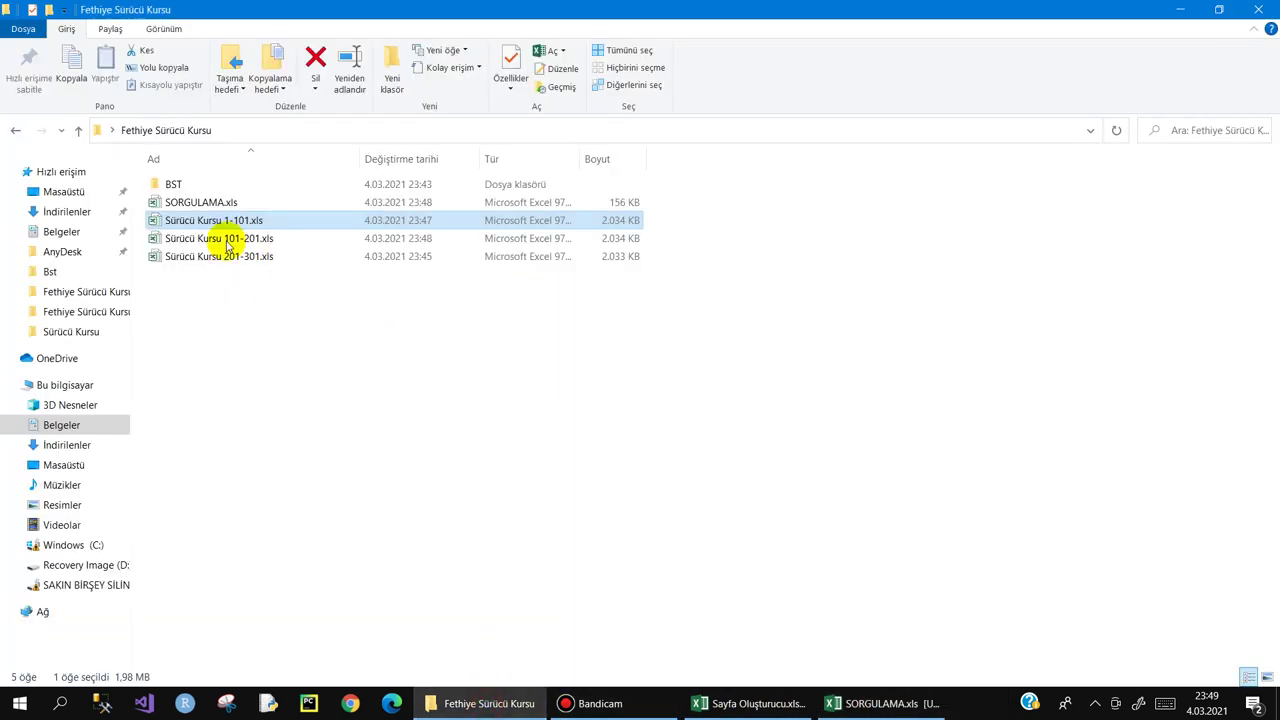
double_click(210, 238)
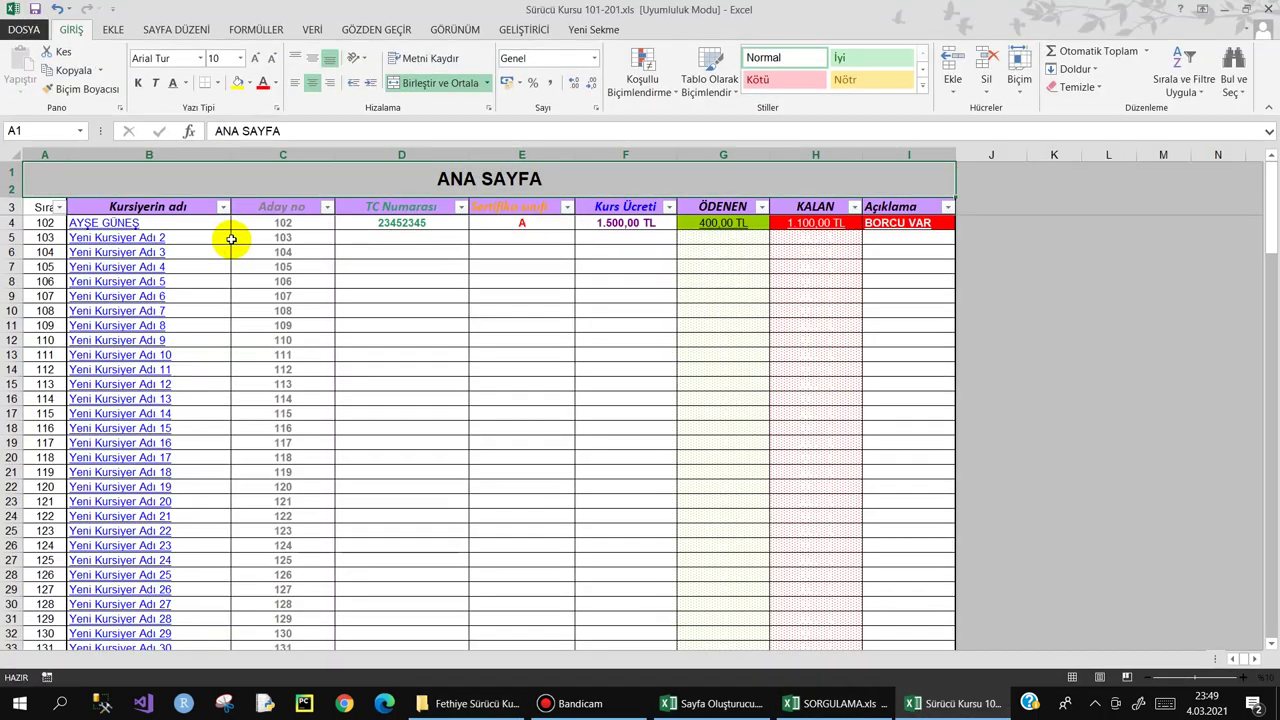
Step: Copy the 101-201 workbook's student rows A4:I103
mouse_move(51, 221)
mouse_down()
mouse_move(903, 716)
mouse_move(891, 615)
mouse_up()
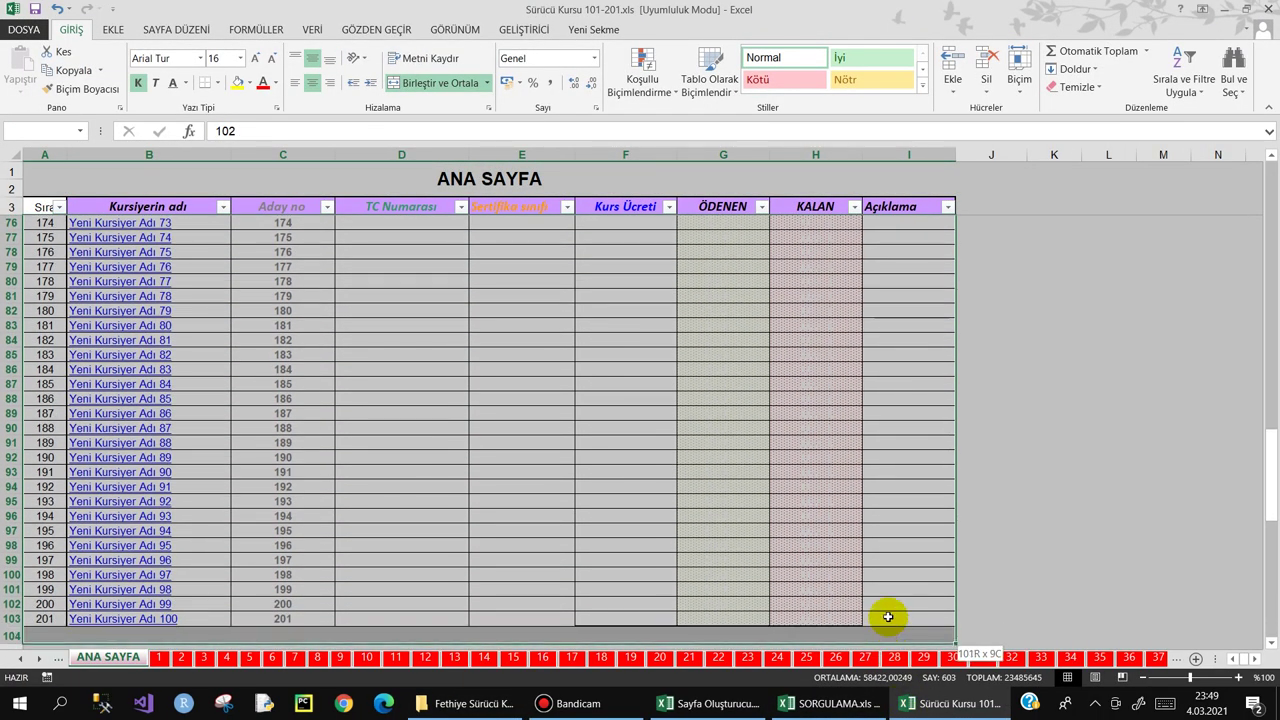
right_click(500, 330)
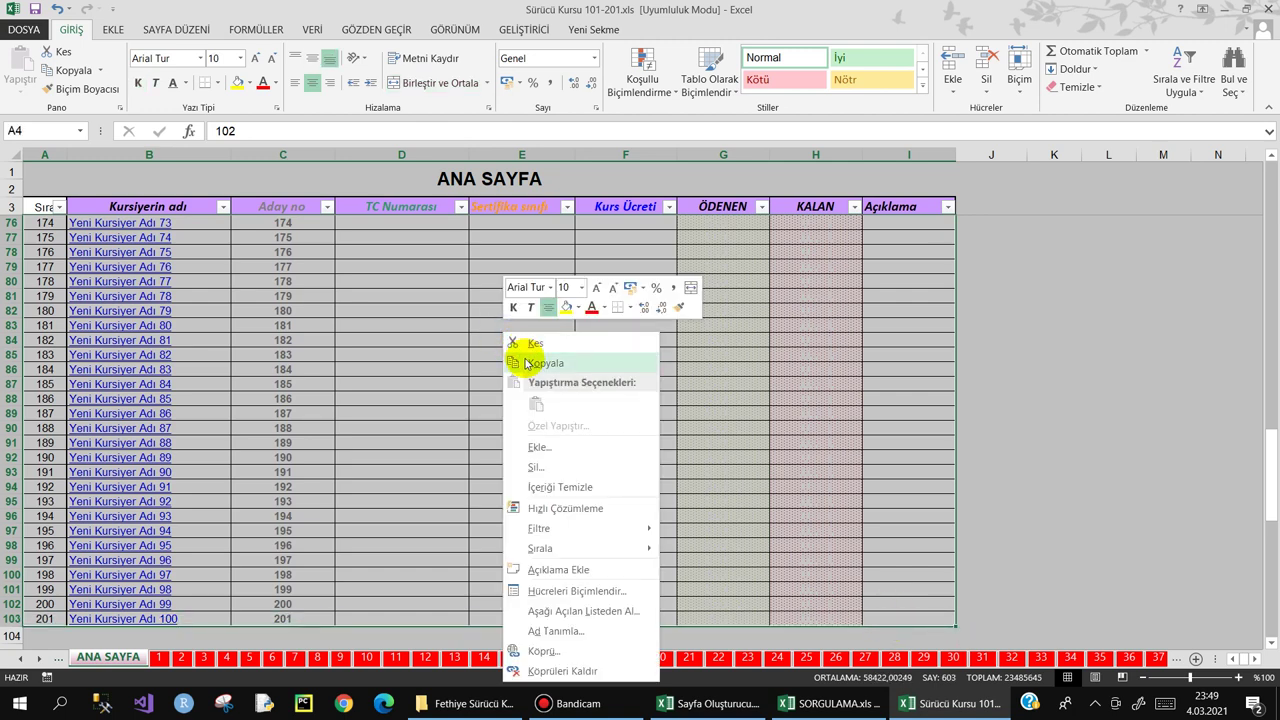
click(518, 358)
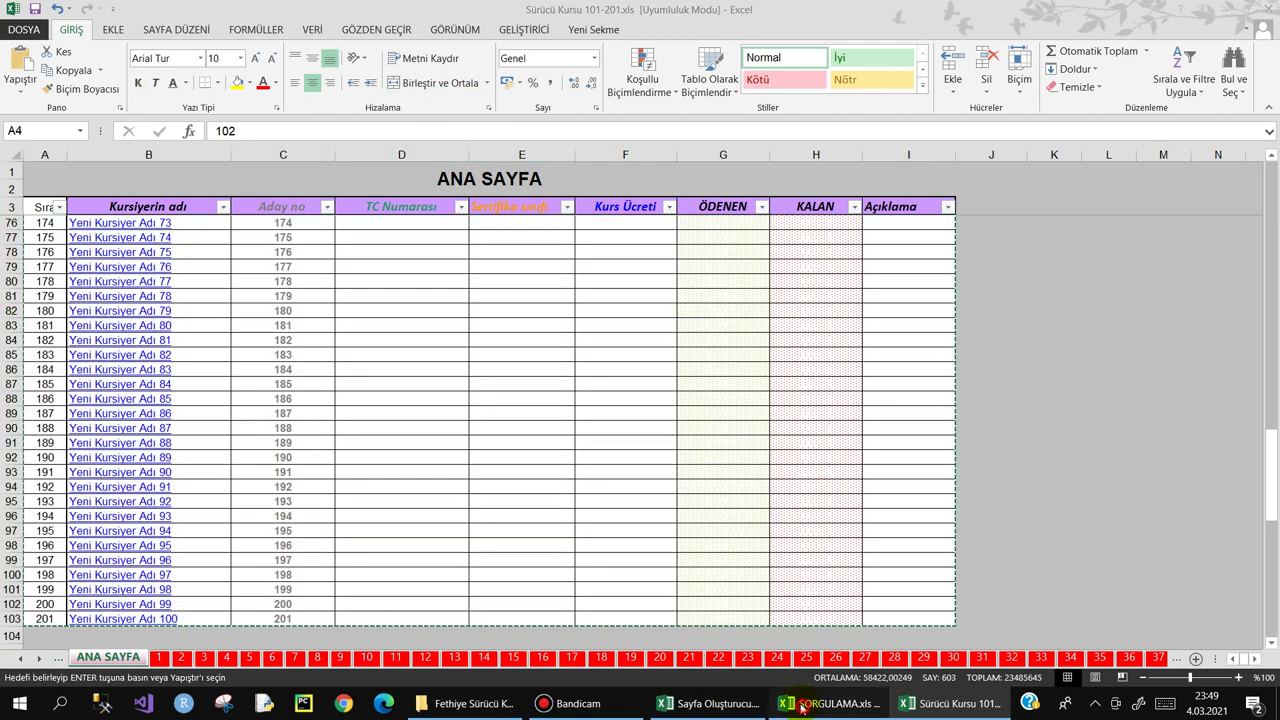
Step: Paste-link the 101-201 trainee rows at A104 and continue the column J Sıra numbers to 201
click(828, 703)
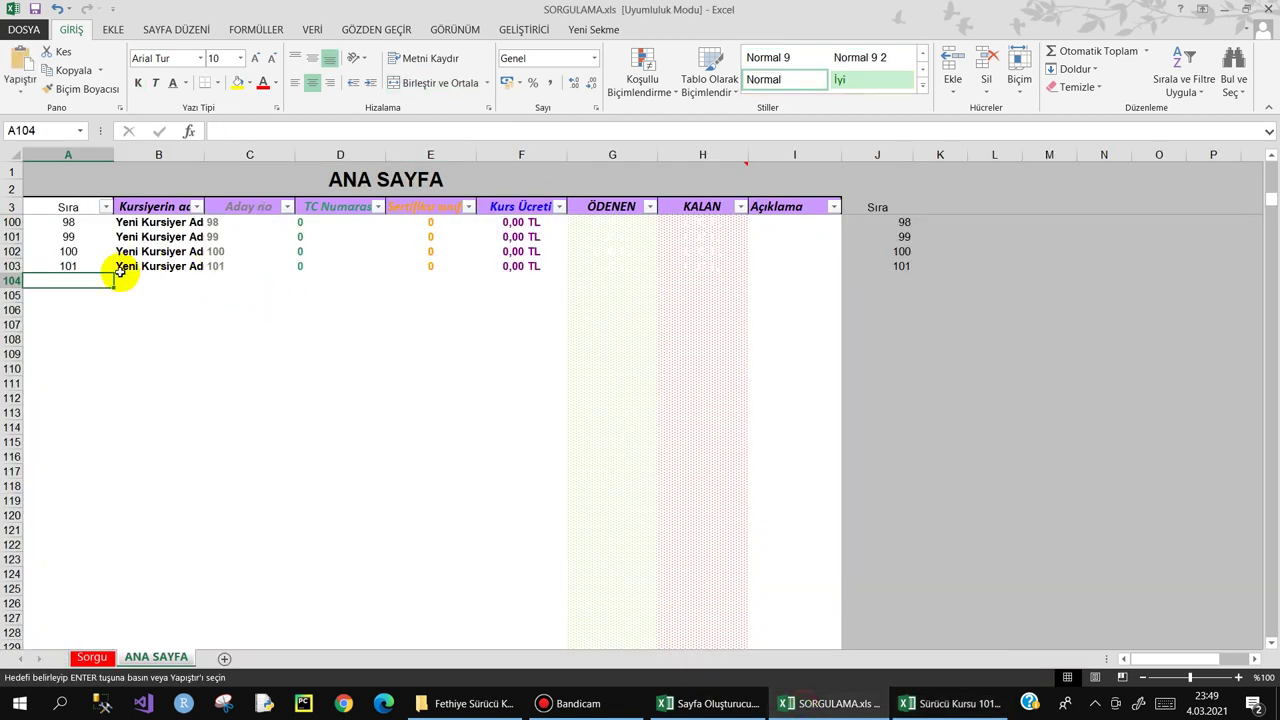
right_click(68, 280)
click(225, 348)
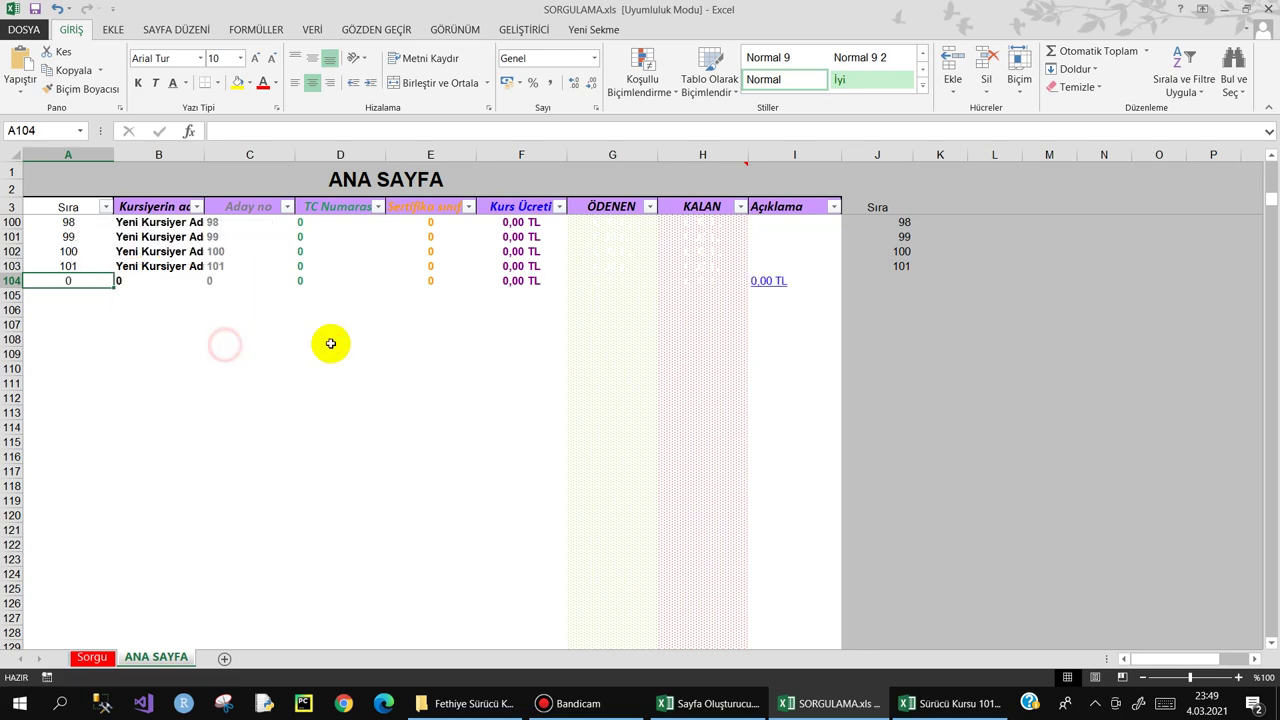
click(899, 252)
drag(899, 258, 905, 276)
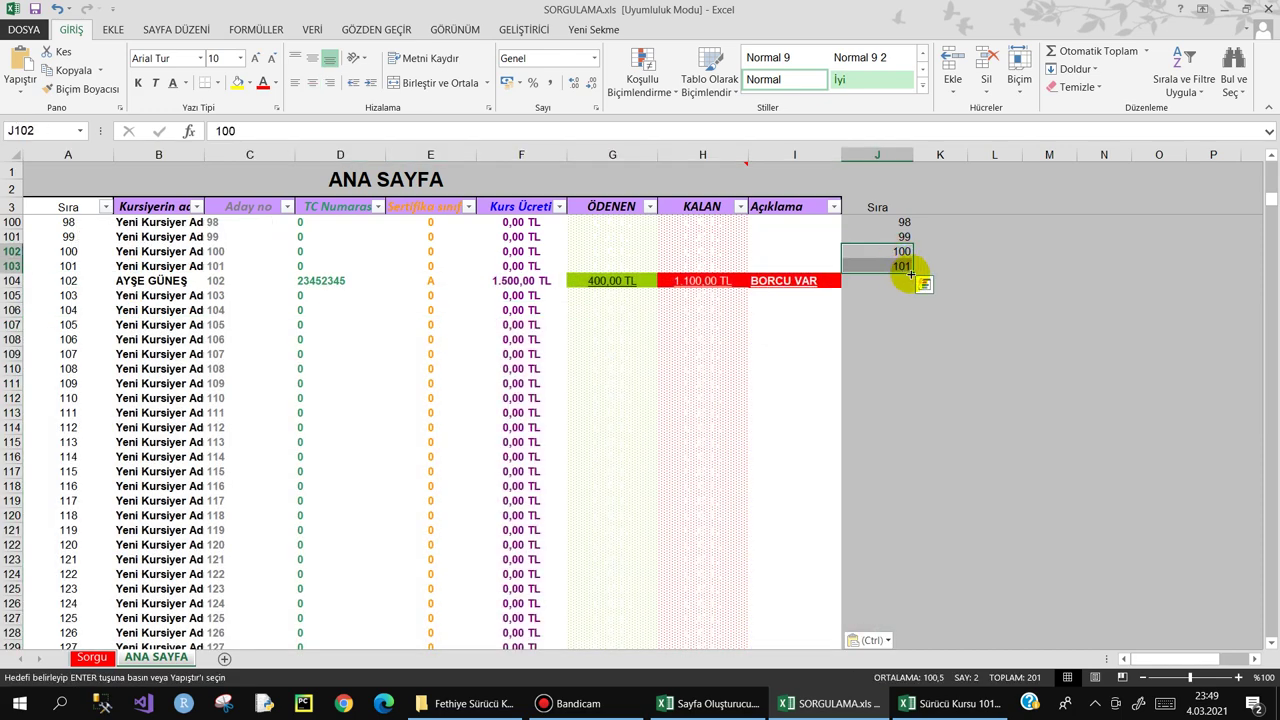
double_click(911, 274)
Step: Pick A204 for the next batch and close the Sürücü Kursu 101-201 workbook
scroll(711, 357, down, 6)
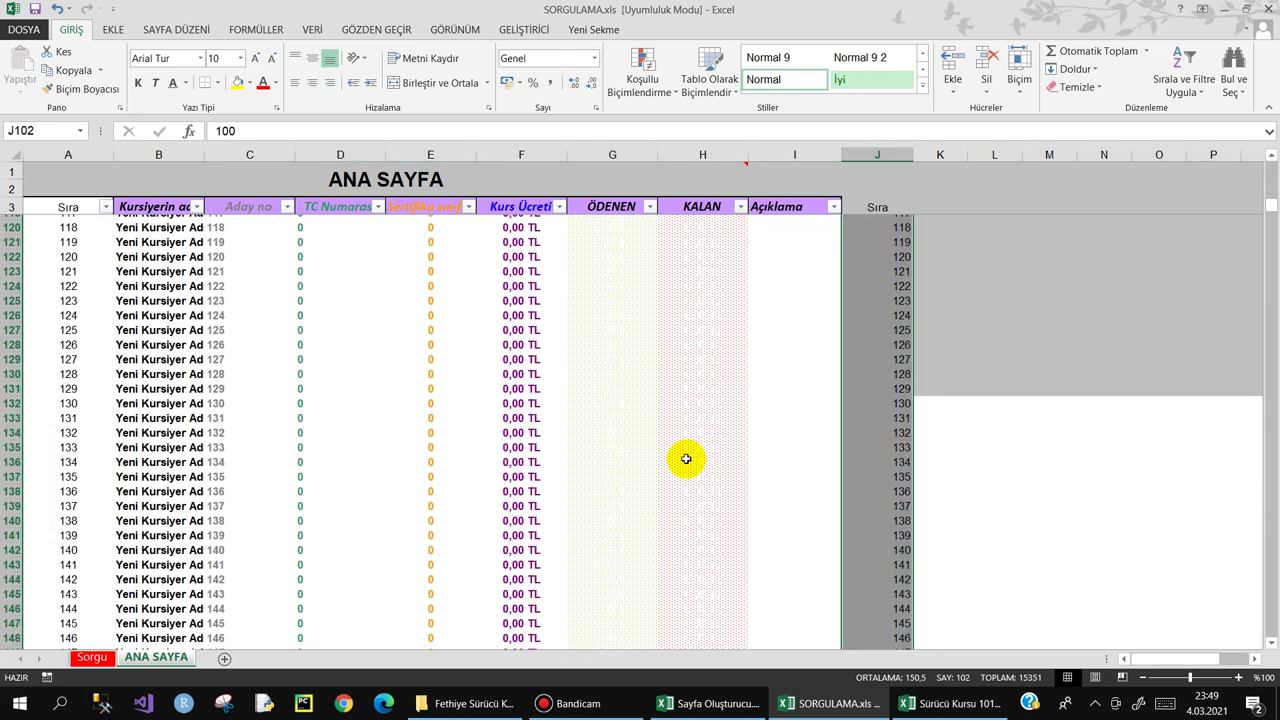
scroll(686, 457, down, 6)
scroll(676, 436, down, 6)
scroll(669, 431, down, 6)
scroll(660, 423, down, 6)
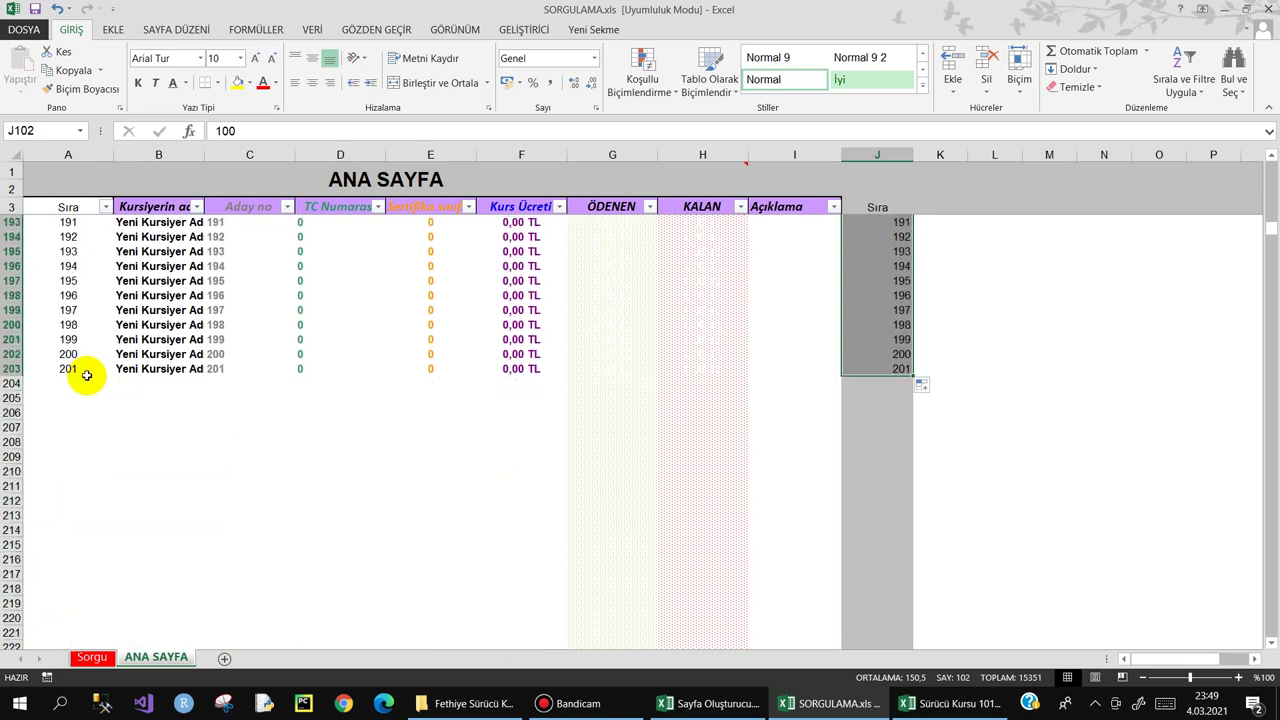
click(63, 380)
click(951, 703)
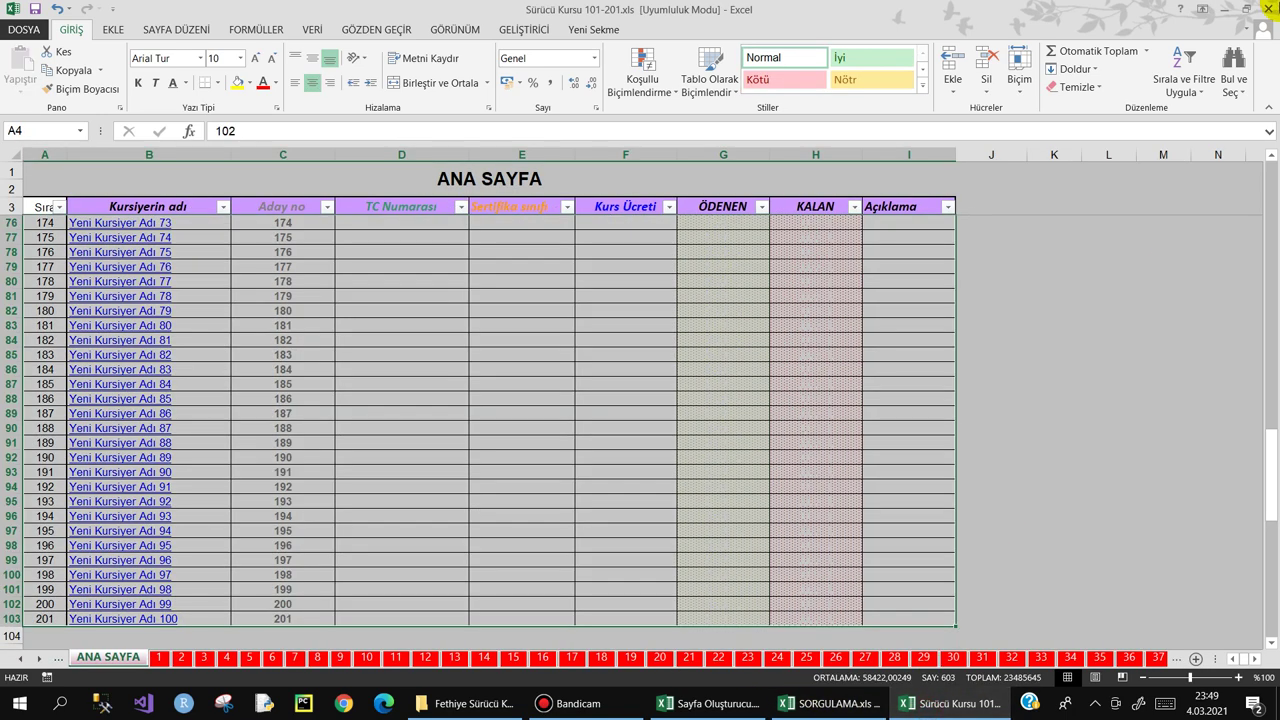
click(1268, 8)
Step: Discard changes to the 101-201 workbook and open Sürücü Kursu 201-301.xls from Fethiye Sürücü Kursu
click(623, 372)
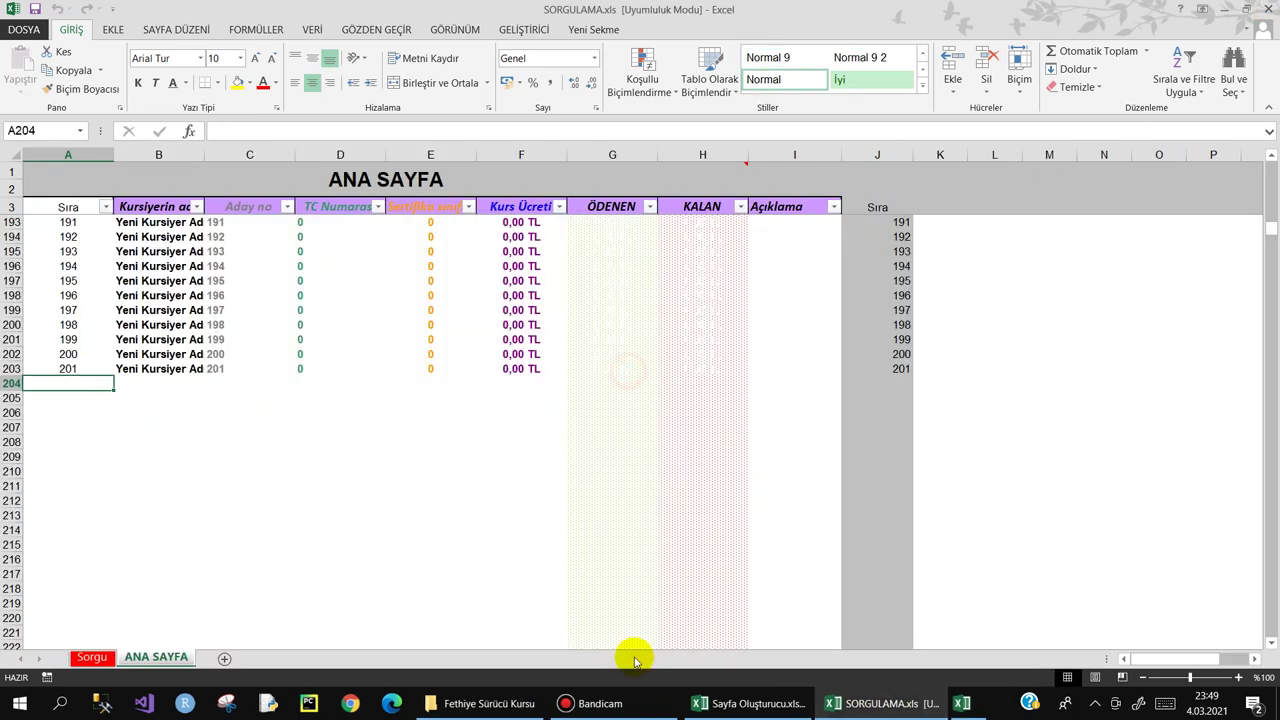
click(734, 705)
click(480, 703)
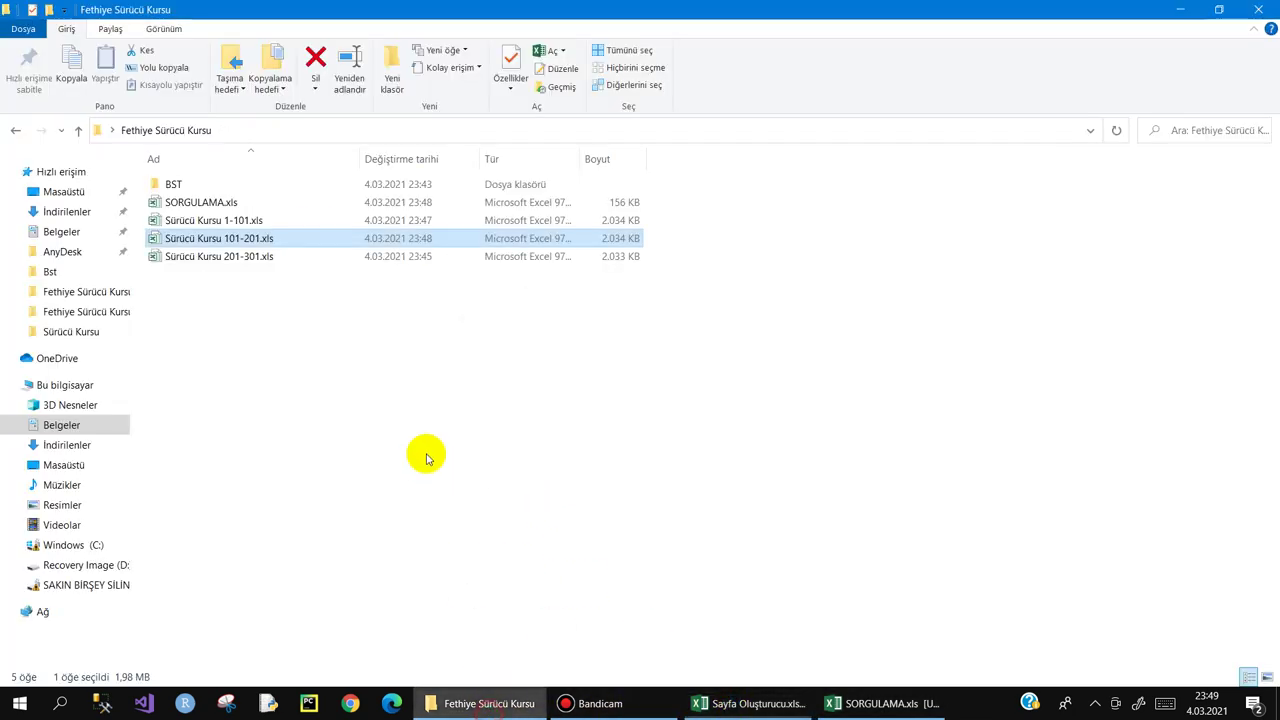
double_click(216, 256)
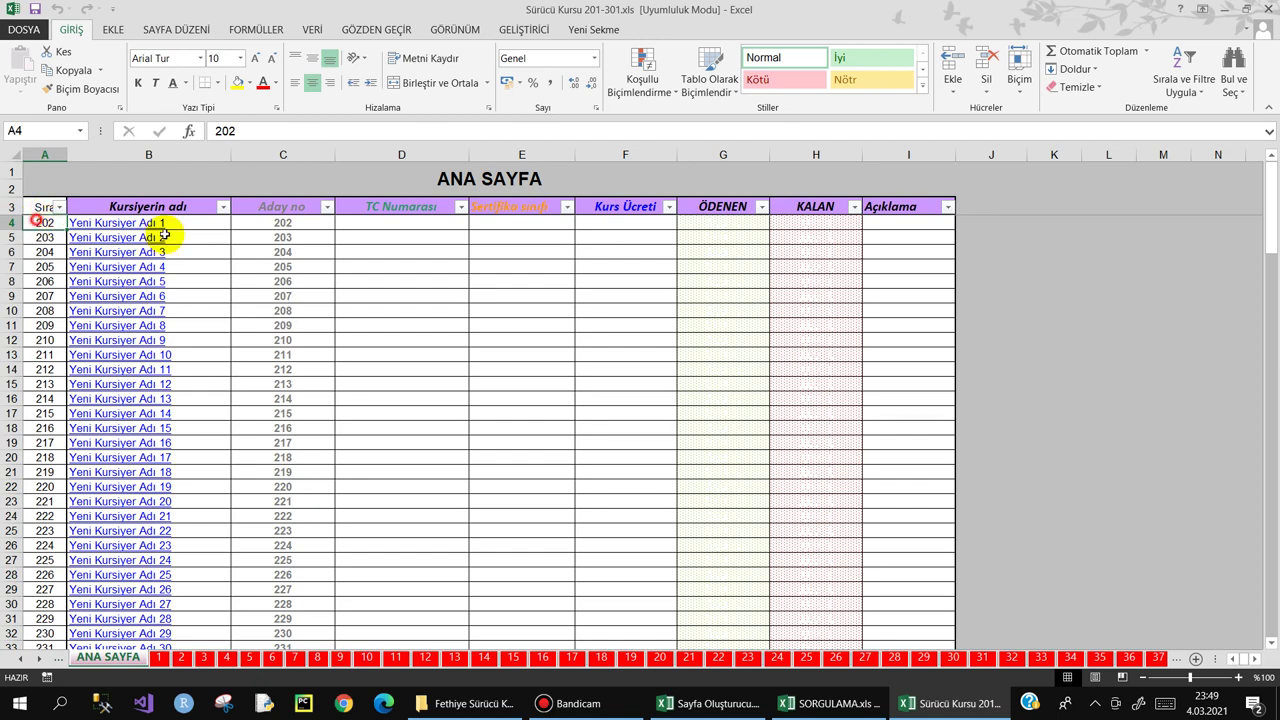
Step: Copy the 100 trainee rows A4:I103 and return to SORGULAMA
drag(163, 234, 946, 694)
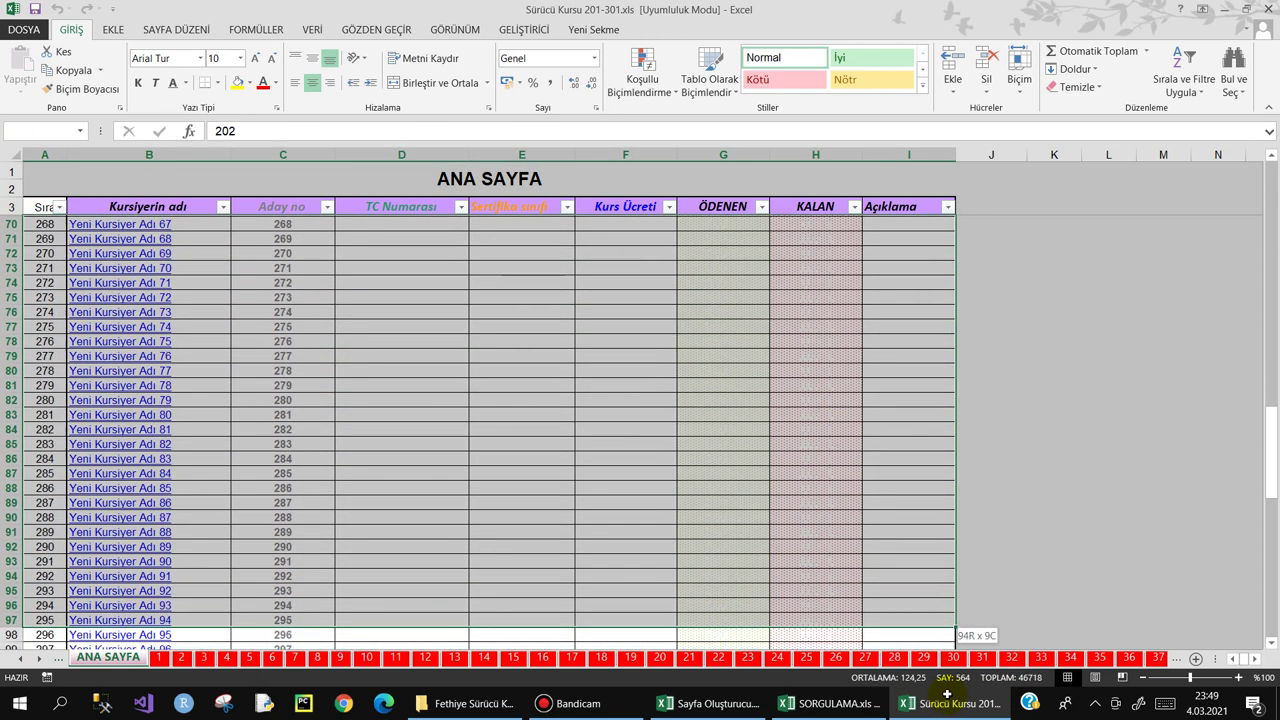
drag(946, 694, 940, 618)
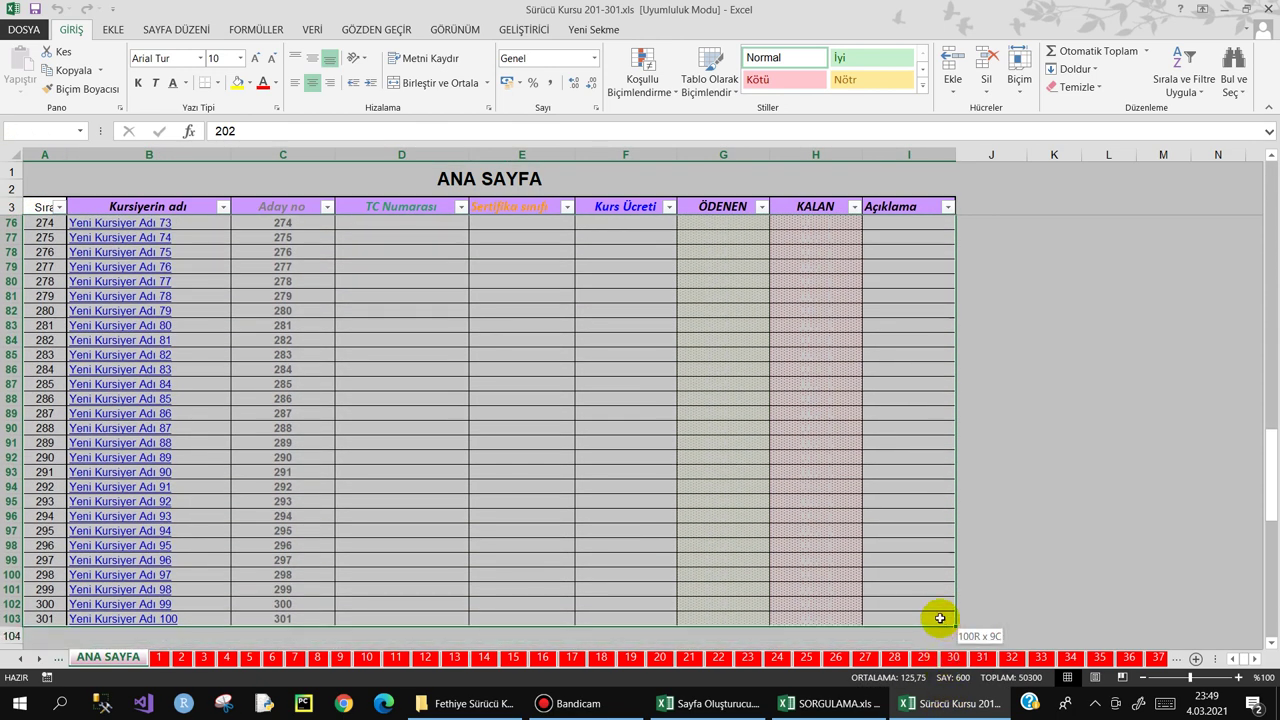
right_click(489, 294)
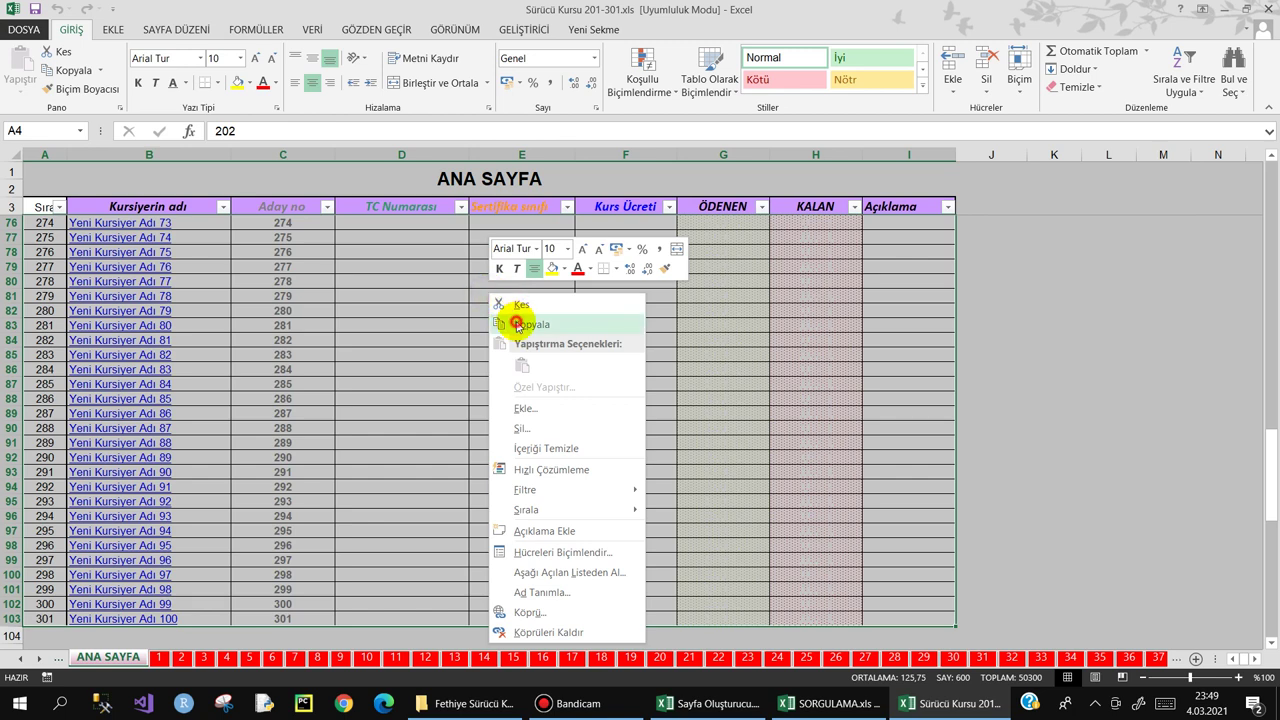
click(518, 325)
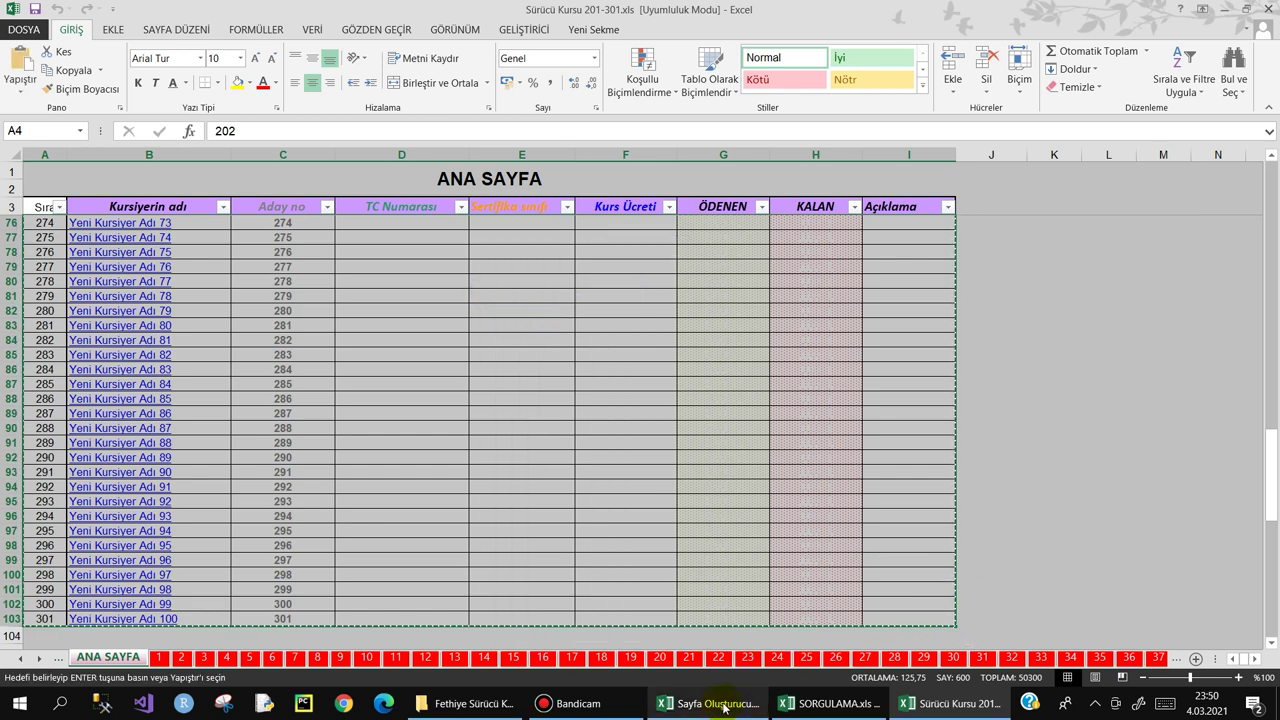
mouse_move(724, 708)
click(783, 708)
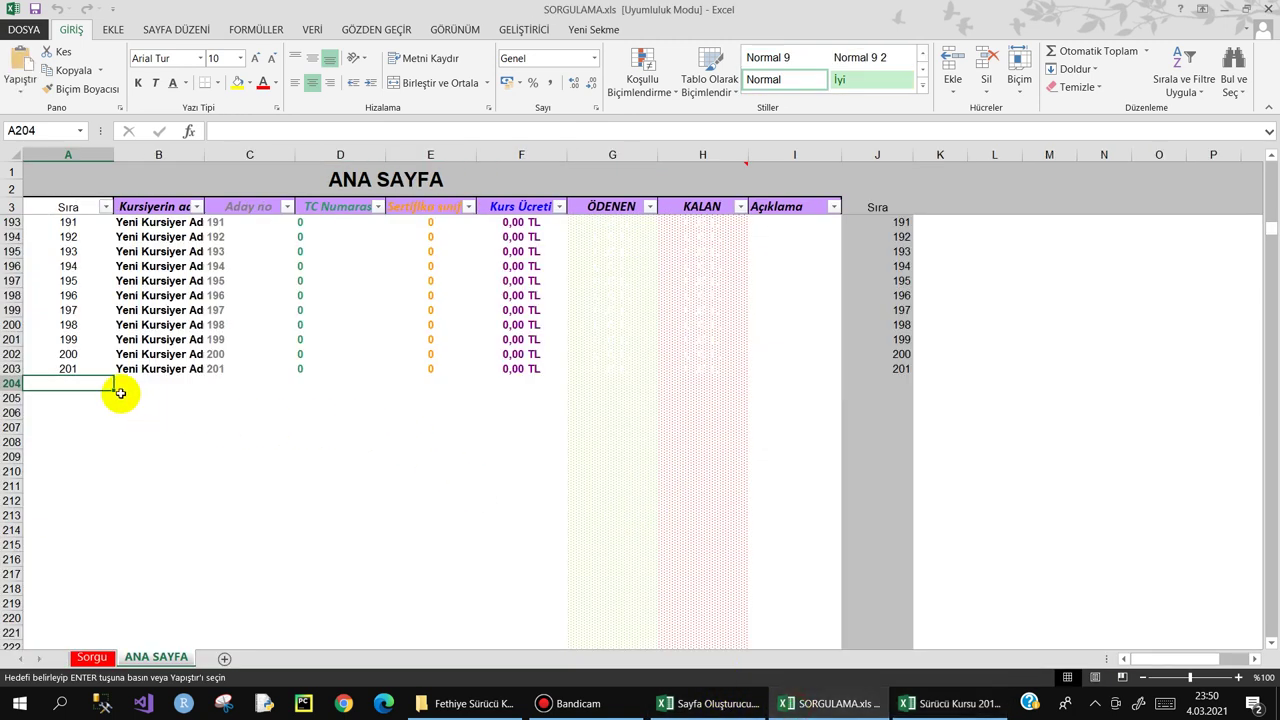
Step: Replace a plain paste at A204 with a Paste Link of the 201-301 trainee rows
right_click(78, 383)
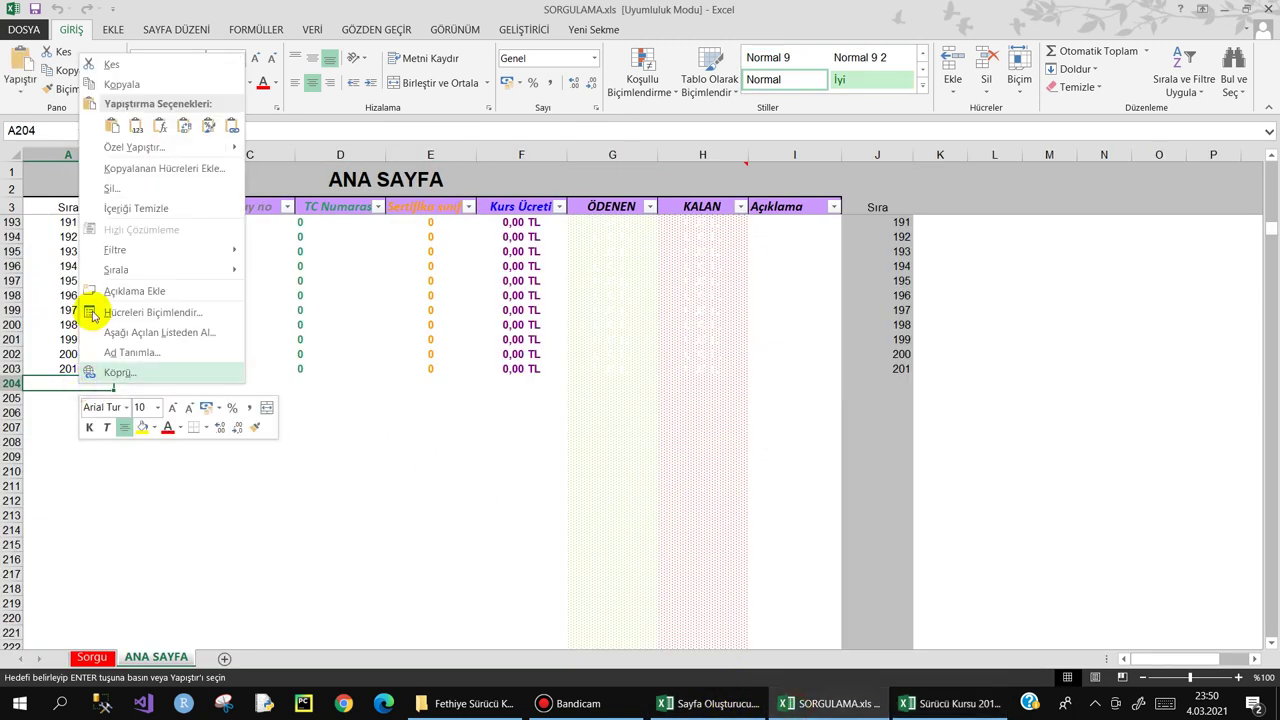
click(108, 125)
key(Delete)
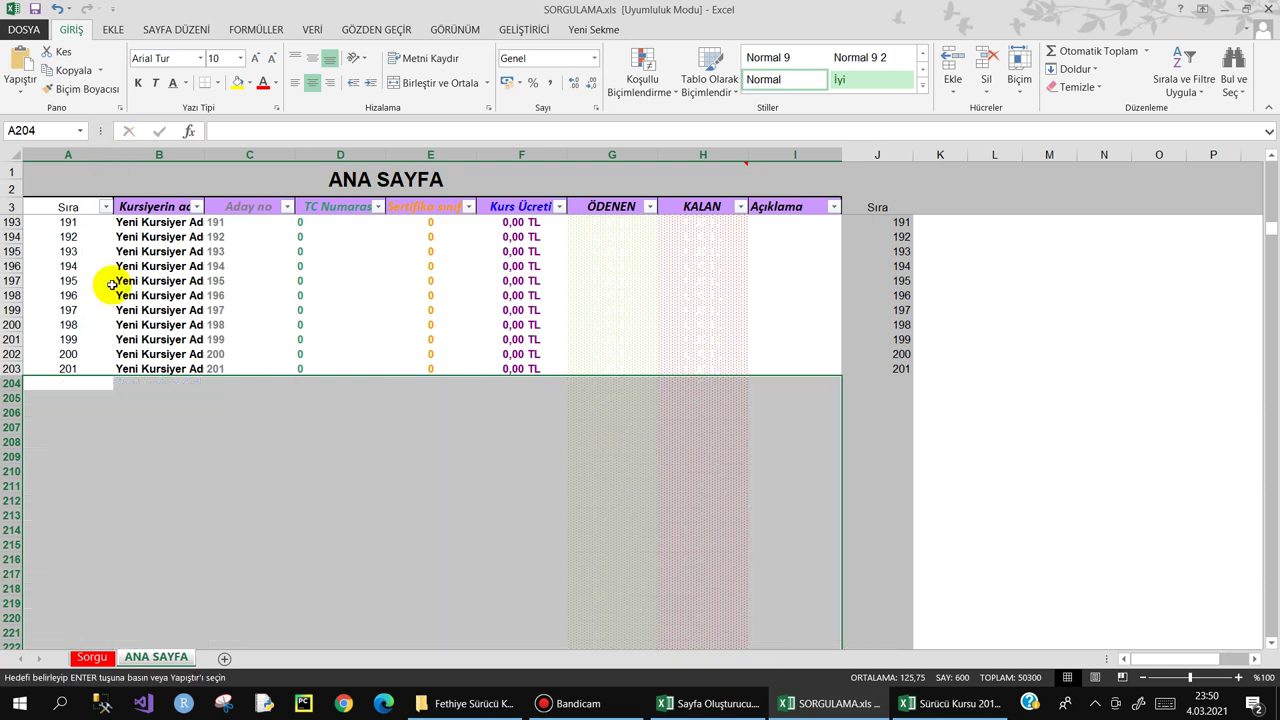
right_click(77, 388)
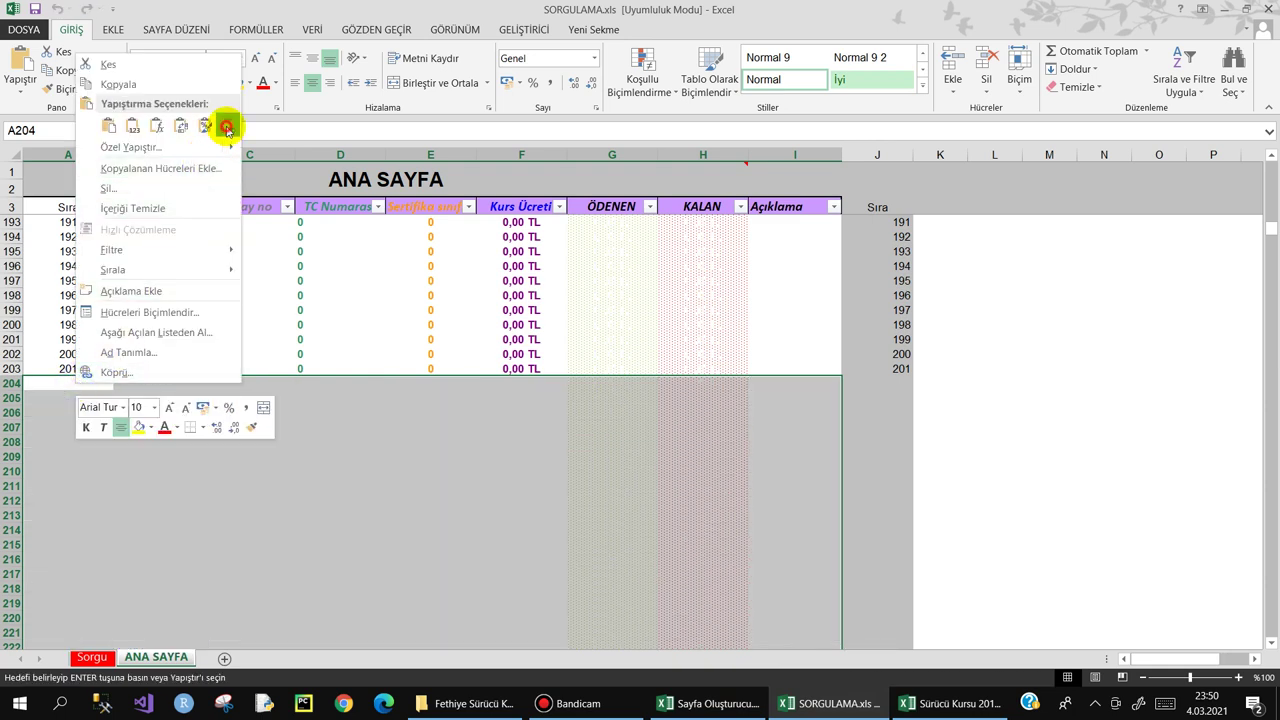
click(229, 125)
Step: Extend the column J Sıra numbers from J202:J203 down to 301
drag(903, 355, 907, 362)
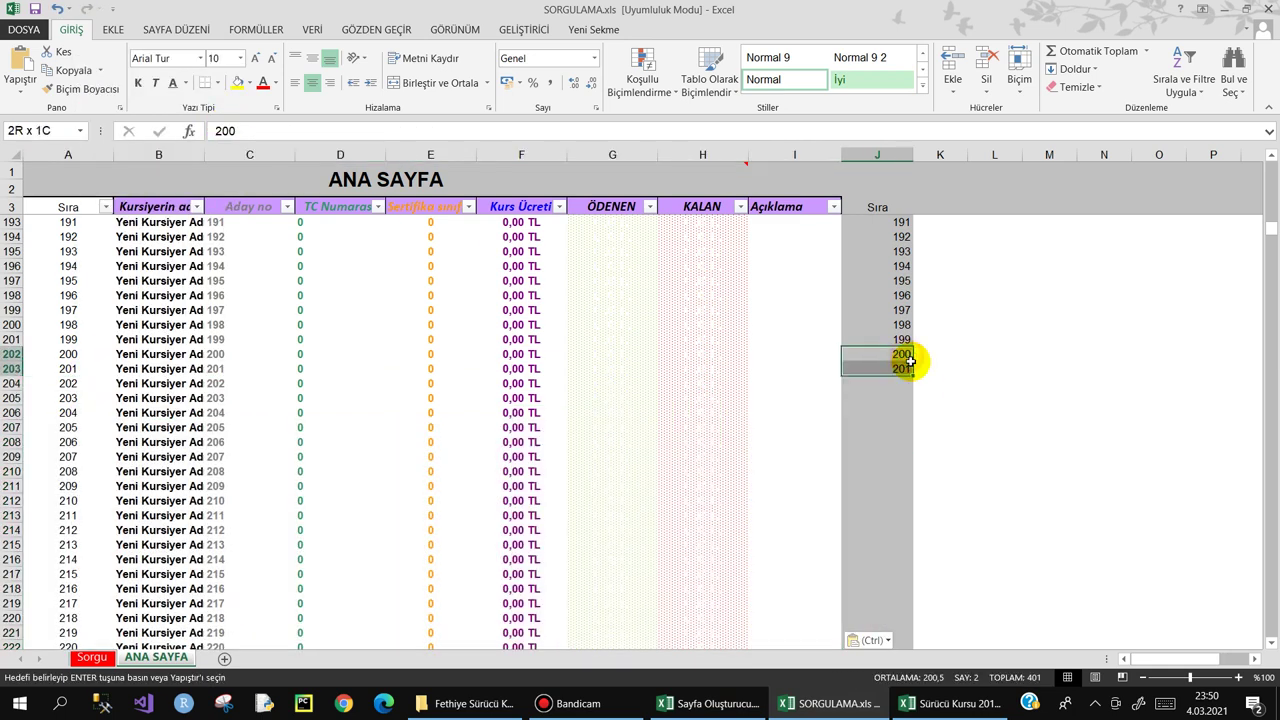
double_click(913, 373)
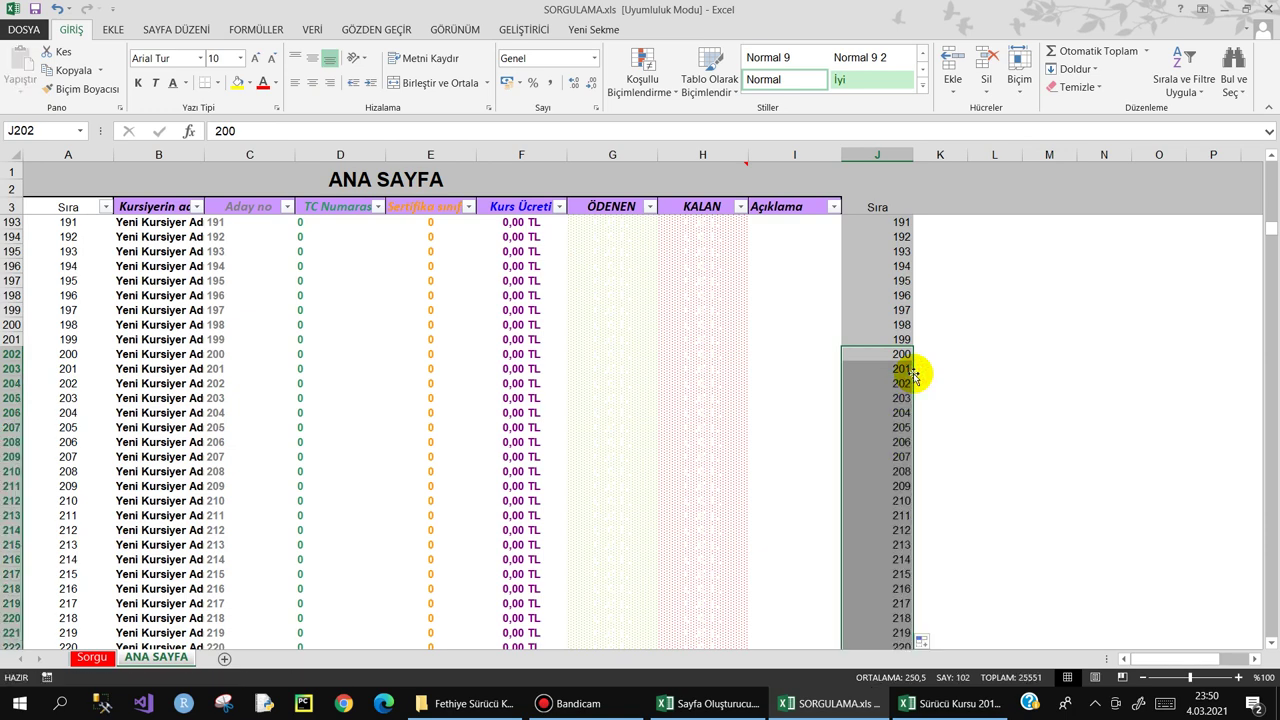
scroll(913, 376, down, 6)
scroll(913, 370, down, 9)
scroll(910, 372, down, 6)
scroll(907, 374, down, 7)
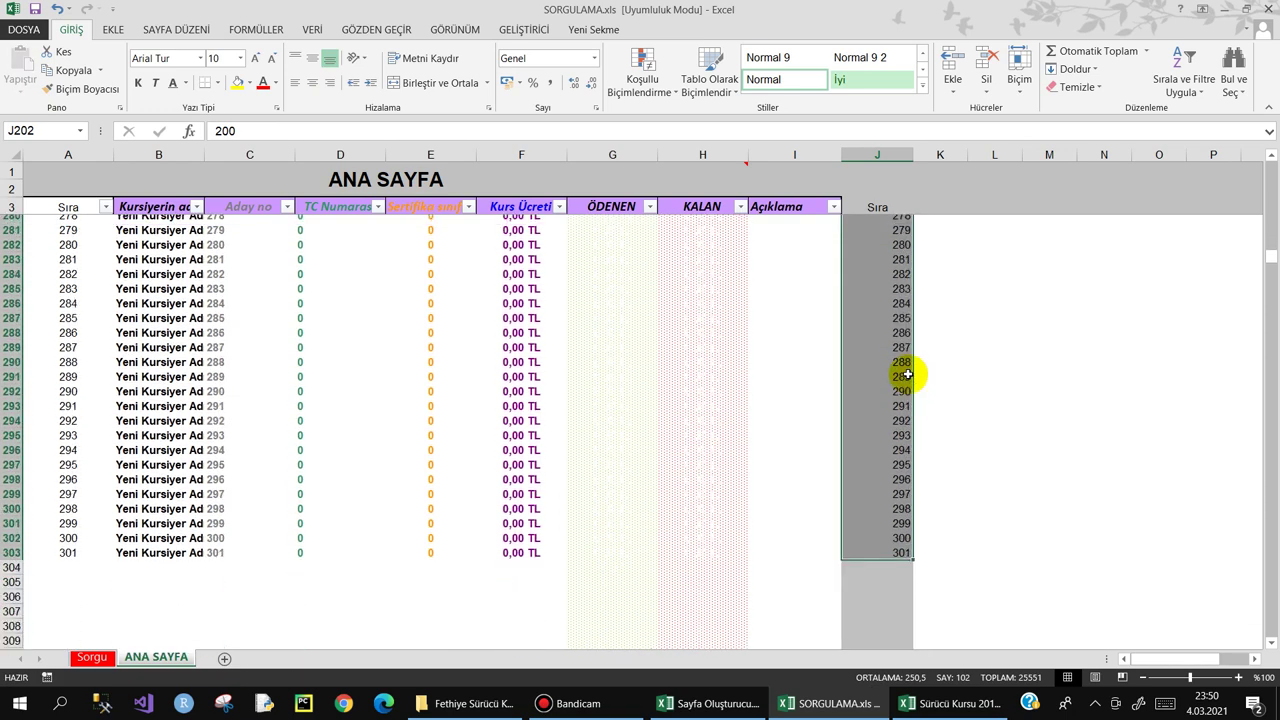
scroll(907, 374, down, 6)
scroll(175, 357, down, 2)
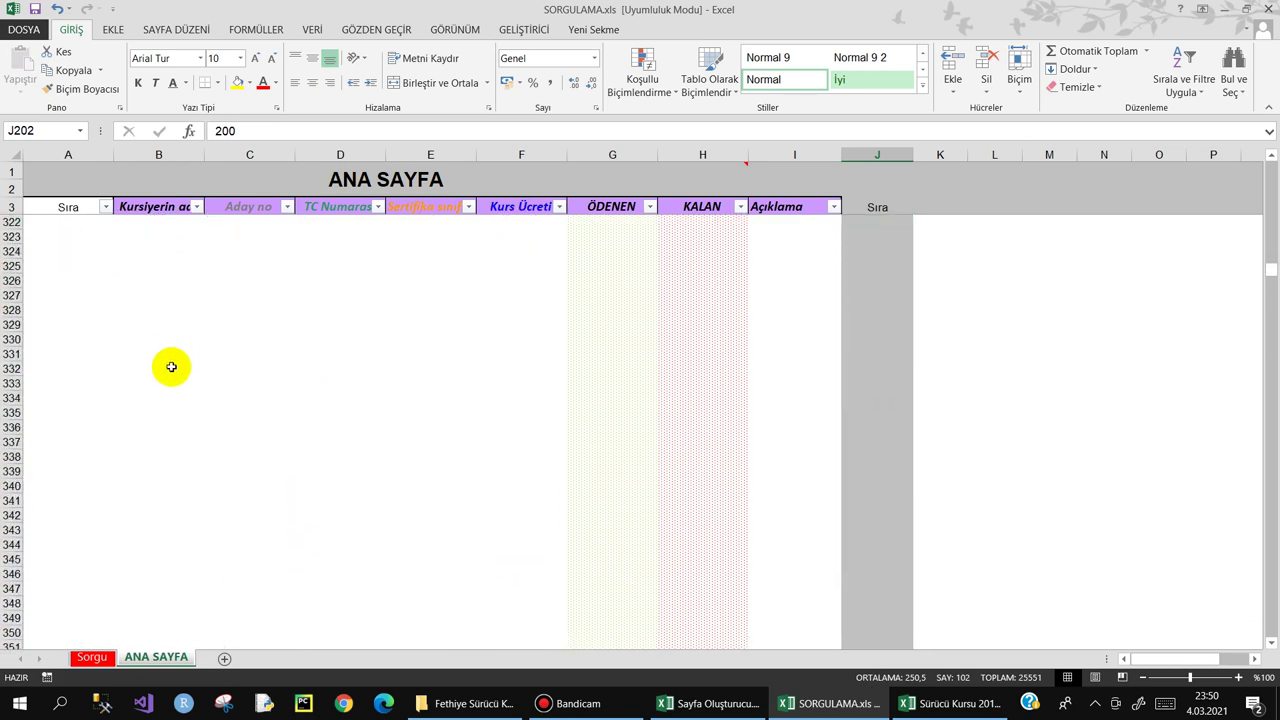
scroll(169, 377, down, 9)
scroll(243, 391, down, 14)
scroll(234, 403, down, 9)
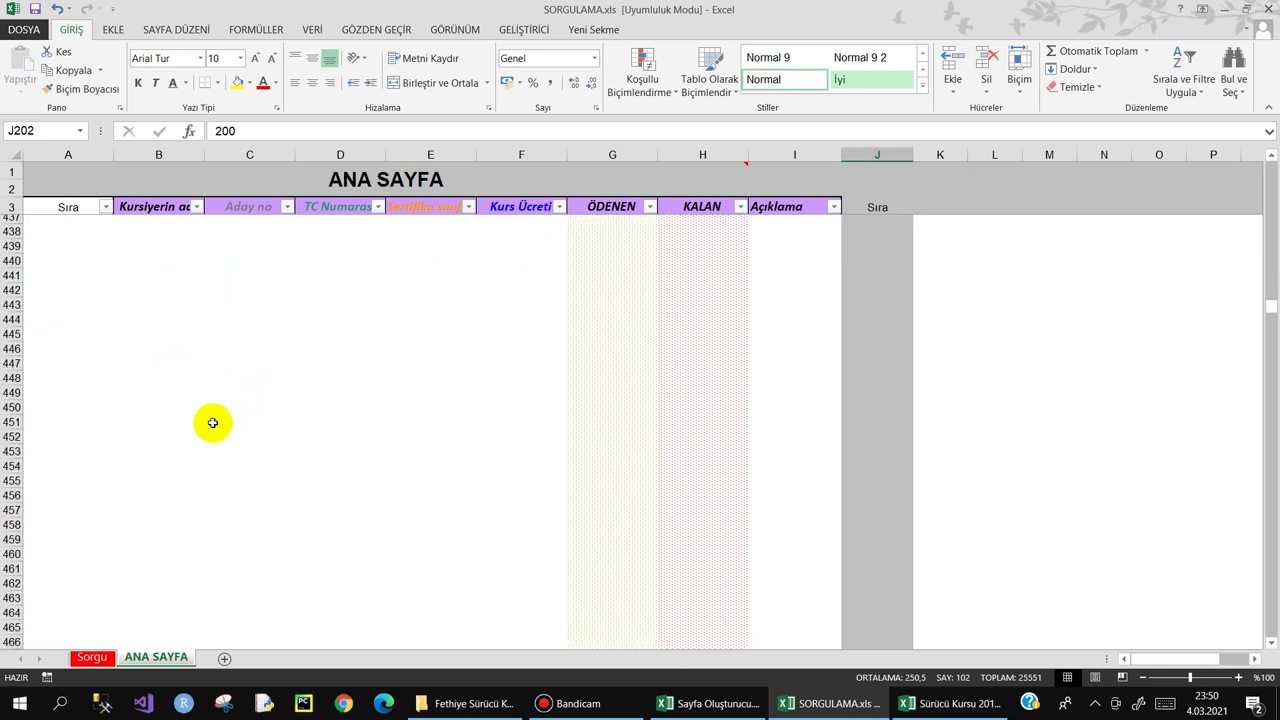
Step: Select rows 4 through 1404 on ANA SAYFA and hide them with Gizle
drag(1271, 321, 1272, 612)
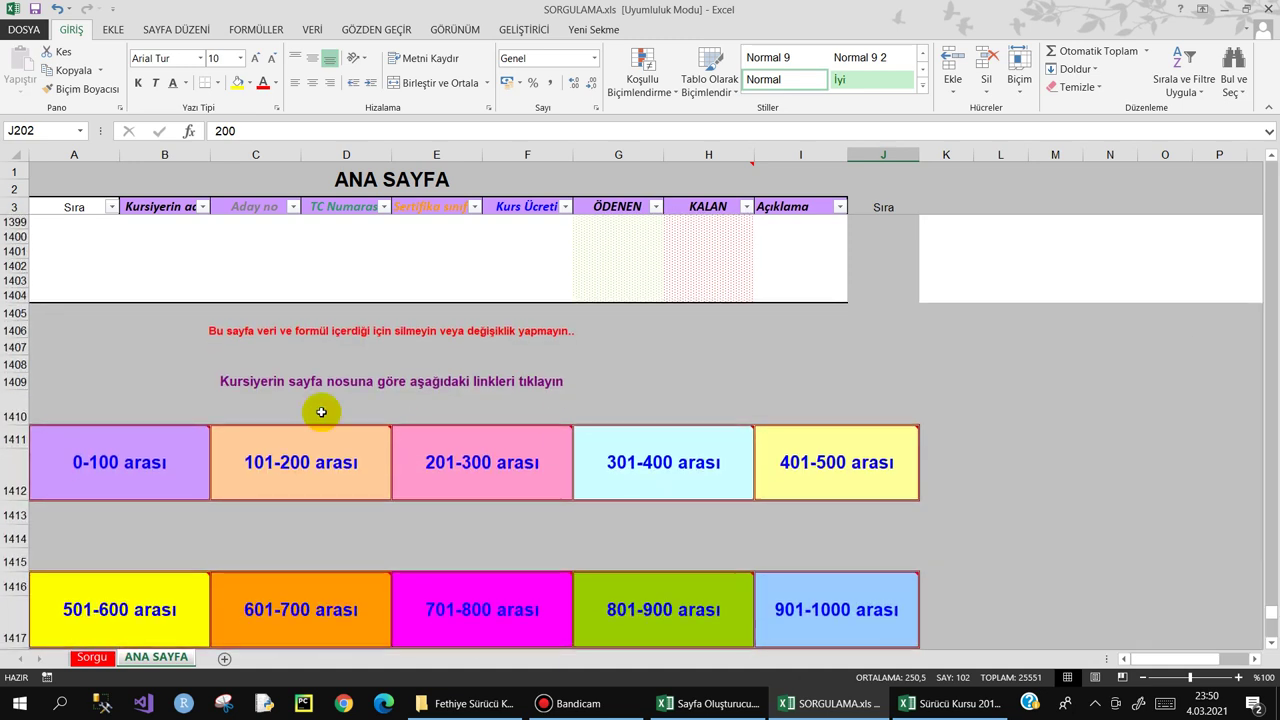
click(17, 295)
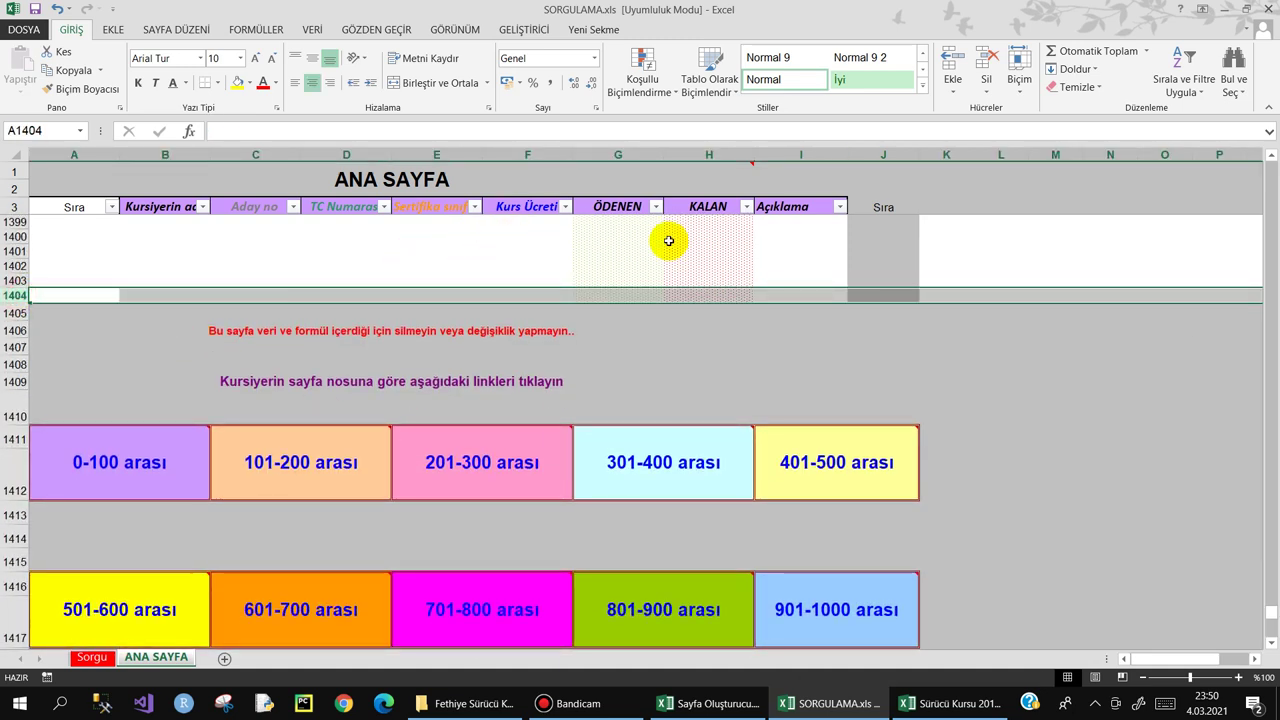
key(ctrl+shift+Up)
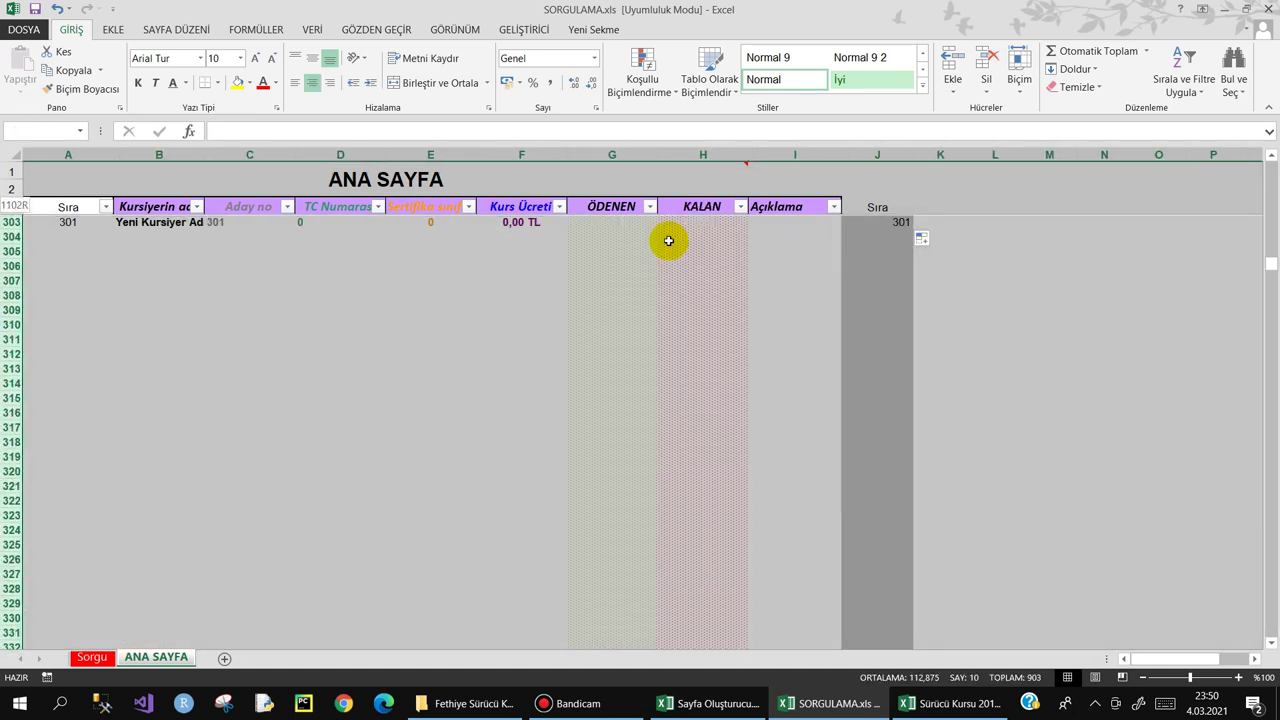
key(ctrl+shift+Up)
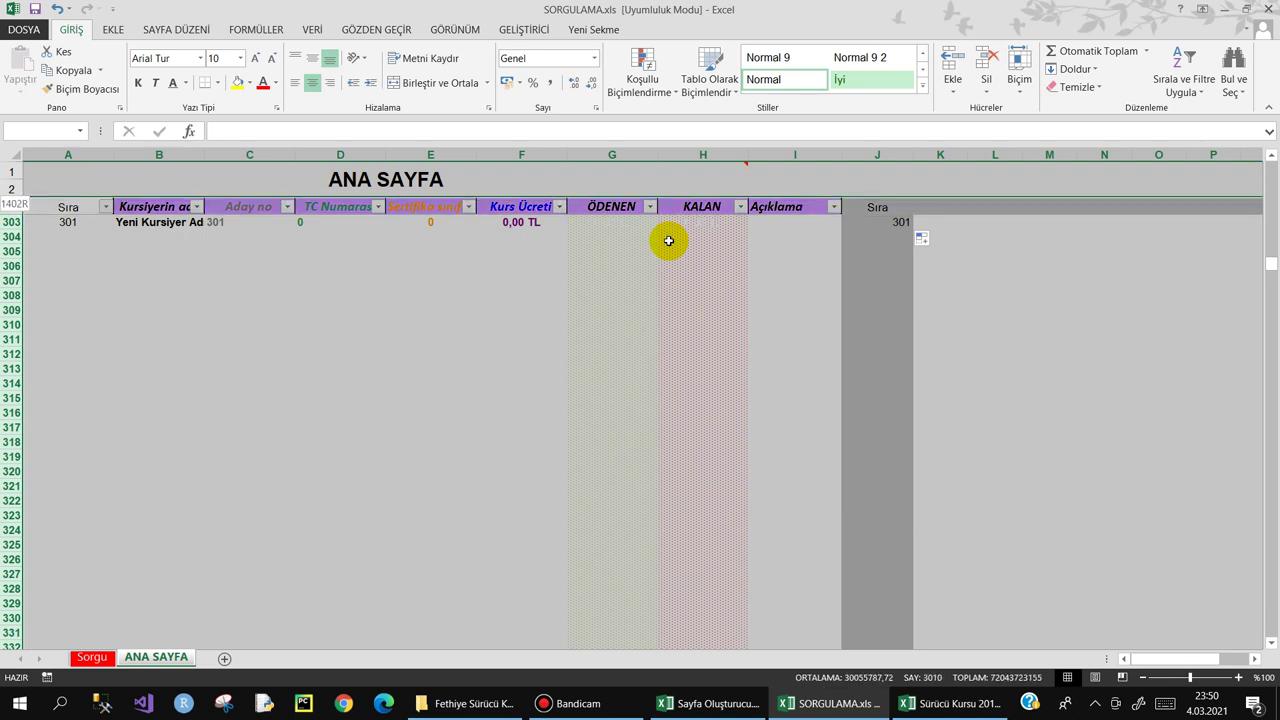
key(ctrl+shift+Up)
key(ctrl+shift+Down)
key(ctrl+shift+Down)
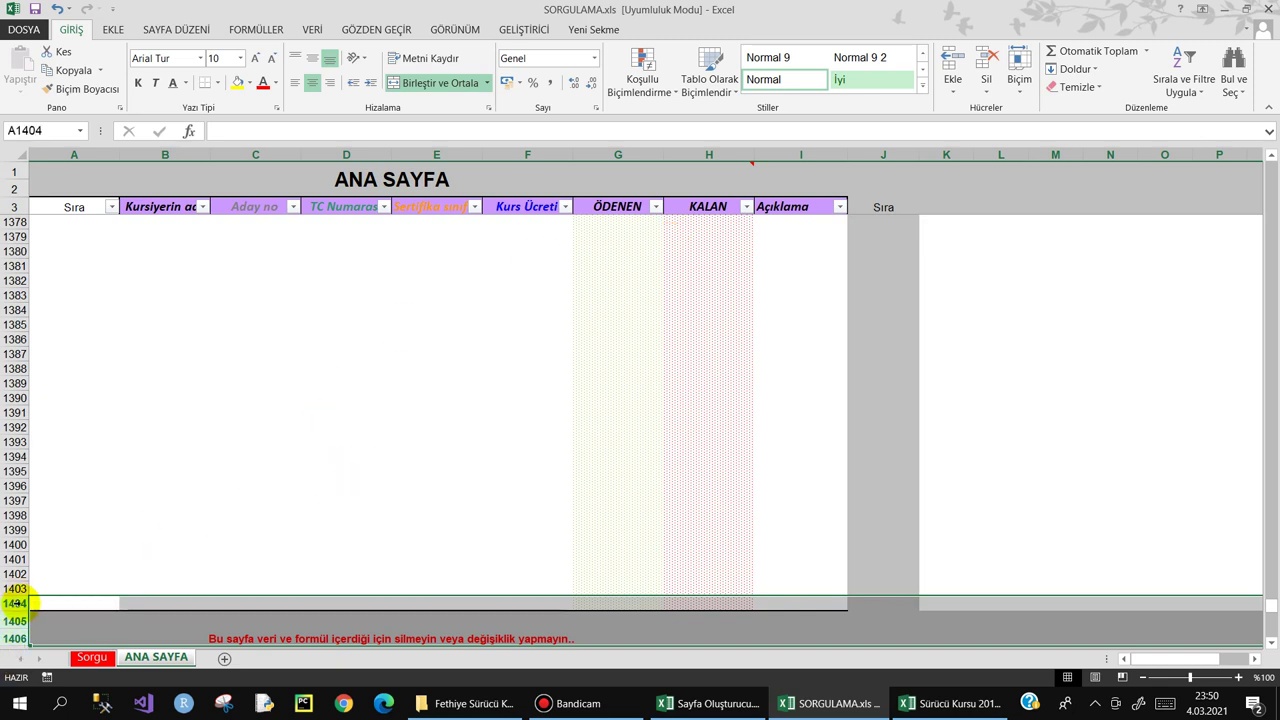
mouse_move(15, 603)
mouse_down()
mouse_move(18, 6)
mouse_move(14, 224)
mouse_up()
right_click(14, 226)
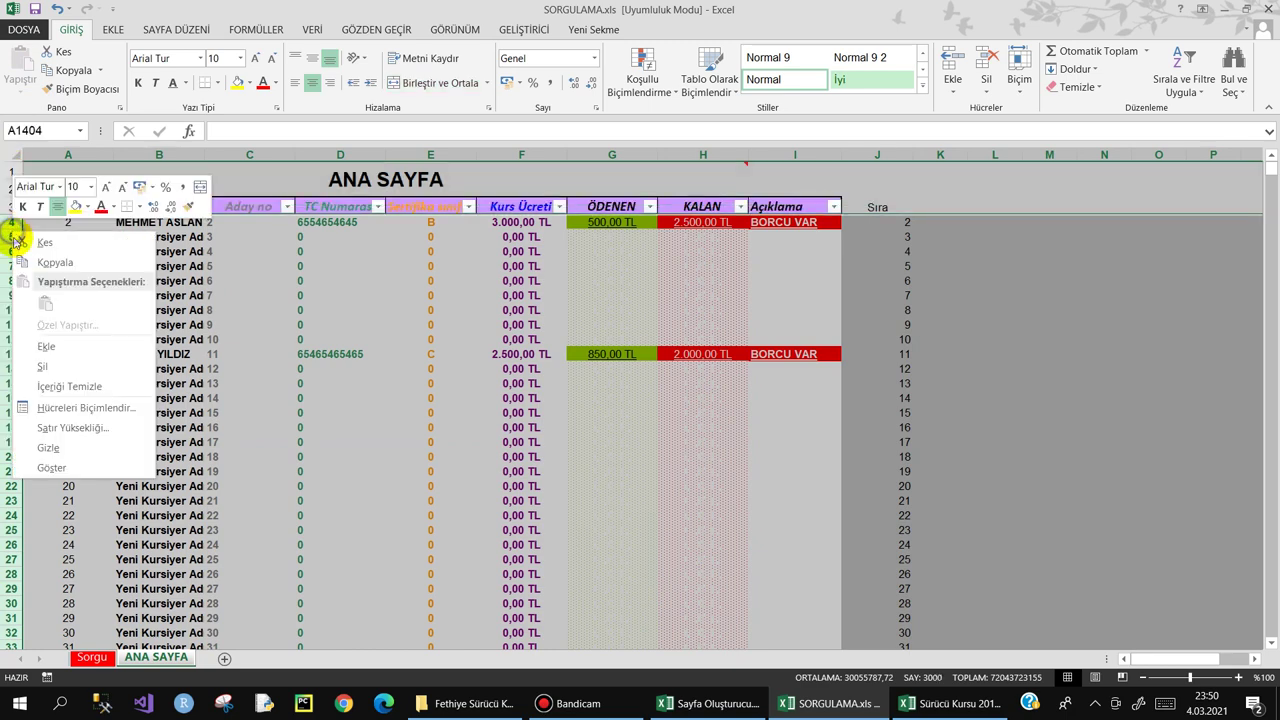
click(68, 447)
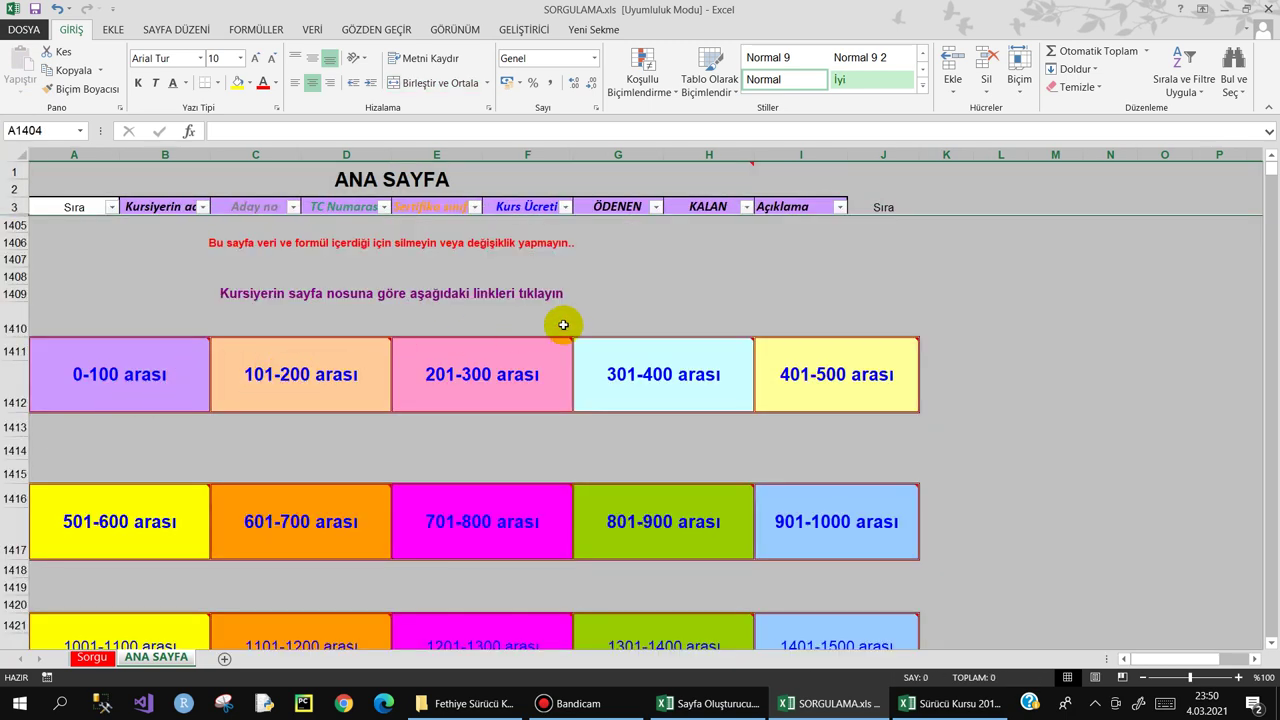
Step: Hyperlink the 0-100 arası cell to Sürücü Kursu 1-101.xls and 101-200 arası to 101-201.xls
click(658, 292)
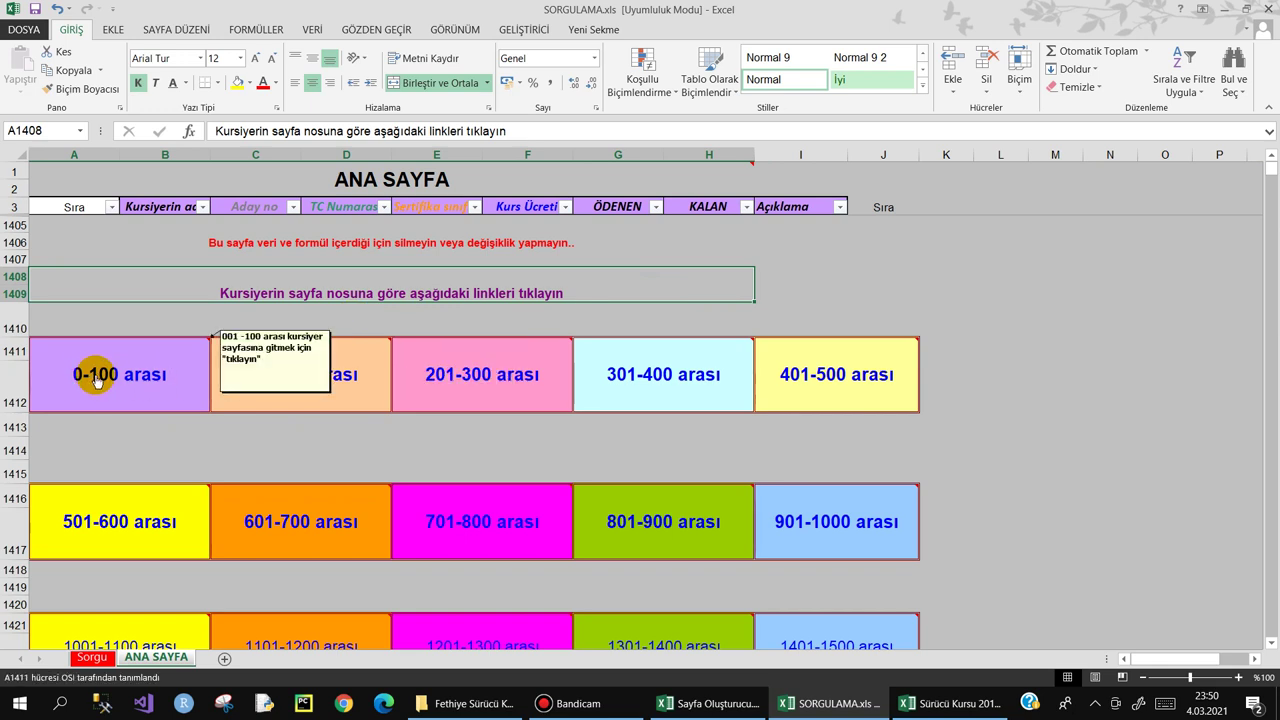
right_click(96, 379)
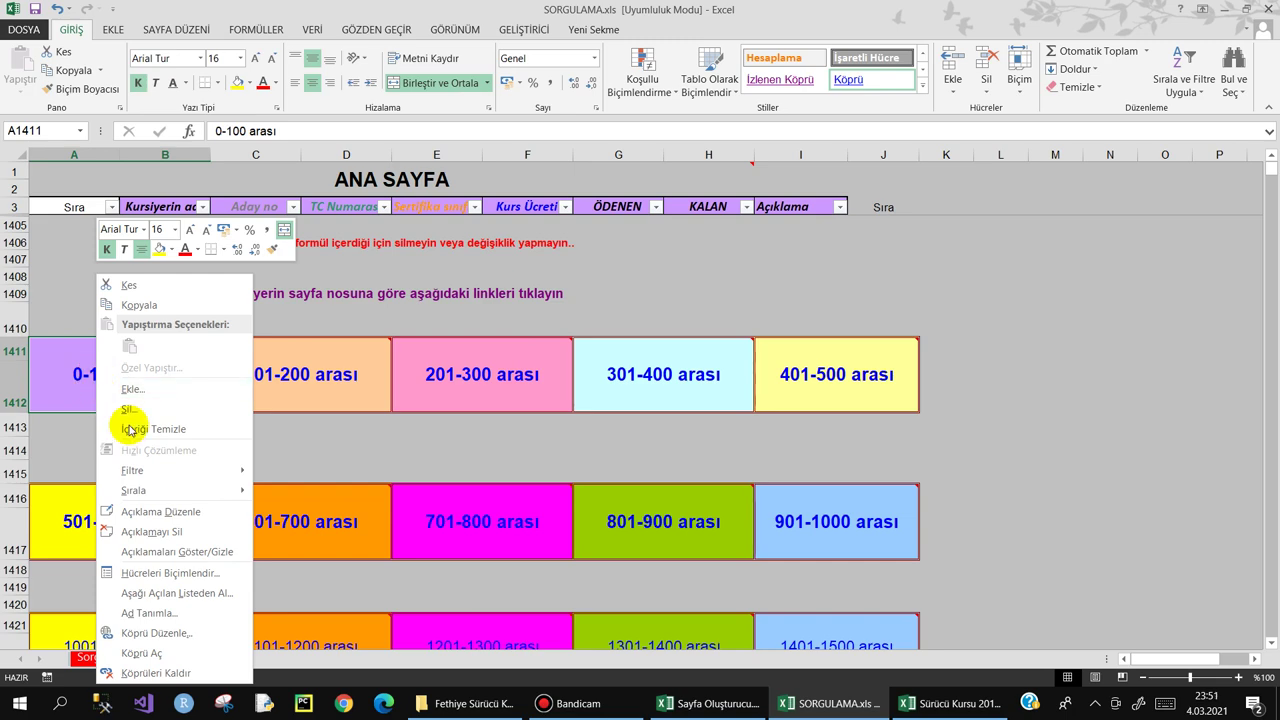
click(156, 635)
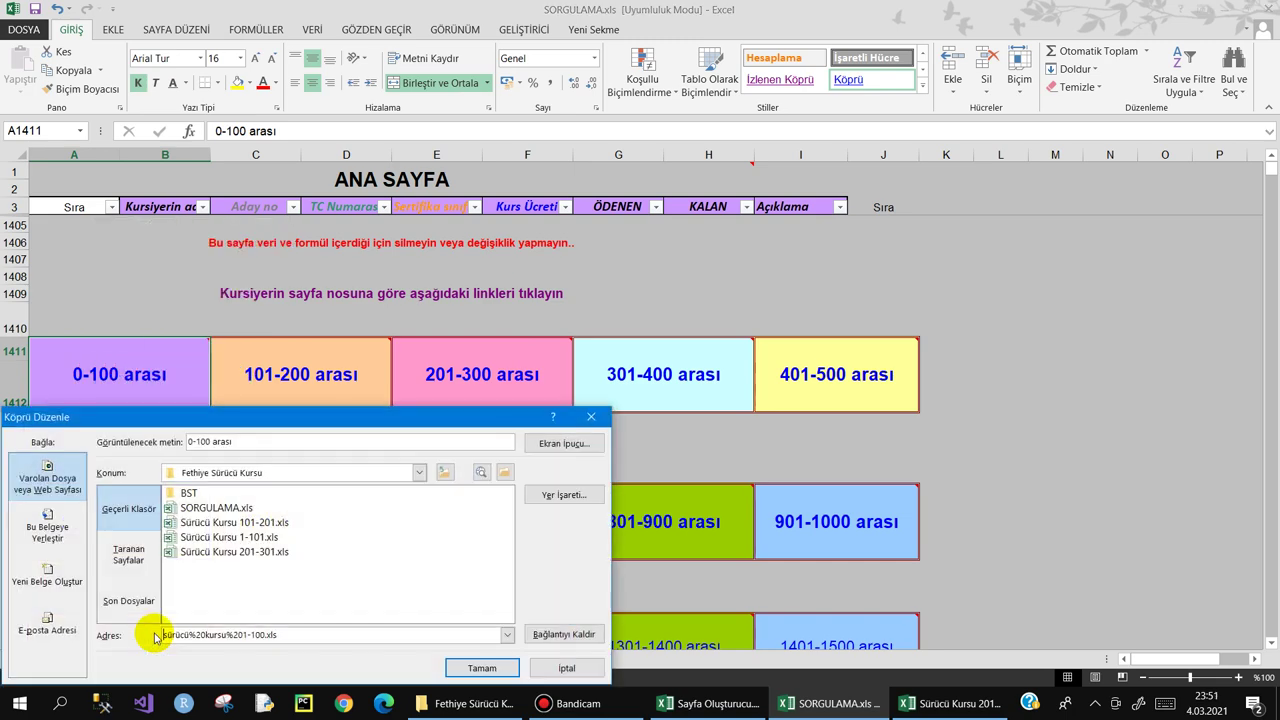
click(235, 537)
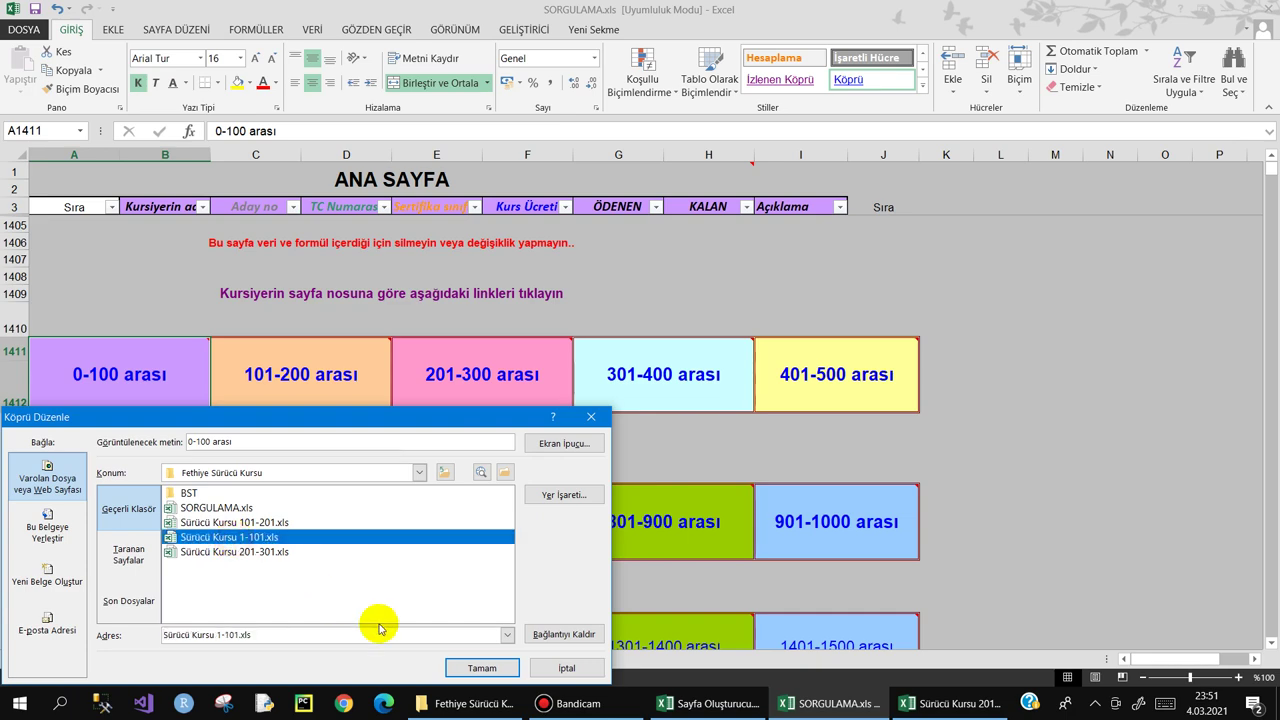
click(481, 667)
right_click(303, 381)
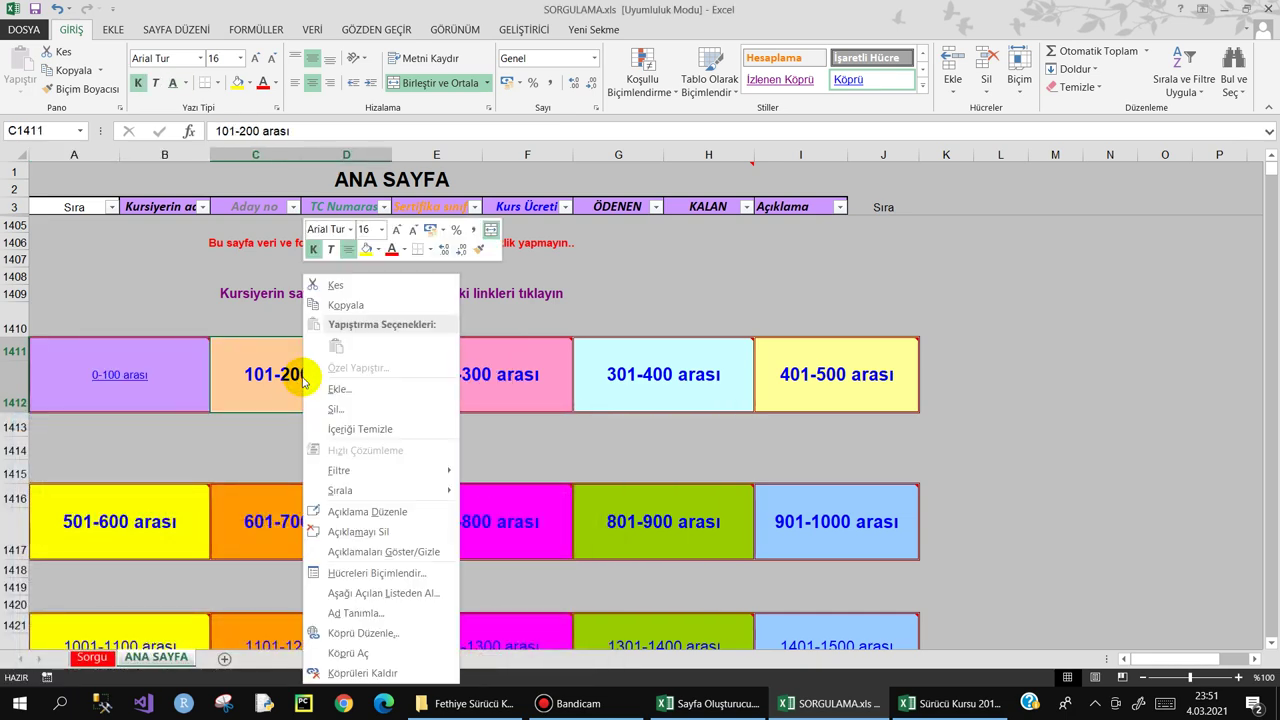
click(363, 633)
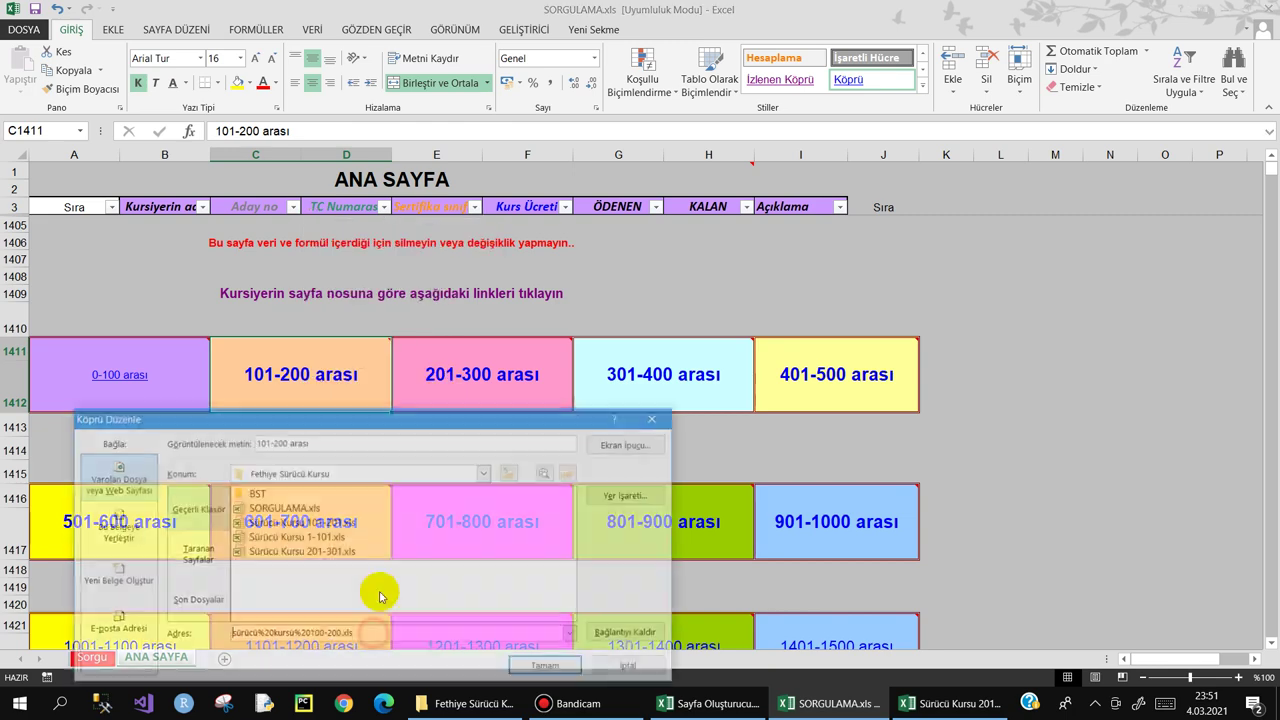
click(310, 524)
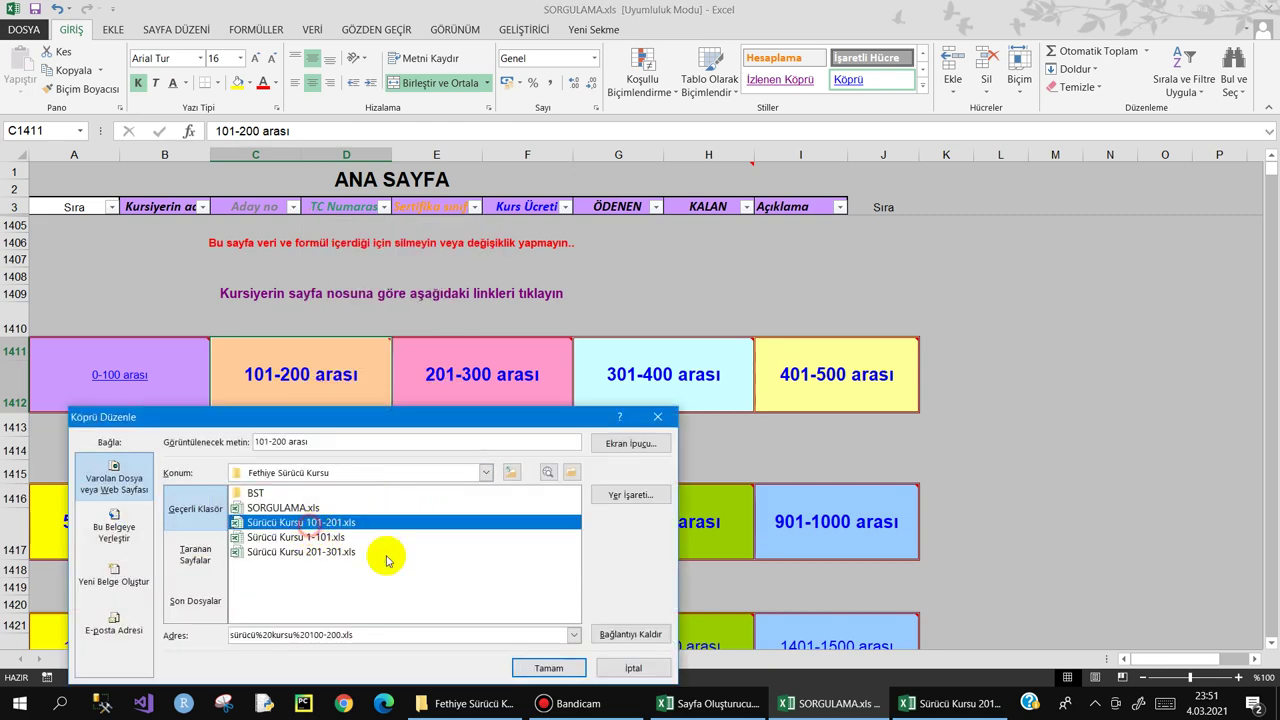
click(548, 667)
Step: Hyperlink the 201-300 arası cell to Sürücü Kursu 201-301.xls
right_click(510, 389)
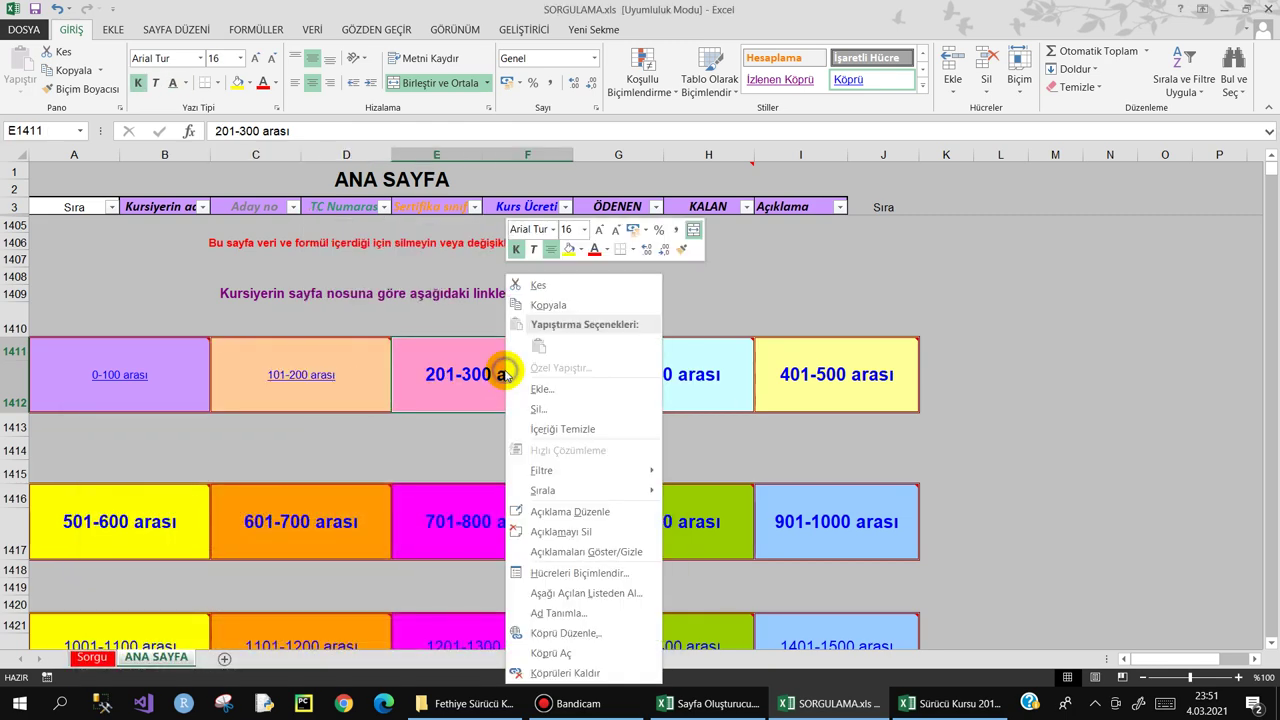
click(560, 633)
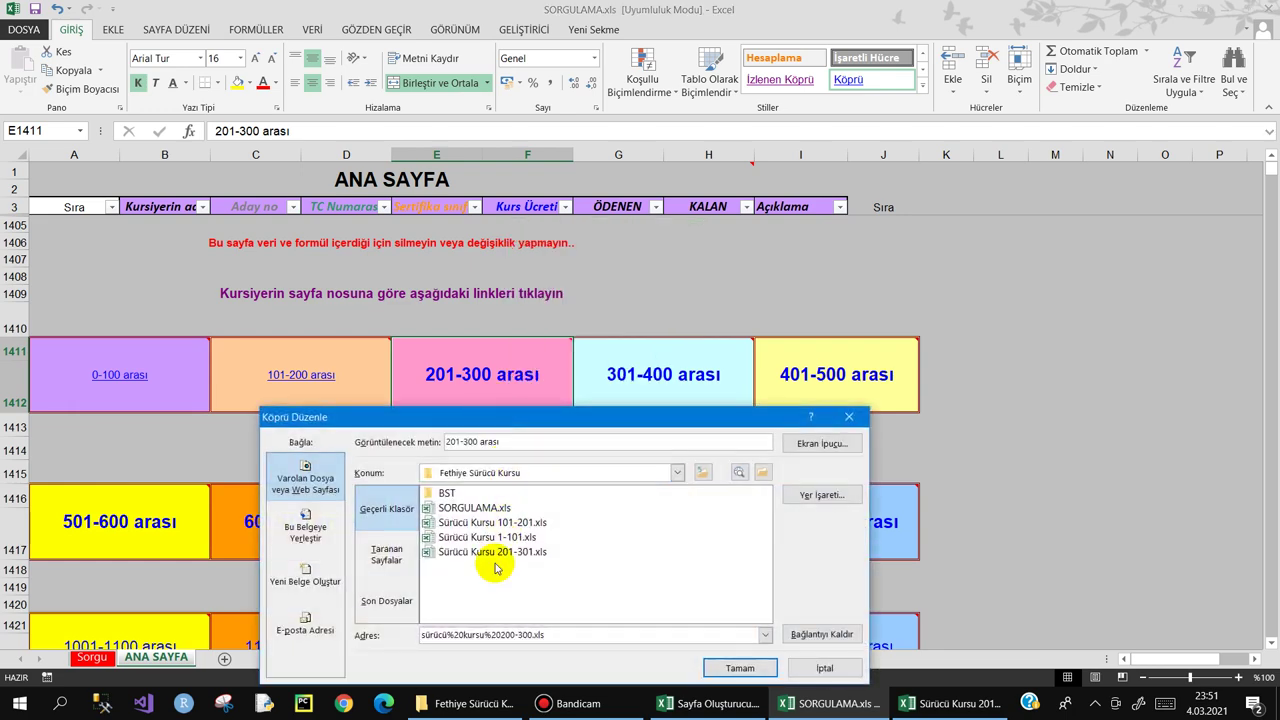
click(495, 553)
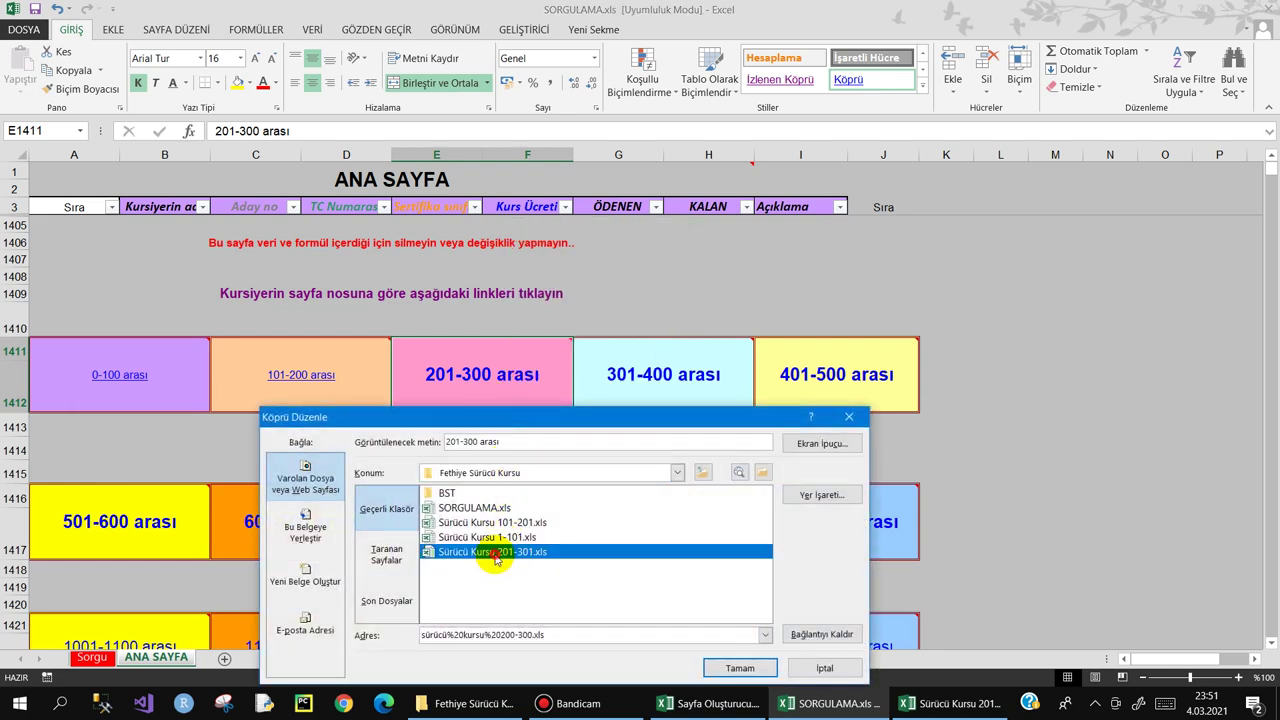
click(735, 666)
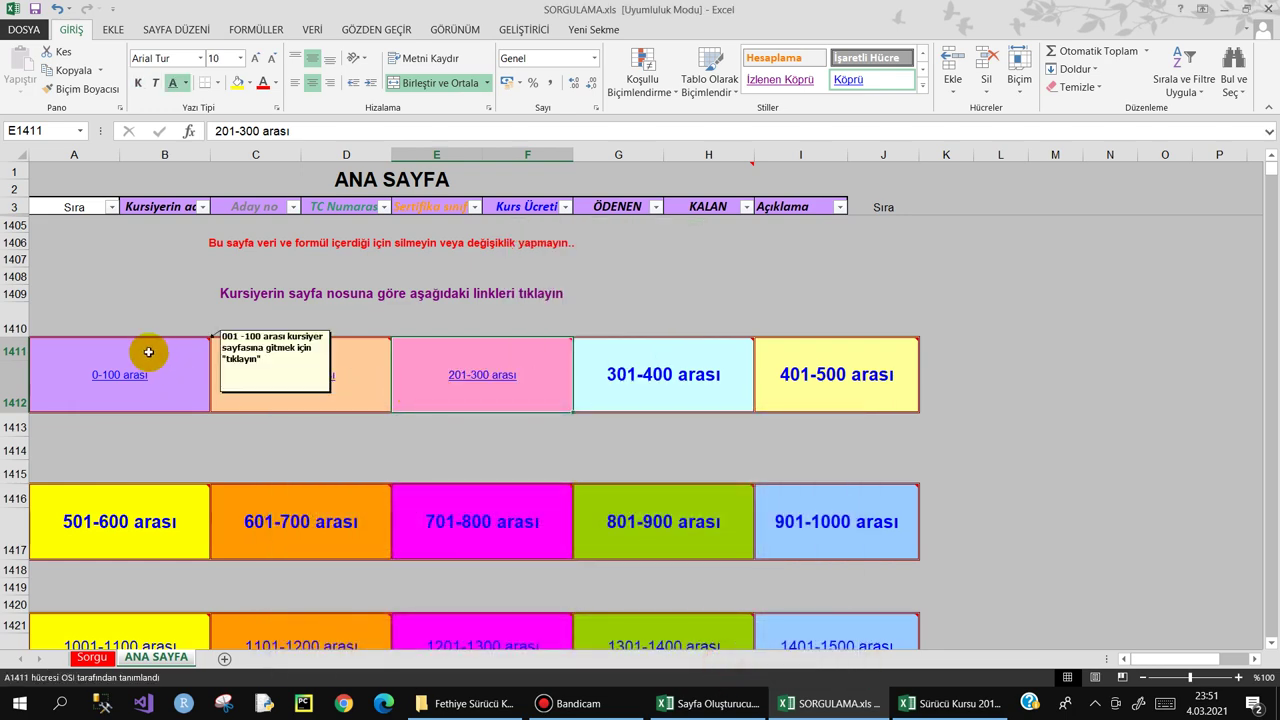
Step: Give the three range link cells A1411:F1412 a red fill with white 18-point text
drag(155, 349, 495, 378)
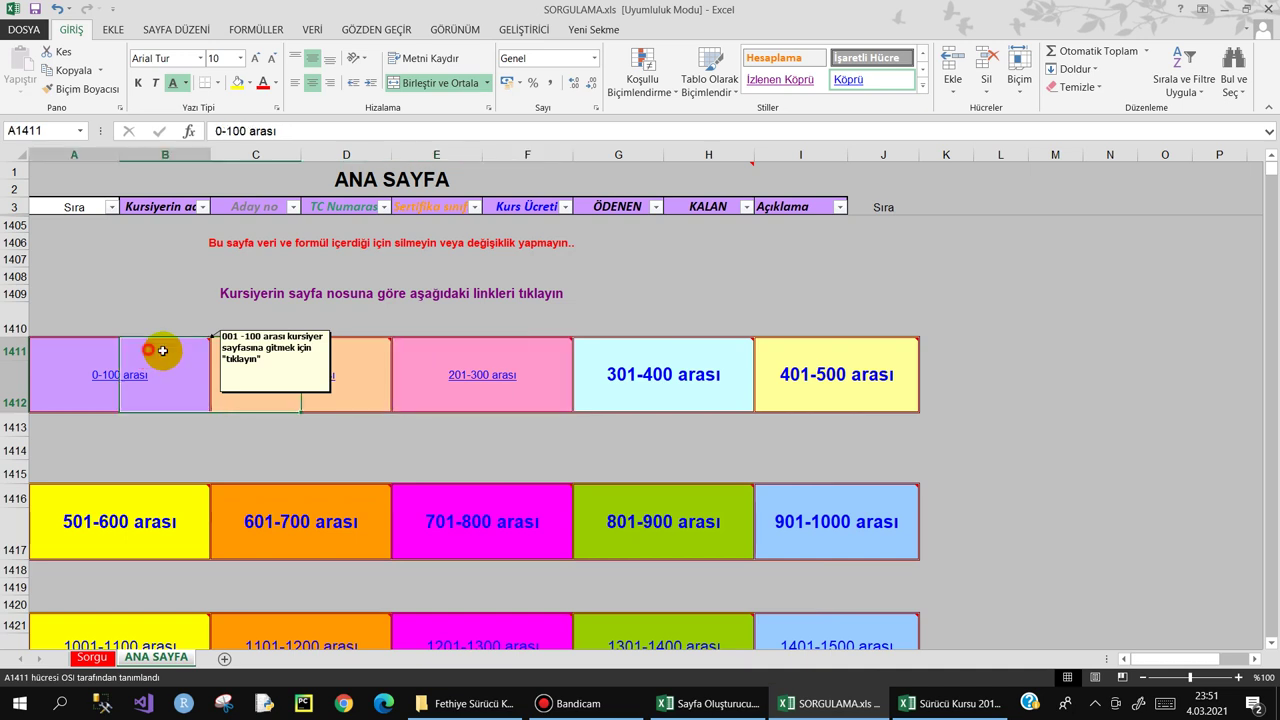
click(254, 58)
click(254, 58)
click(255, 59)
click(256, 60)
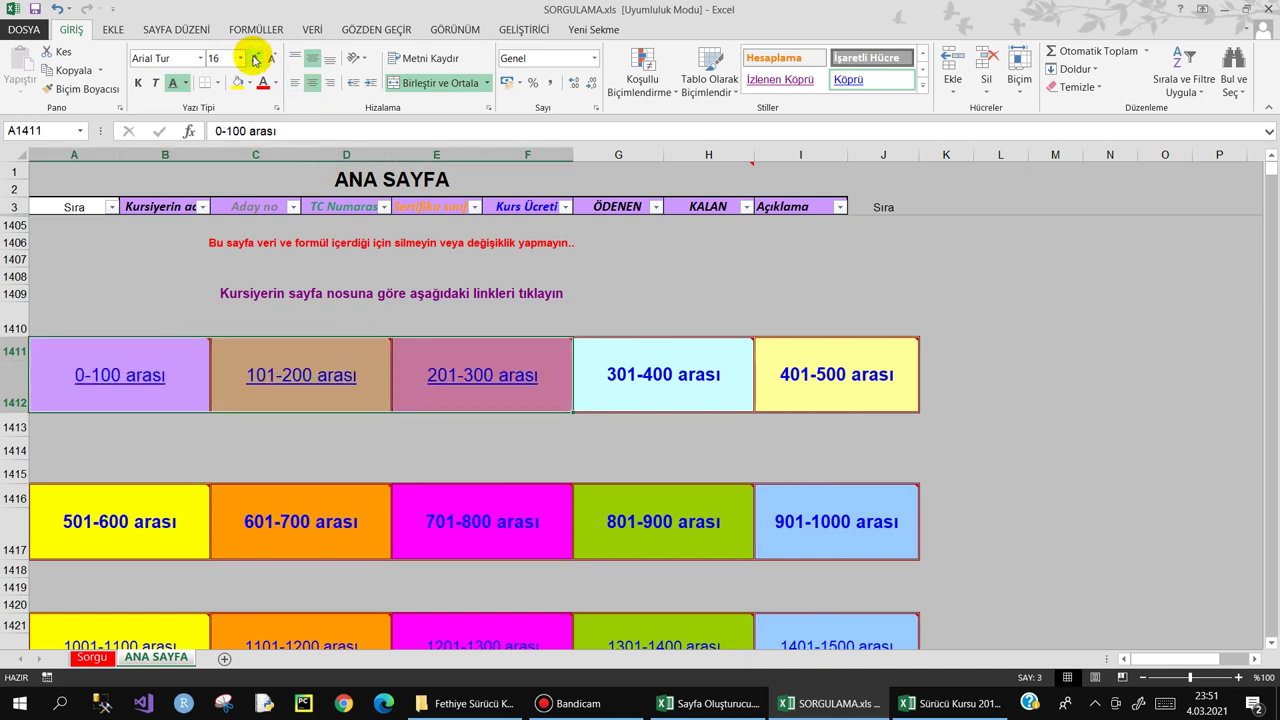
click(254, 58)
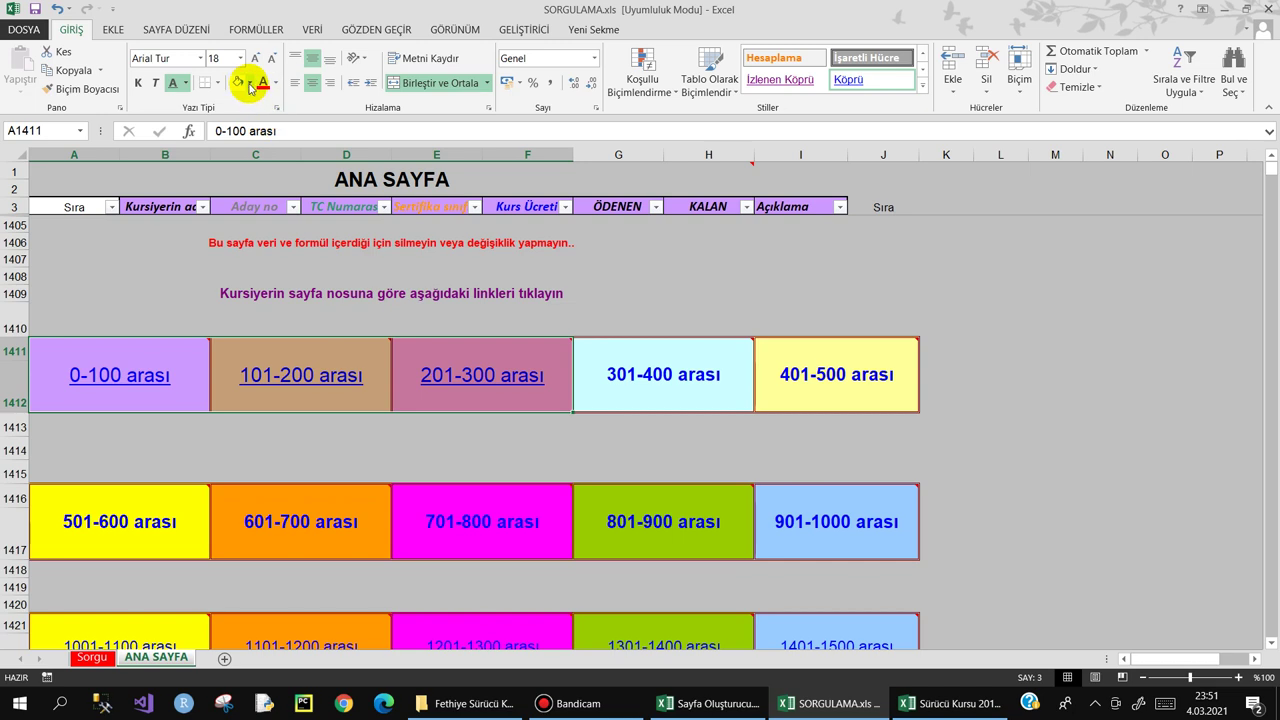
click(249, 84)
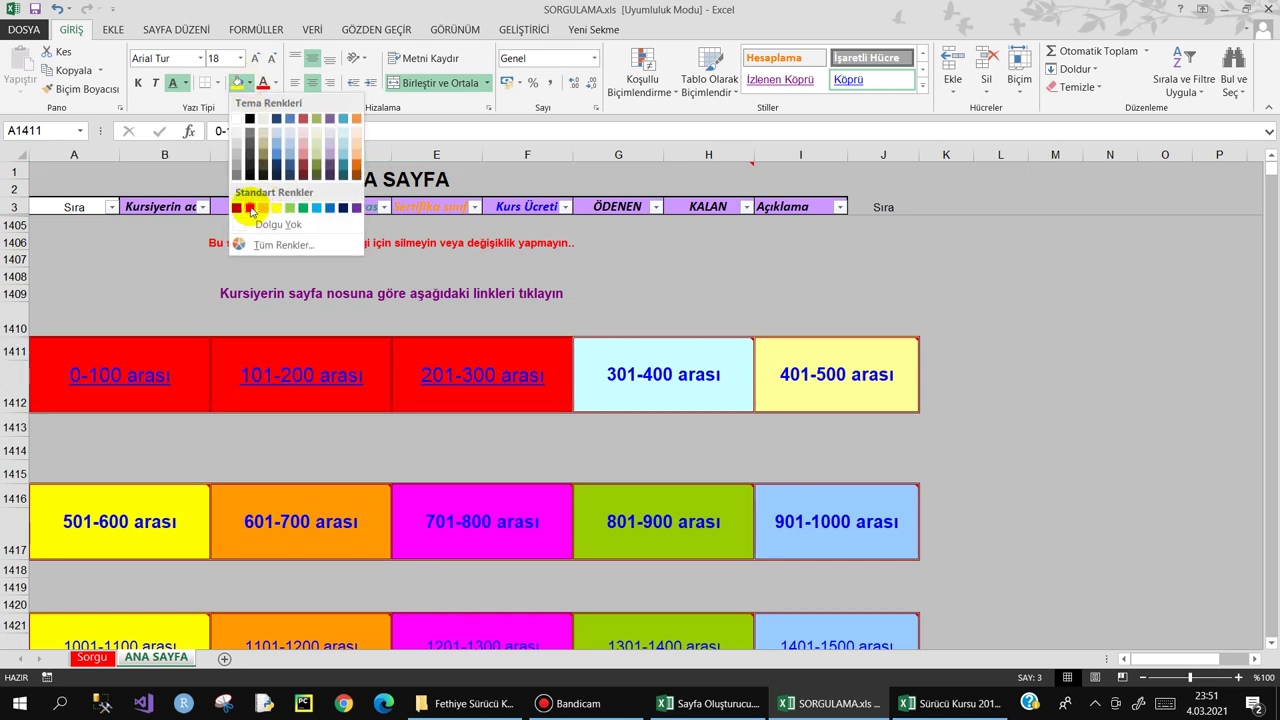
click(250, 210)
click(281, 84)
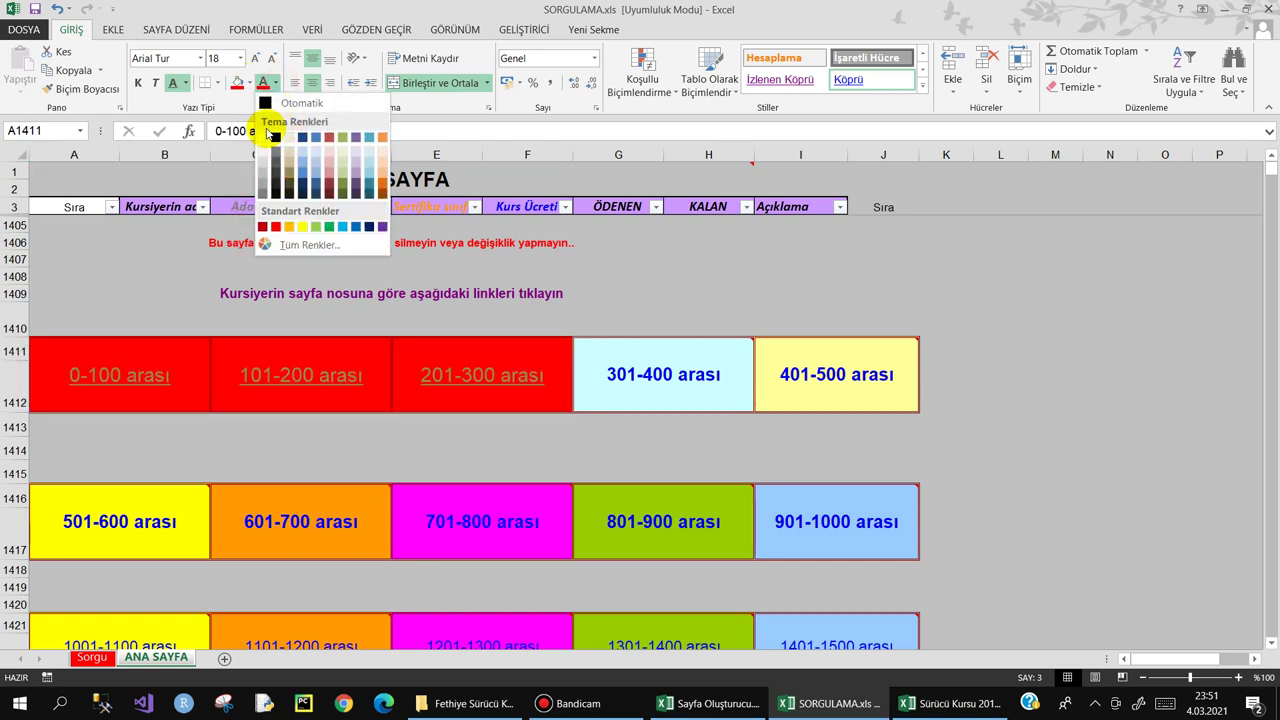
click(264, 130)
click(680, 295)
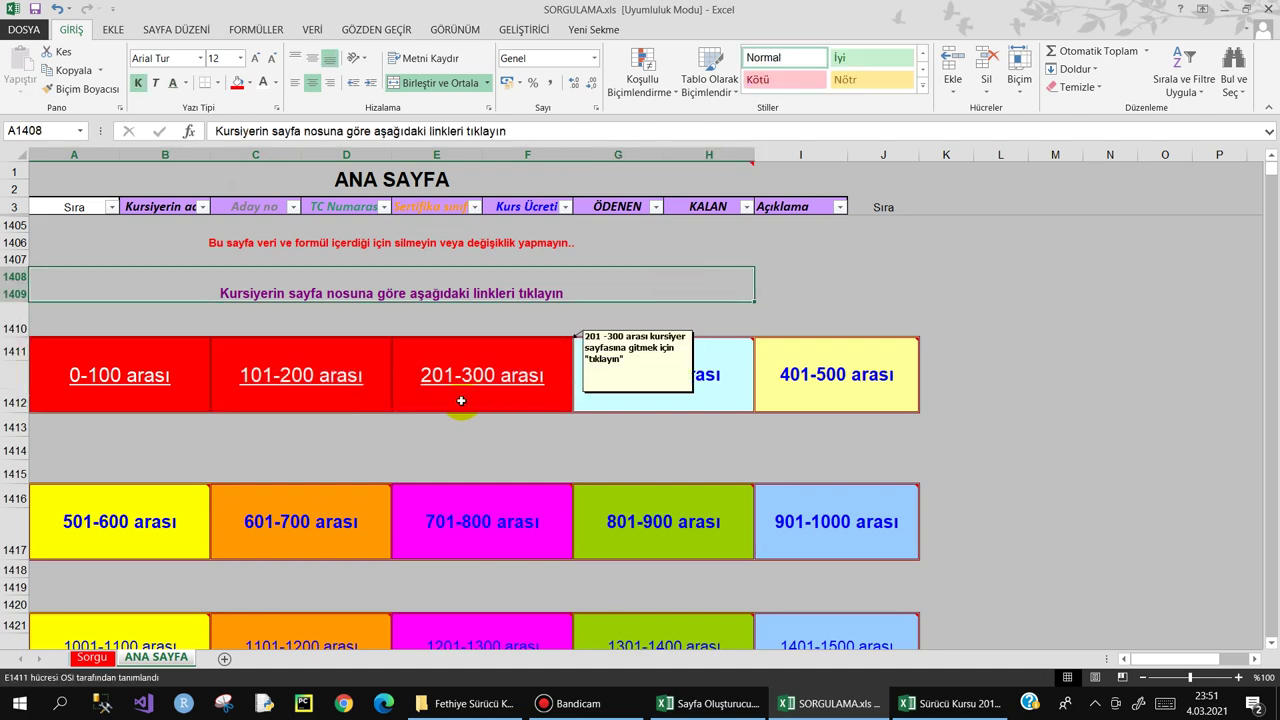
click(620, 398)
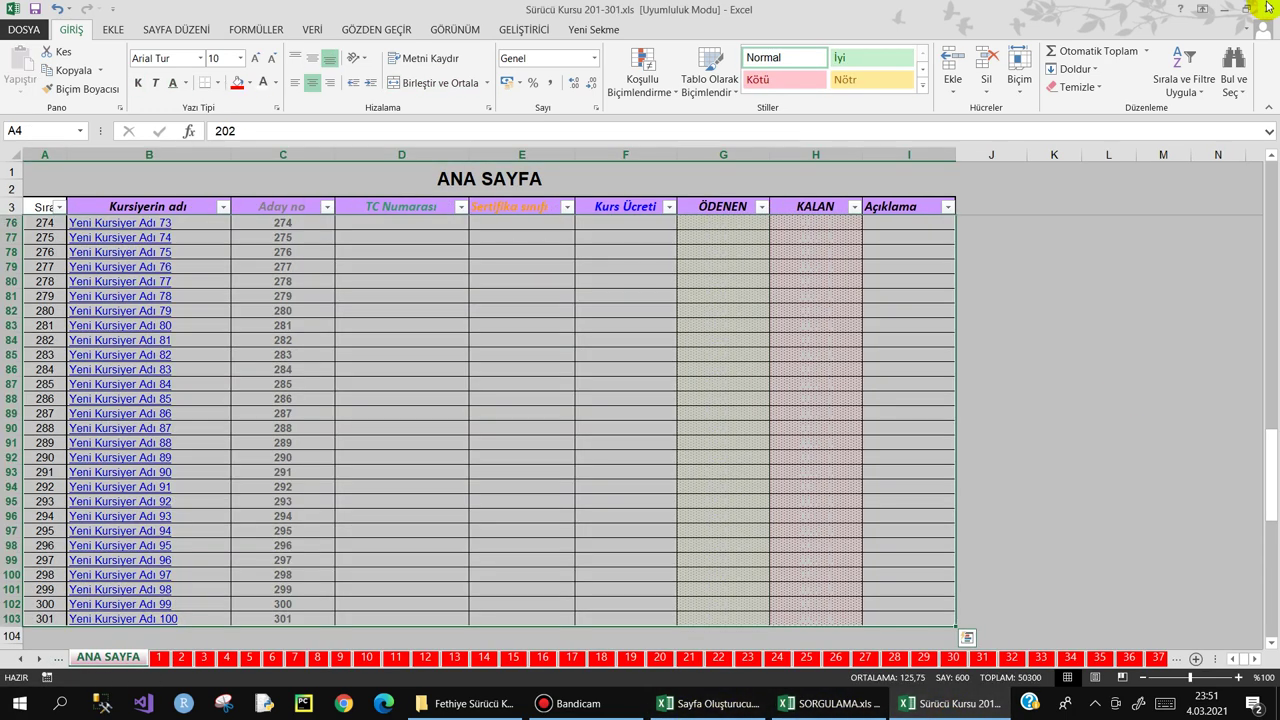
Step: Close the Sürücü Kursu 201-301 workbook, answering its save prompt
click(1267, 7)
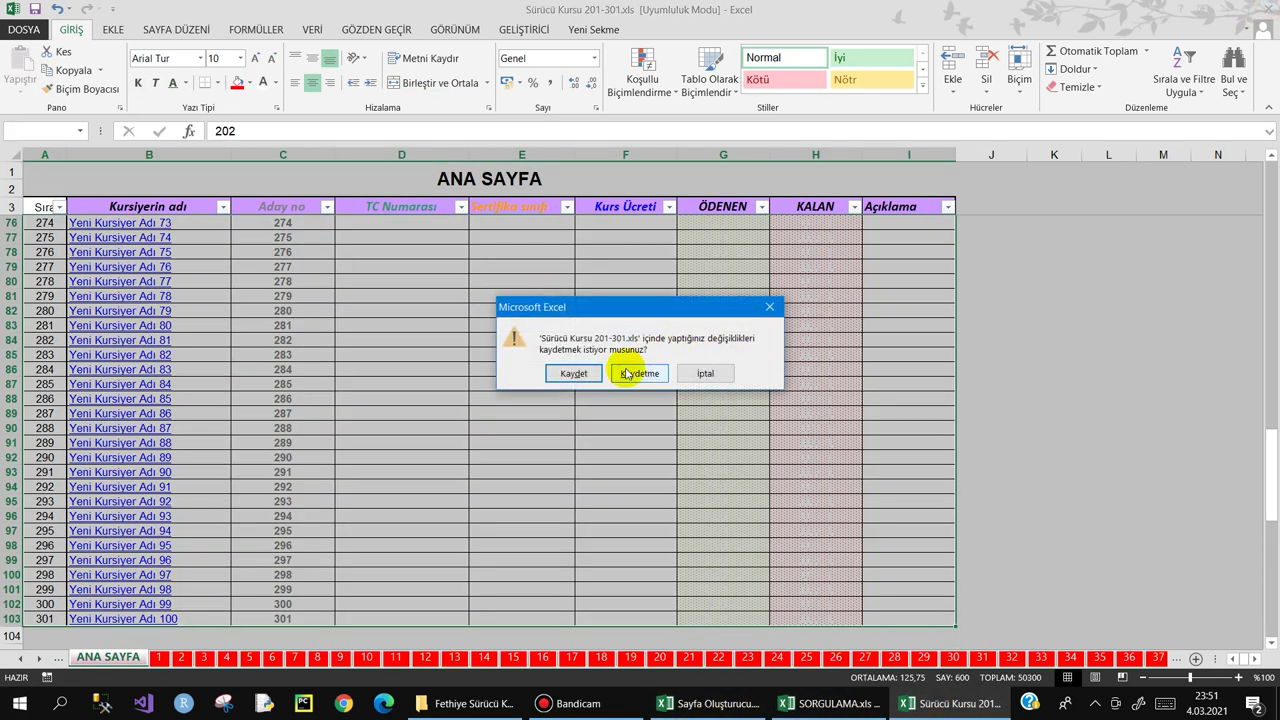
click(588, 376)
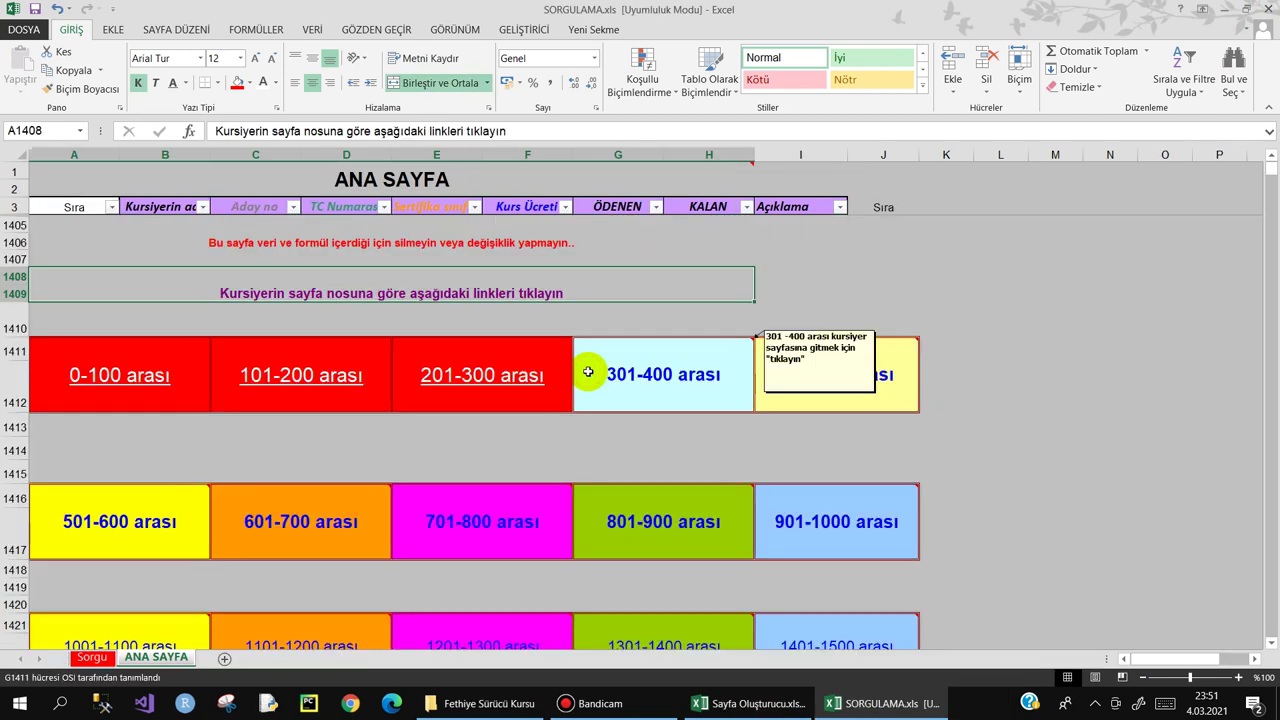
click(750, 703)
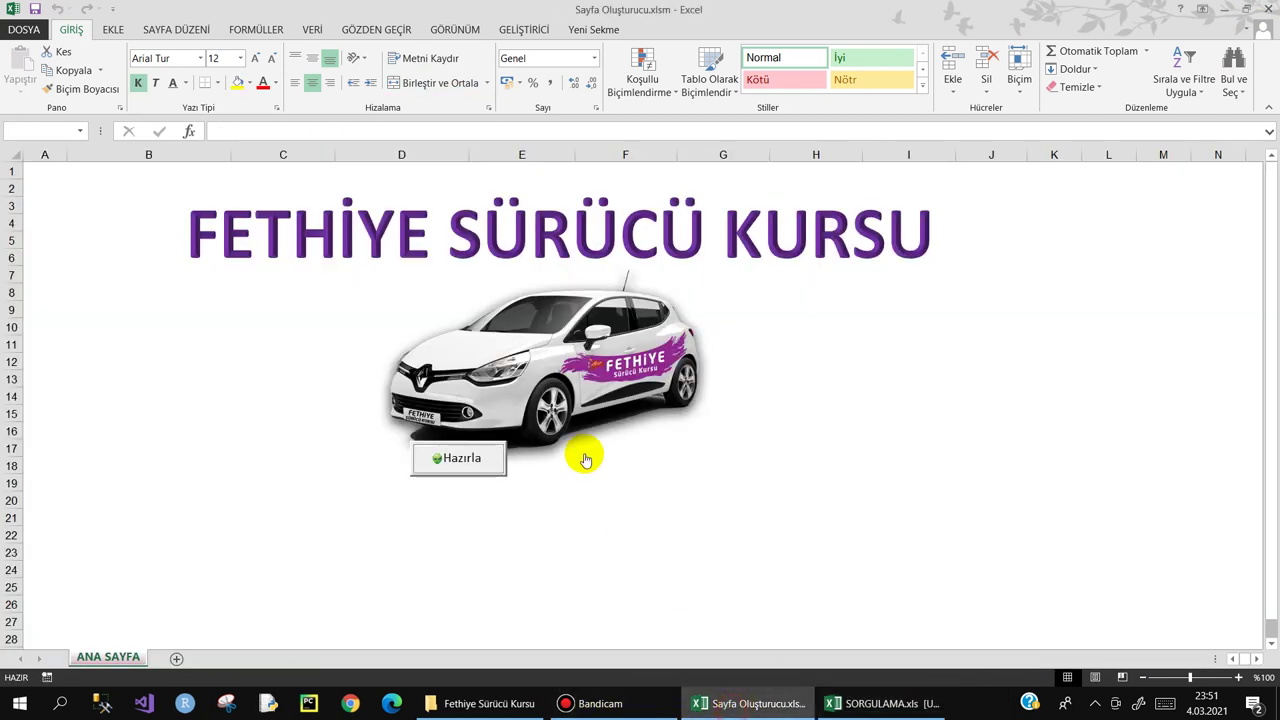
Step: Run Sayfa Oluşturucu's Hazırla with 301 in both fields to create a new file in Belgeler
click(463, 466)
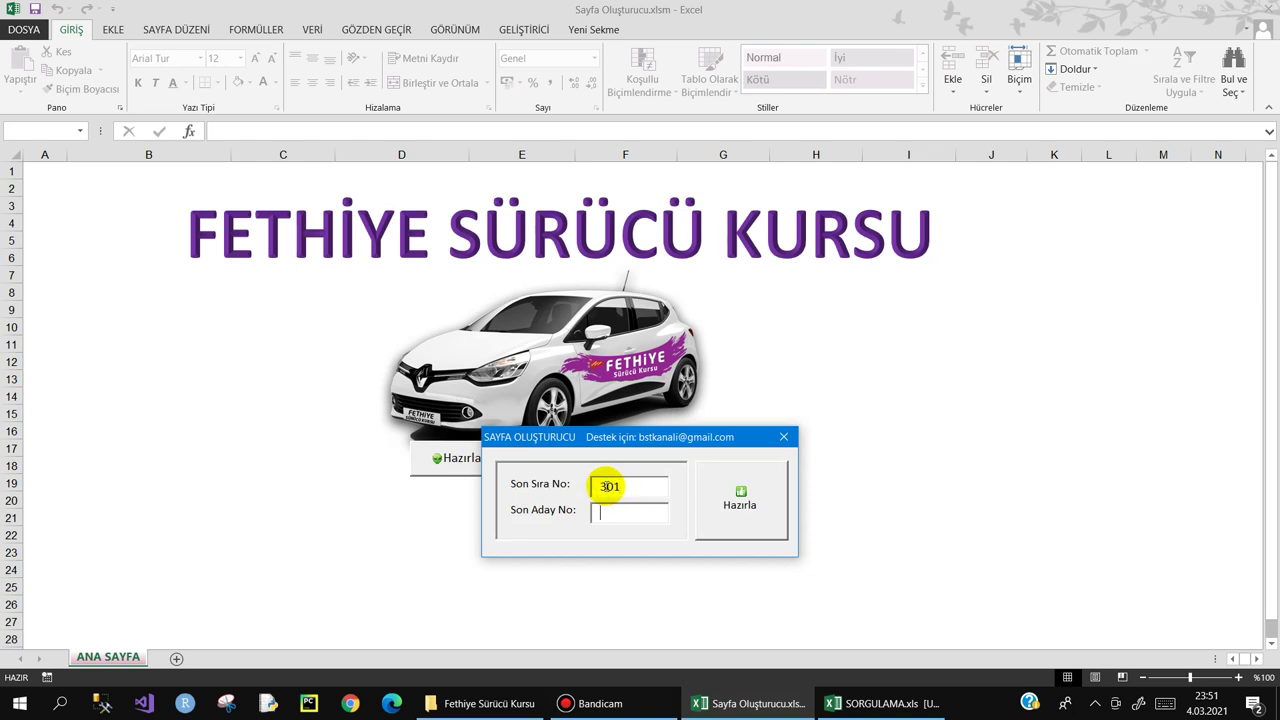
text(301)
click(737, 506)
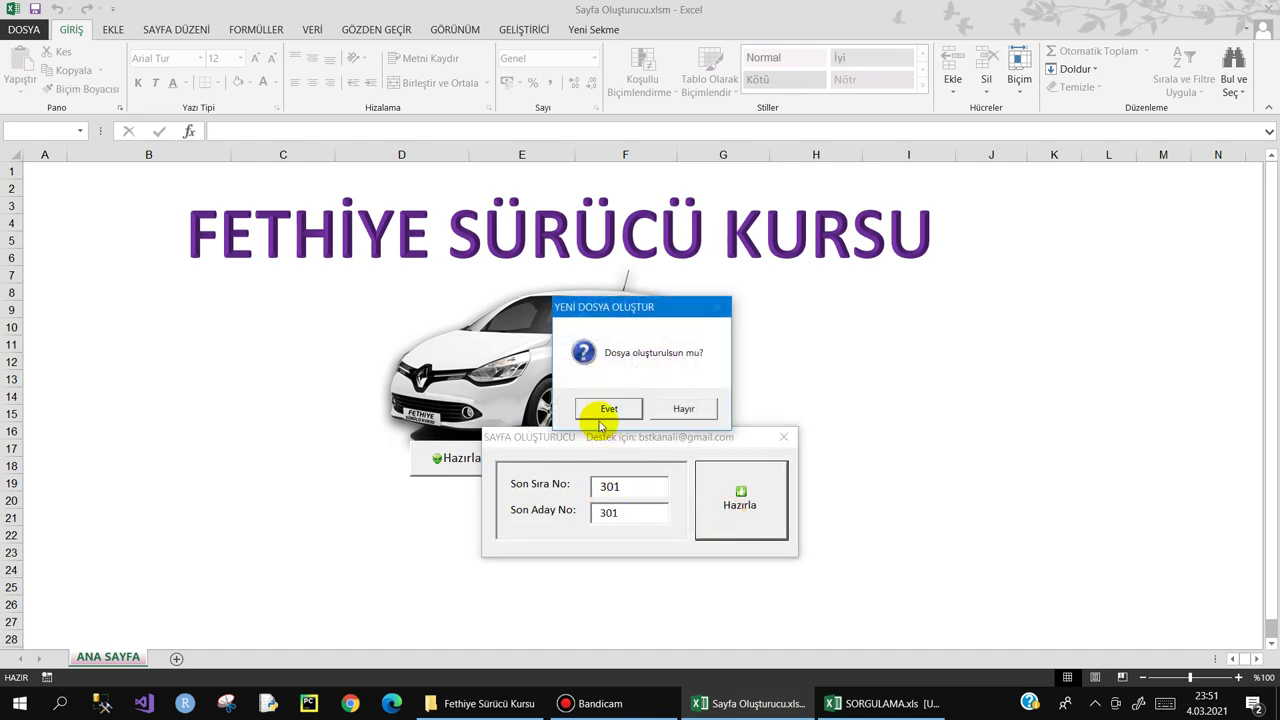
click(607, 414)
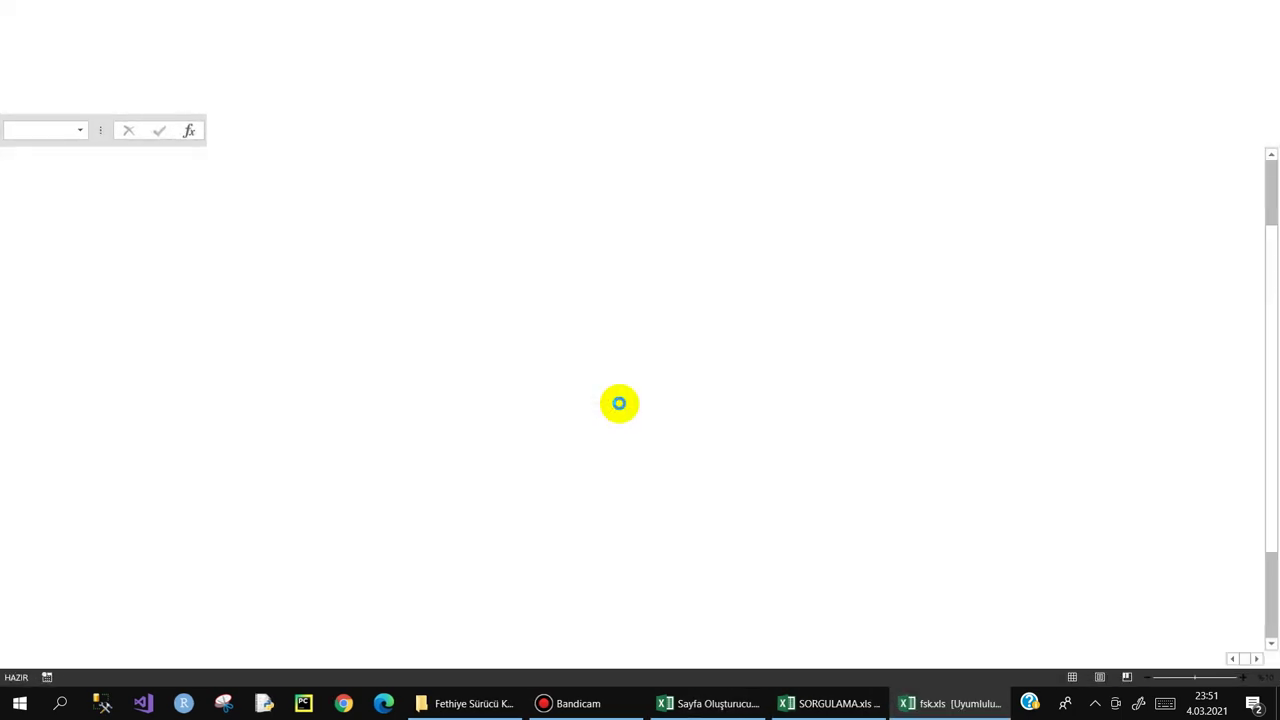
mouse_move(486, 690)
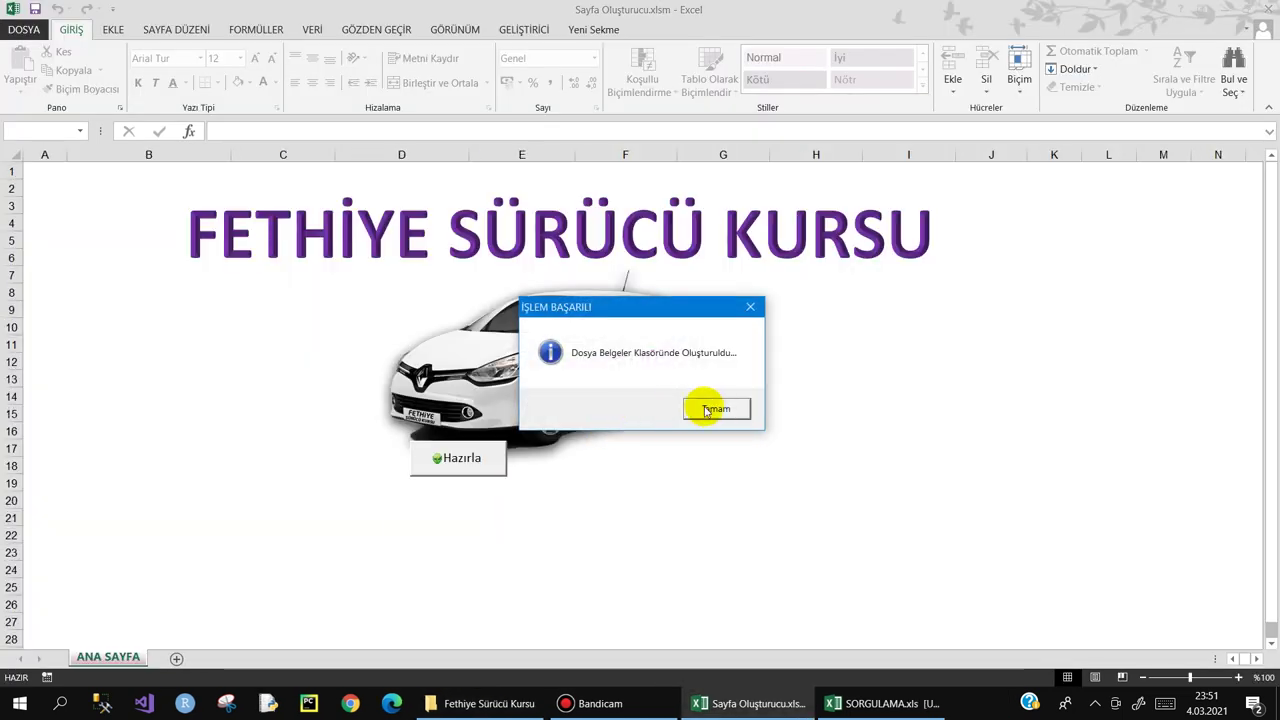
click(716, 407)
click(489, 703)
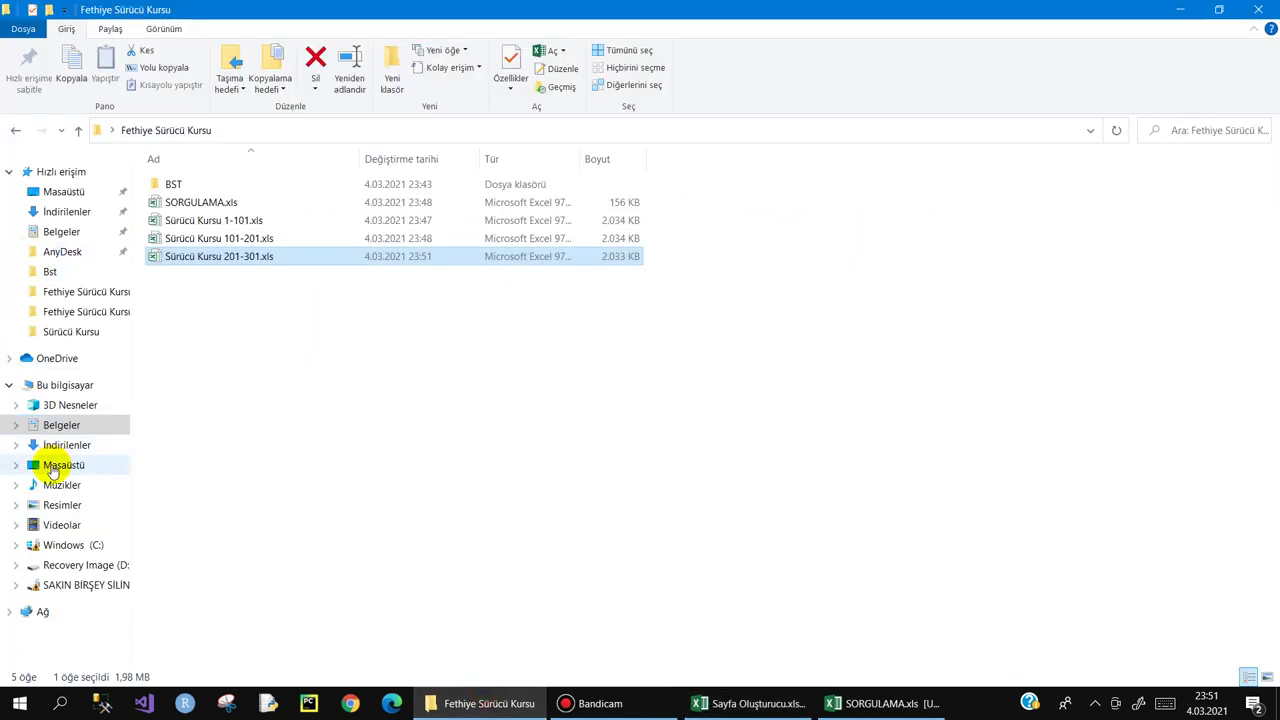
Step: Copy Sürücü Kursu 301-401.xls from Belgeler and paste it into the Fethiye Sürücü Kursu folder
click(35, 425)
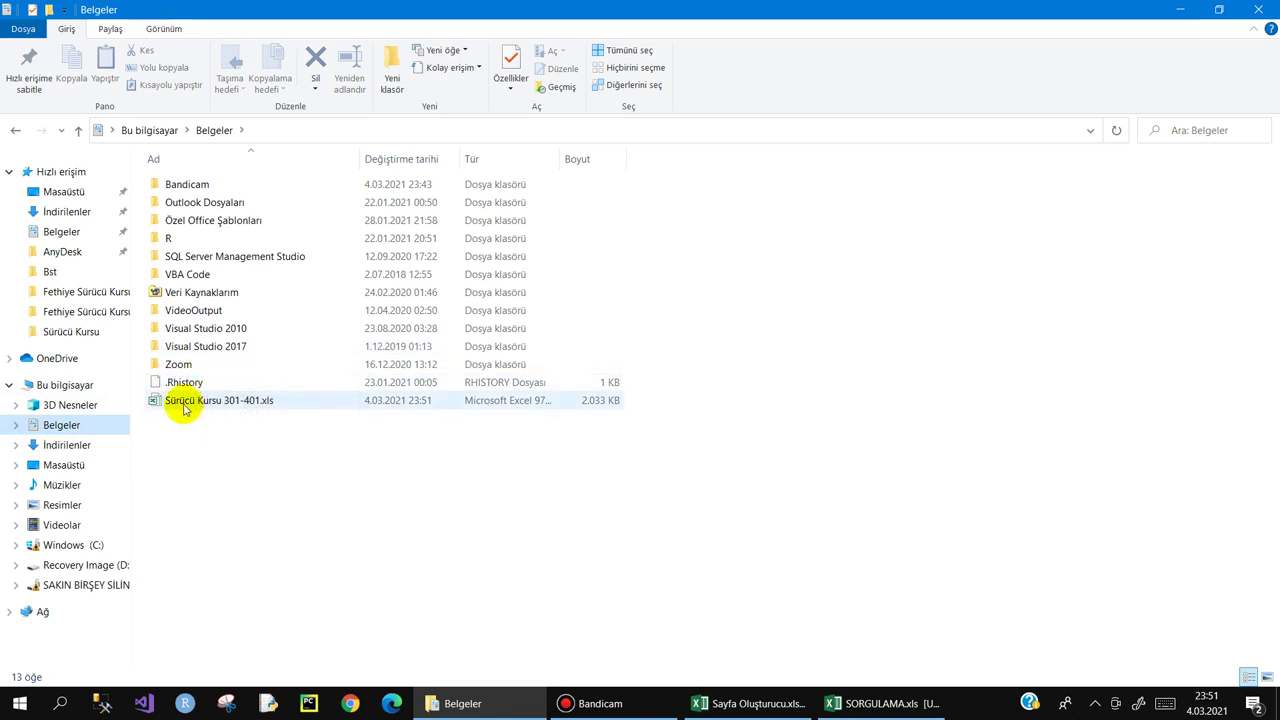
right_click(251, 402)
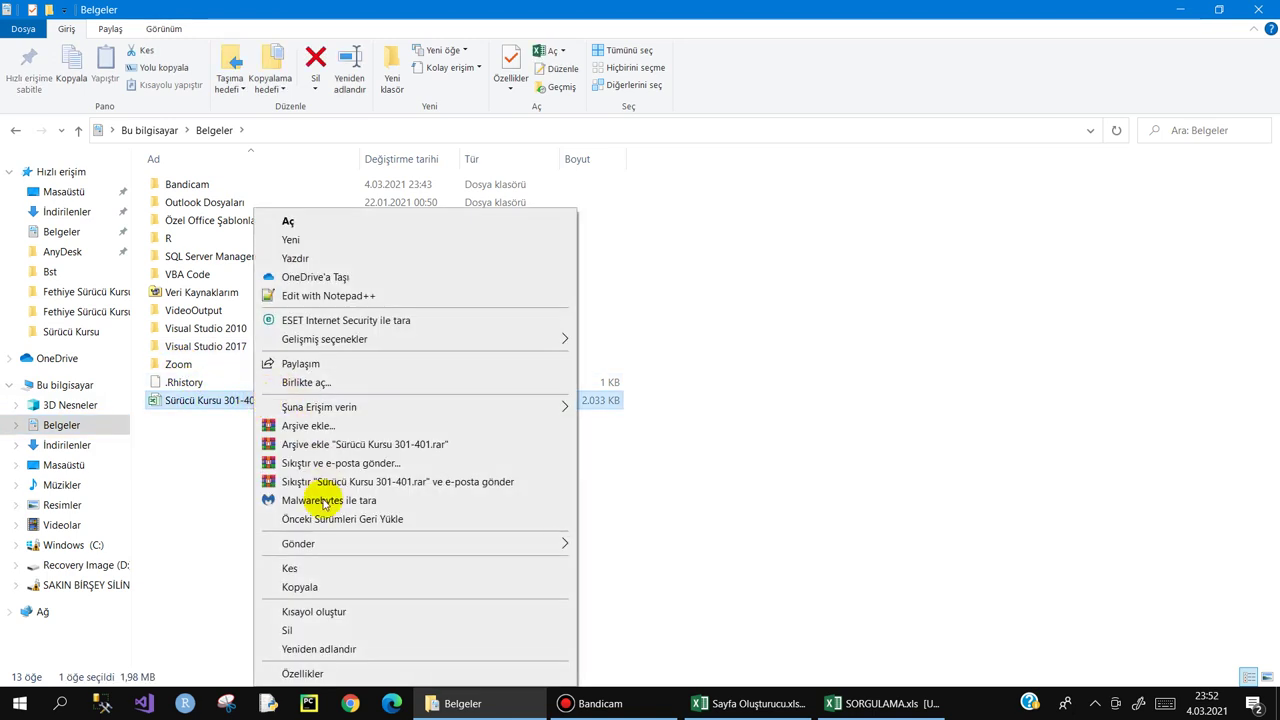
click(300, 588)
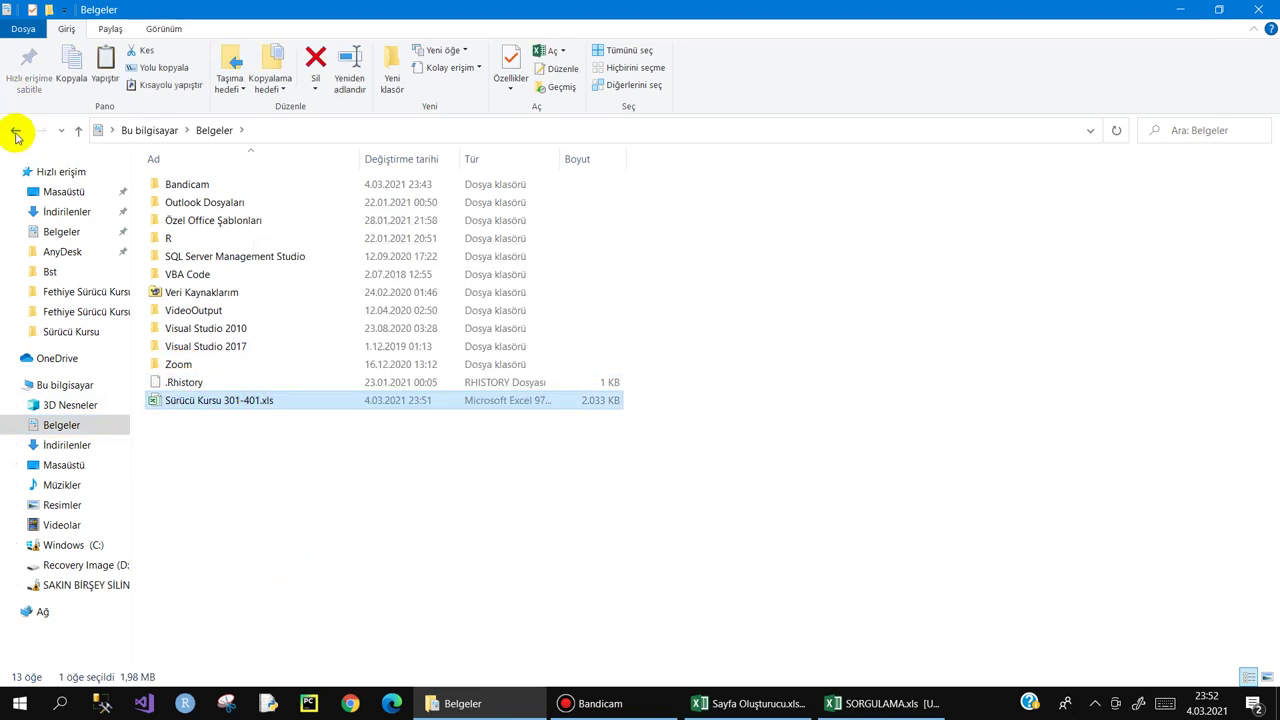
click(16, 132)
right_click(234, 287)
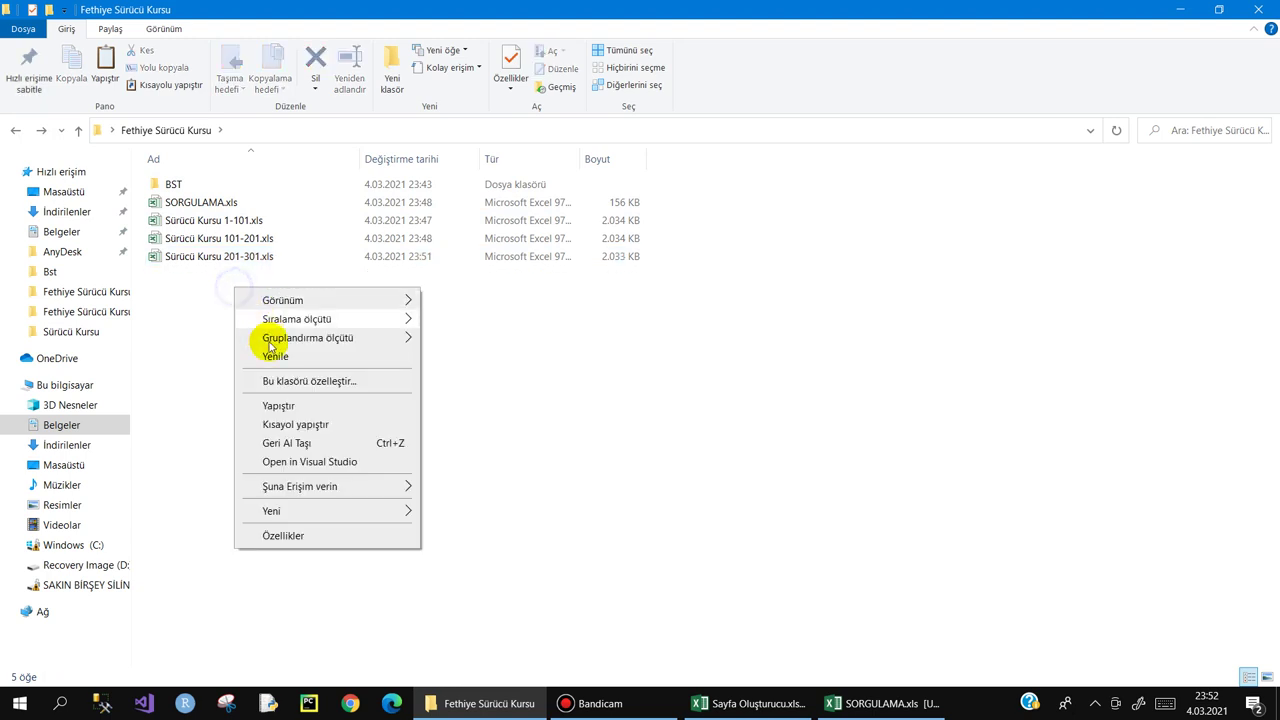
click(278, 406)
click(903, 705)
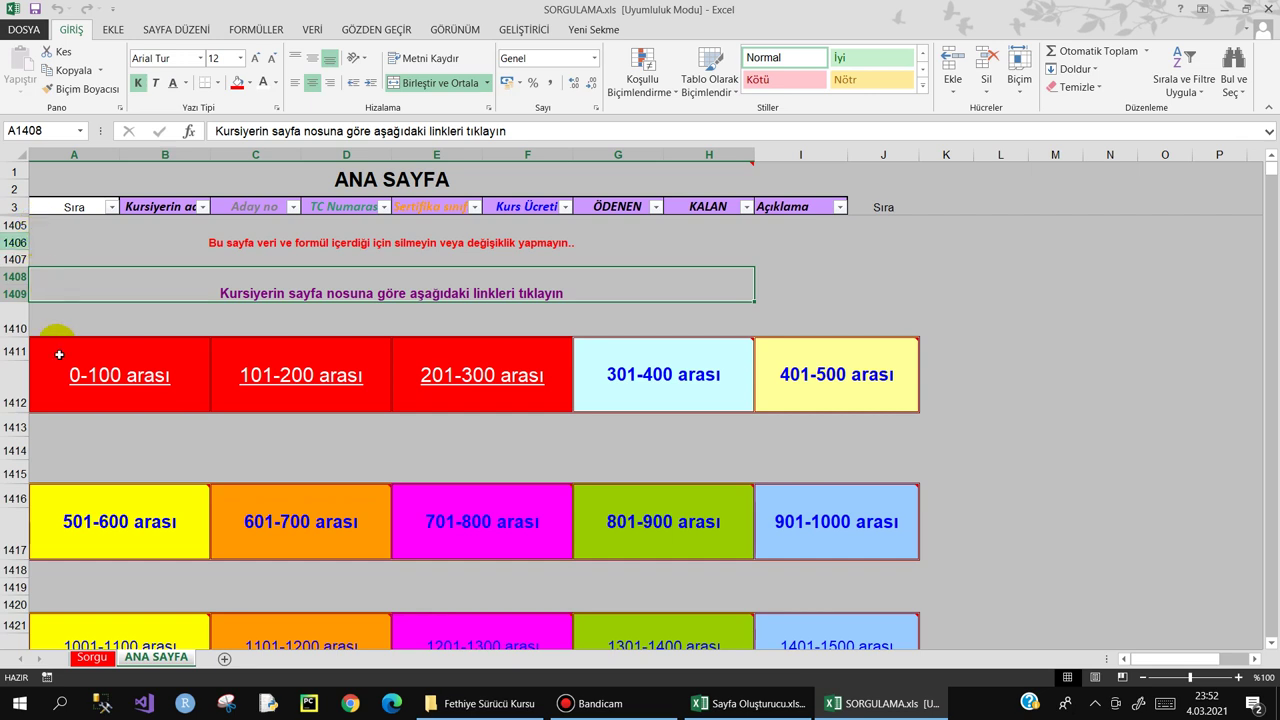
Step: Unhide the hidden student rows on ANA SAYFA with Göster
click(14, 209)
right_click(14, 209)
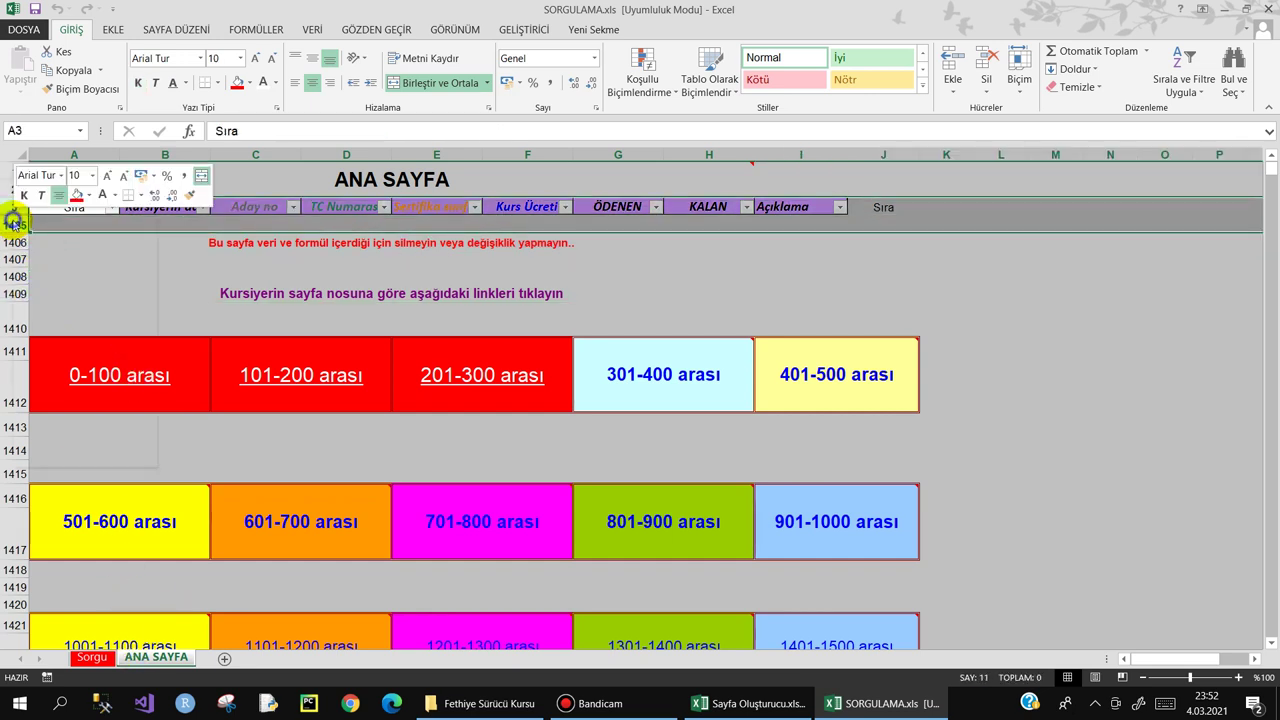
click(55, 455)
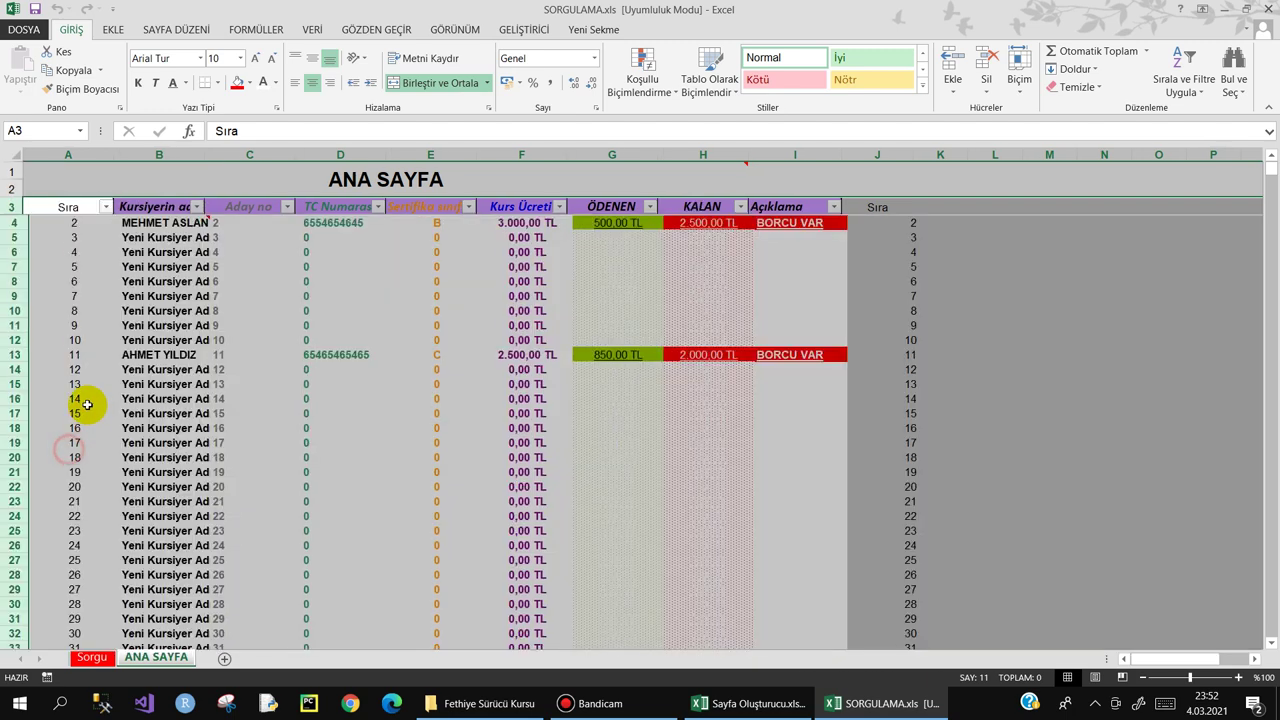
Step: Select A304 below the last entry and bring up the Sürücü Kursu 301-401 workbook
scroll(90, 370, down, 5)
scroll(70, 400, down, 7)
scroll(64, 430, down, 7)
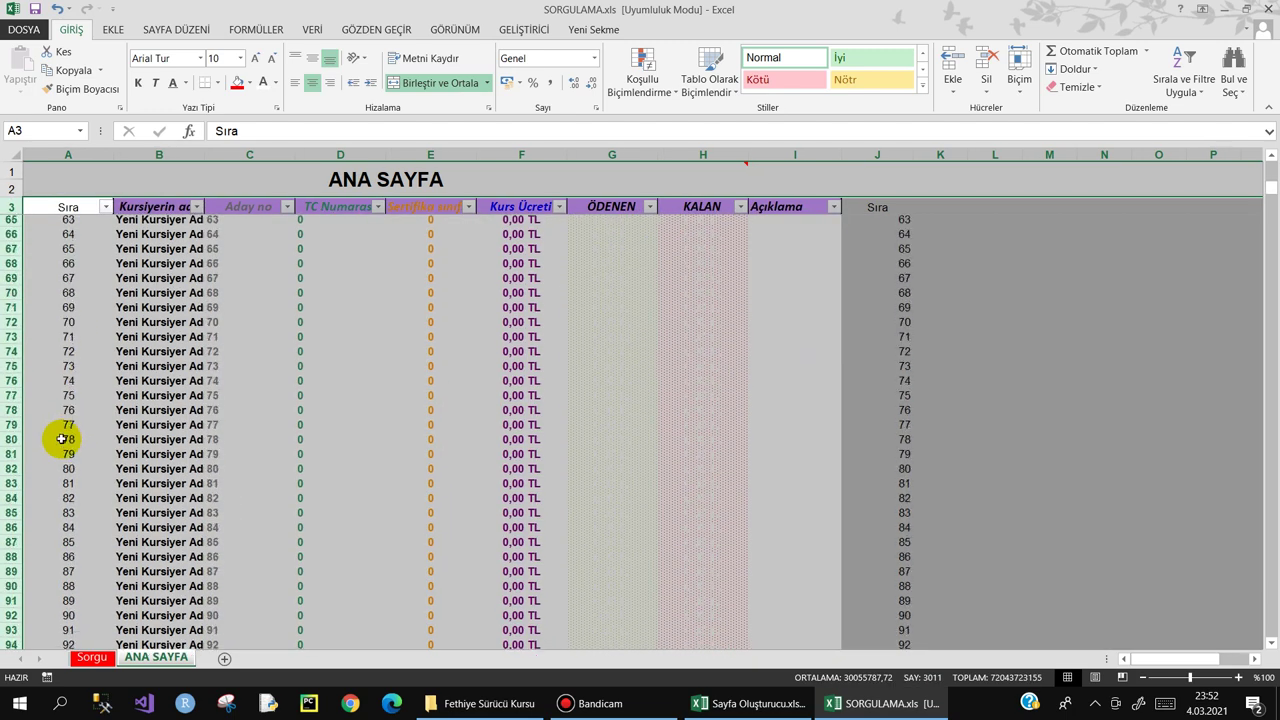
scroll(58, 448, down, 15)
scroll(55, 450, down, 12)
scroll(56, 446, down, 7)
scroll(57, 438, down, 12)
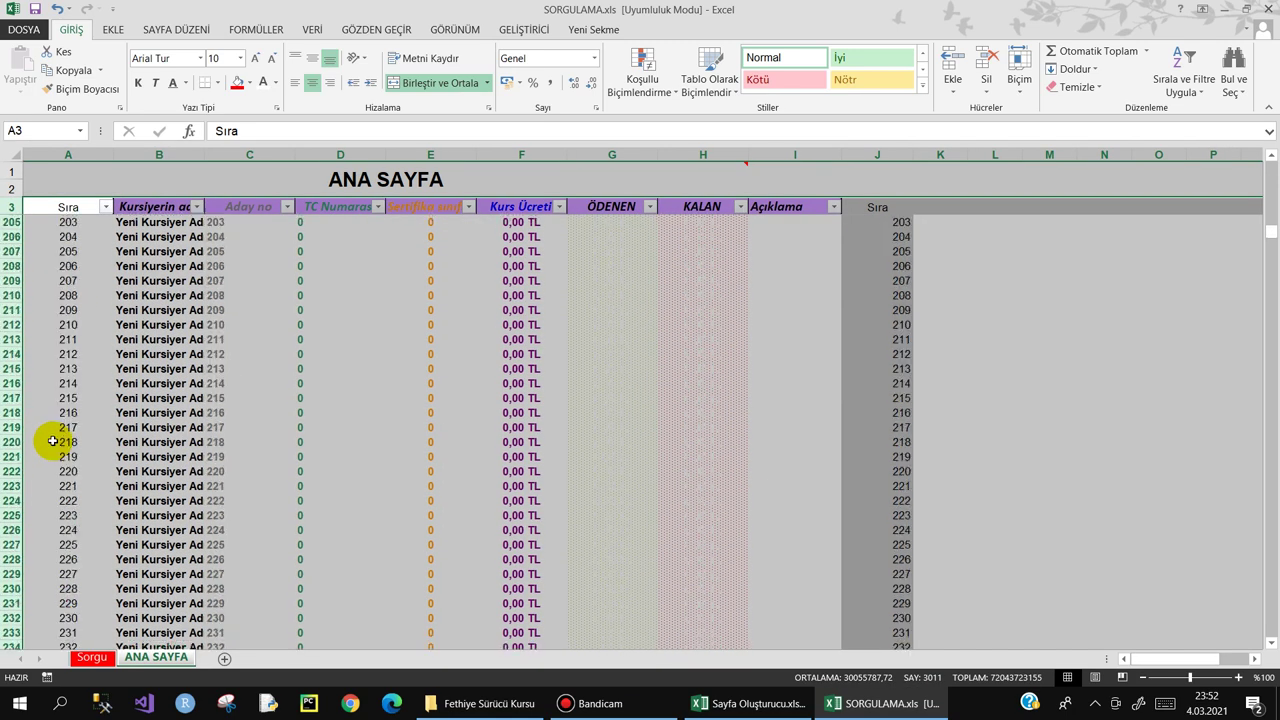
scroll(54, 438, down, 8)
scroll(52, 438, down, 7)
scroll(51, 436, down, 12)
scroll(51, 434, down, 6)
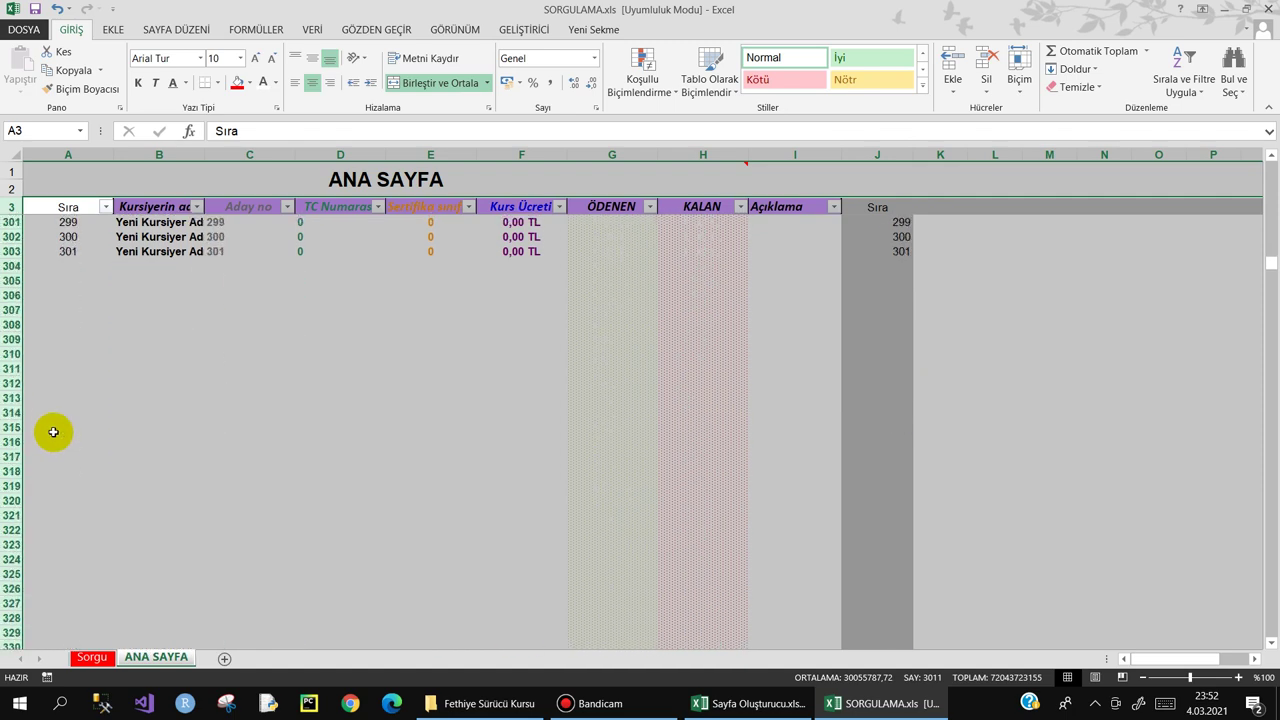
scroll(63, 342, up, 1)
click(63, 309)
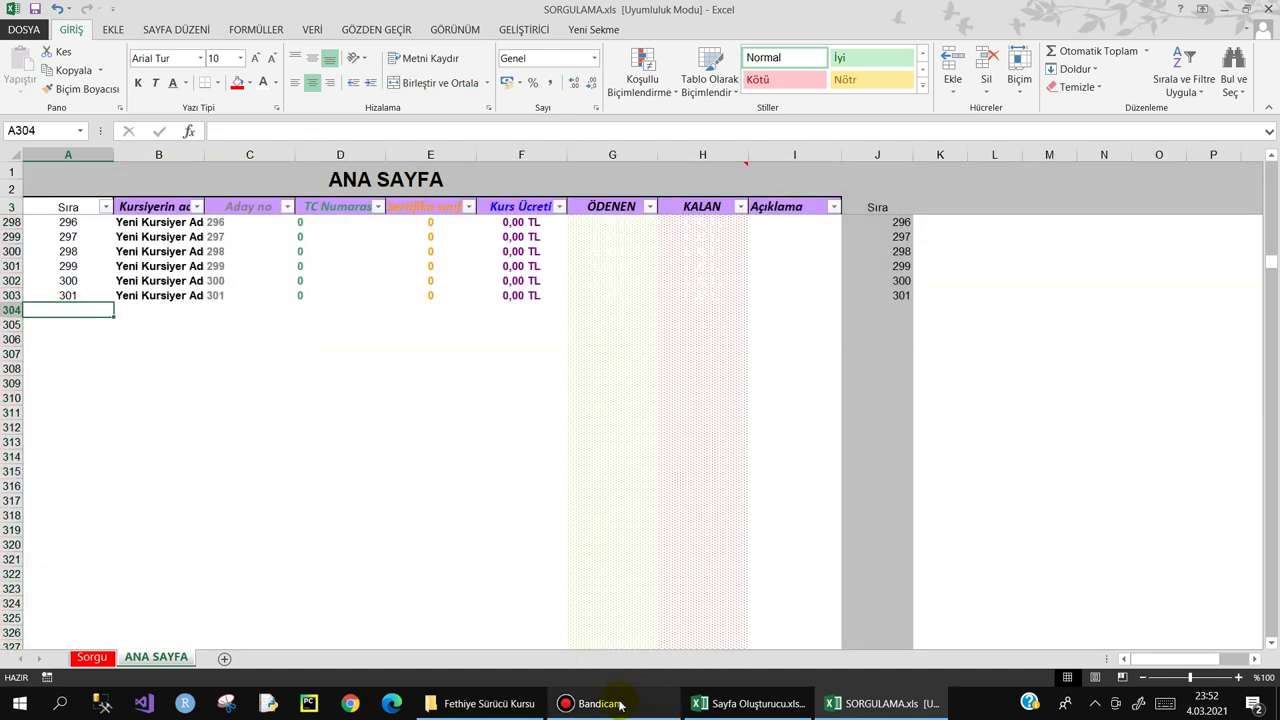
click(483, 703)
key(alt+Tab)
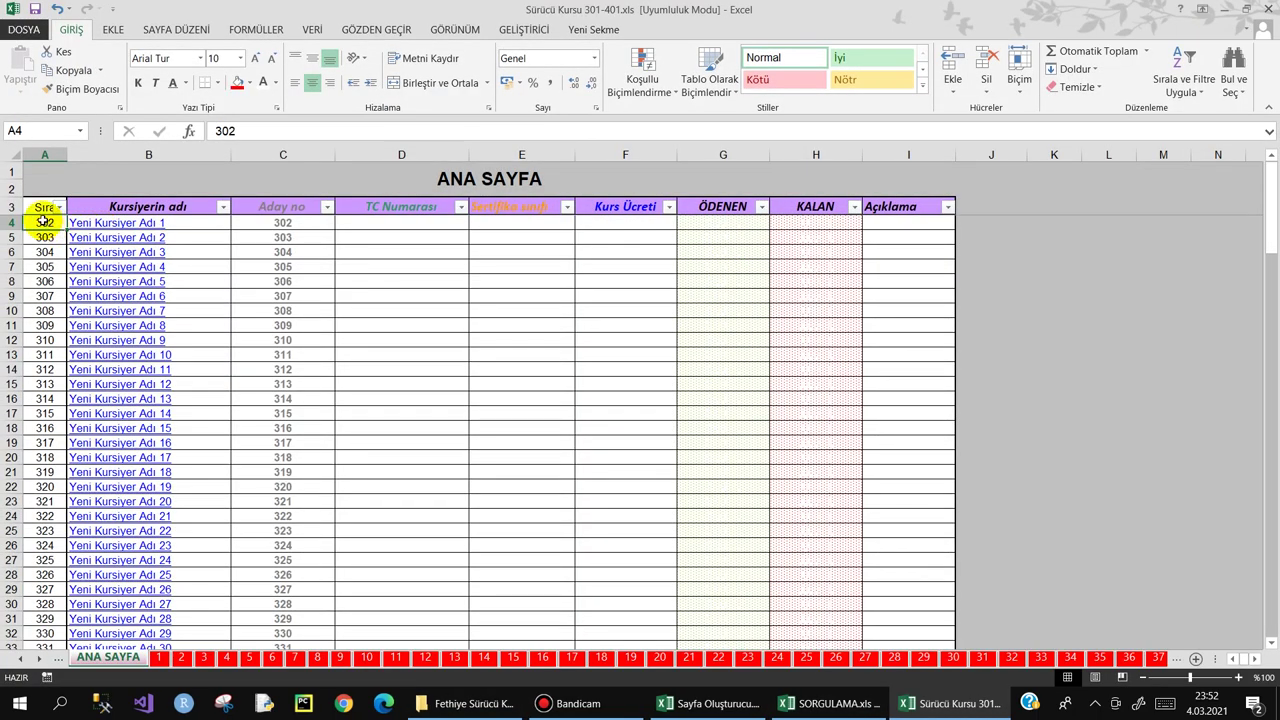
Step: Copy rows A4:I103 from Sürücü Kursu 301-401.xls
mouse_move(42, 220)
mouse_down()
mouse_move(917, 444)
mouse_move(907, 660)
mouse_move(908, 617)
mouse_up()
right_click(726, 411)
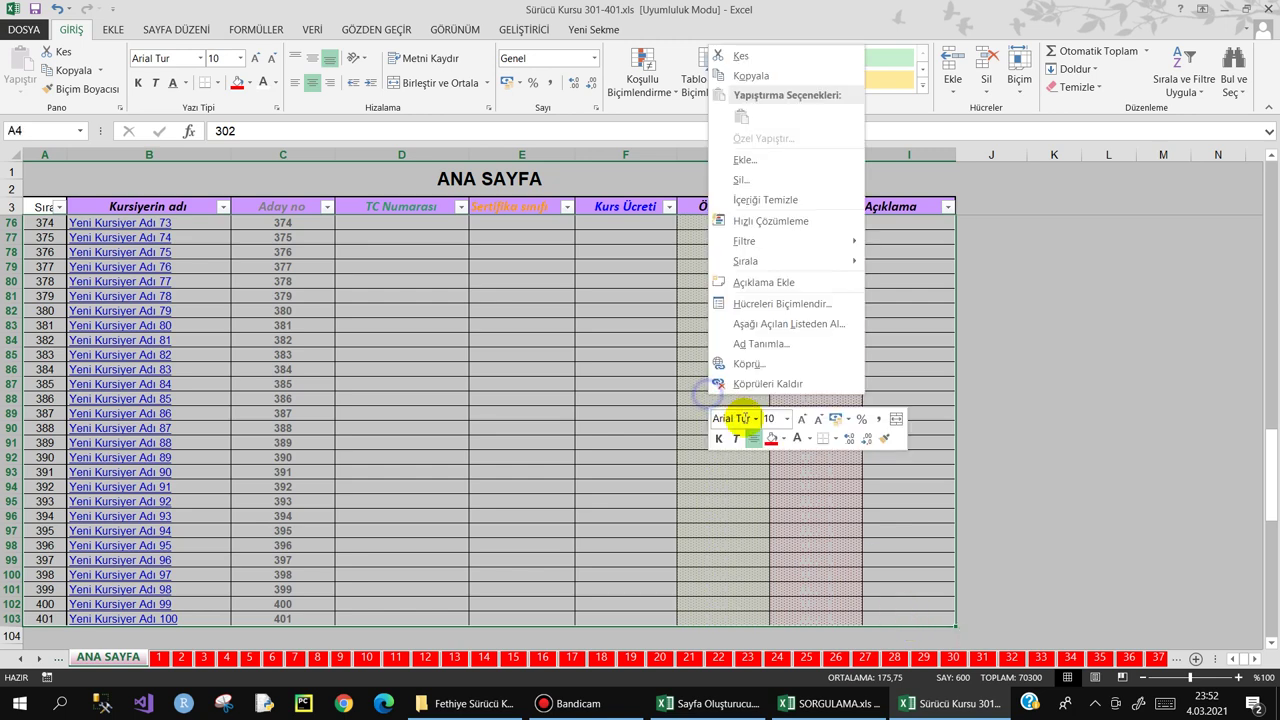
click(745, 76)
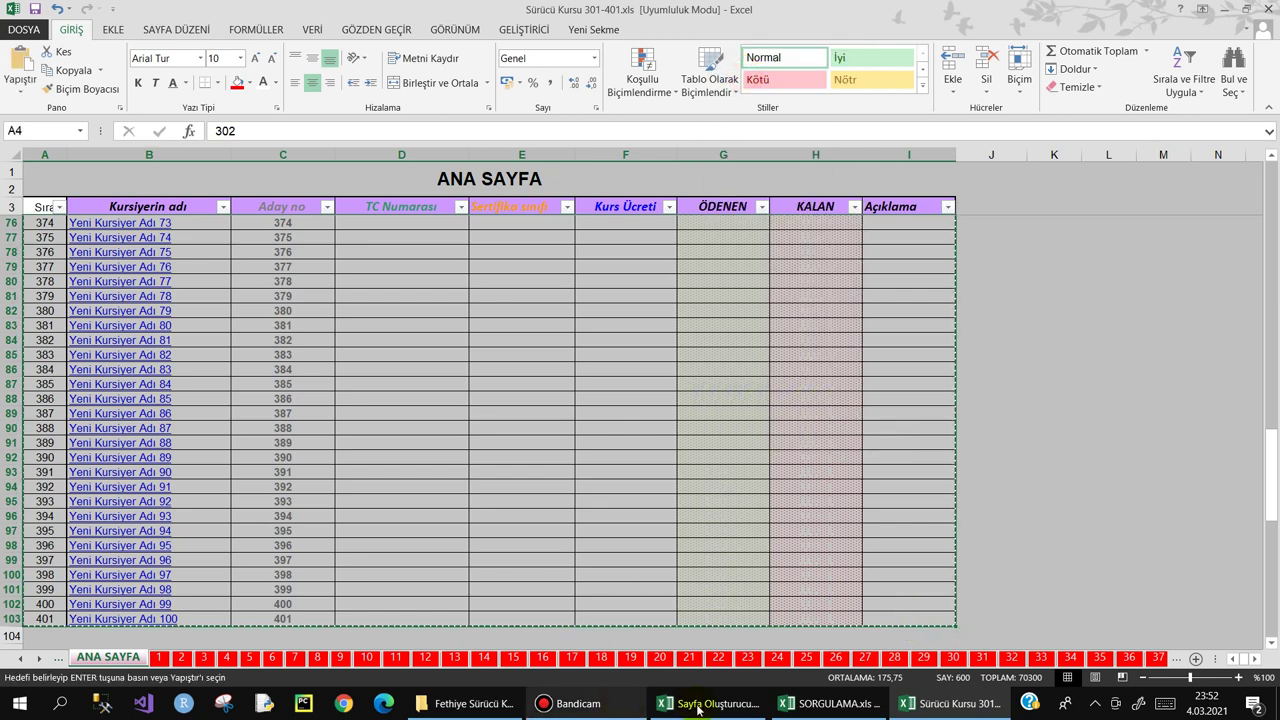
click(790, 704)
Step: Paste-link the rows at A304 and continue the Sıra numbers in column J to 401
right_click(76, 309)
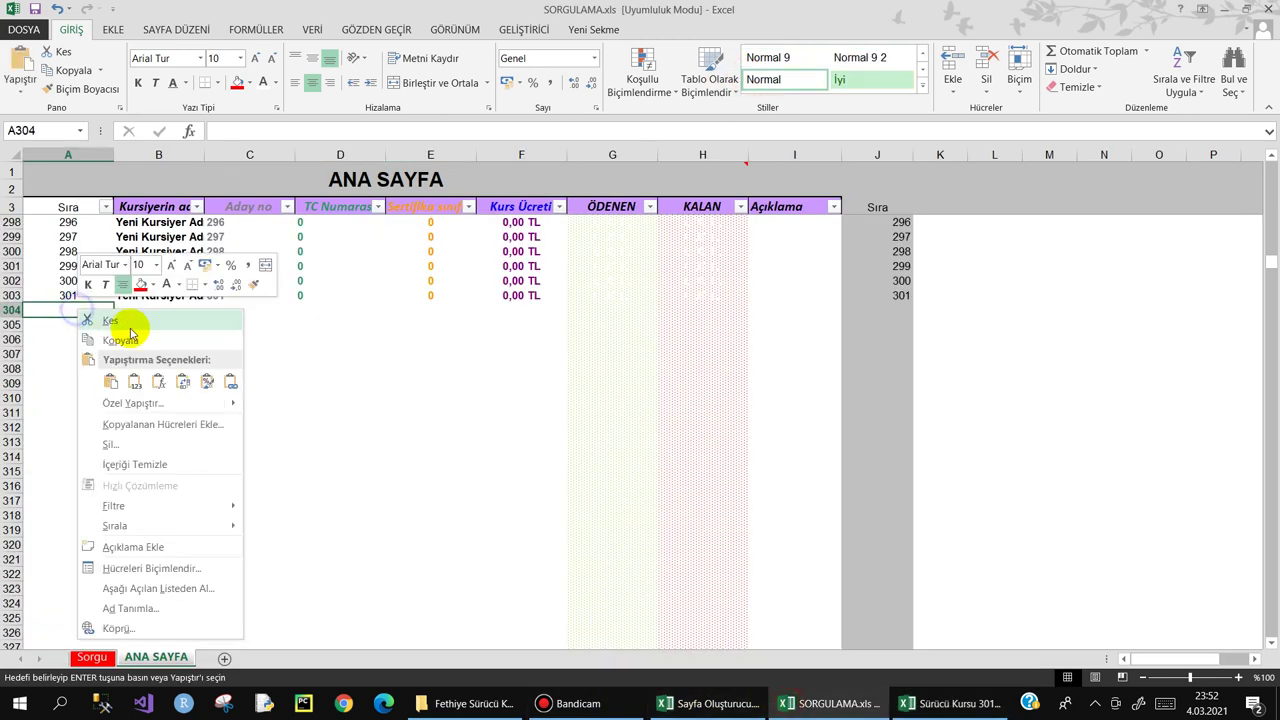
click(220, 380)
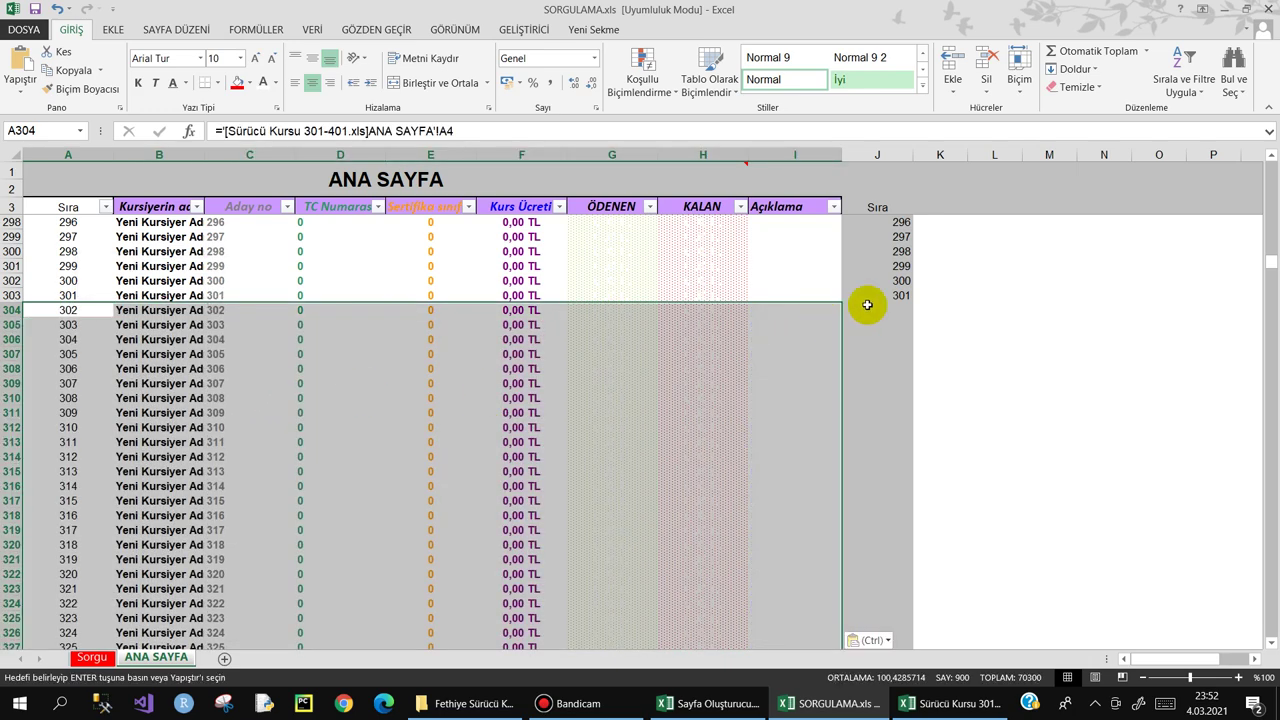
drag(893, 284, 895, 292)
double_click(913, 300)
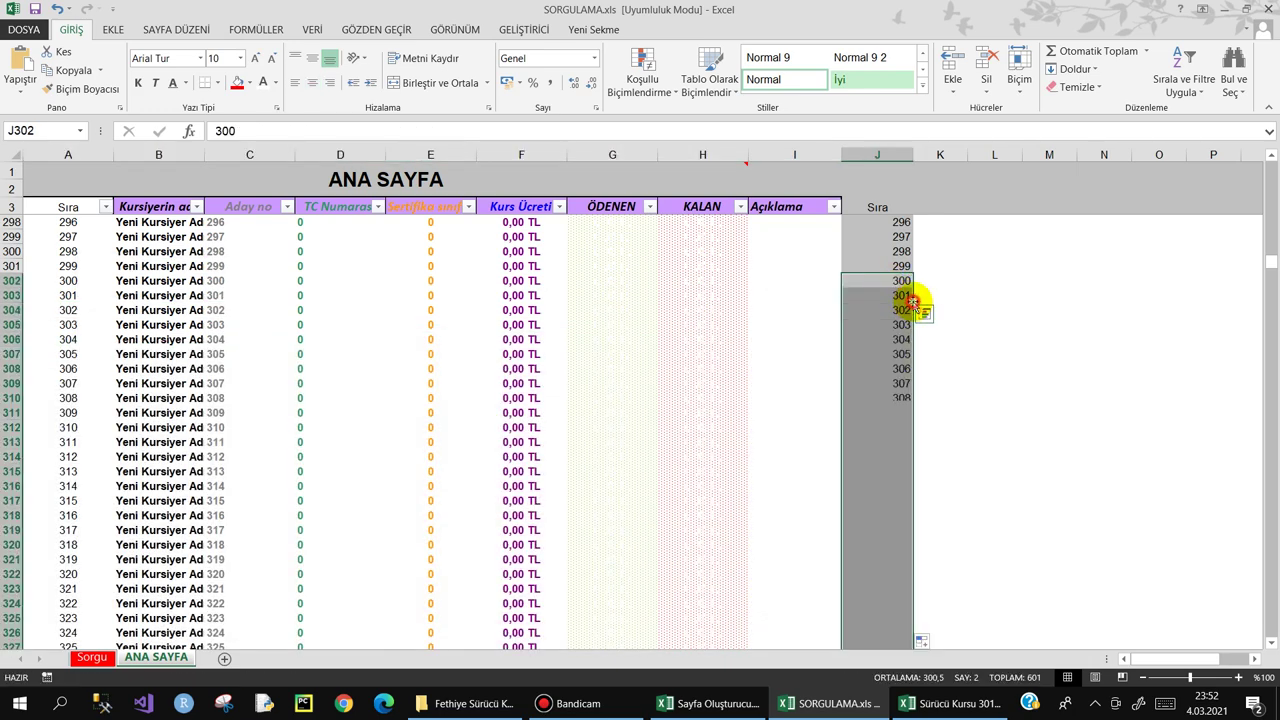
scroll(874, 360, down, 7)
scroll(870, 400, down, 6)
scroll(869, 408, down, 7)
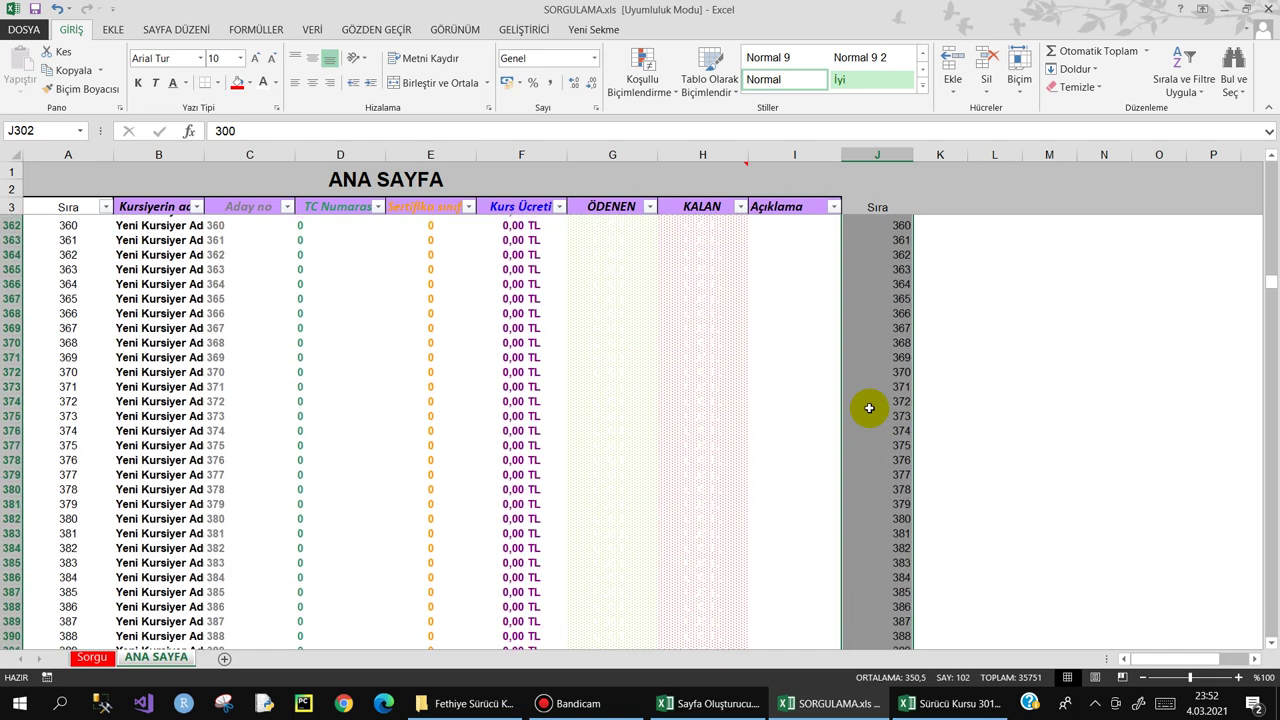
scroll(866, 407, down, 7)
click(75, 542)
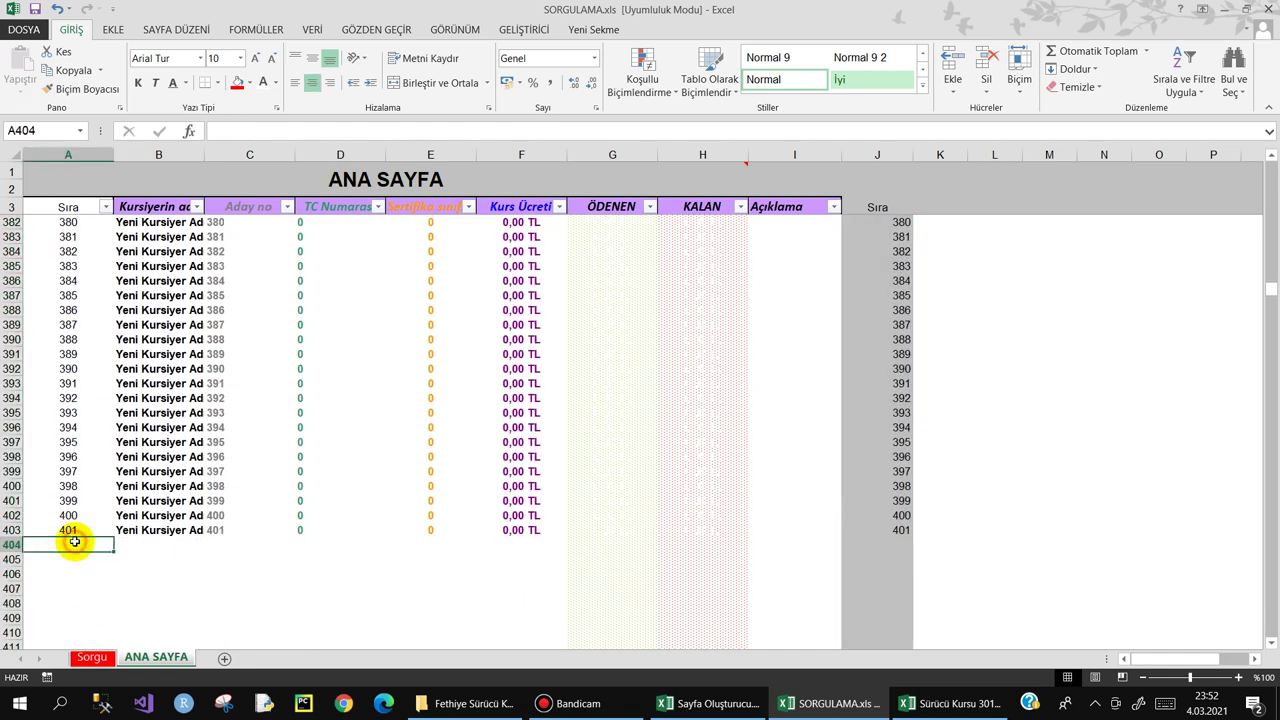
Step: Close Sürücü Kursu 301-401.xls without saving and open Sayfa Oluşturucu's Hazırla form
click(950, 703)
click(1271, 9)
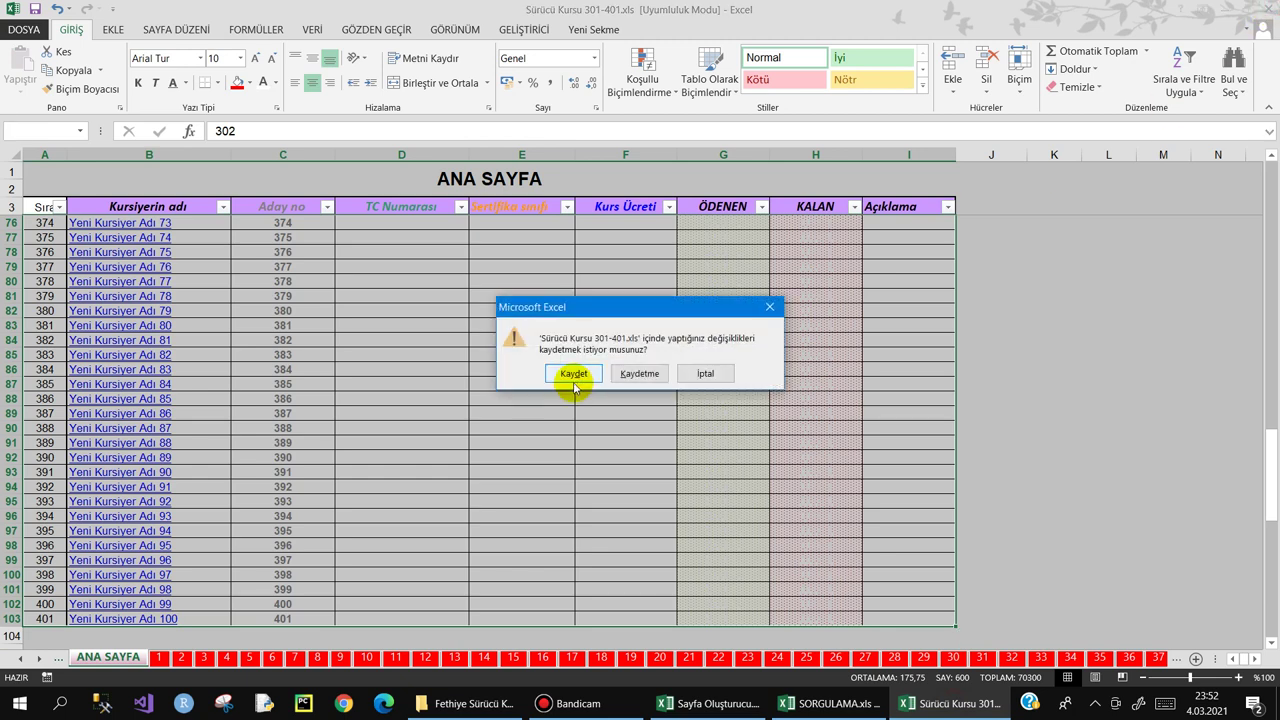
click(645, 371)
click(753, 705)
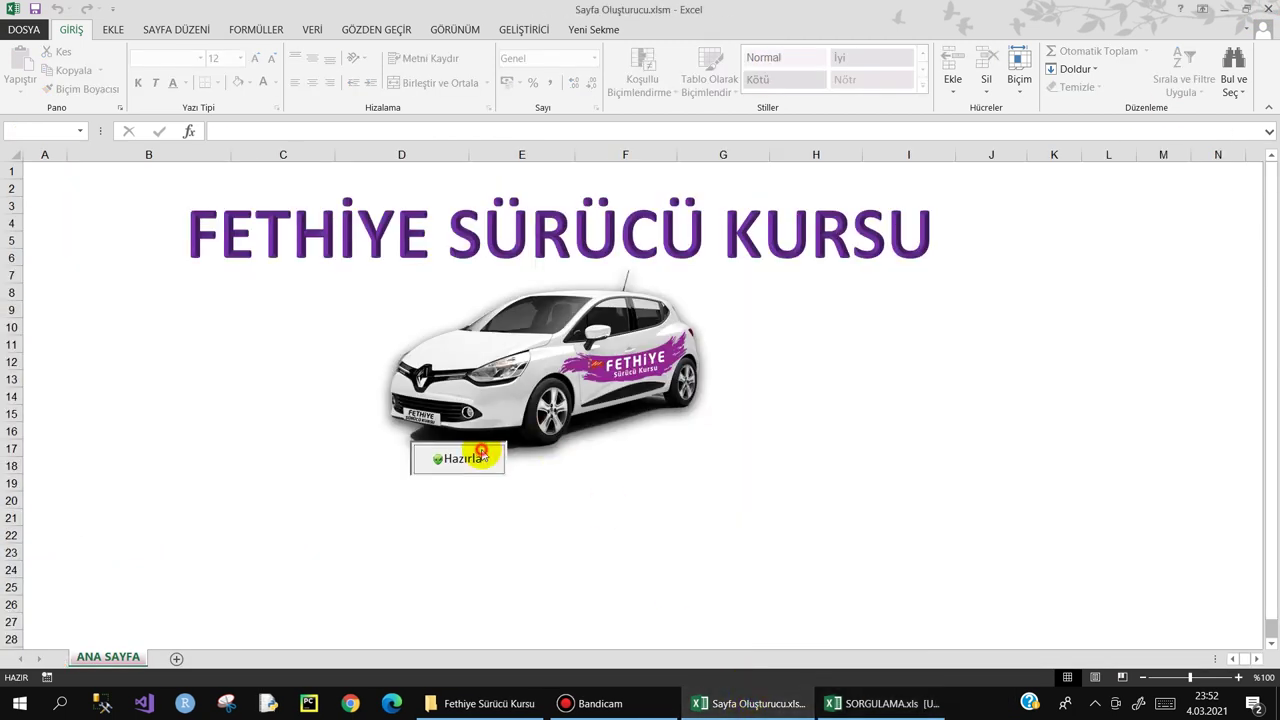
click(482, 455)
Step: Run Sayfa Oluşturucu with 401 as Son Sıra No and Son Aday No, keeping the generator open
text(1)
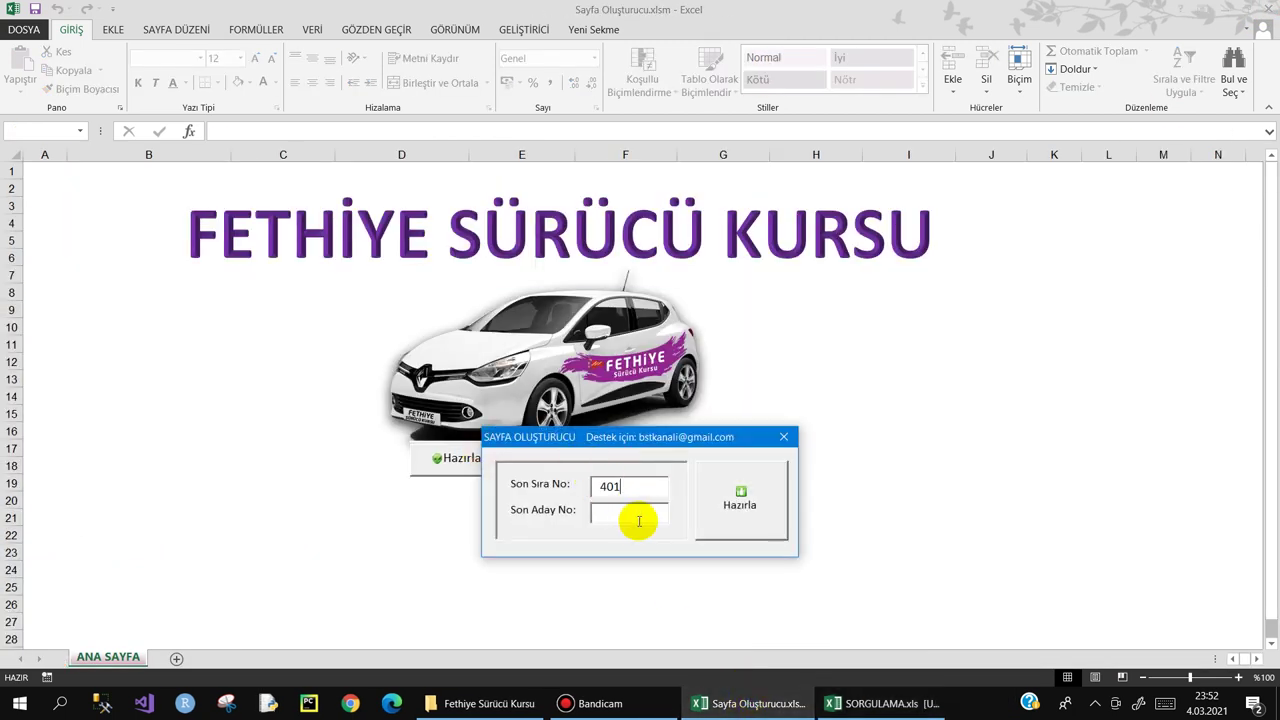
text(401)
click(713, 518)
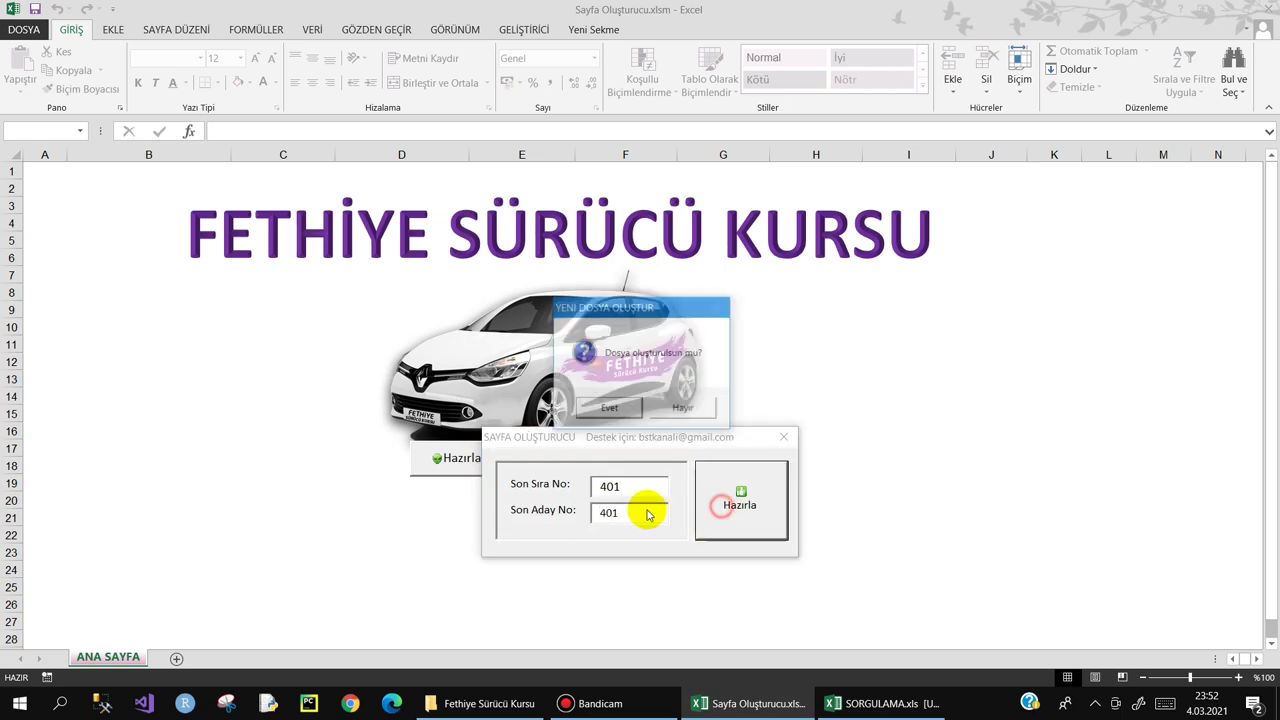
click(607, 410)
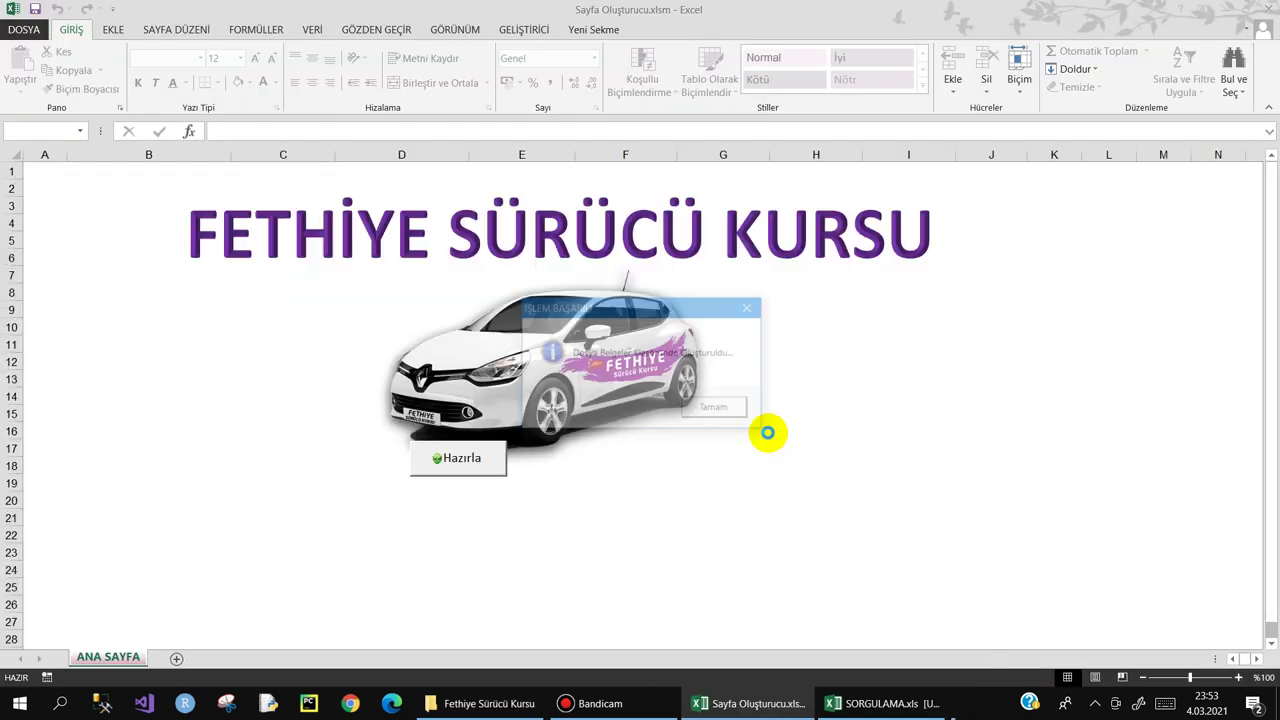
click(722, 407)
click(1266, 9)
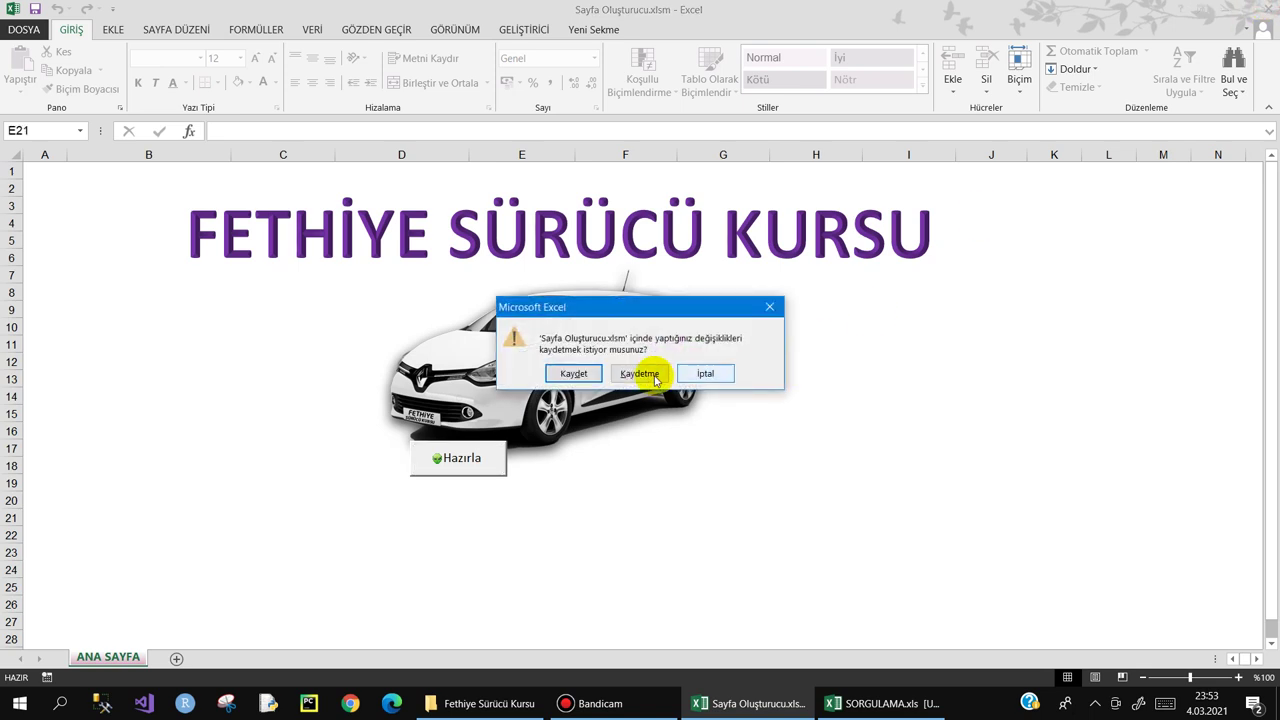
click(770, 313)
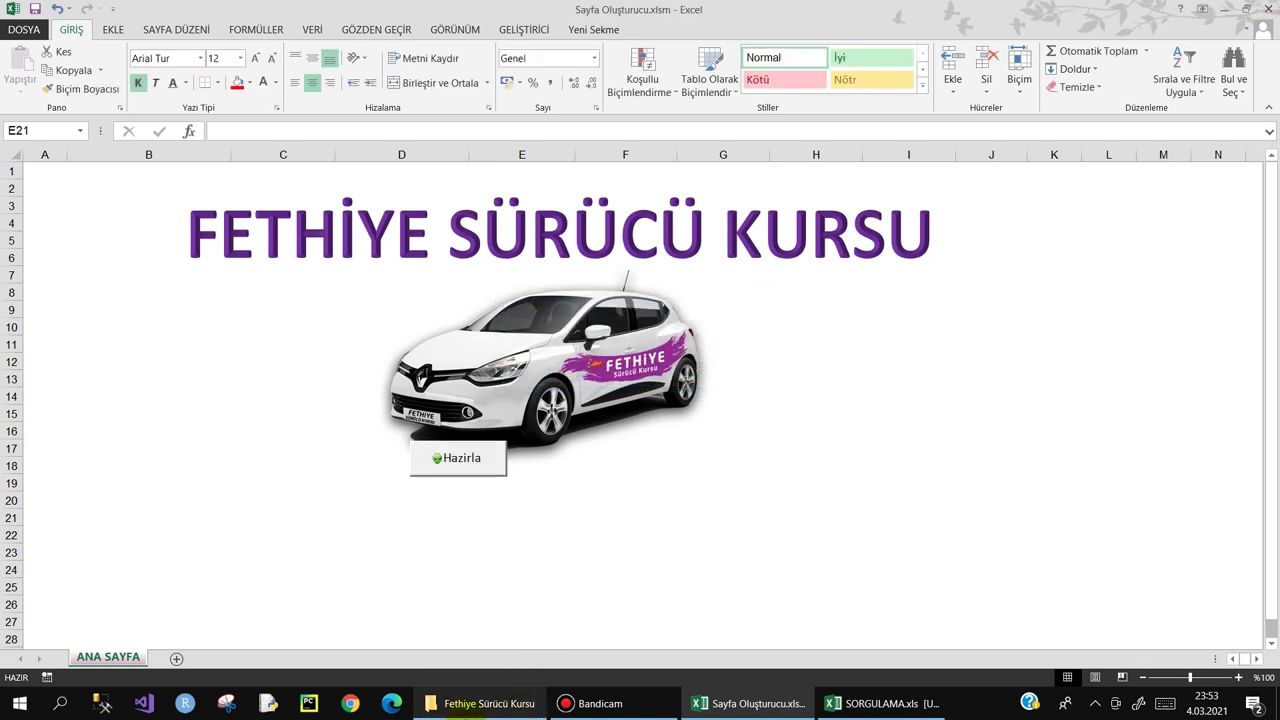
Step: Copy Sürücü Kursu 401-501.xls from the Belgeler folder
click(489, 703)
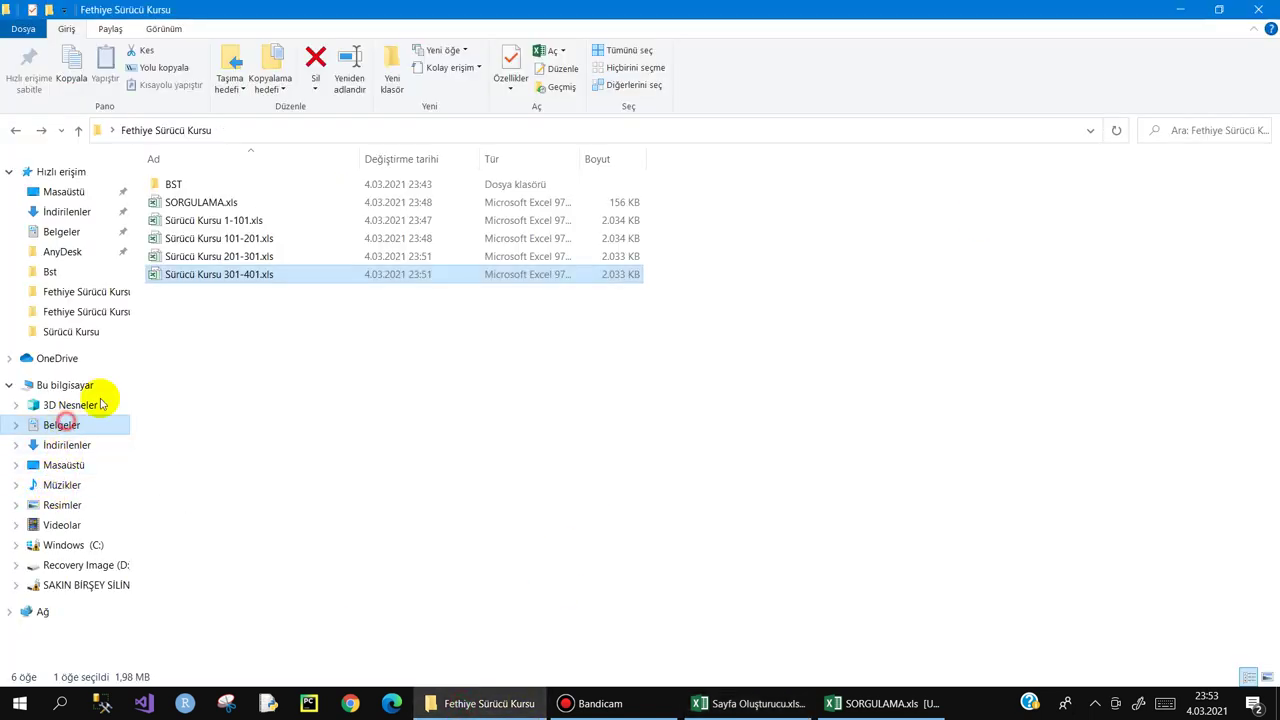
click(61, 425)
drag(211, 418, 187, 405)
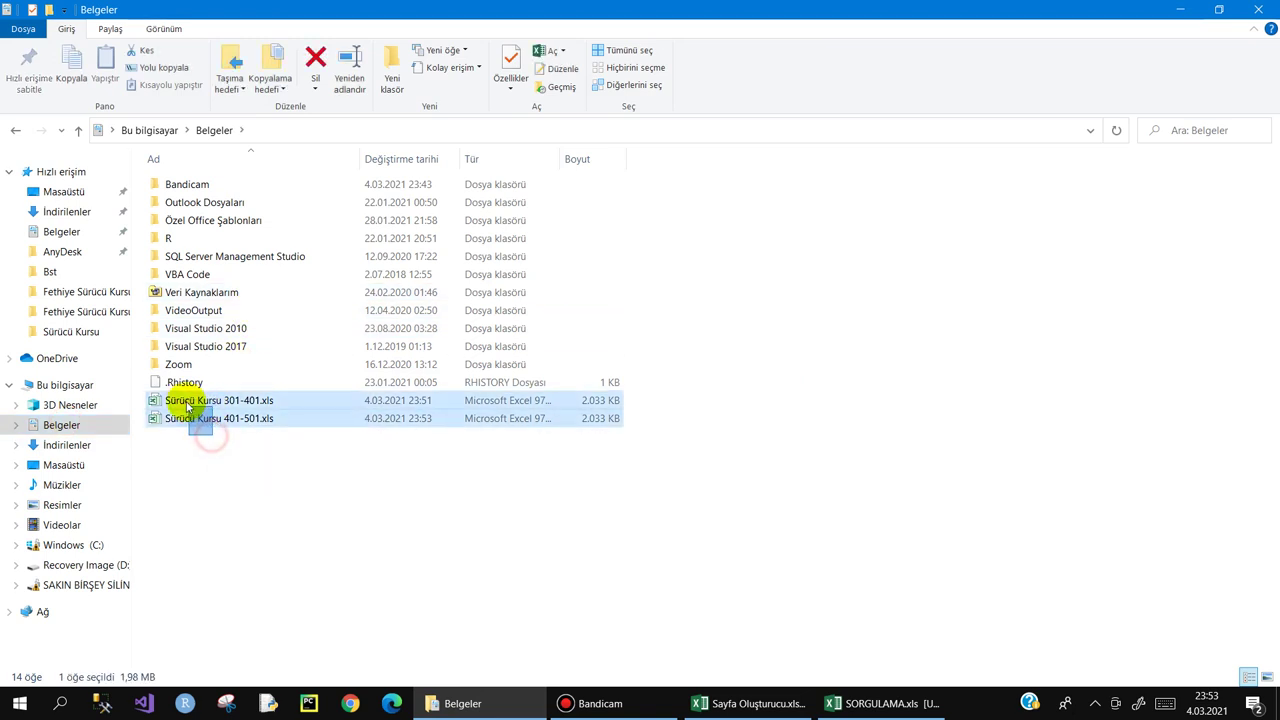
right_click(192, 403)
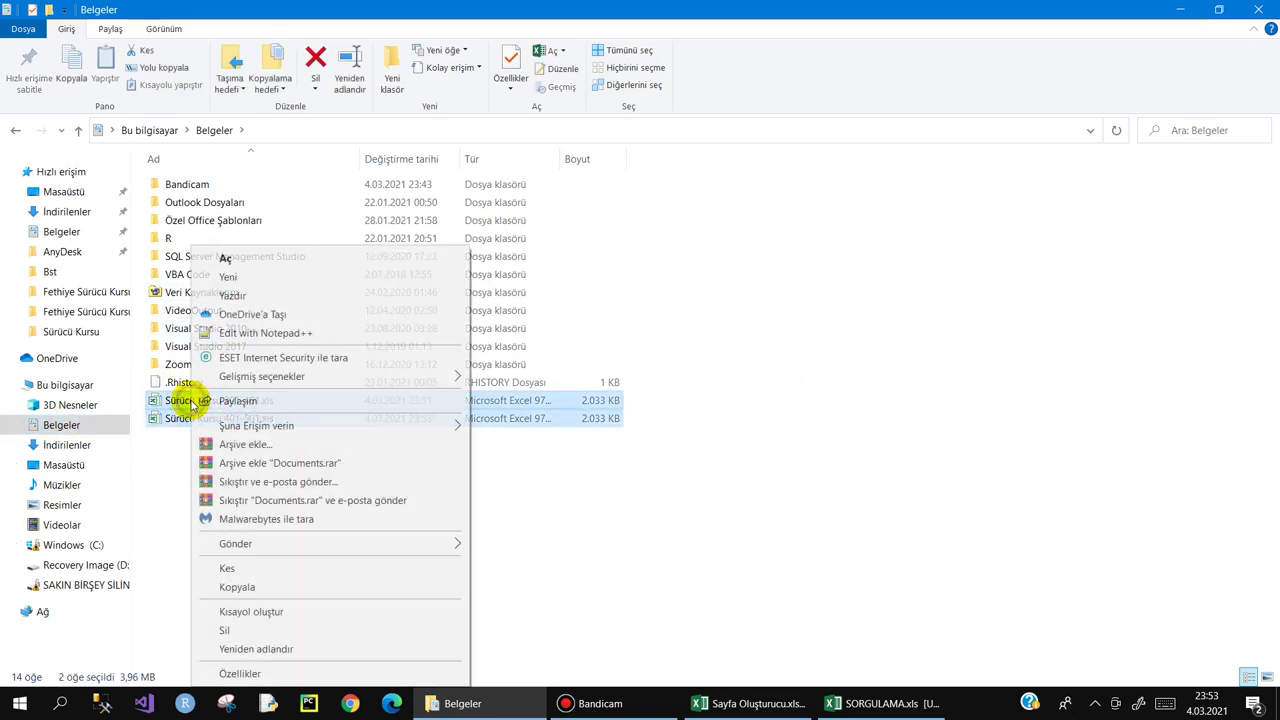
click(240, 589)
click(206, 420)
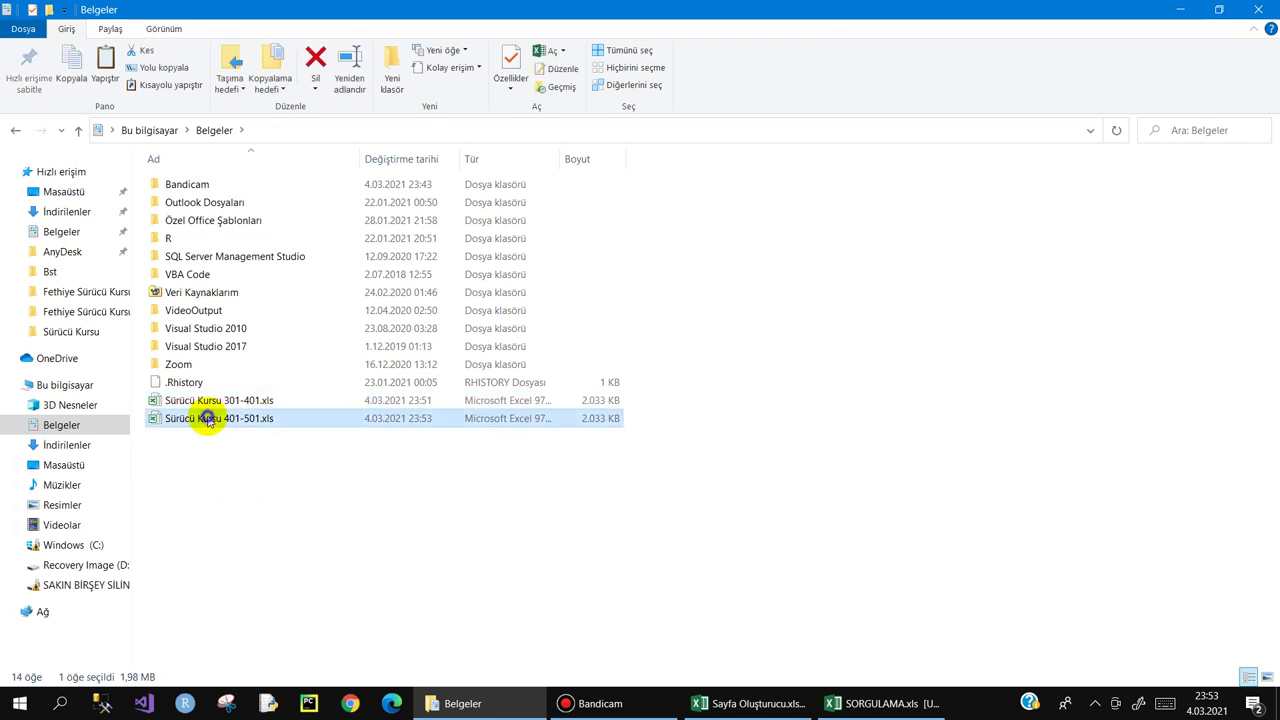
right_click(206, 420)
click(251, 587)
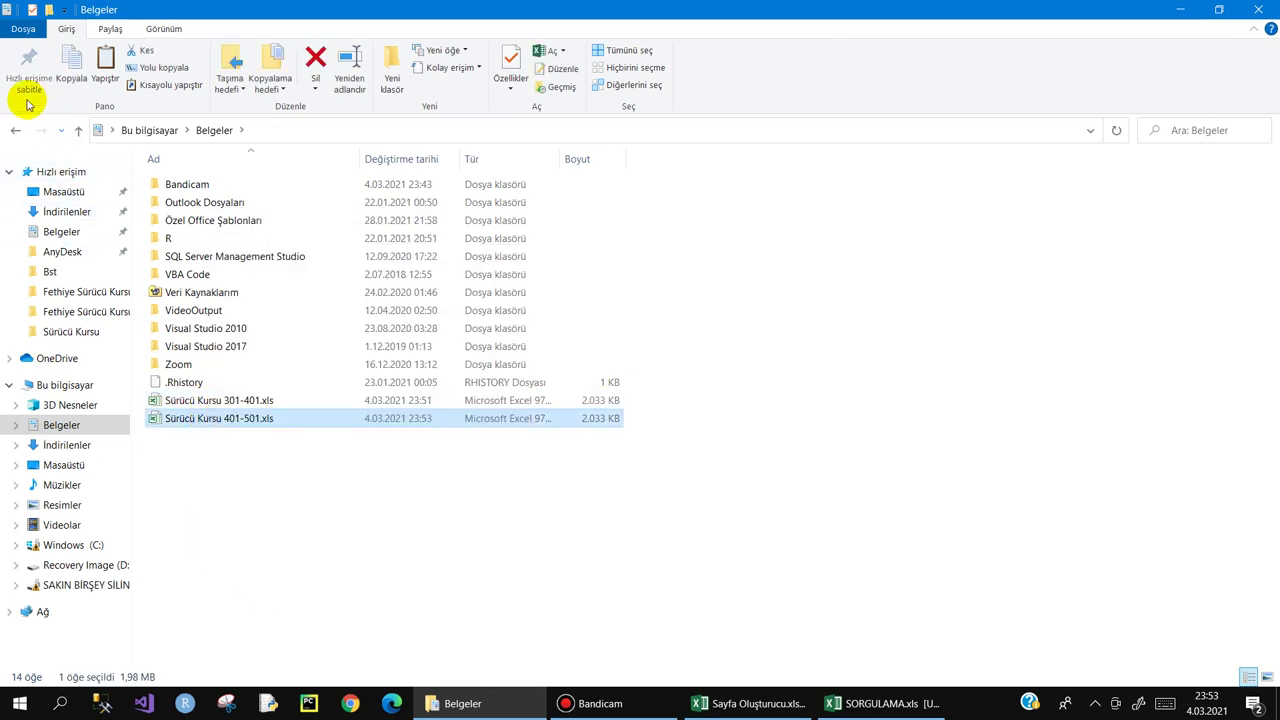
Step: Paste the copied workbook into the Fethiye Sürücü Kursu folder
click(16, 131)
right_click(232, 306)
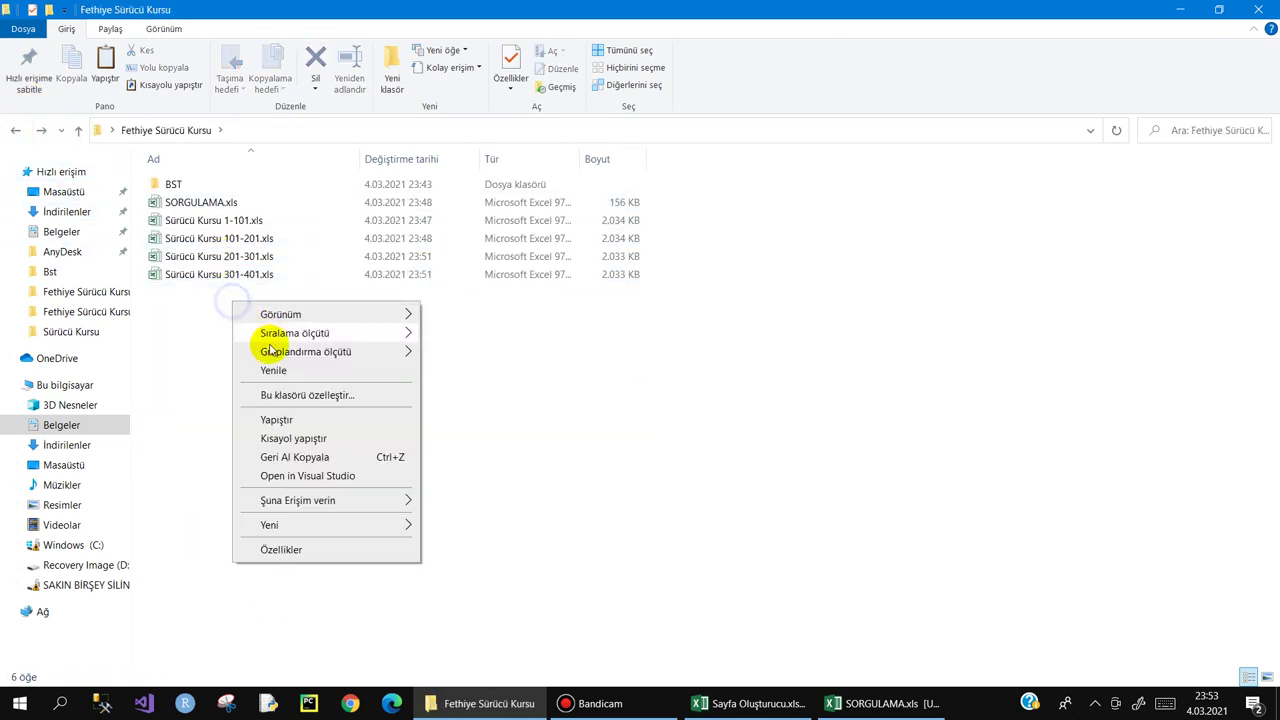
click(277, 423)
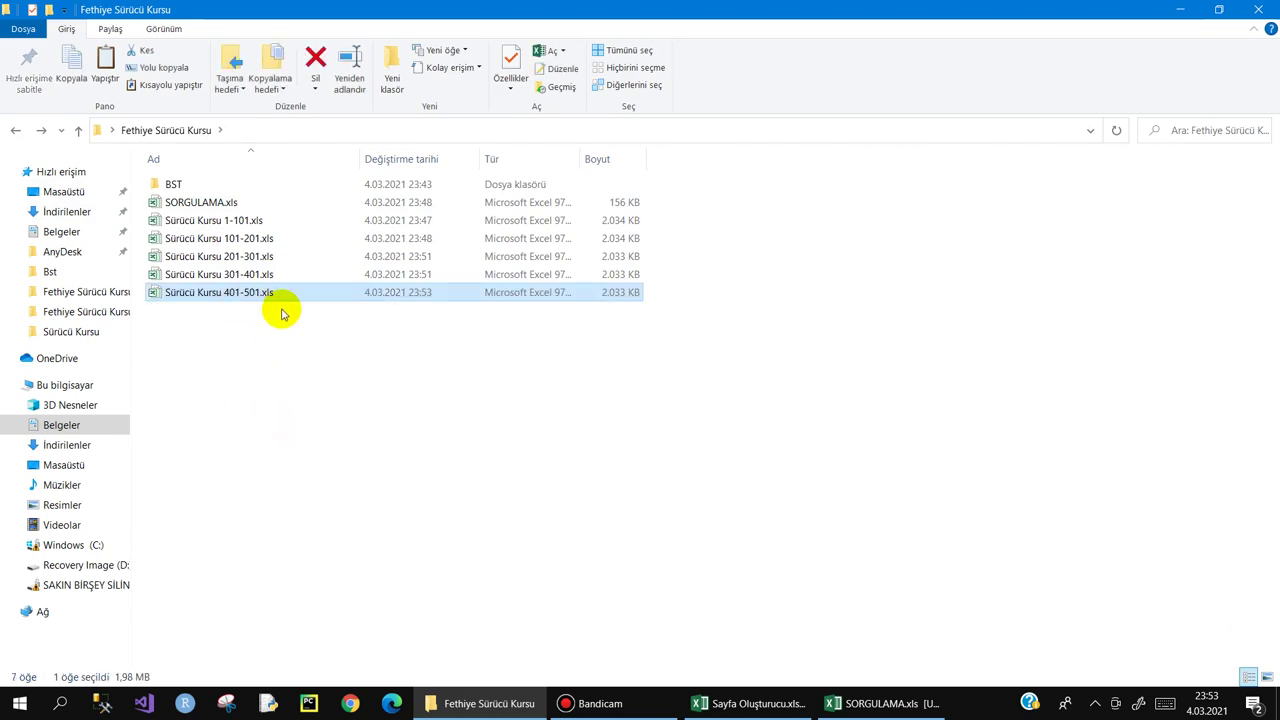
Step: Copy A4:I103 from Sürücü Kursu 401-501.xls and paste it as links at SORGULAMA's A404
double_click(249, 292)
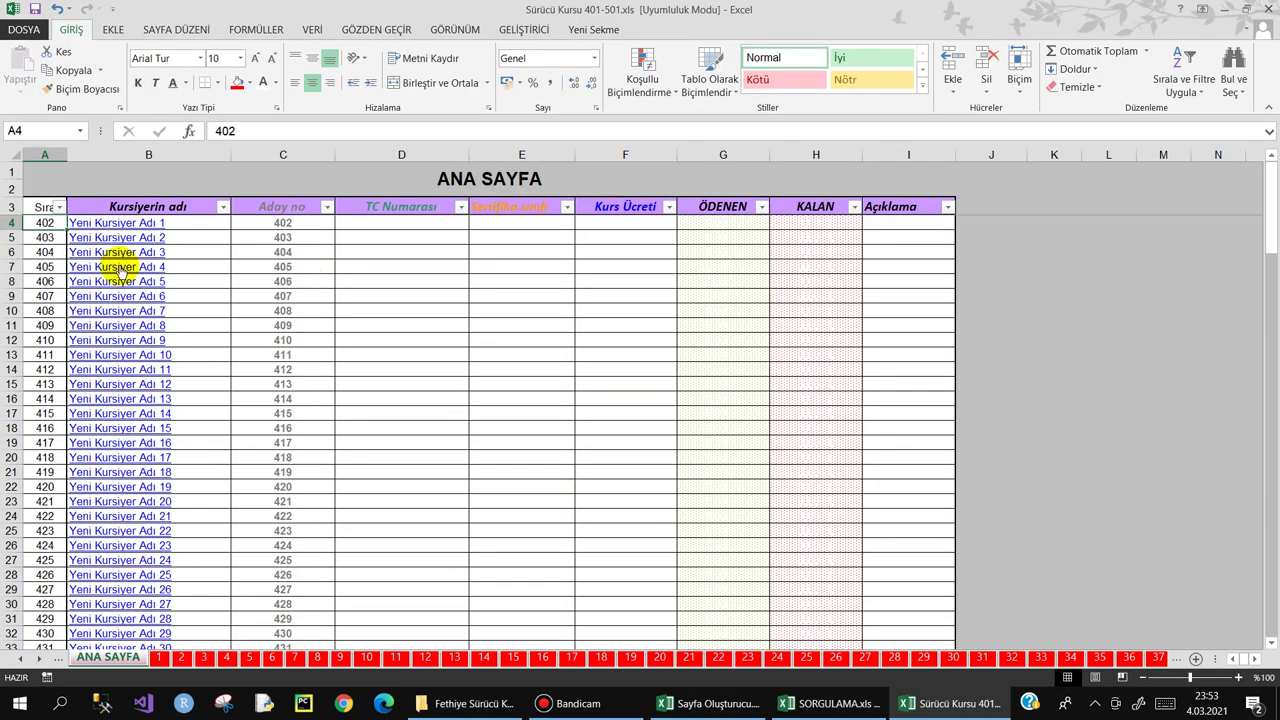
mouse_move(66, 223)
mouse_down()
mouse_move(955, 630)
mouse_move(884, 616)
mouse_up()
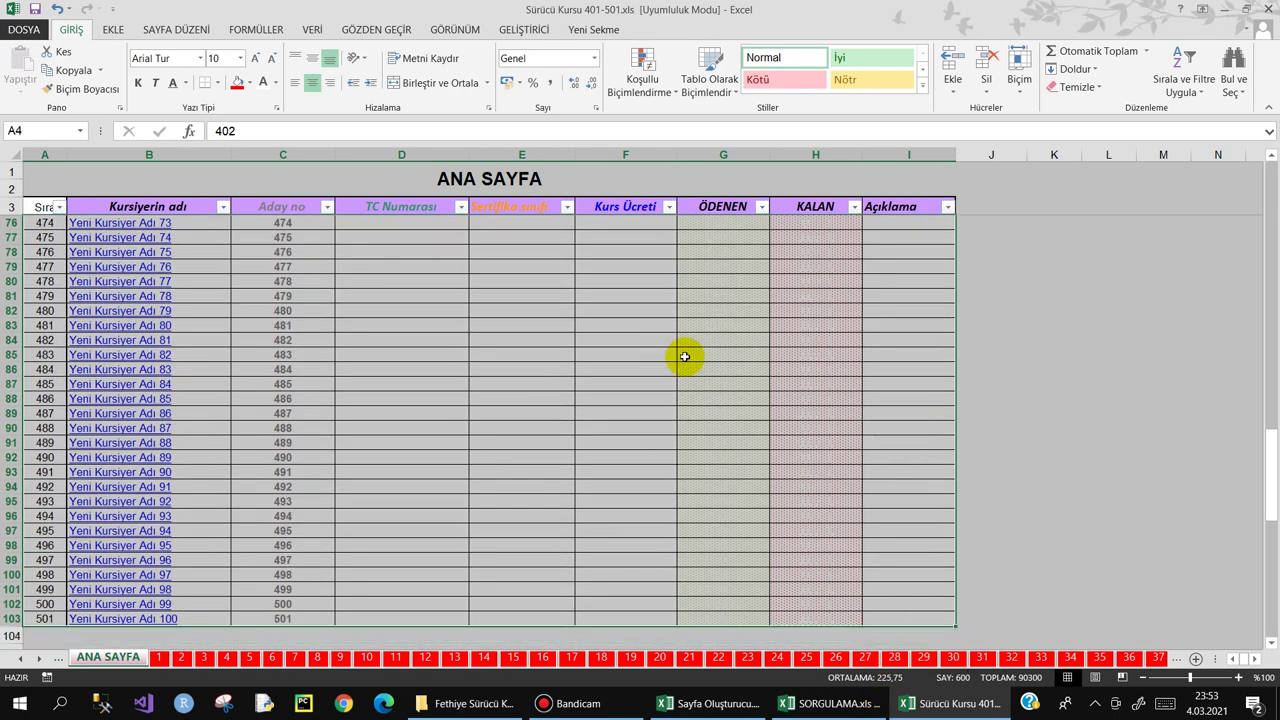
right_click(686, 357)
click(712, 37)
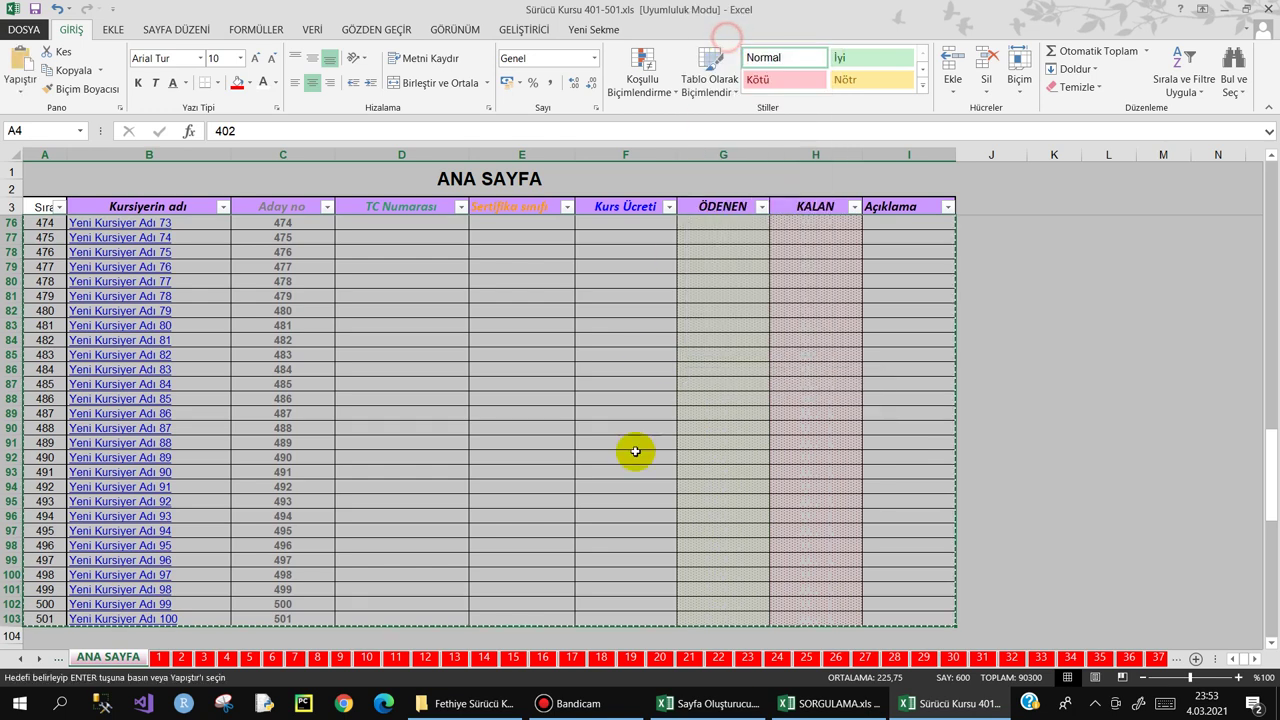
key(alt+Tab)
right_click(62, 545)
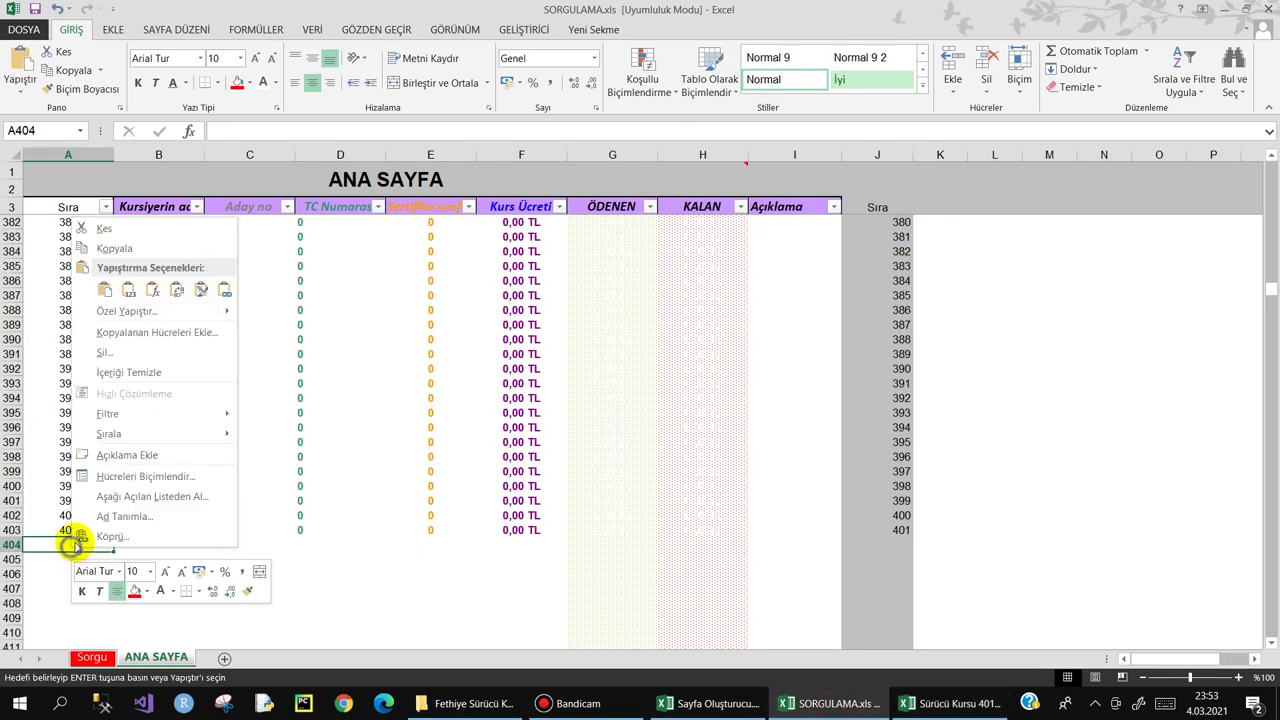
click(222, 293)
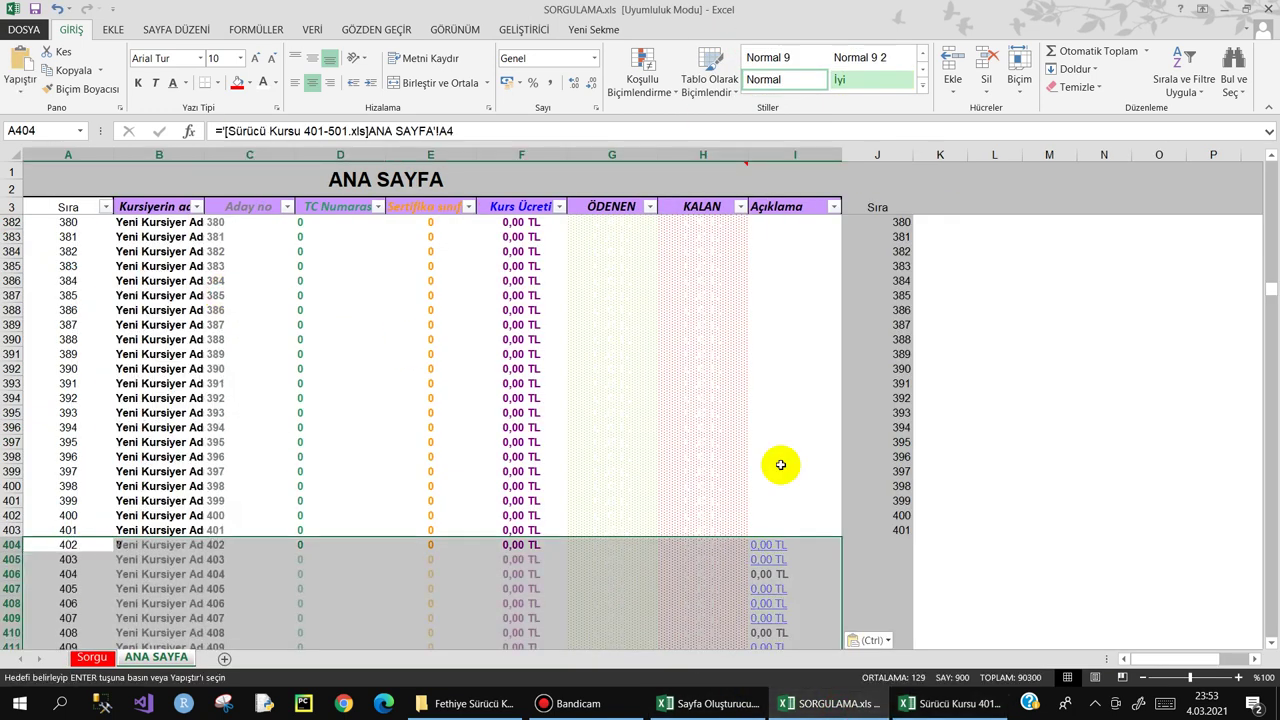
Step: Extend the Sıra numbering in column J down to 501
drag(900, 514, 905, 530)
double_click(913, 535)
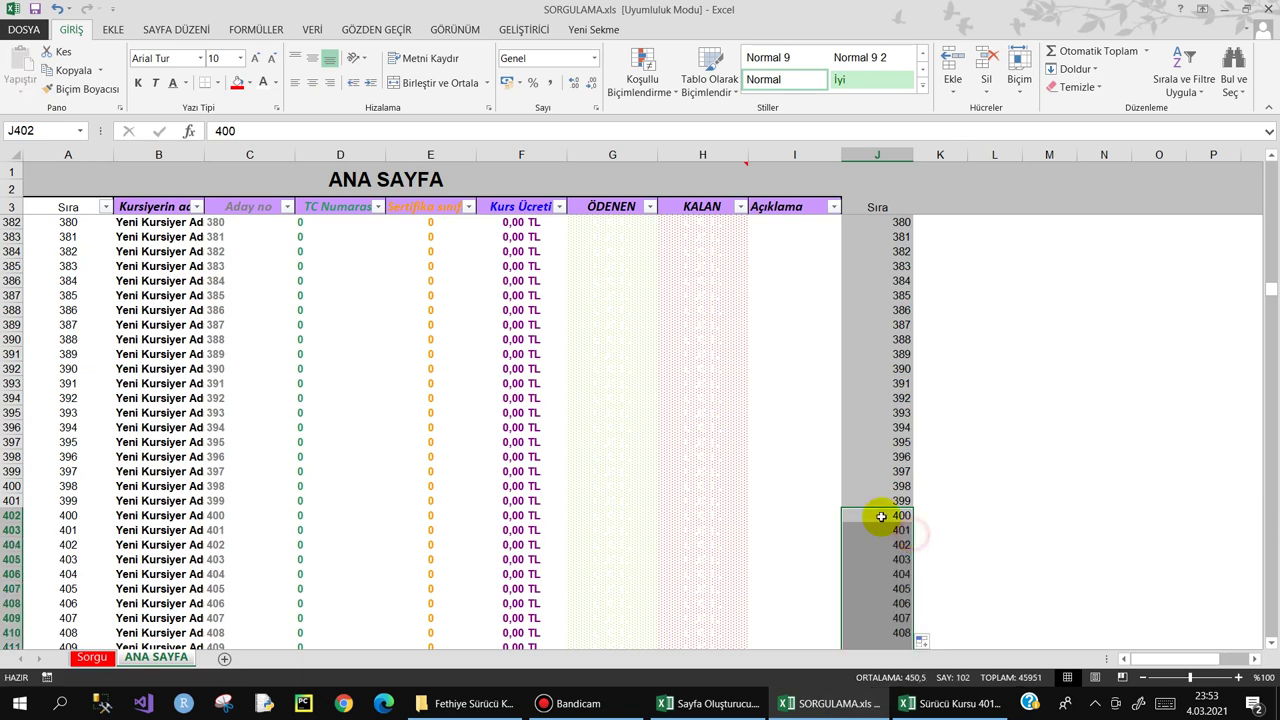
scroll(668, 434, down, 6)
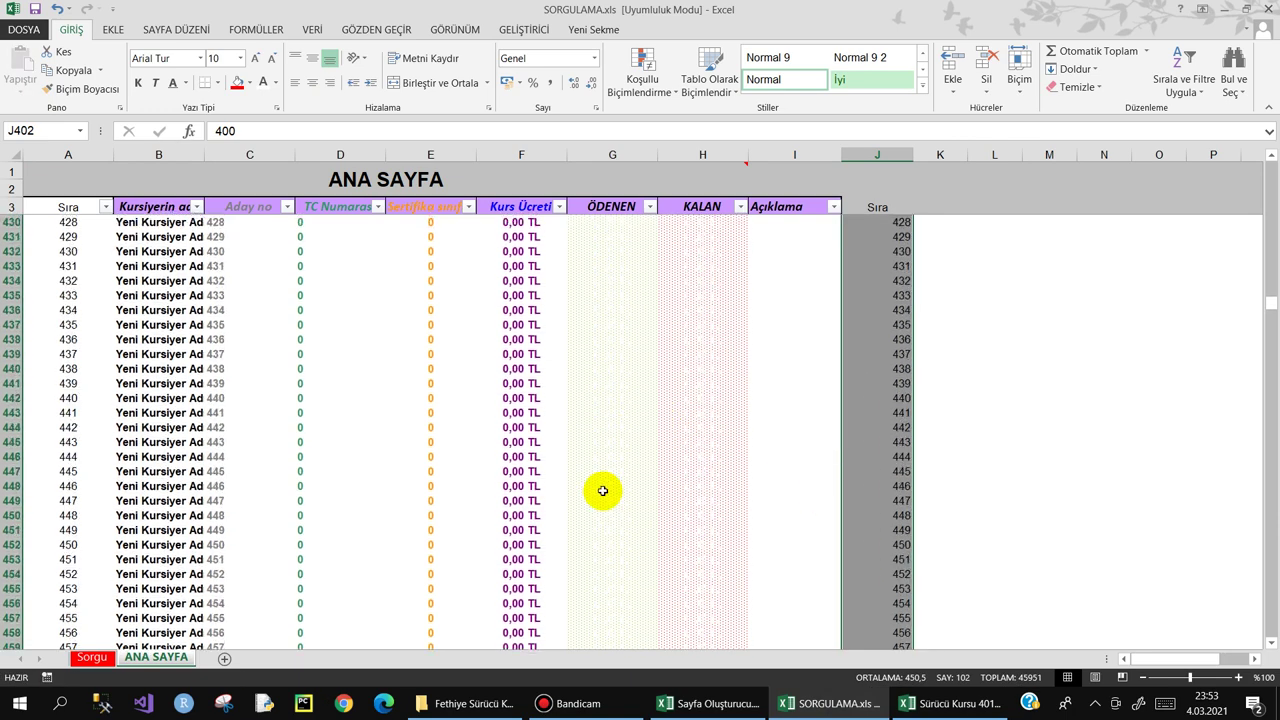
scroll(600, 491, down, 12)
scroll(500, 571, down, 7)
drag(1273, 311, 1272, 610)
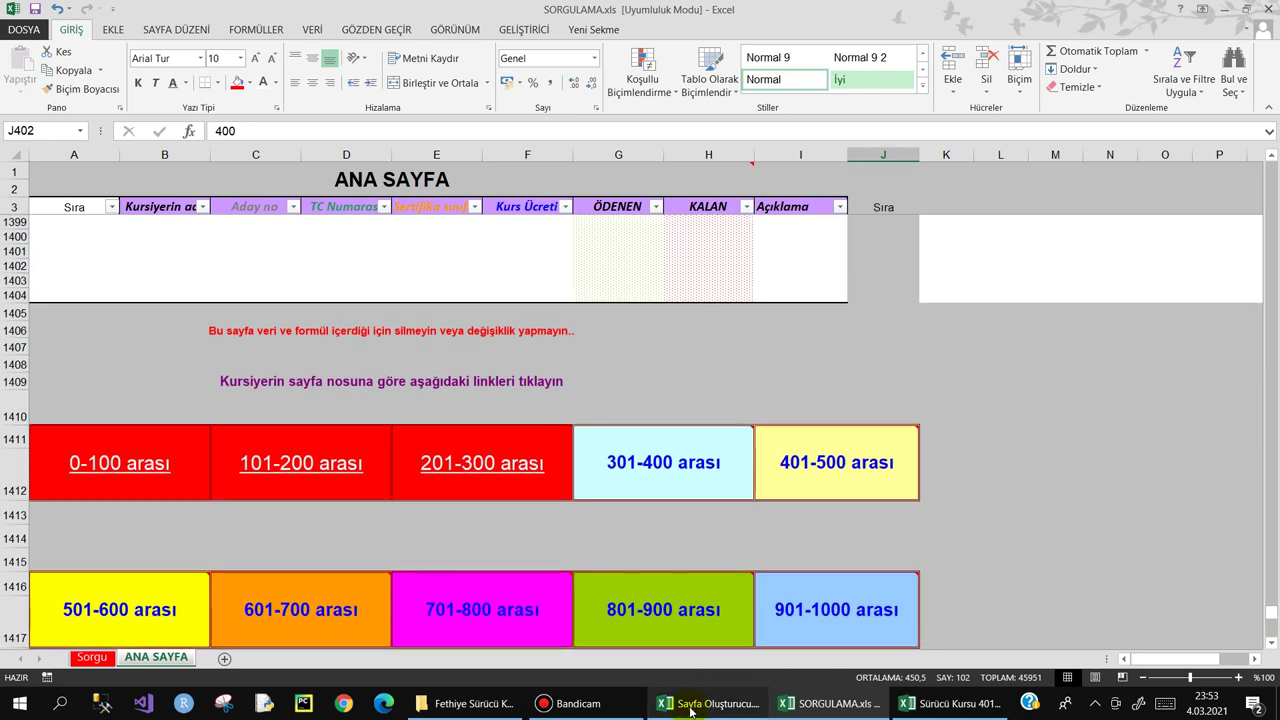
Step: Close Sürücü Kursu 401-501.xls without saving
click(466, 703)
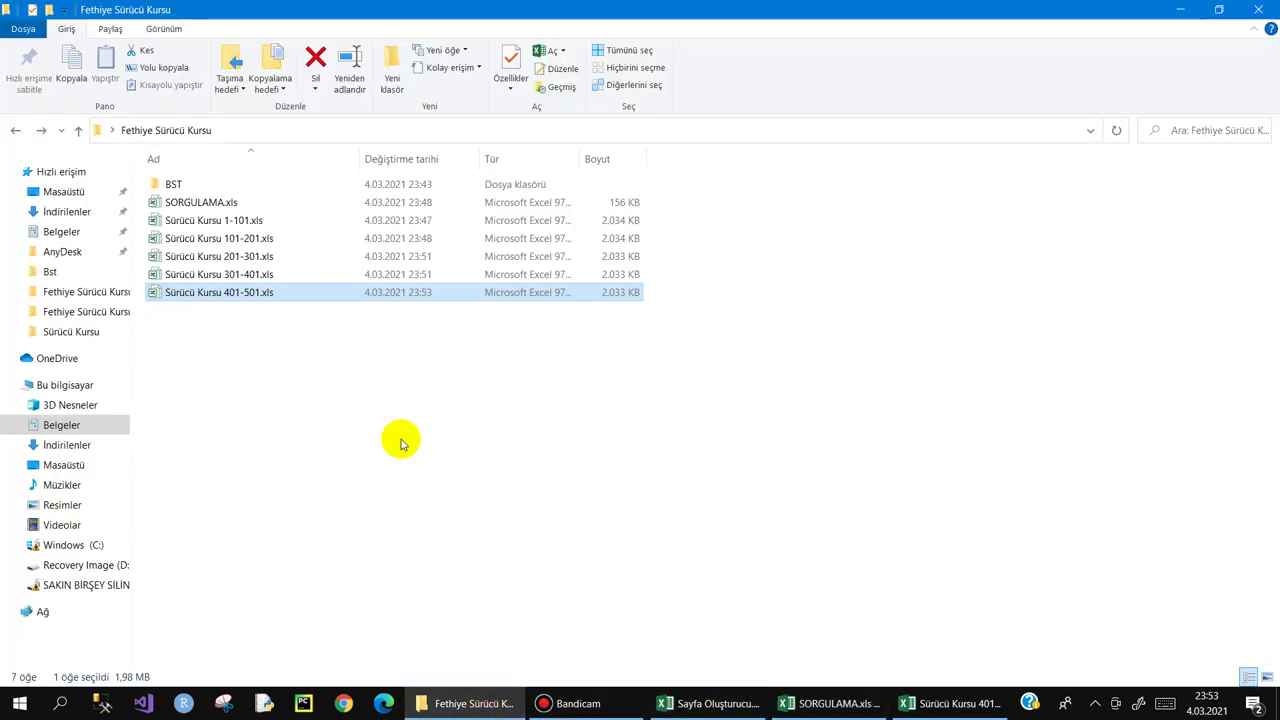
click(941, 711)
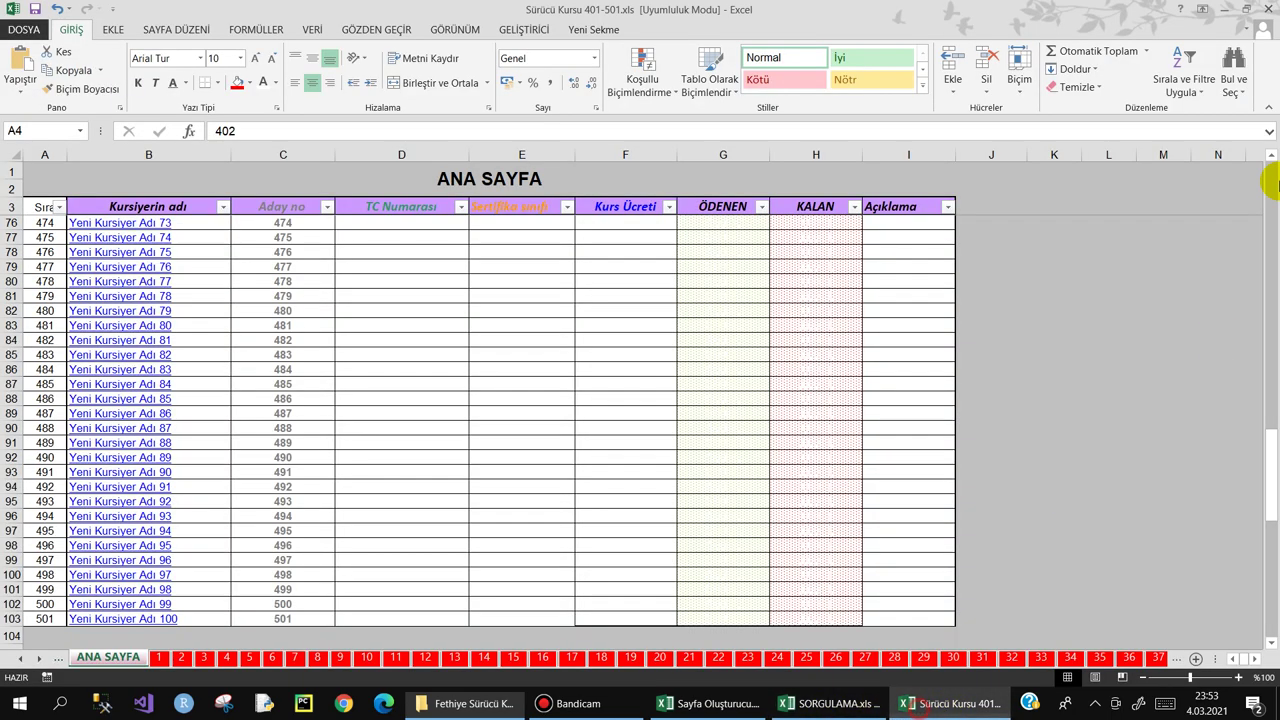
click(1264, 10)
click(639, 373)
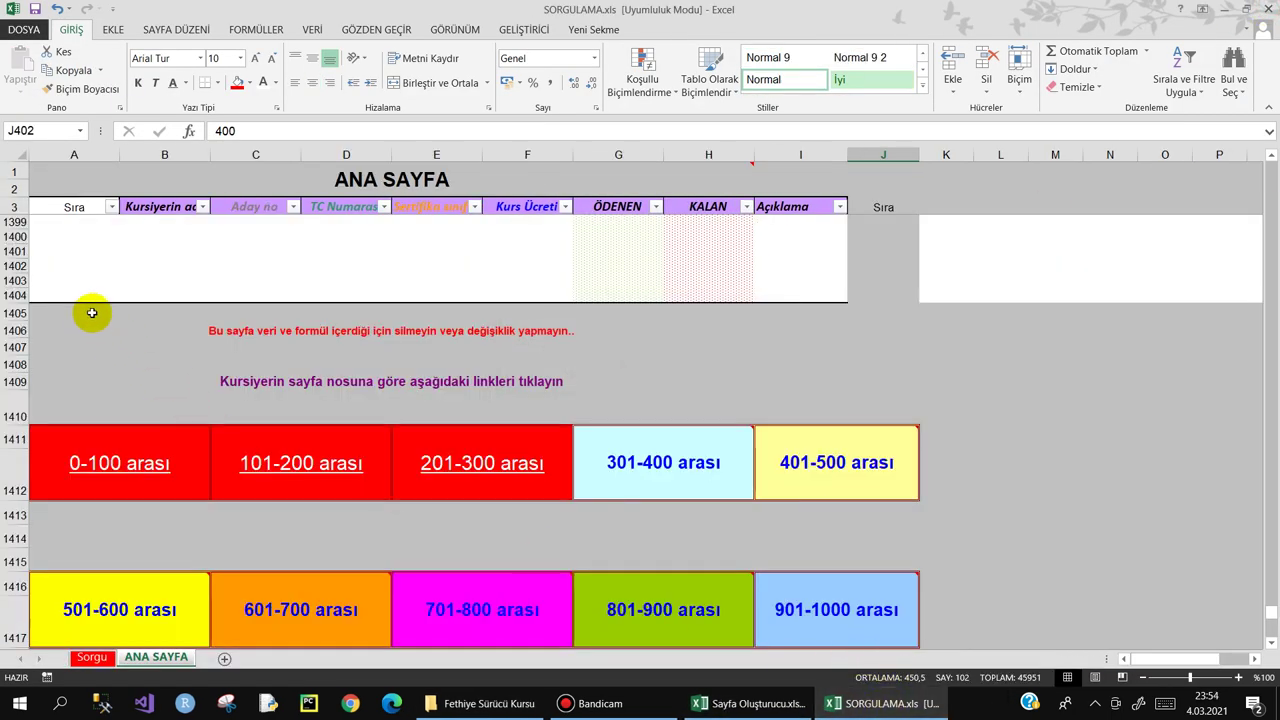
Step: Hide rows 4–1404 on SORGULAMA's ANA SAYFA
scroll(91, 313, up, 1)
drag(12, 338, 8, 7)
drag(3, 207, 5, 222)
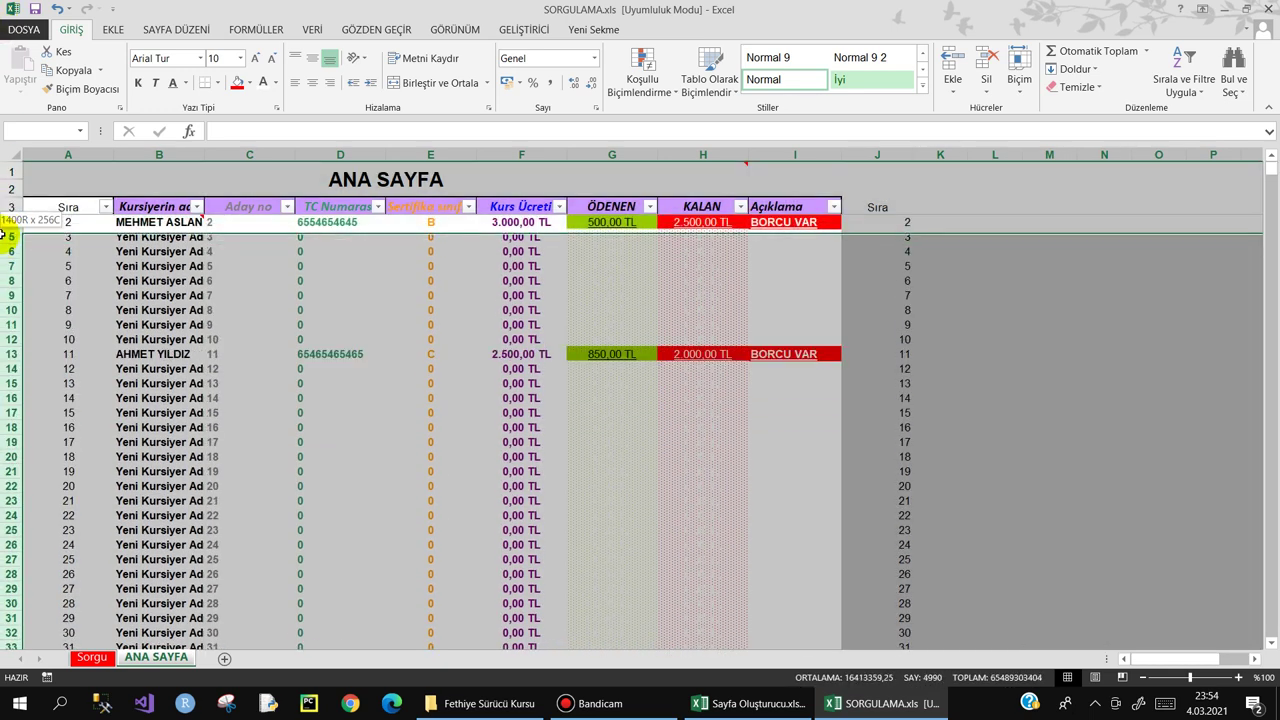
right_click(8, 229)
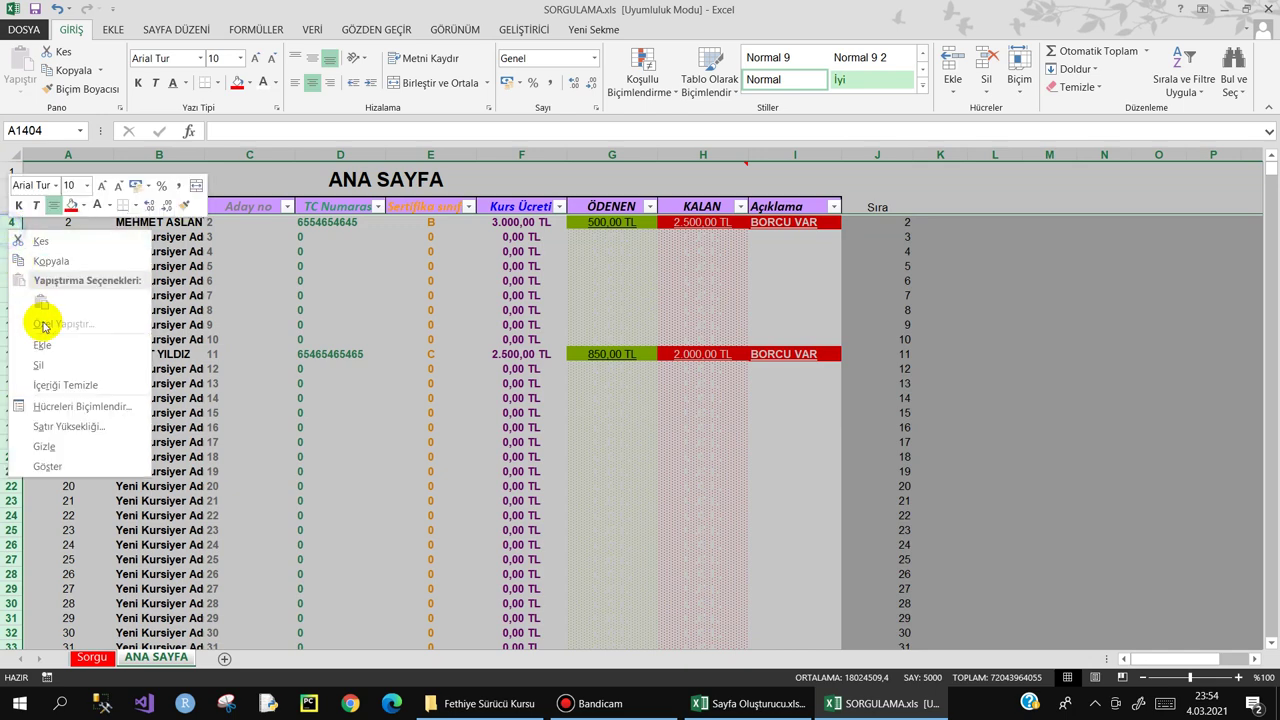
click(73, 442)
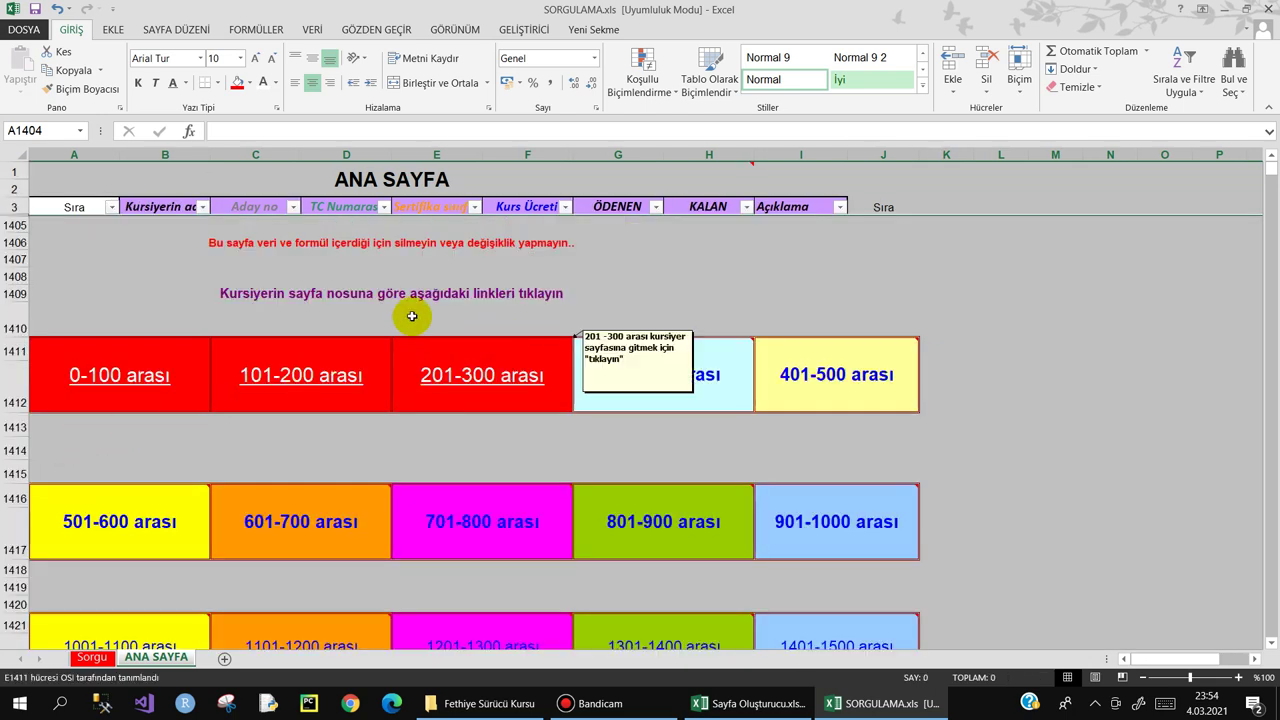
Step: Point the 301-400 arası hyperlink at Sürücü Kursu 301-401.xls
mouse_move(652, 374)
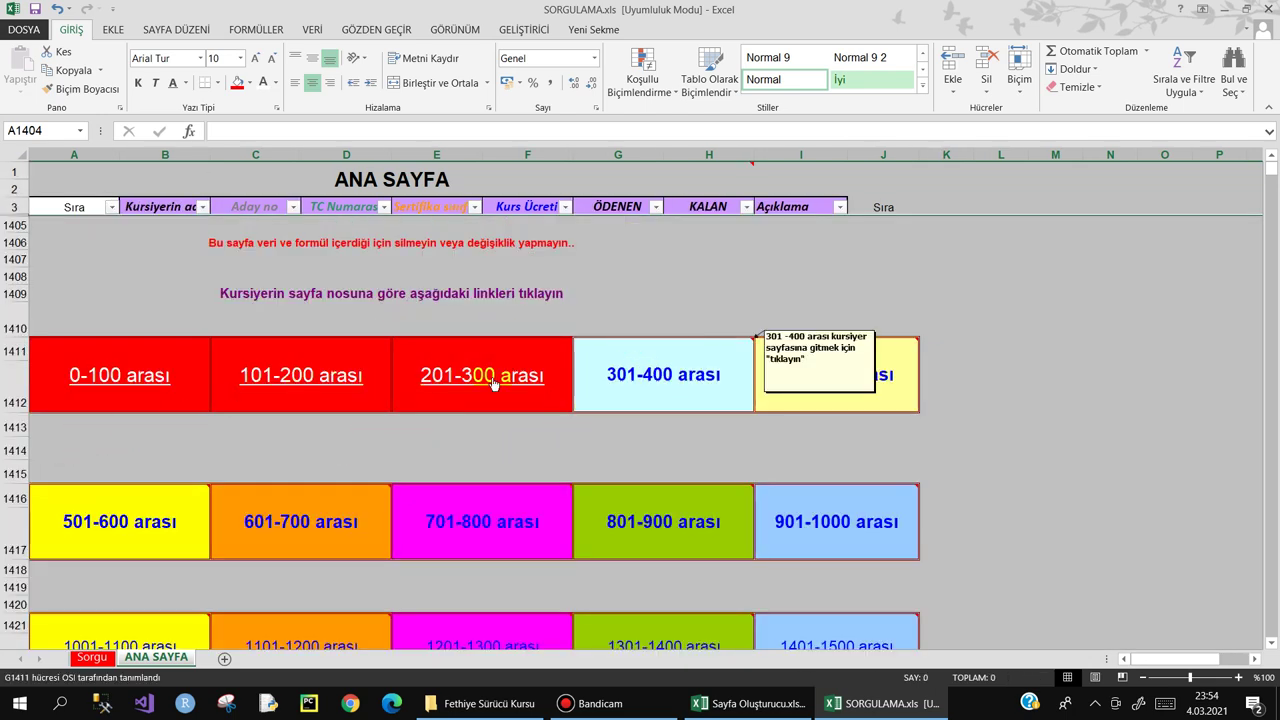
right_click(640, 372)
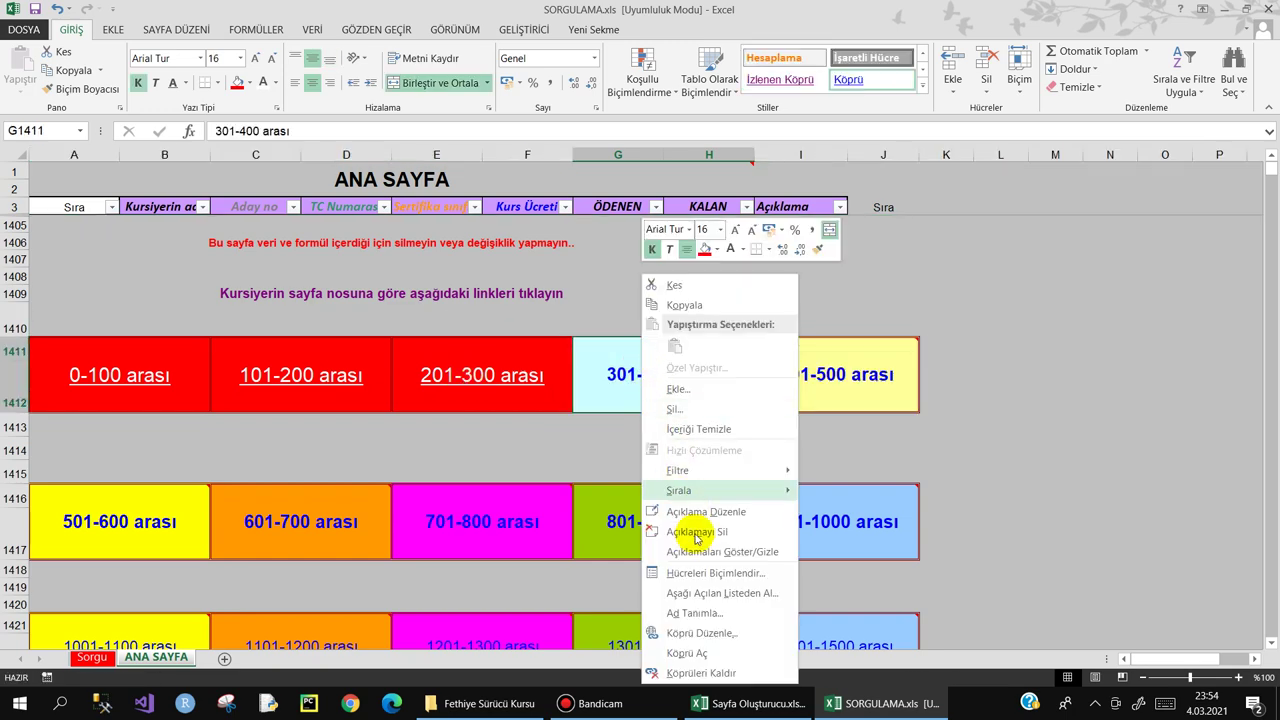
click(705, 632)
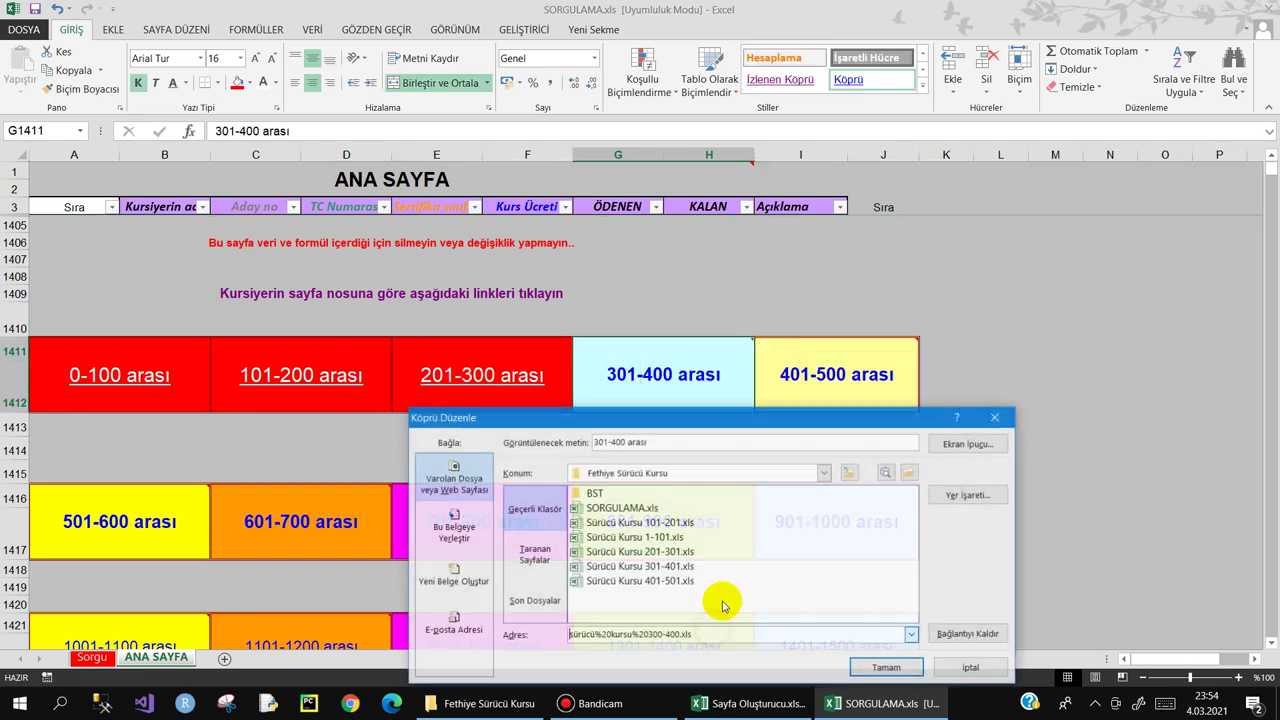
click(650, 567)
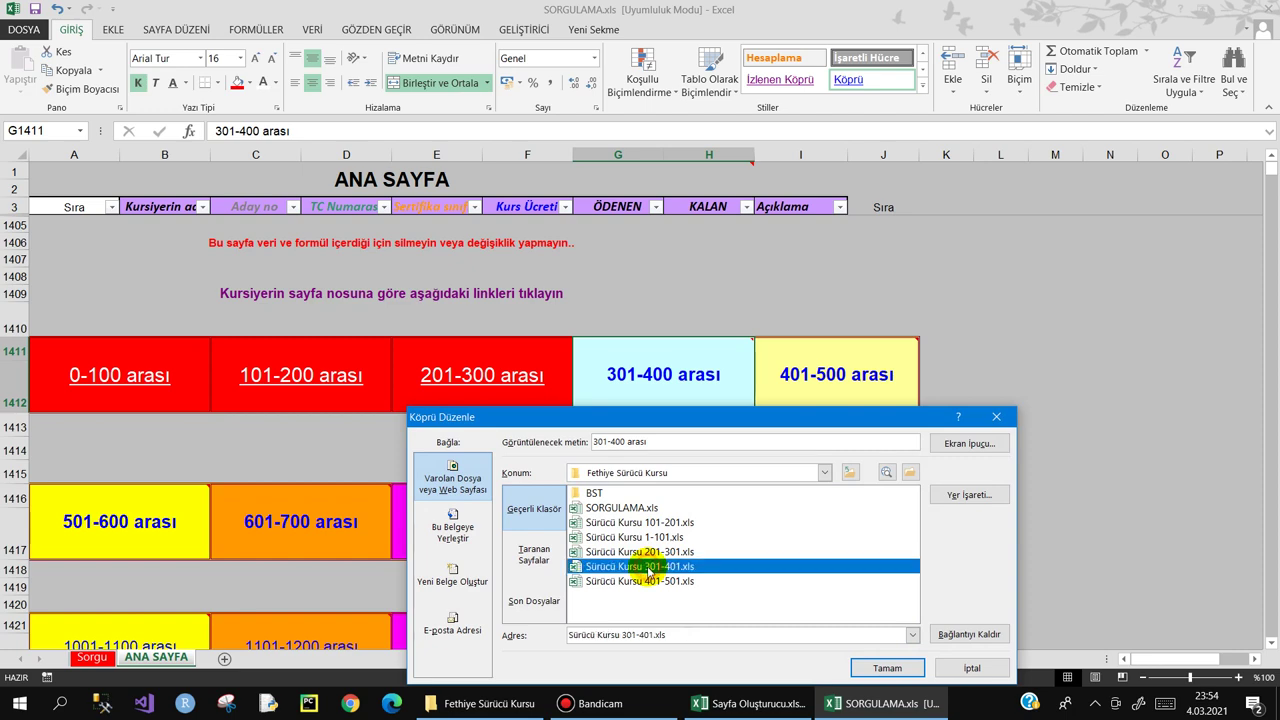
click(887, 667)
Step: Point the 401-500 arası hyperlink at Sürücü Kursu 401-501.xls
right_click(820, 380)
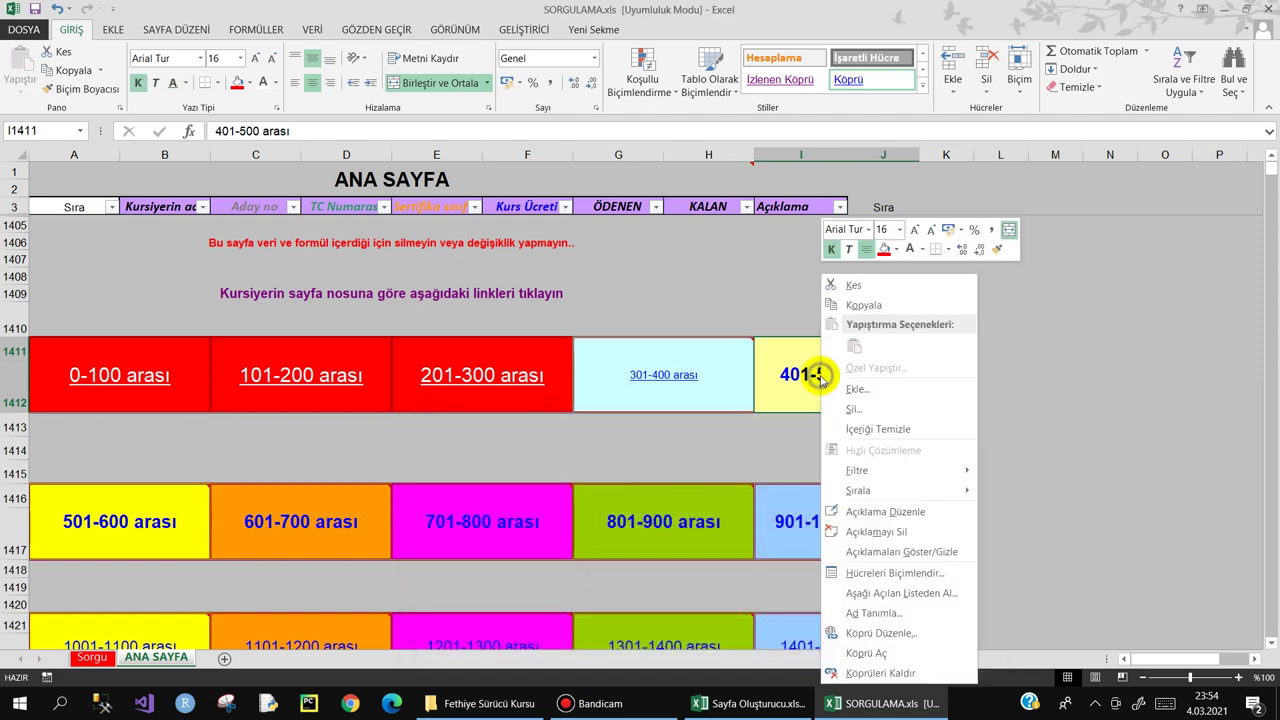
click(872, 628)
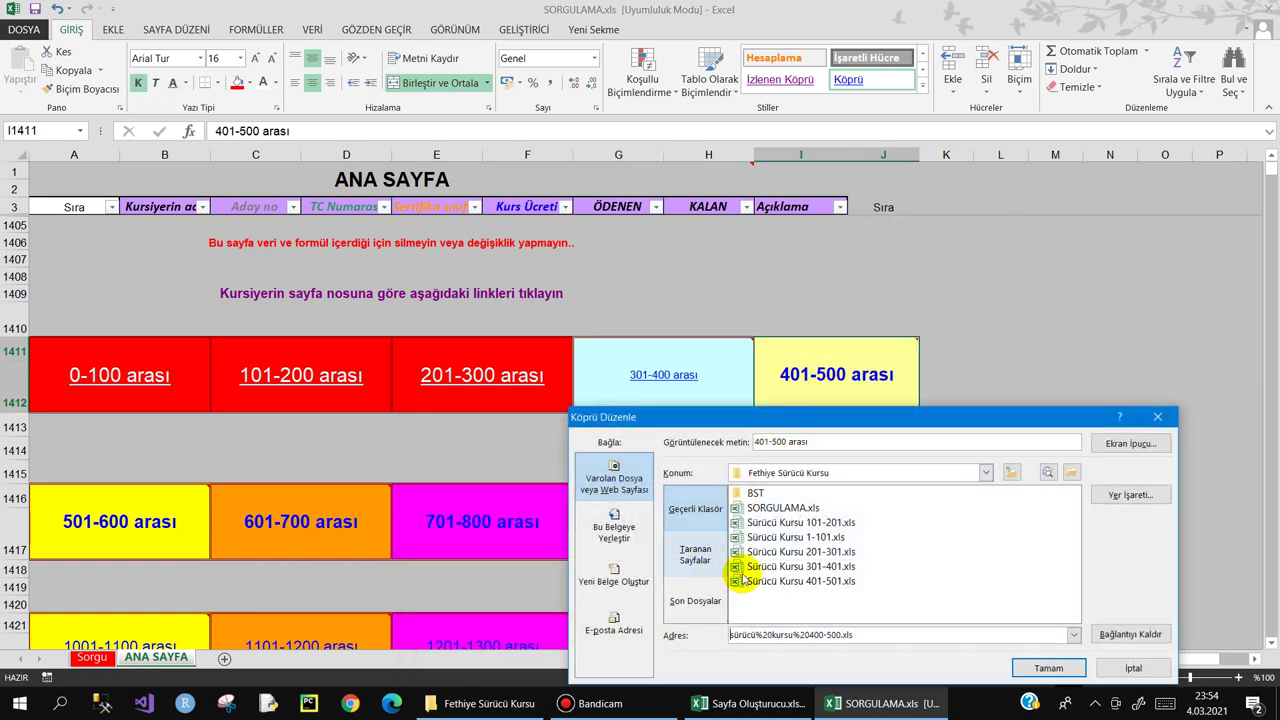
click(790, 581)
click(1037, 668)
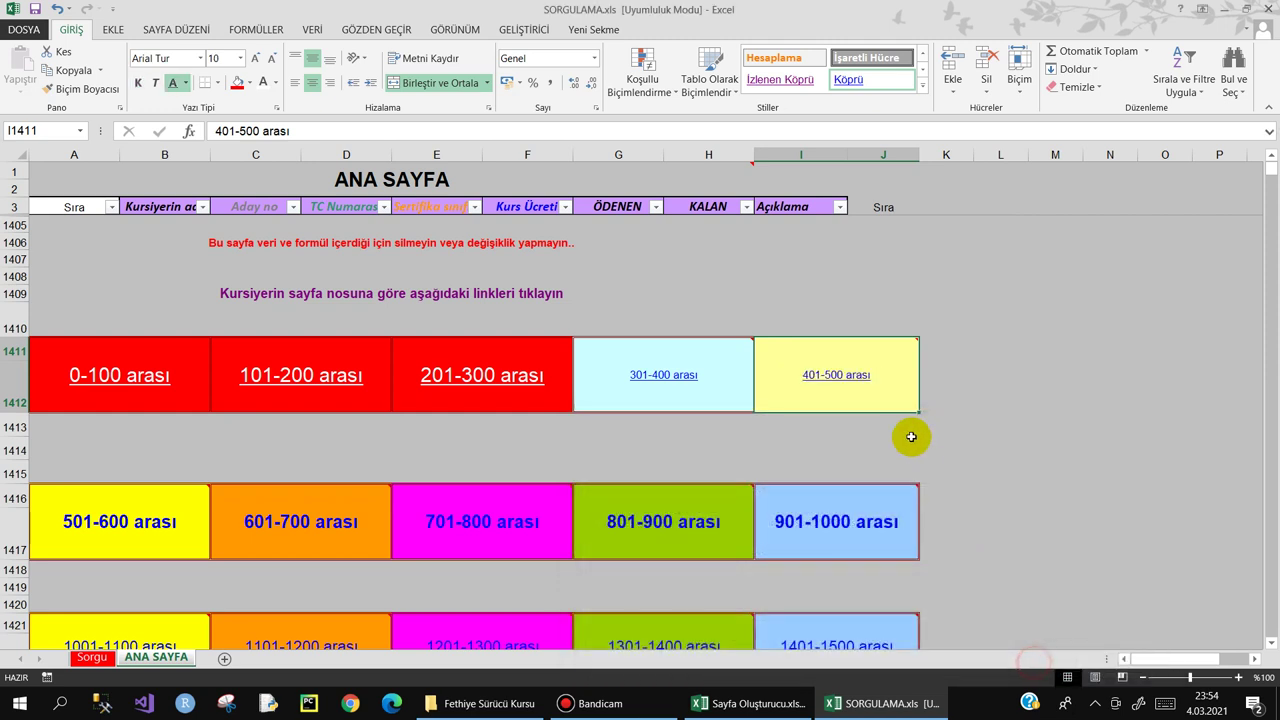
Step: Enlarge the 301-400 and 401-500 arası button text to size 20 and fill both red
drag(886, 350, 671, 338)
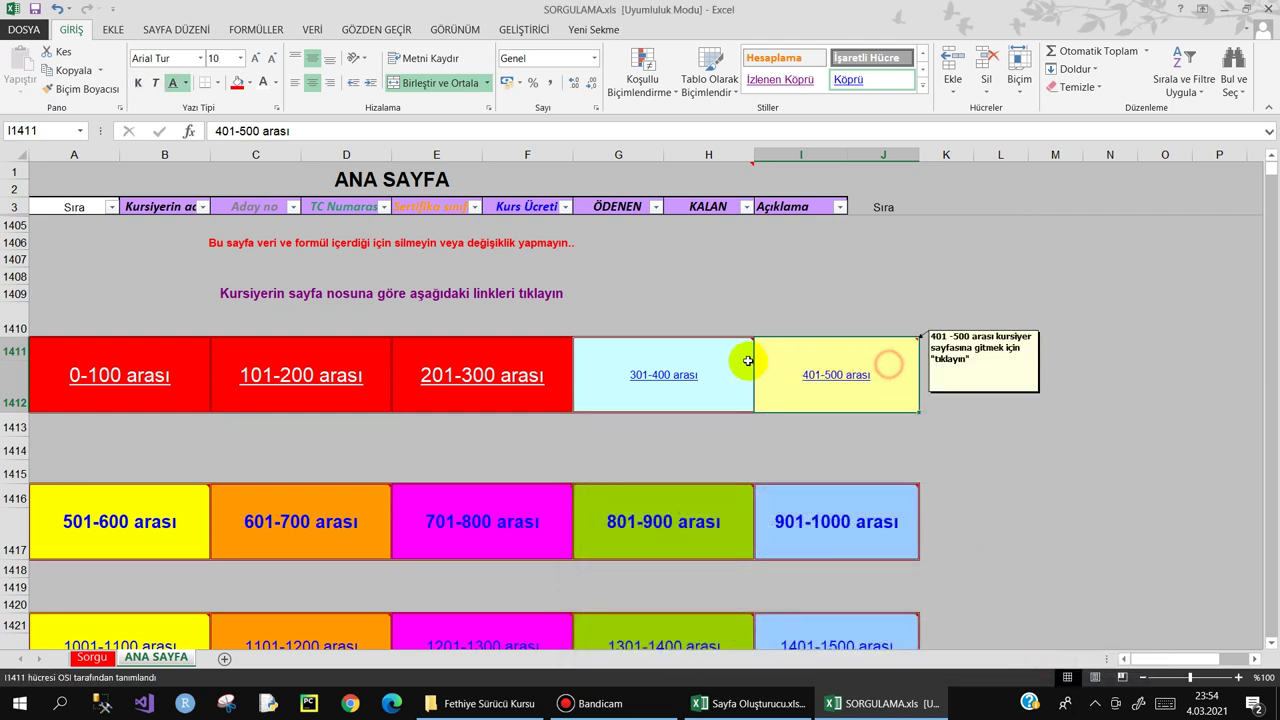
click(255, 57)
click(255, 57)
click(255, 57)
click(255, 57)
click(255, 57)
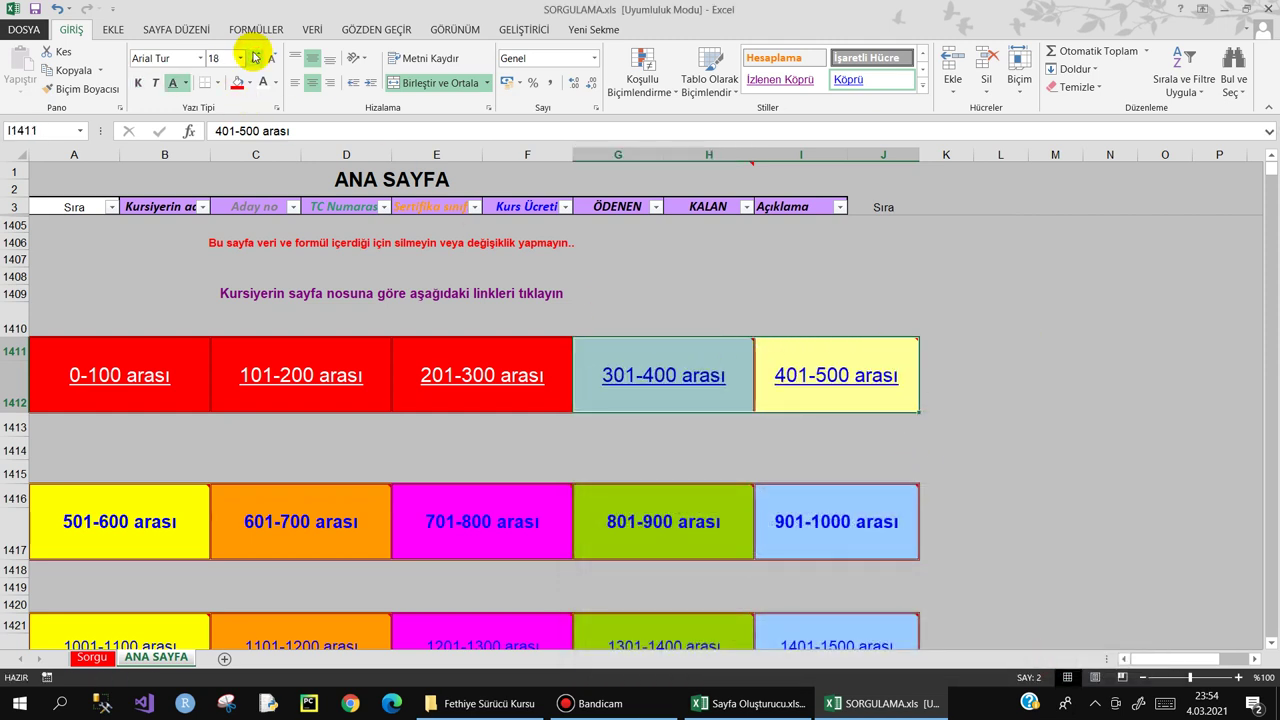
click(256, 57)
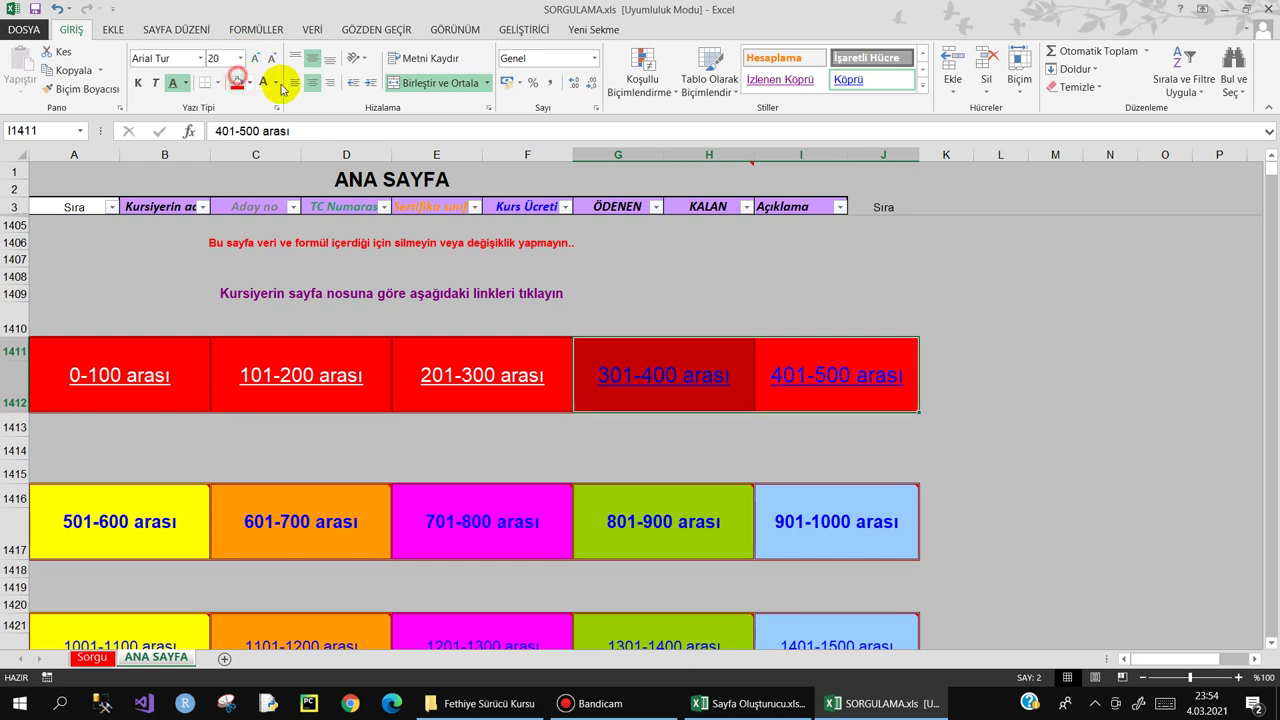
click(237, 82)
click(686, 294)
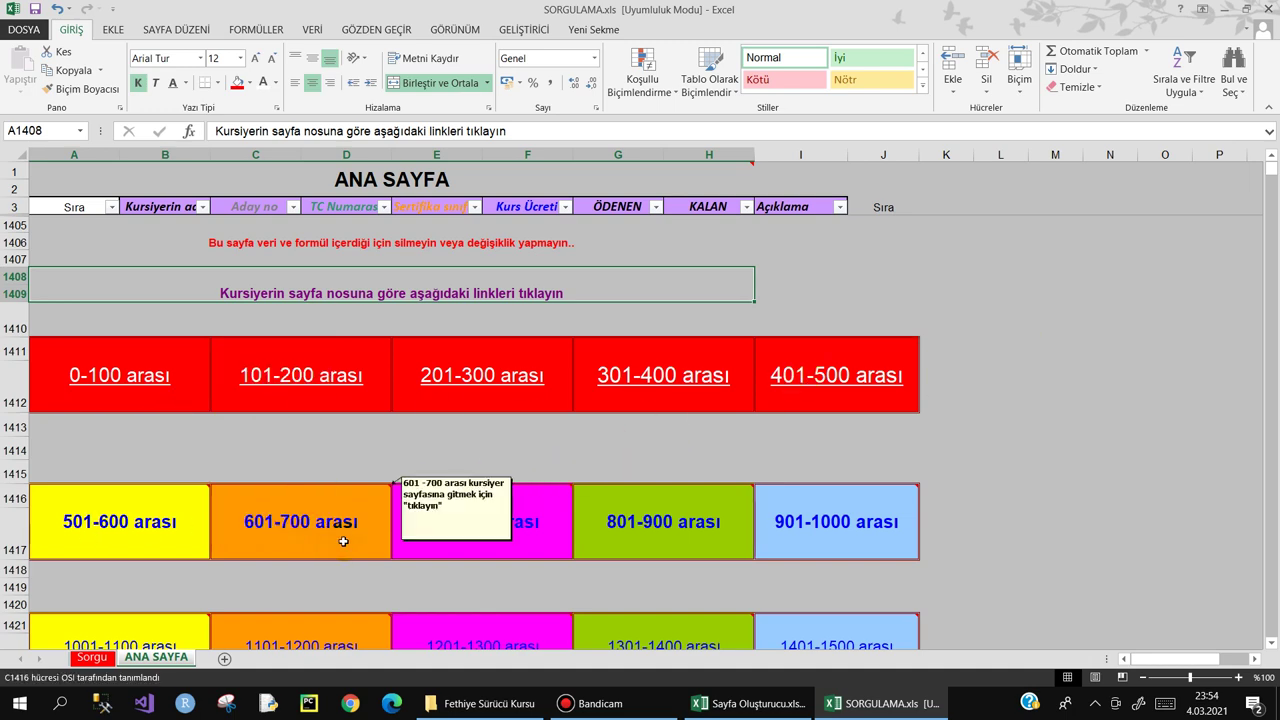
scroll(630, 545, down, 3)
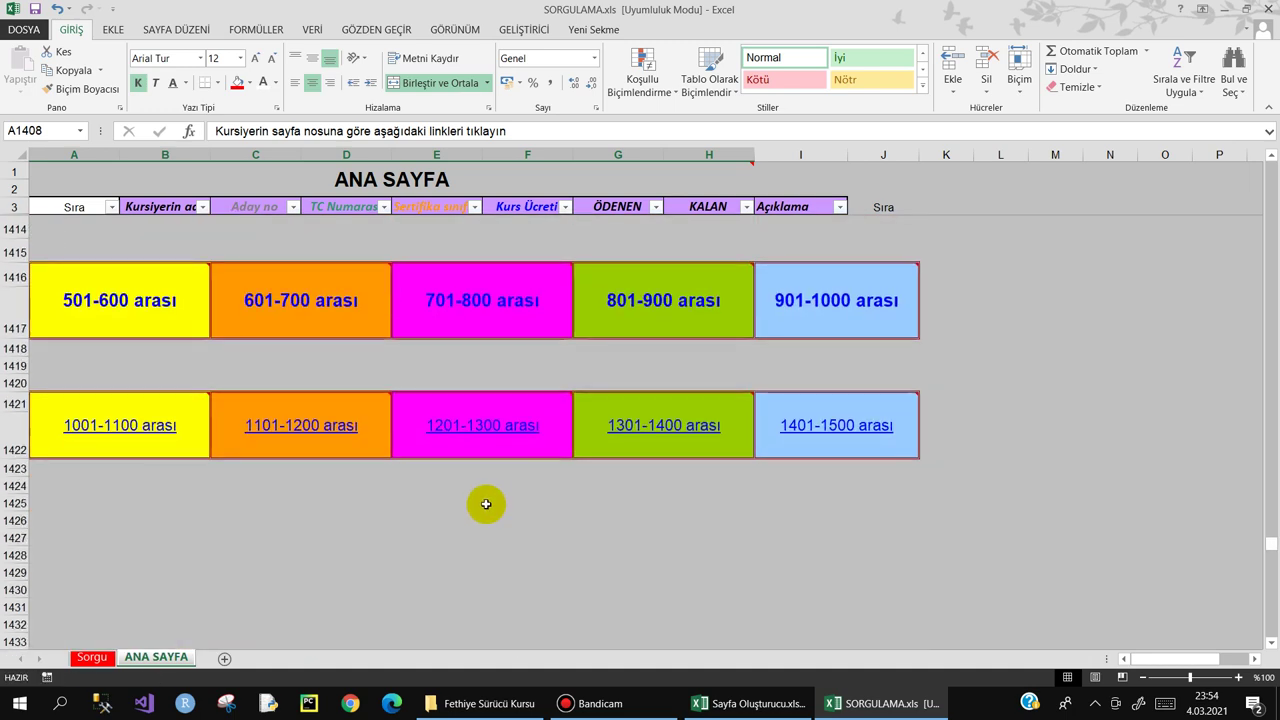
scroll(686, 409, up, 3)
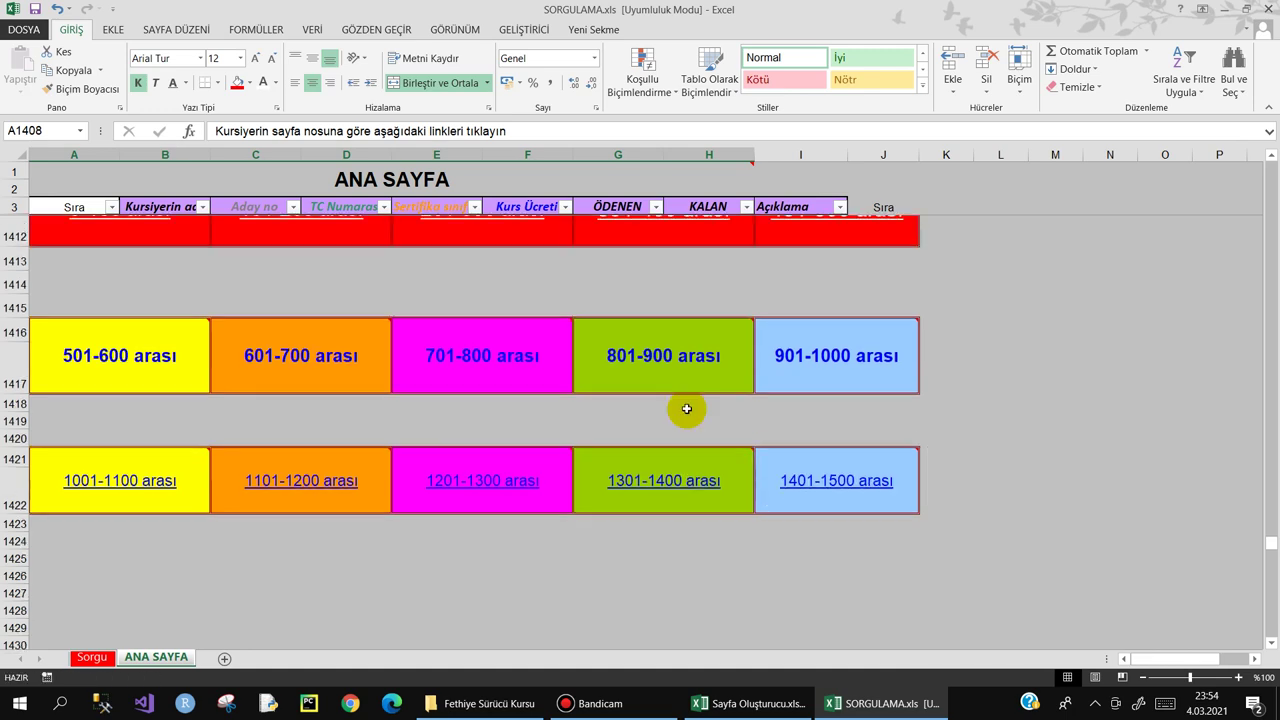
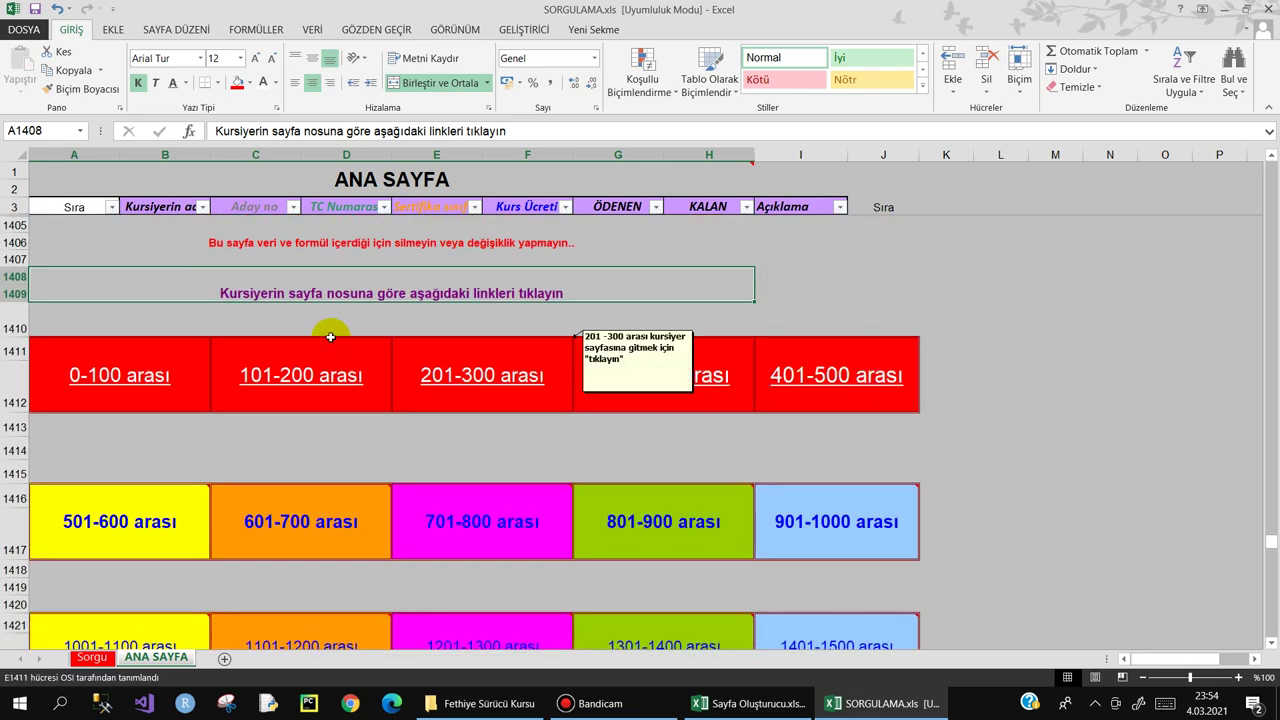
Step: Search for the new student by entering her full name in C7 on the Sorgu sheet
click(88, 658)
click(362, 282)
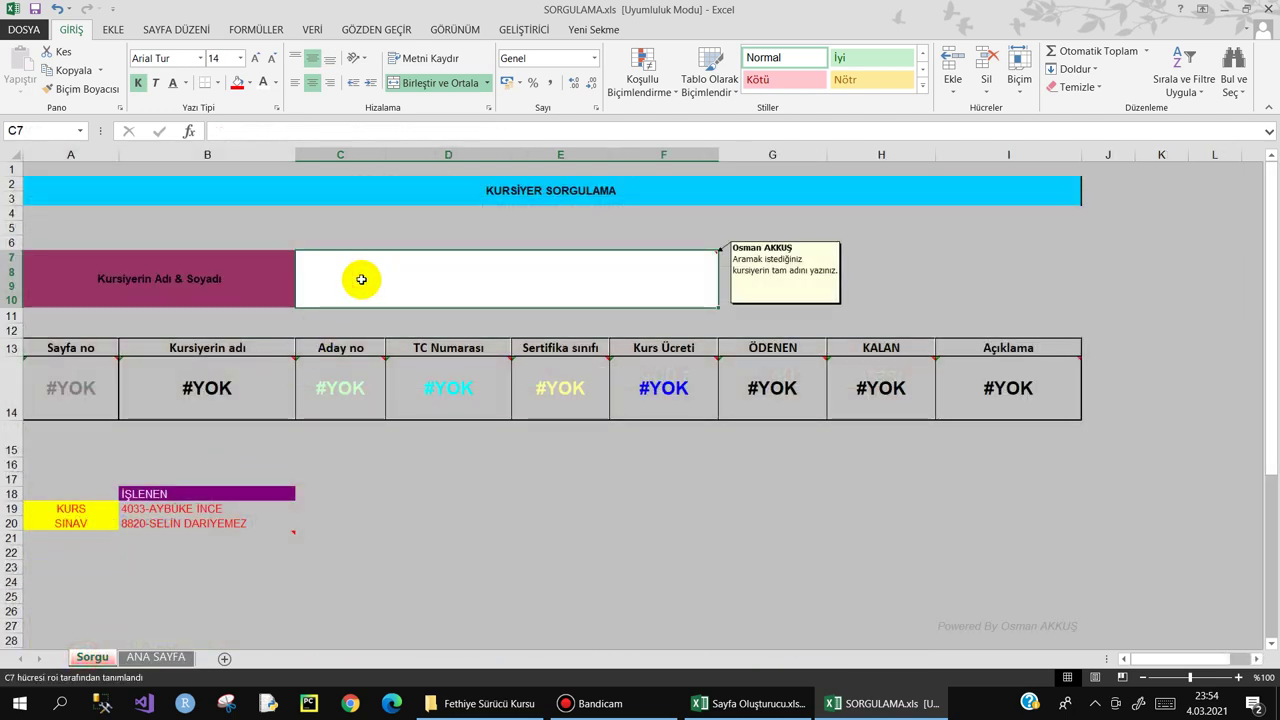
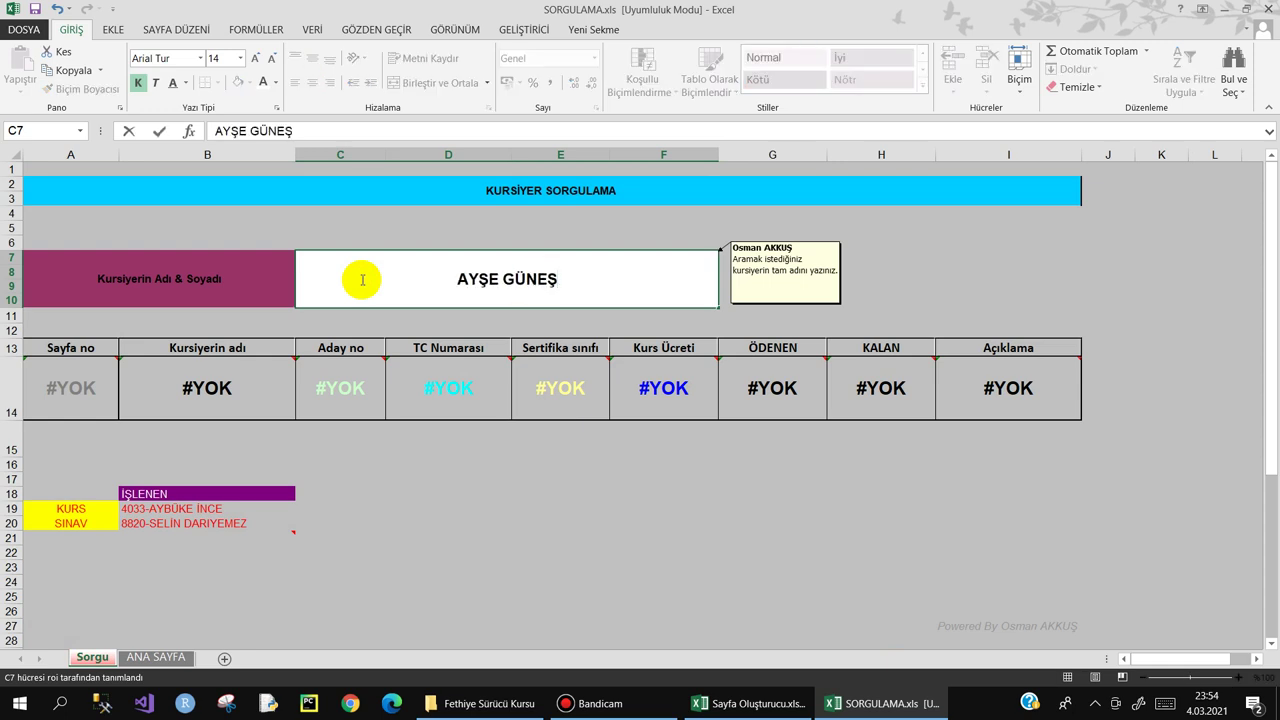
key(Return)
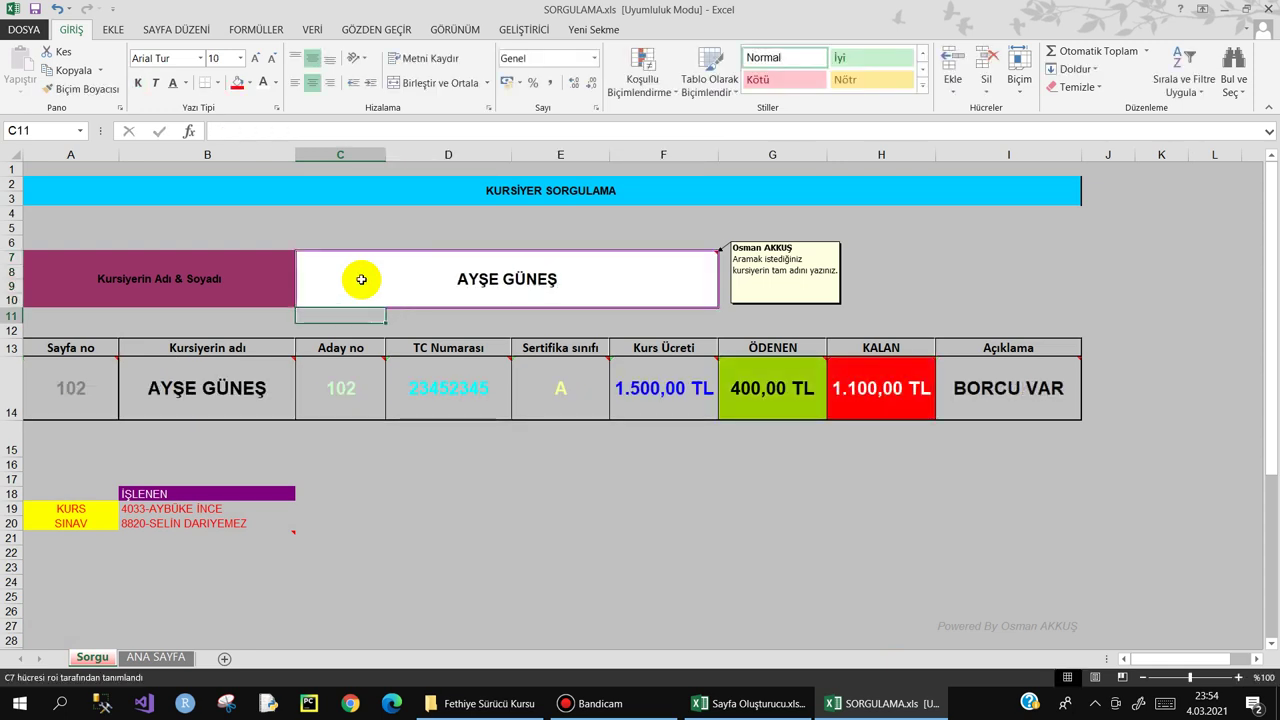
Step: Follow the page-number link in A14 back to the ANA SAYFA range links
mouse_move(211, 400)
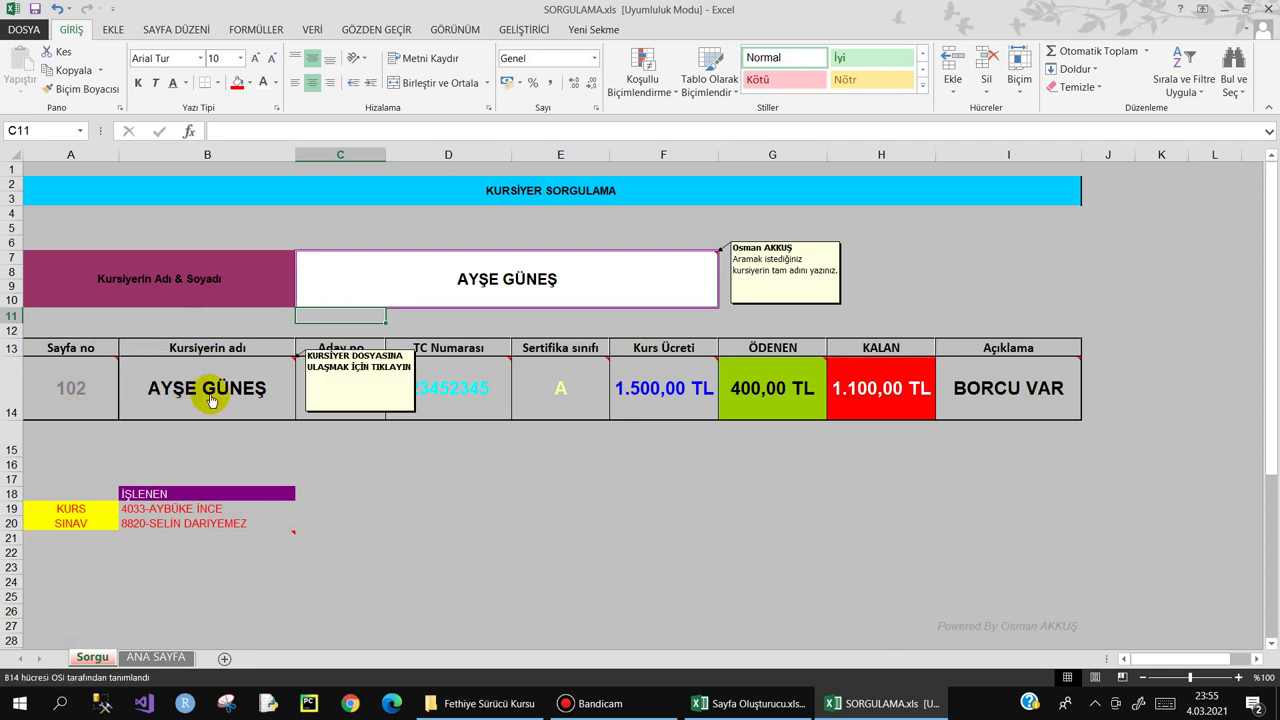
click(494, 291)
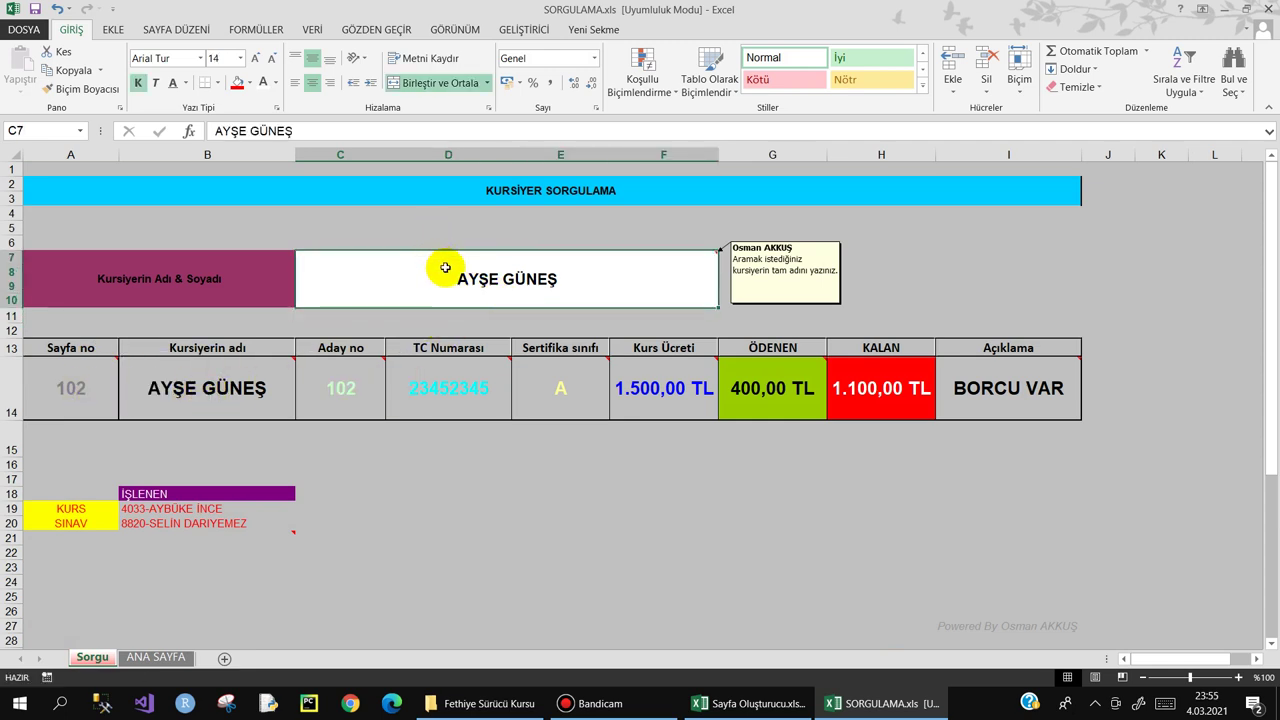
mouse_move(78, 396)
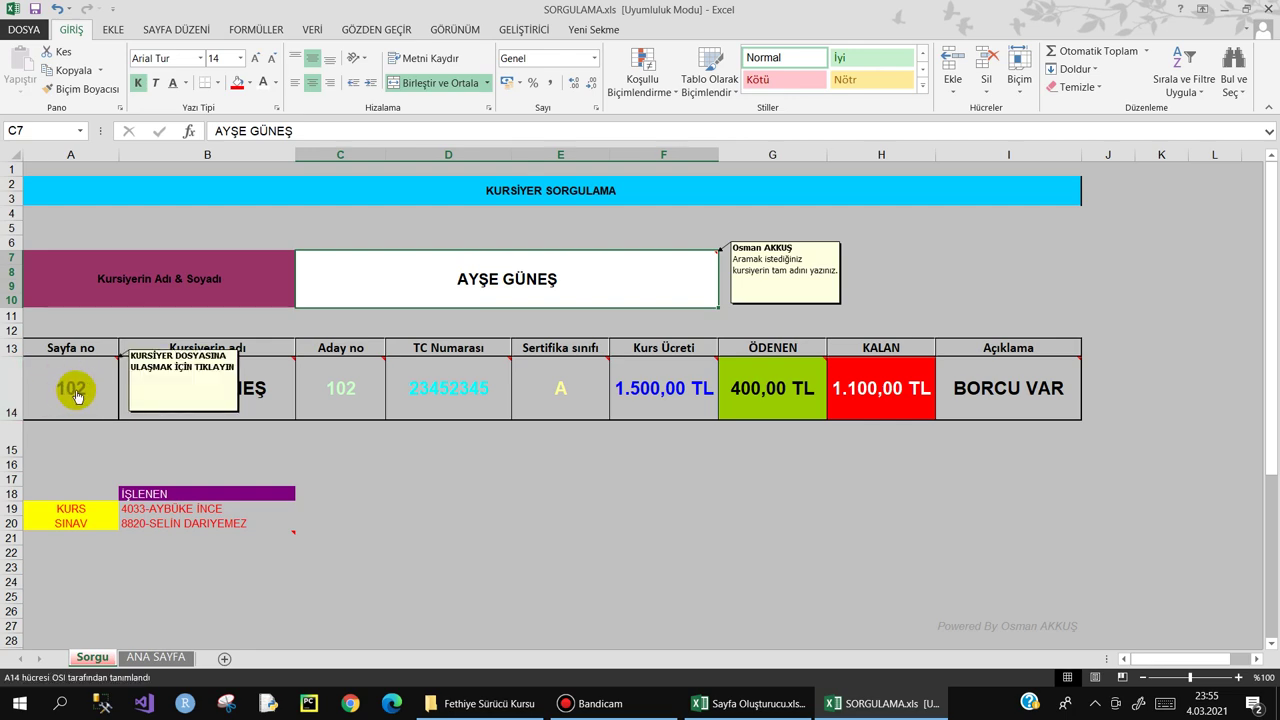
click(74, 395)
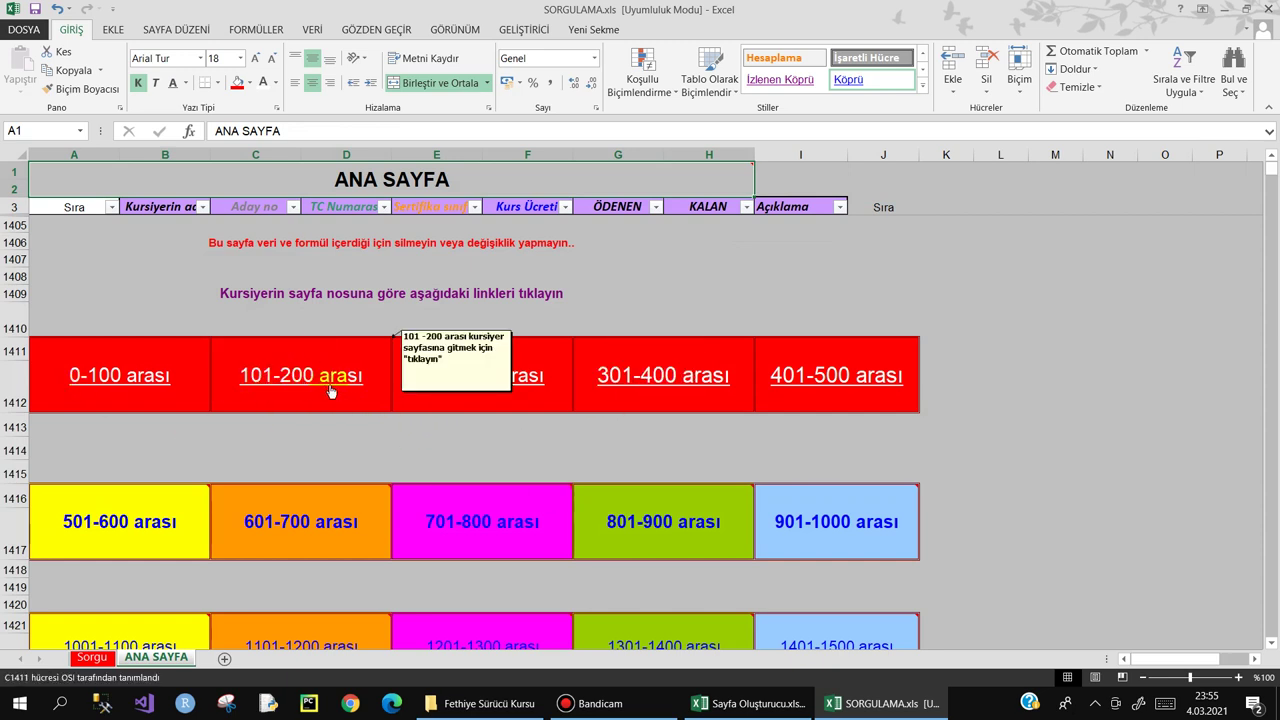
click(308, 381)
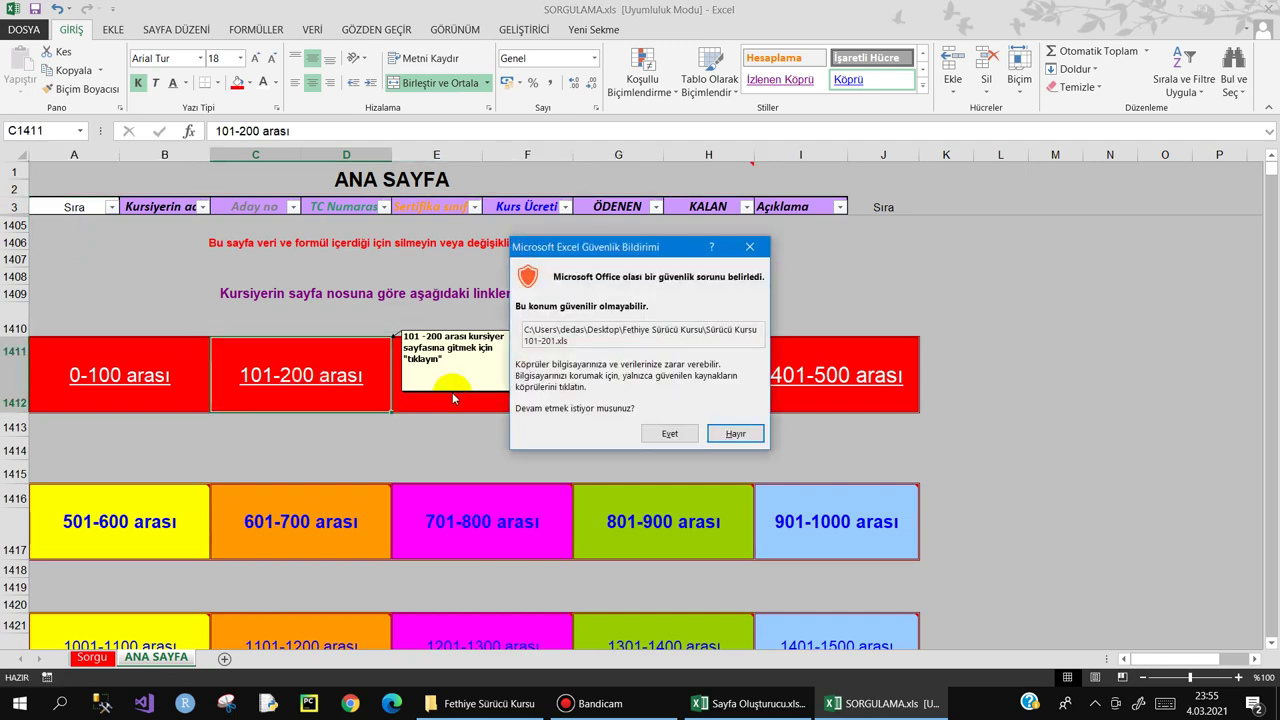
click(663, 432)
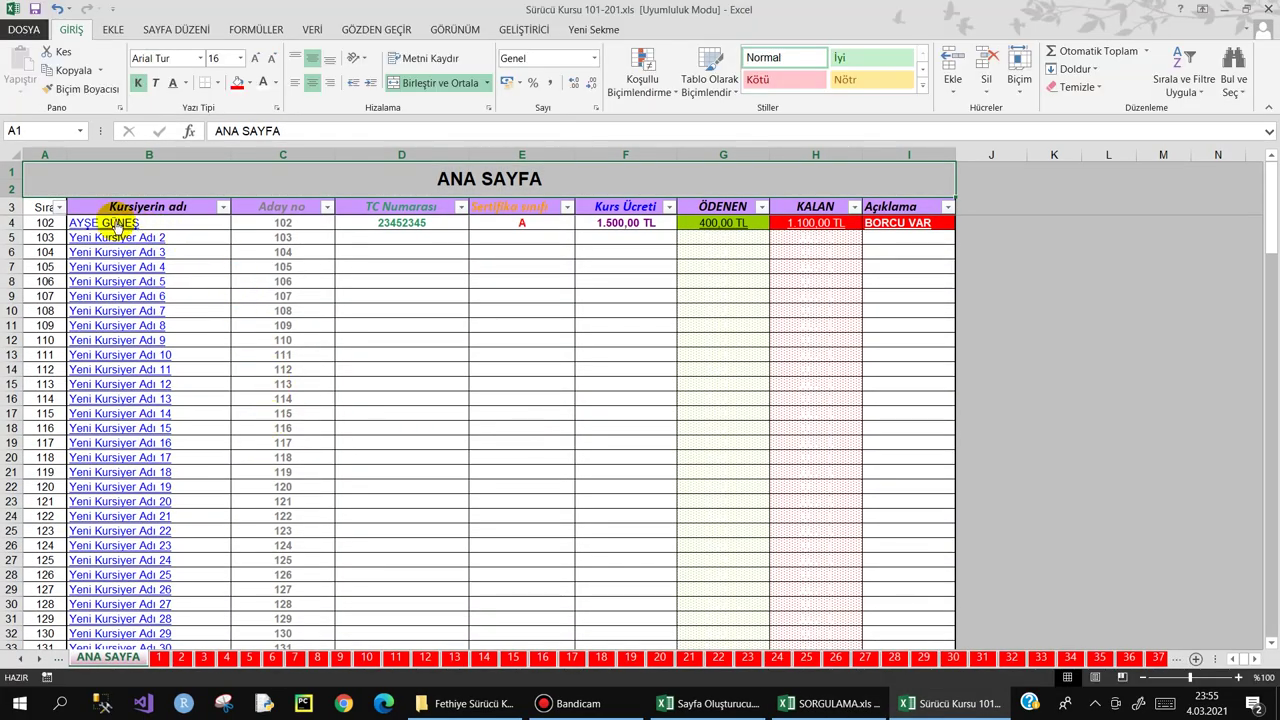
click(116, 222)
click(116, 222)
scroll(543, 366, down, 2)
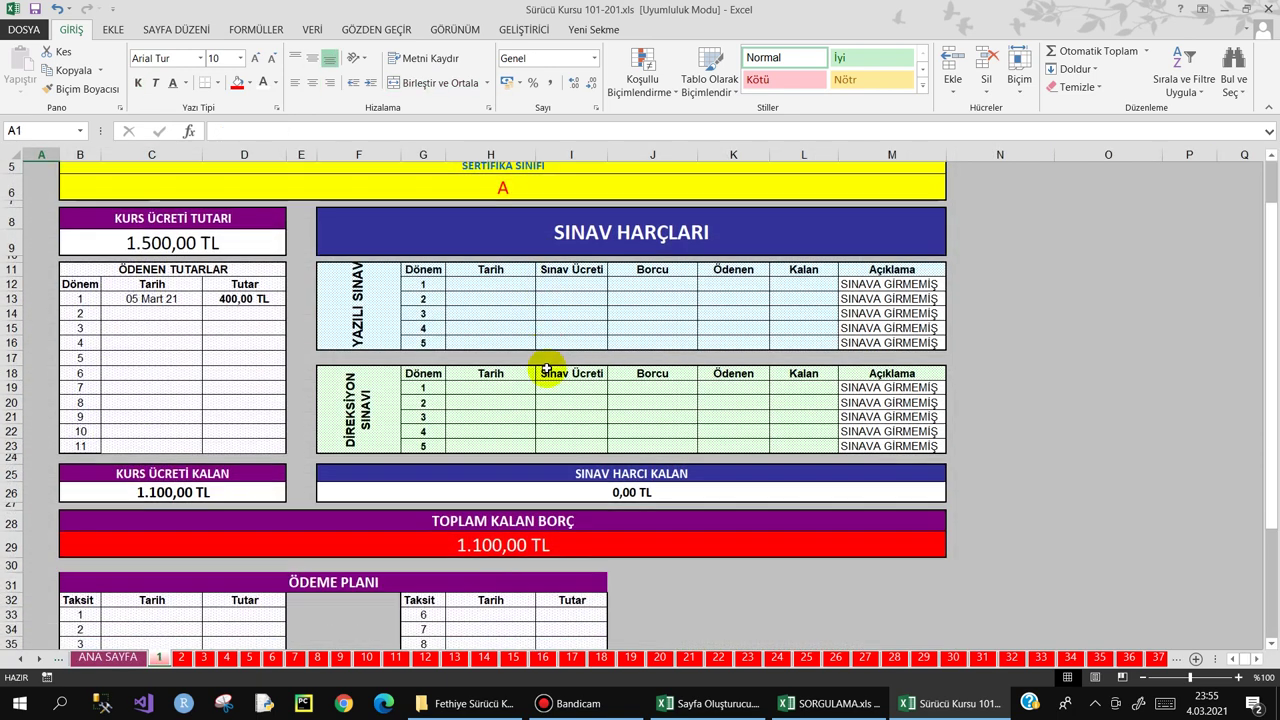
scroll(543, 366, down, 4)
scroll(558, 357, up, 6)
click(1268, 7)
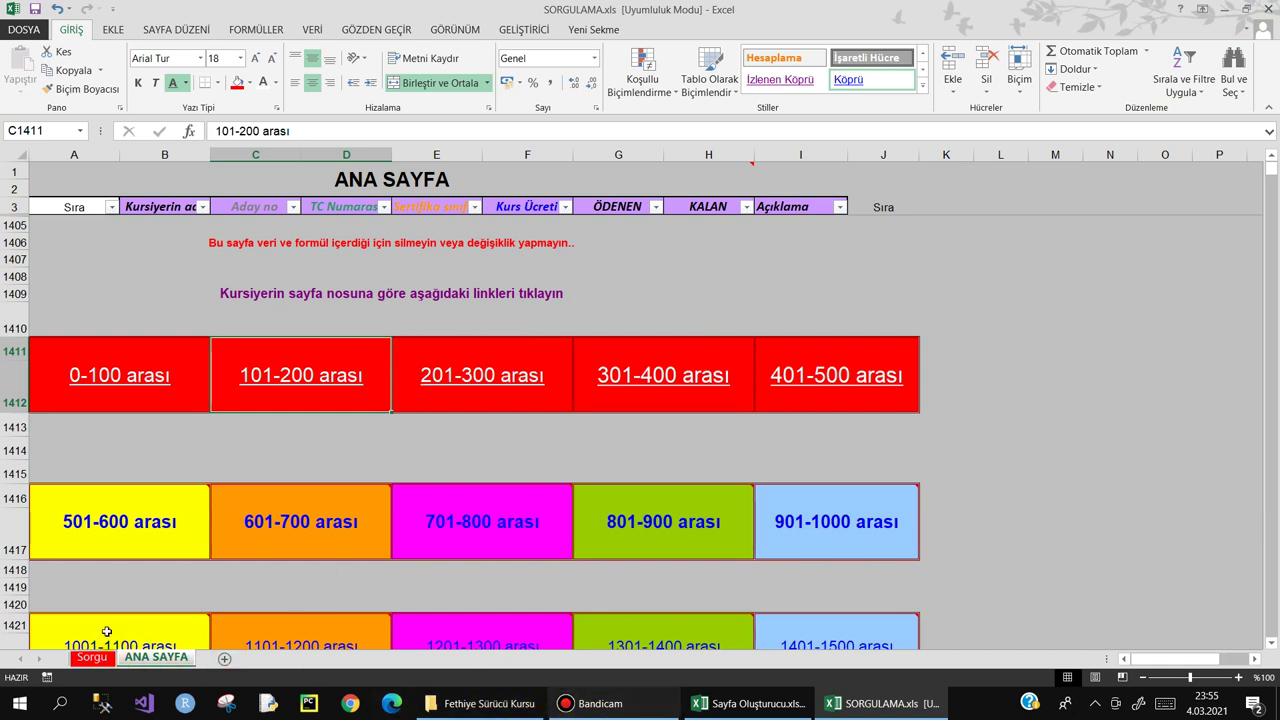
Step: Search for another student by entering his name in C7 on the Sorgu sheet
click(84, 659)
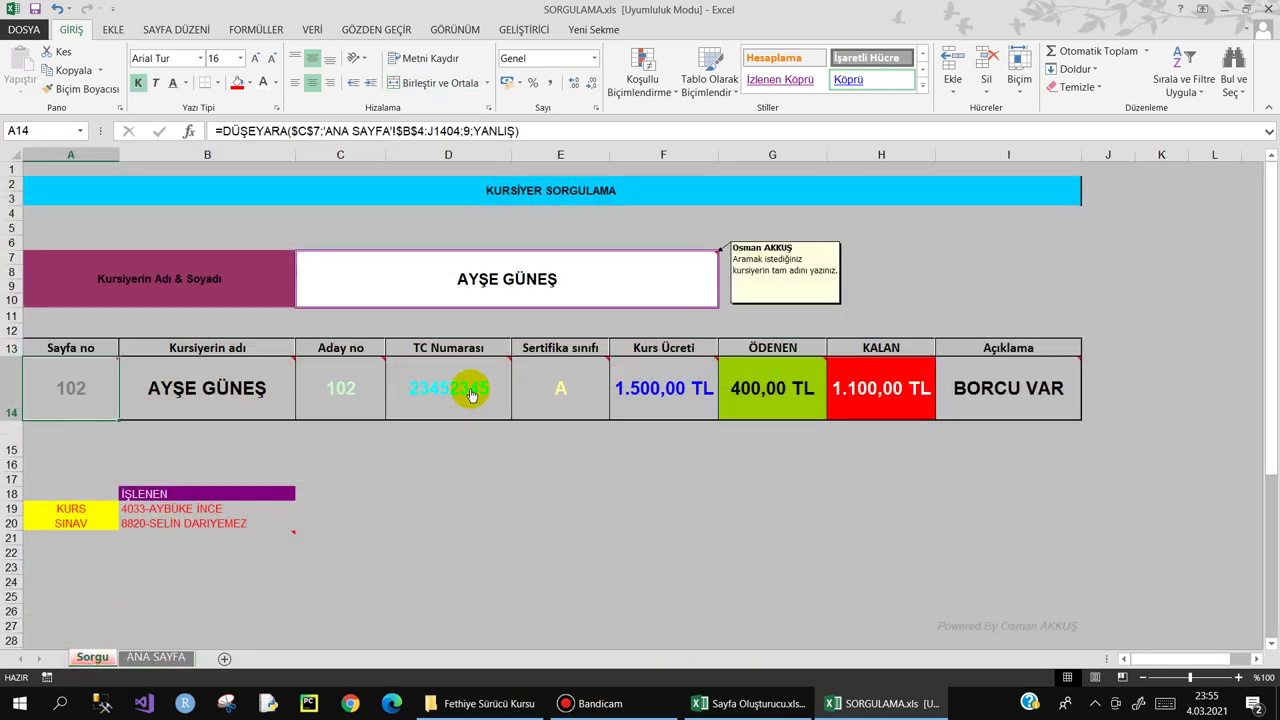
click(583, 280)
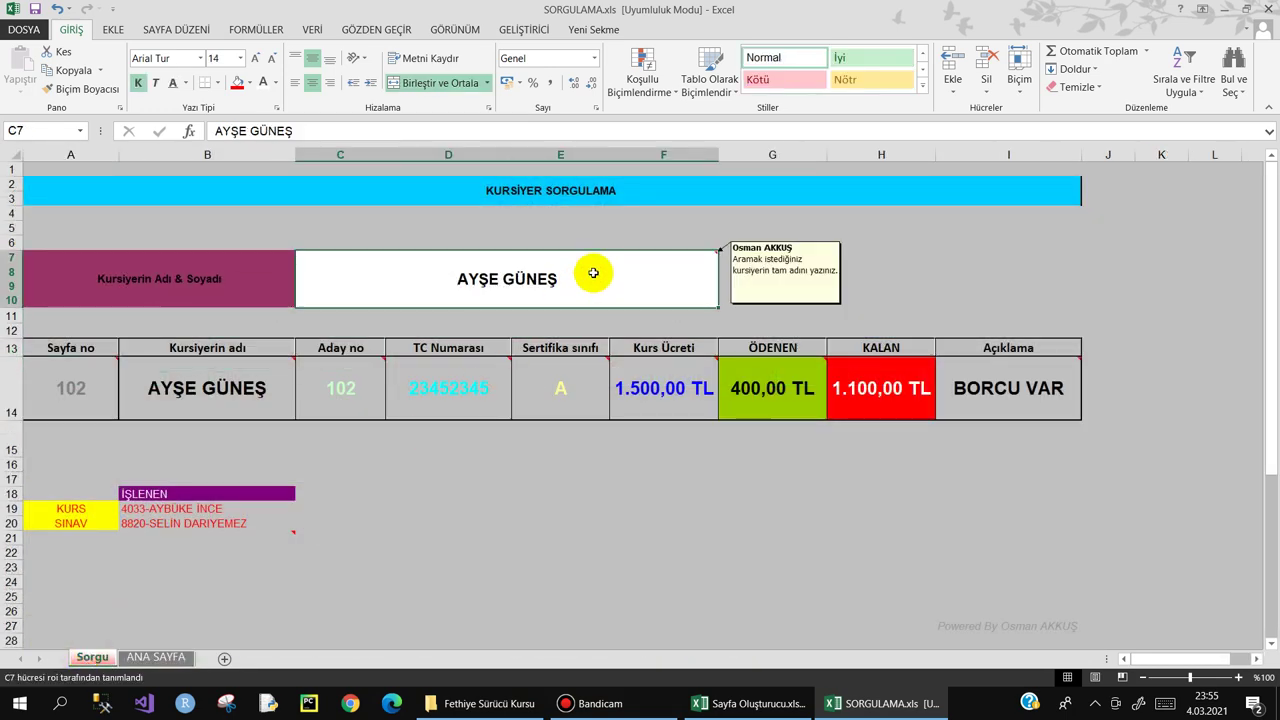
text(AHMET)
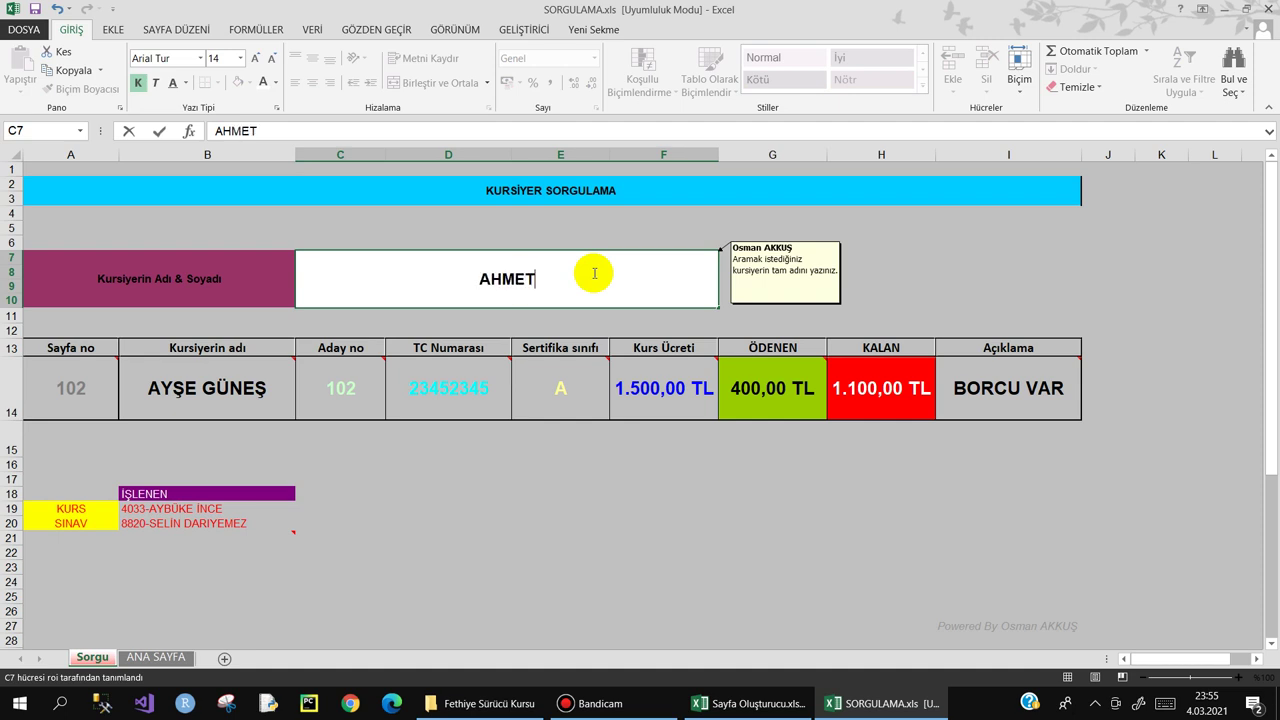
text(Z)
key(Return)
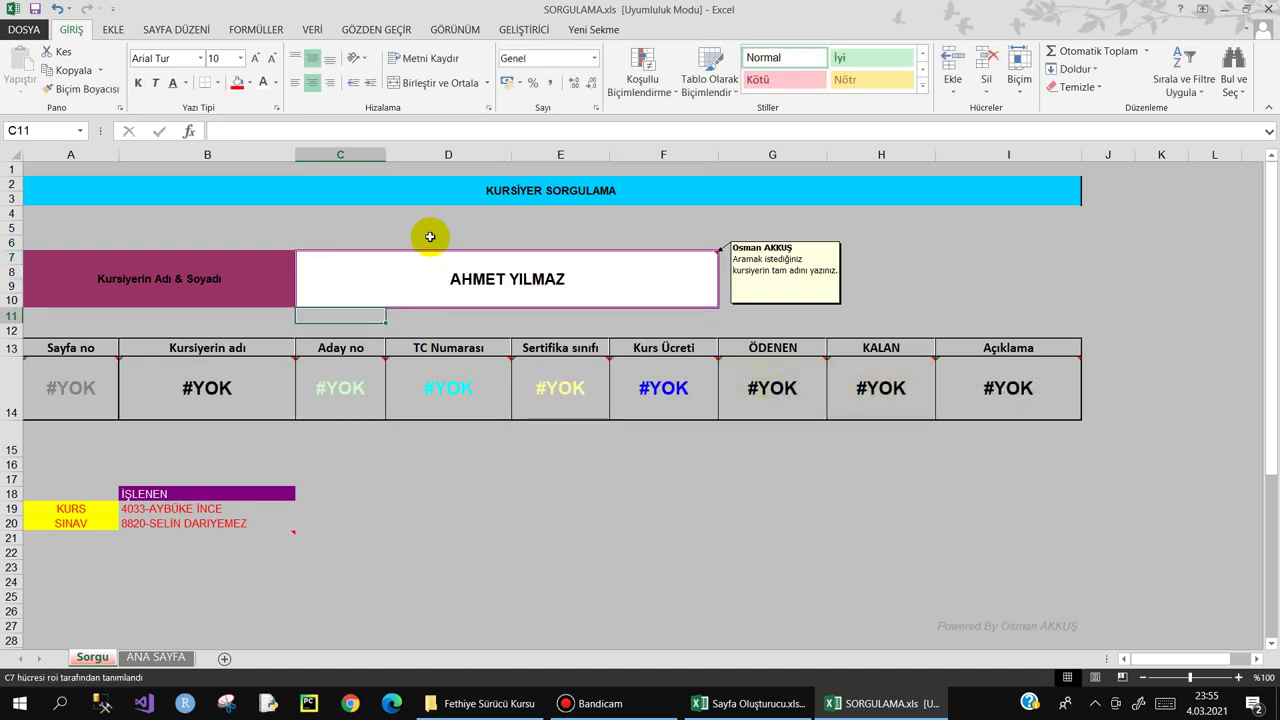
Step: Correct the searched name to show page 11 with 2.000,00 TL owed, then follow the C14 link to ANA SAYFA
click(570, 280)
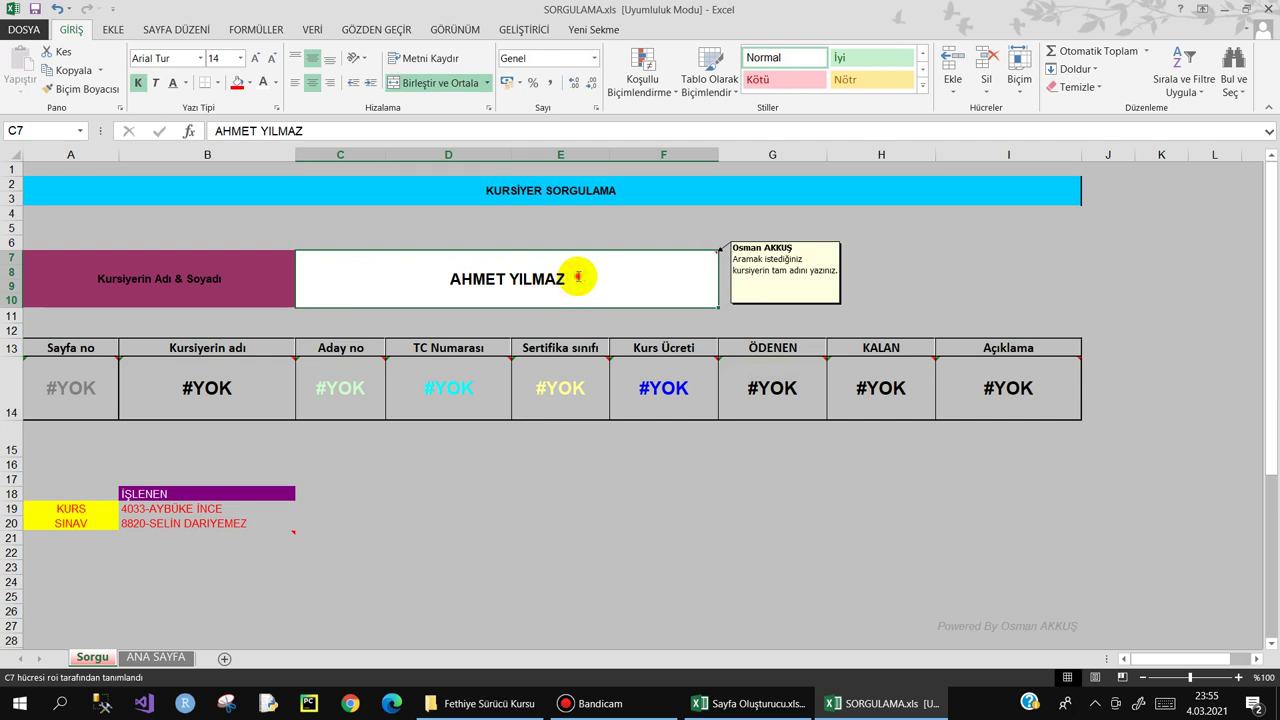
double_click(578, 277)
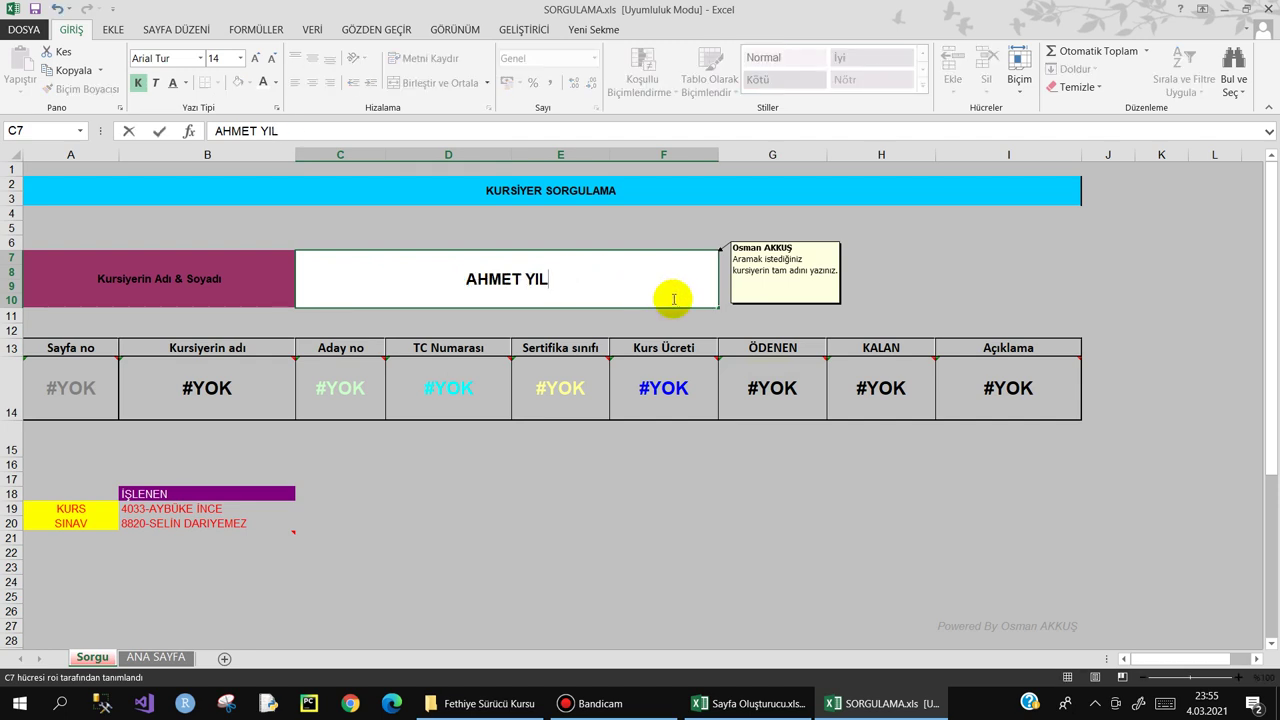
key(Return)
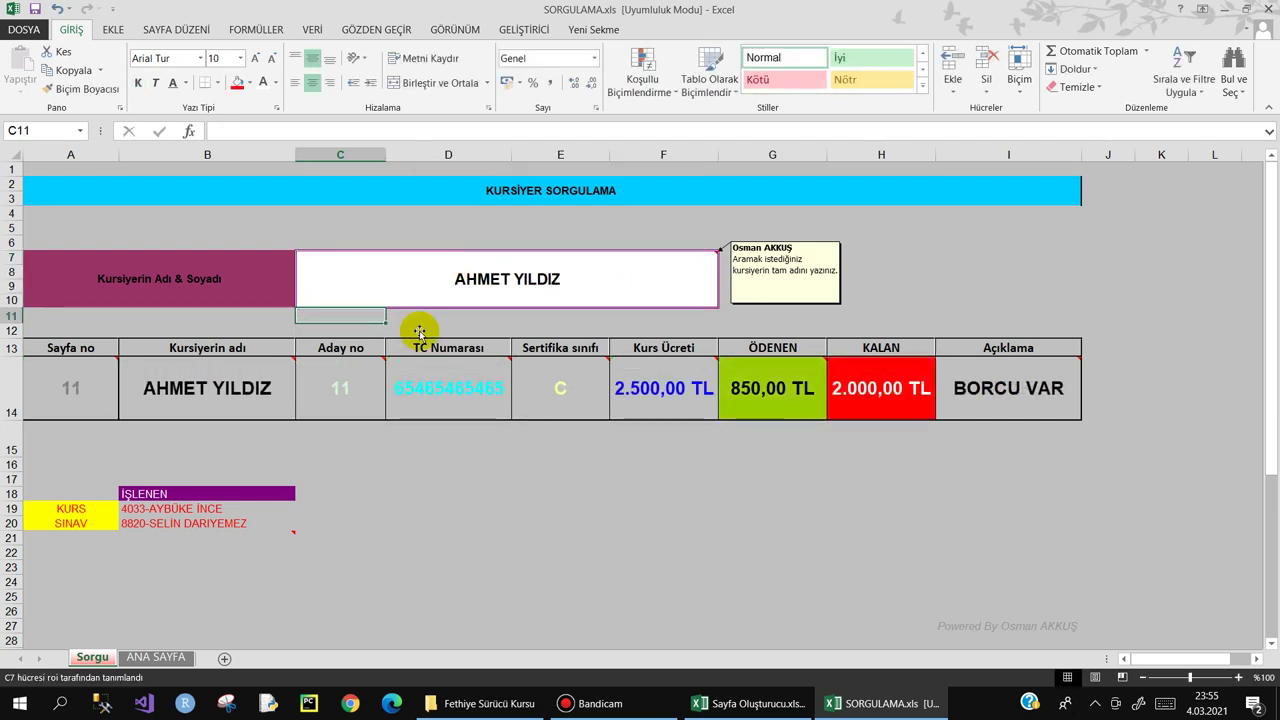
click(343, 395)
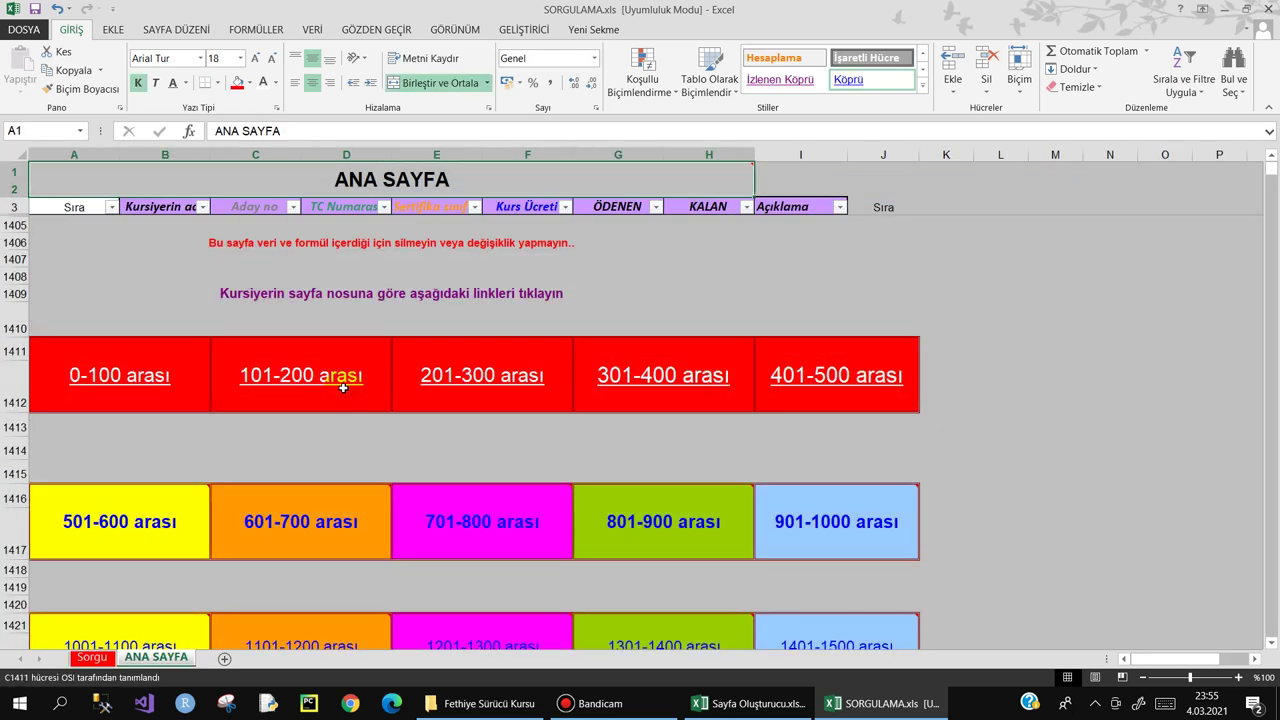
click(113, 385)
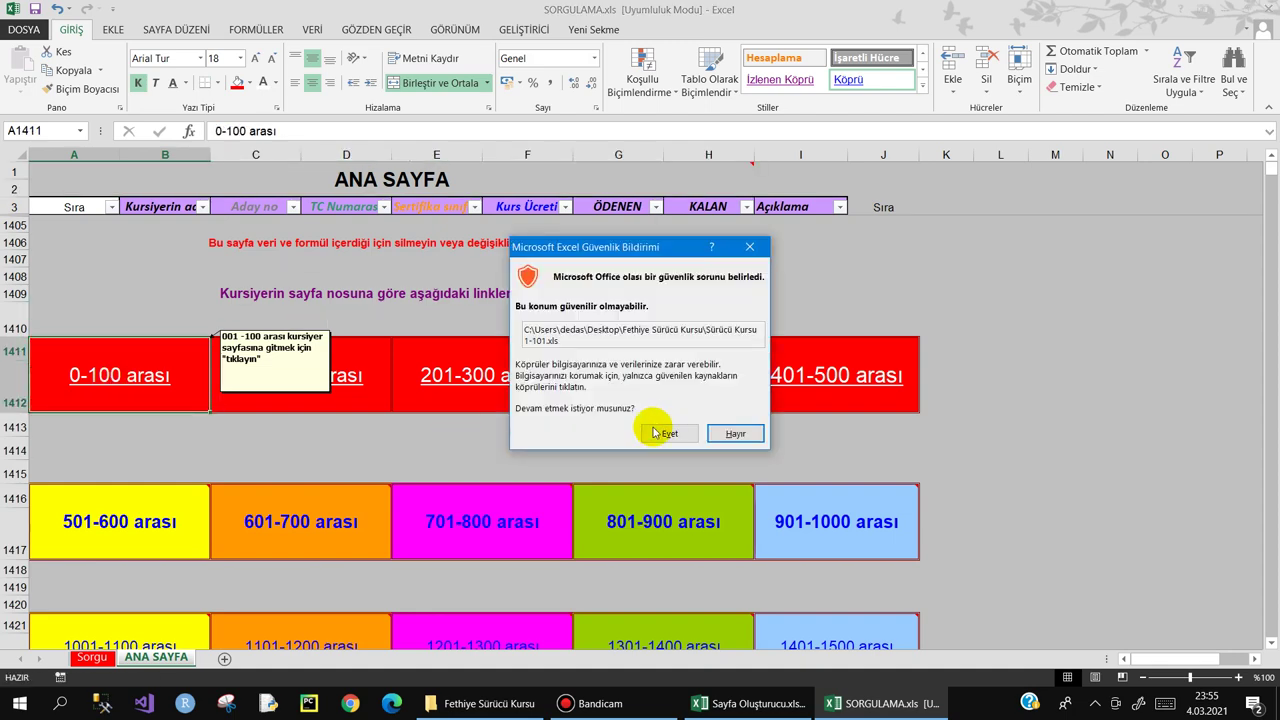
click(664, 433)
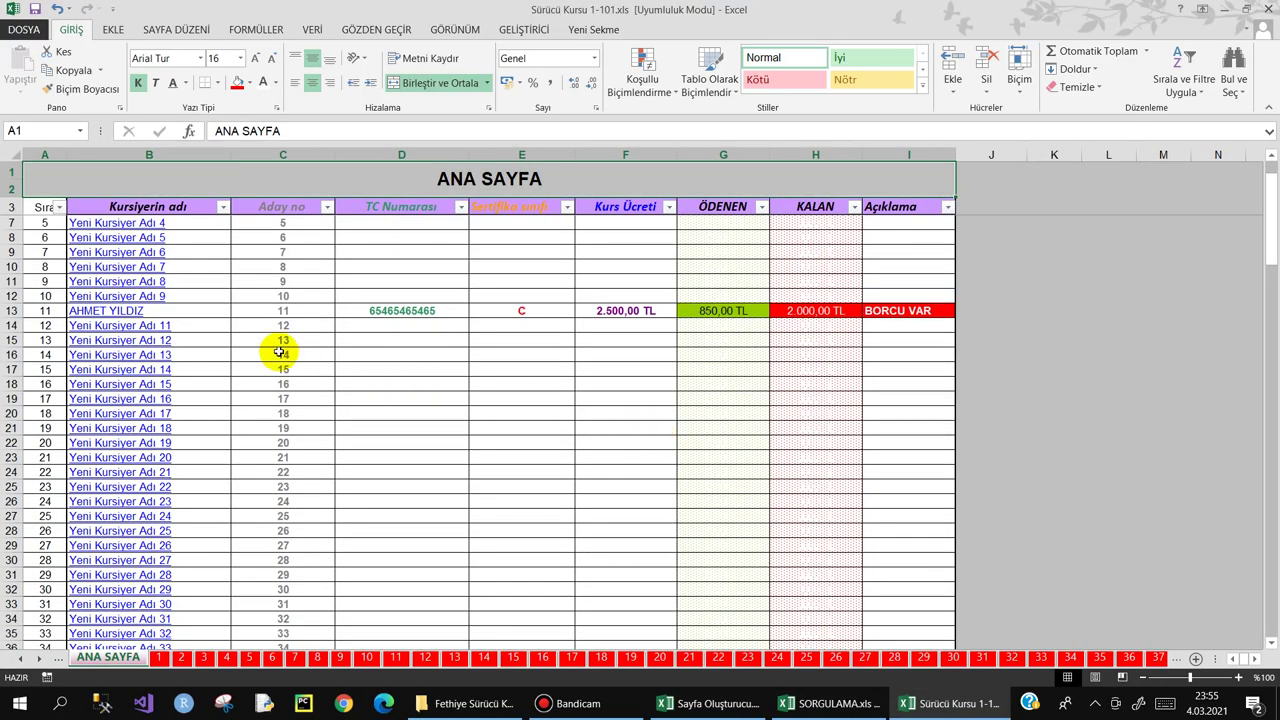
click(112, 311)
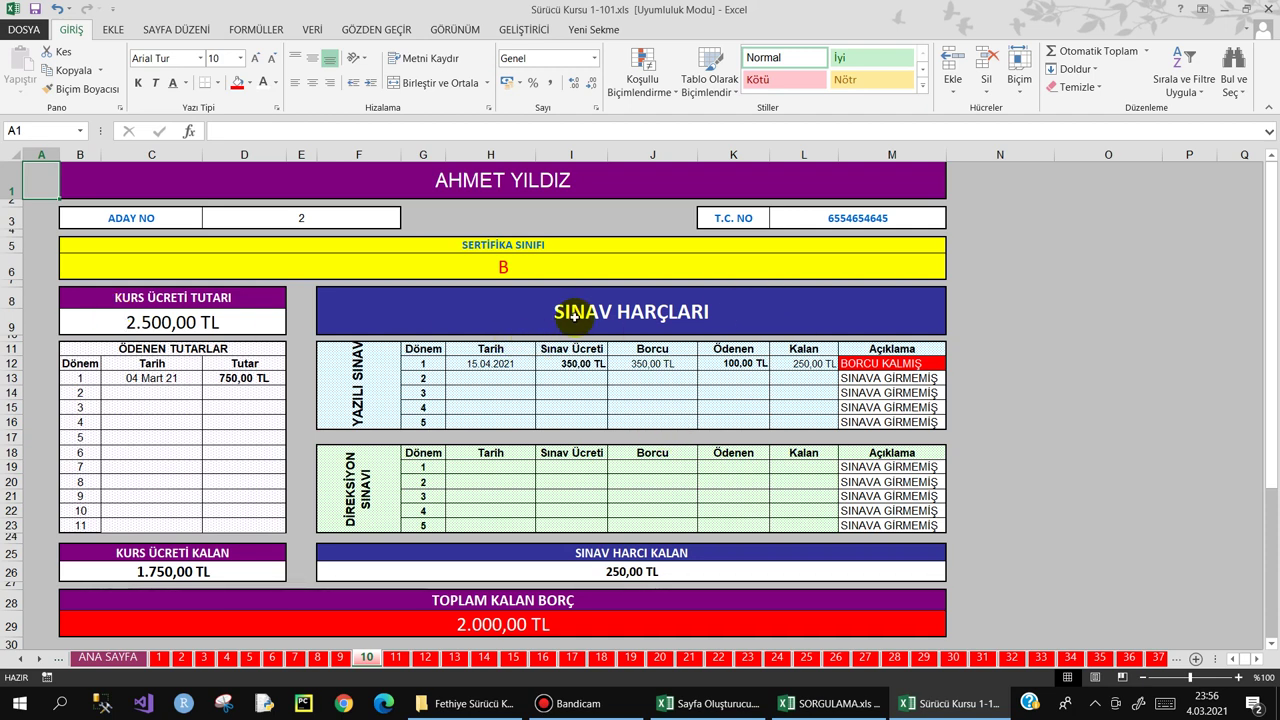
click(1268, 10)
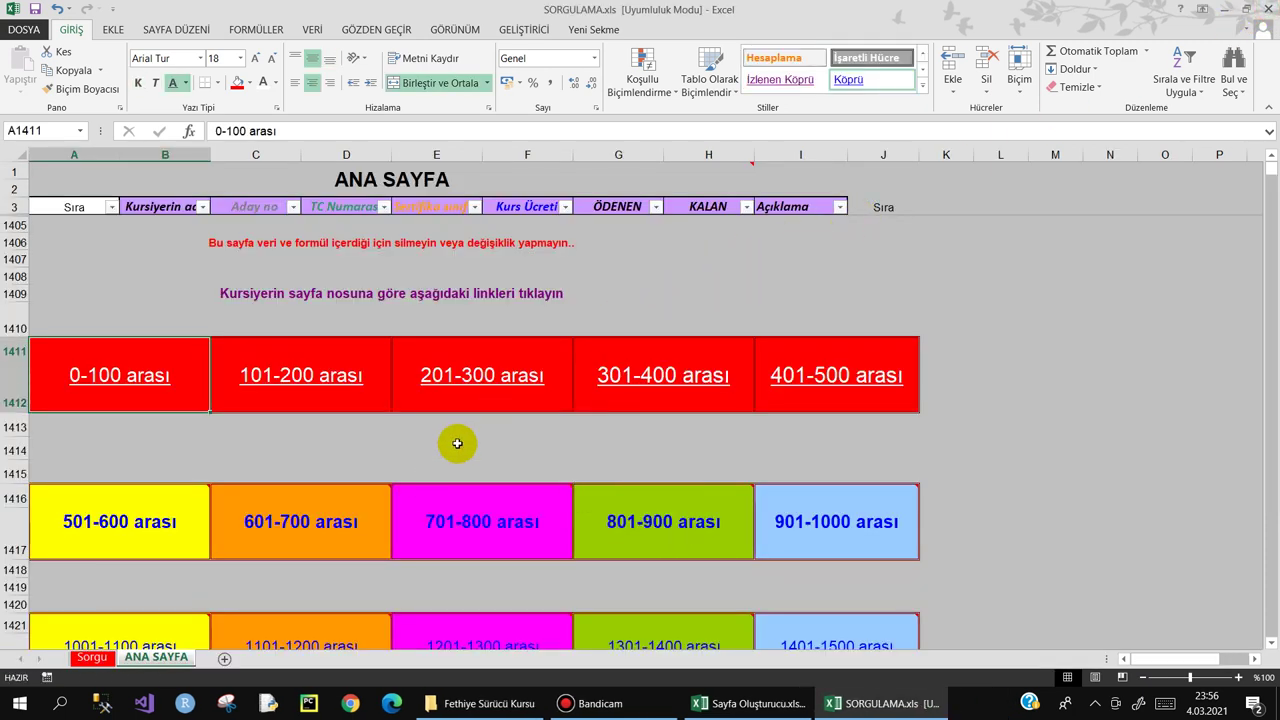
Step: Open Sürücü Kursu 401-501 via the 401-500 arası link and select B92's placeholder text 'Yeni Kursiyer Adı 89'
click(801, 391)
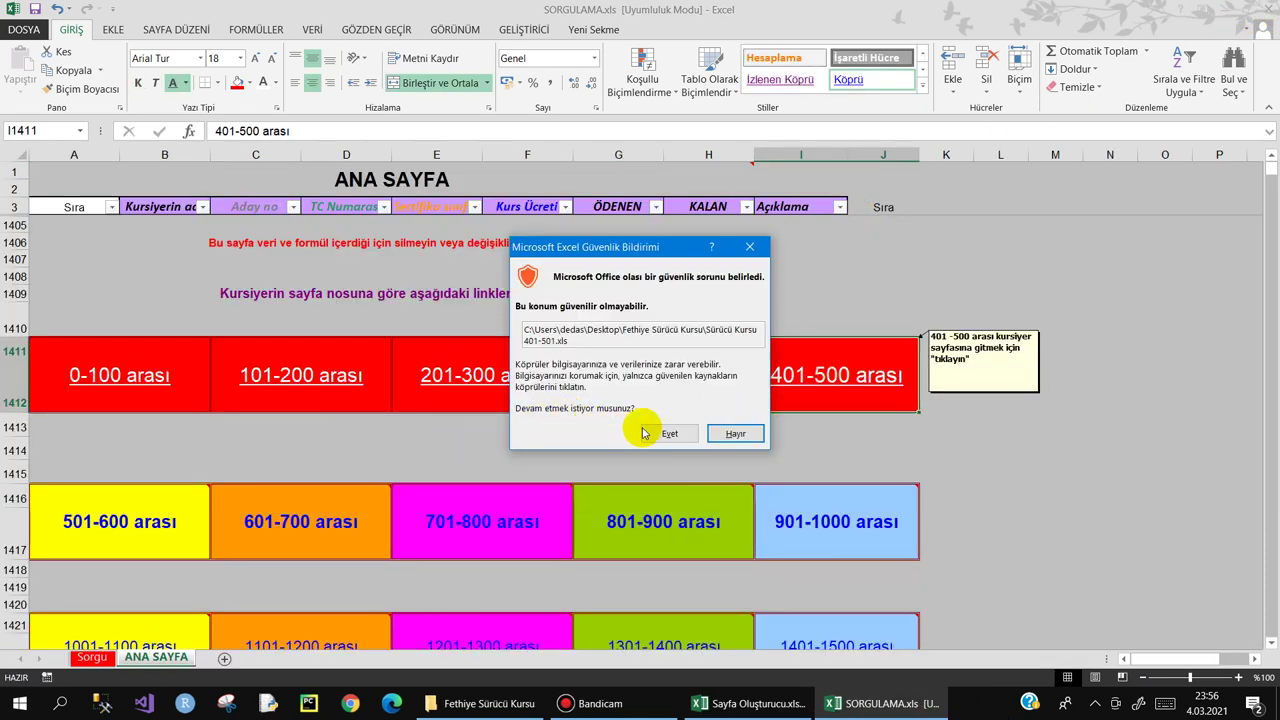
click(660, 432)
scroll(200, 503, down, 7)
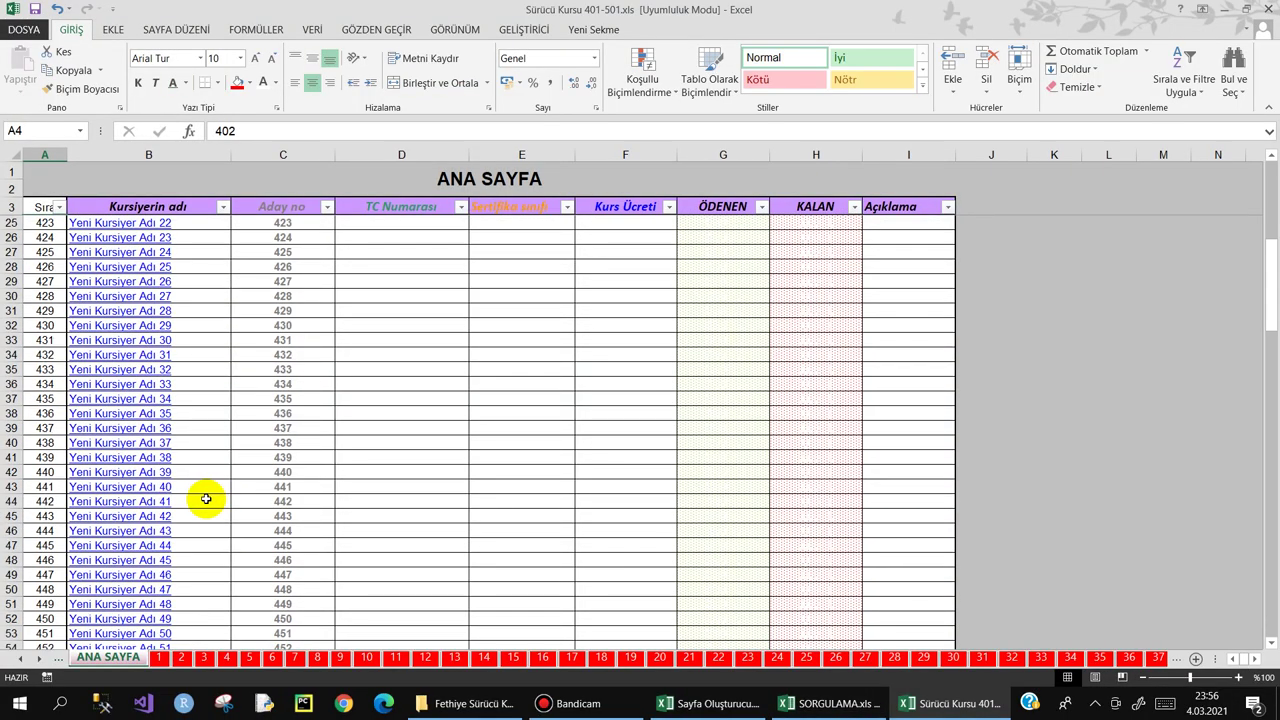
scroll(193, 508, down, 7)
scroll(190, 508, down, 14)
scroll(182, 505, up, 3)
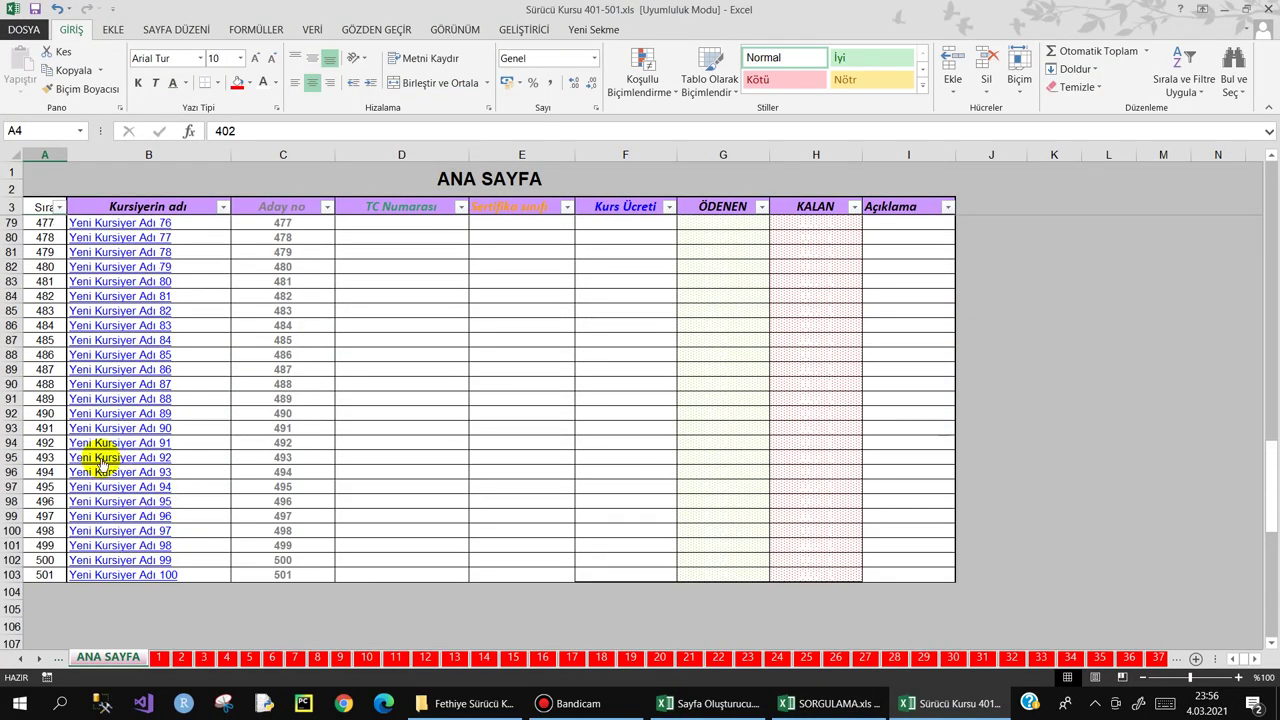
click(192, 413)
drag(335, 131, 75, 98)
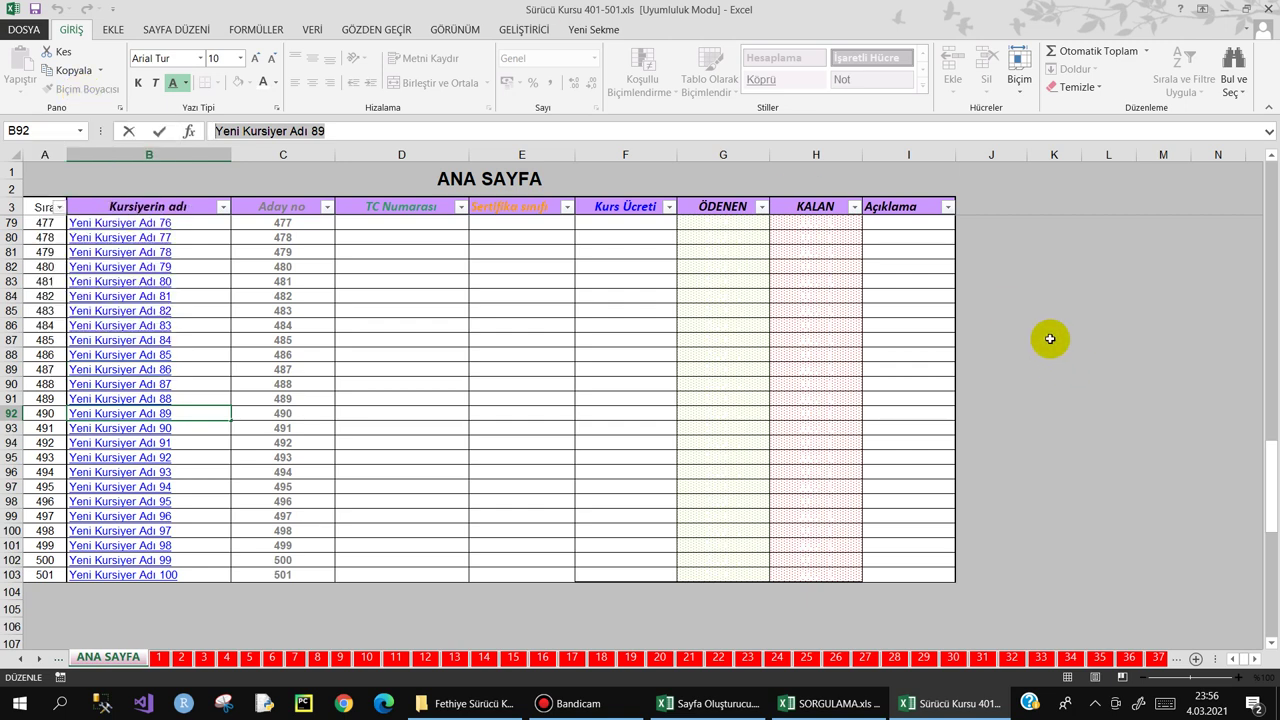
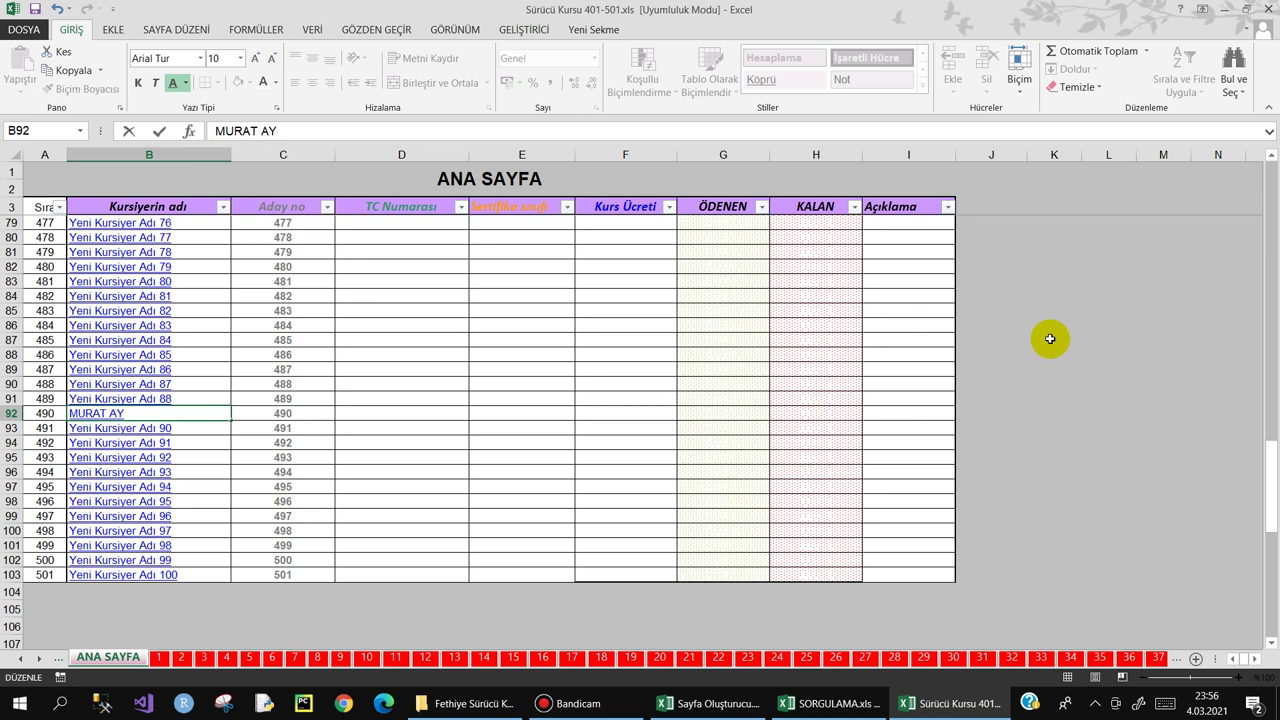
Step: Fill row 92 with the student's name, ID number, class E and a 4000 (4.000,00 TL) fee
key(Return)
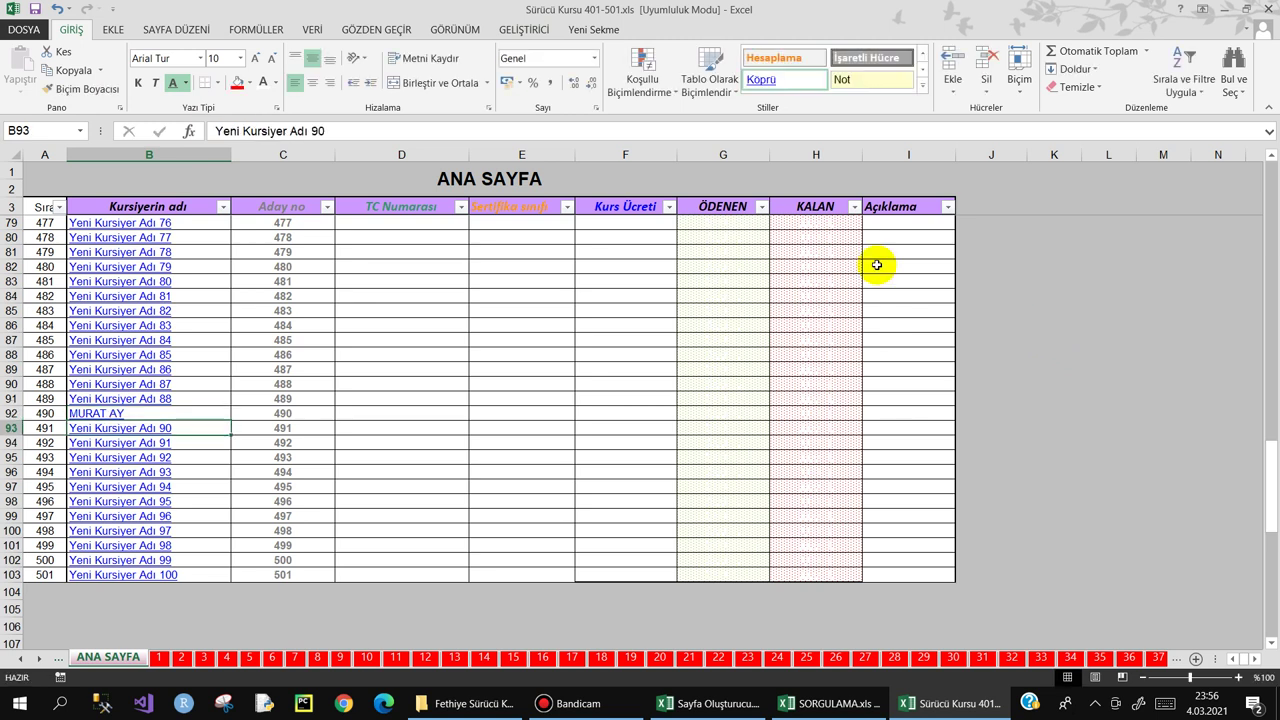
click(345, 413)
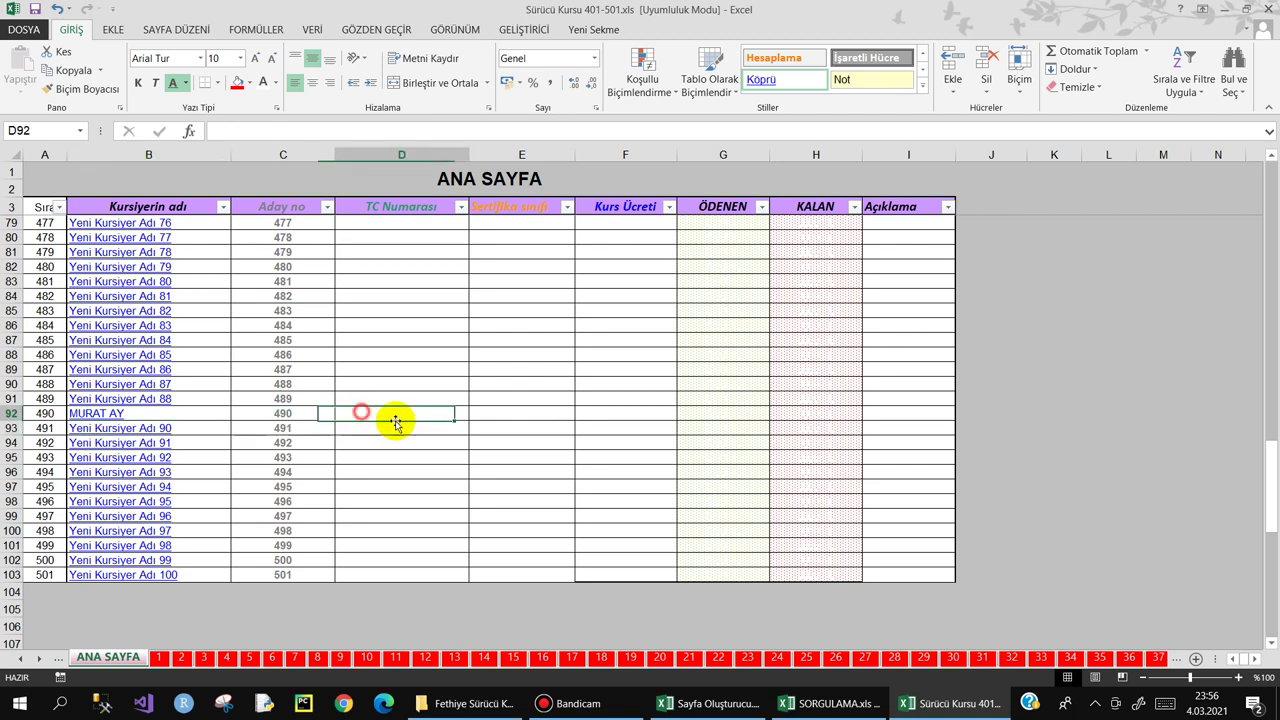
text(3452345)
key(Tab)
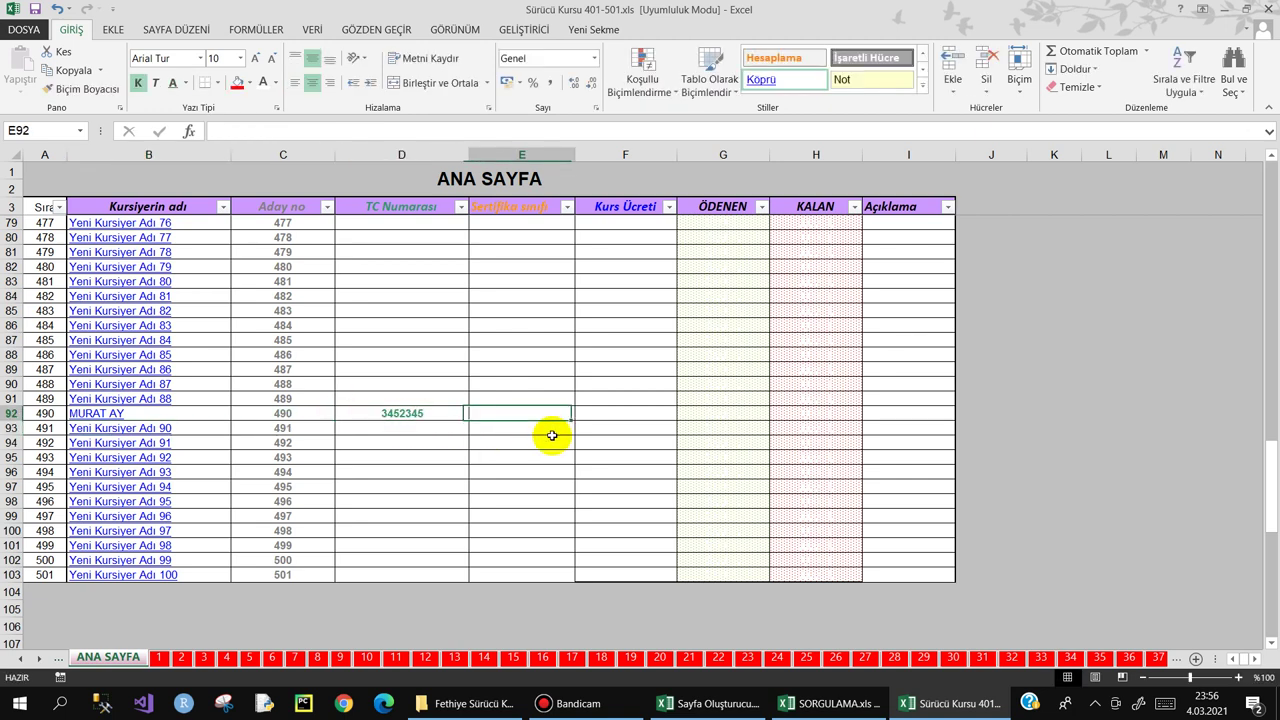
text(E)
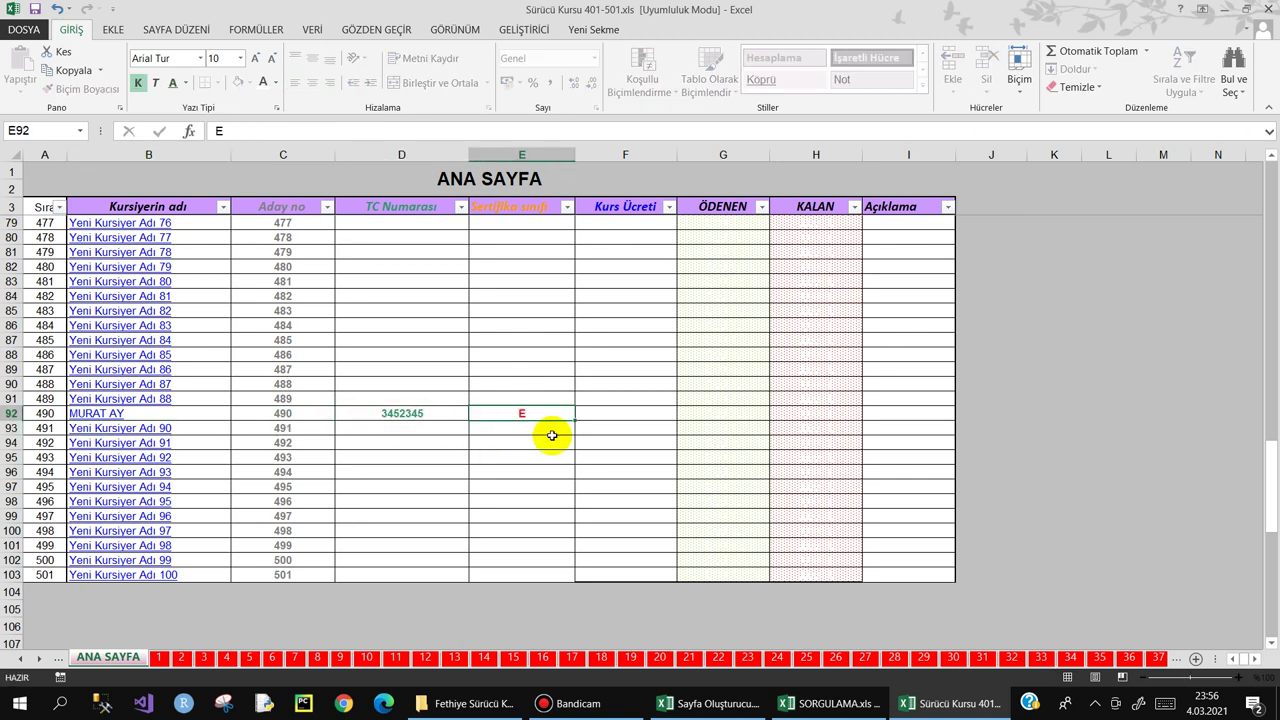
key(Tab)
text(4)
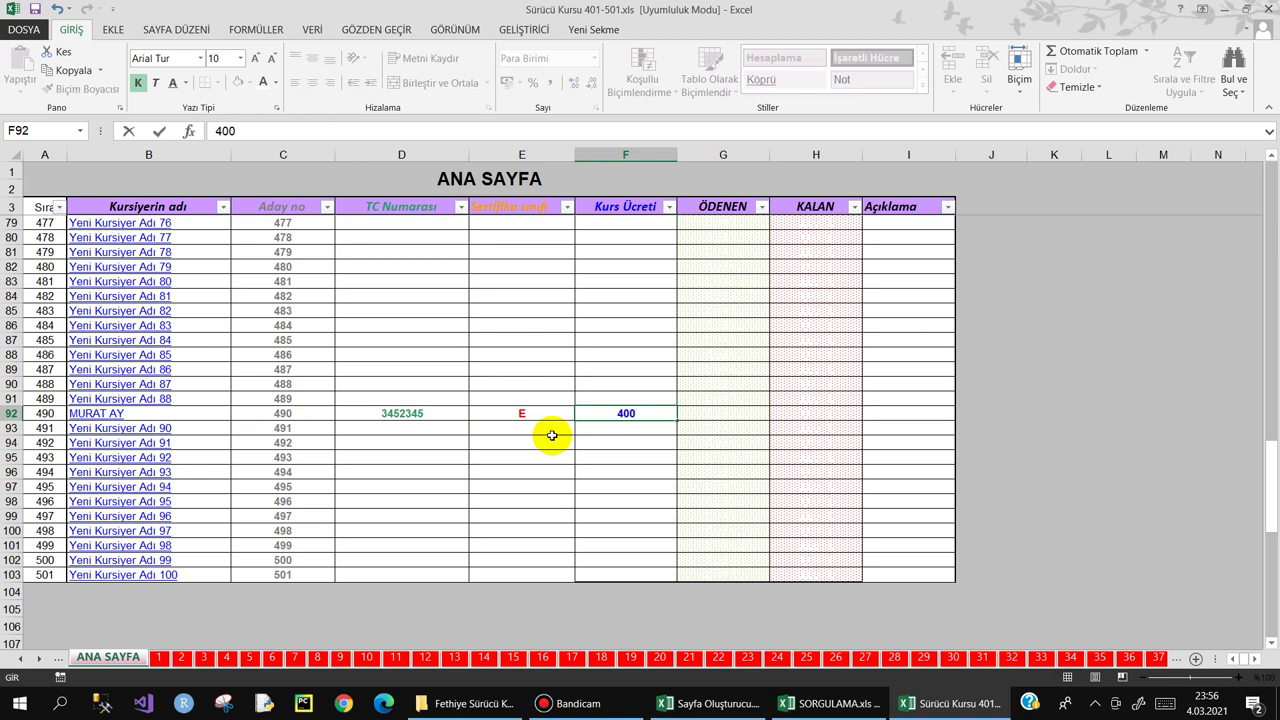
key(Return)
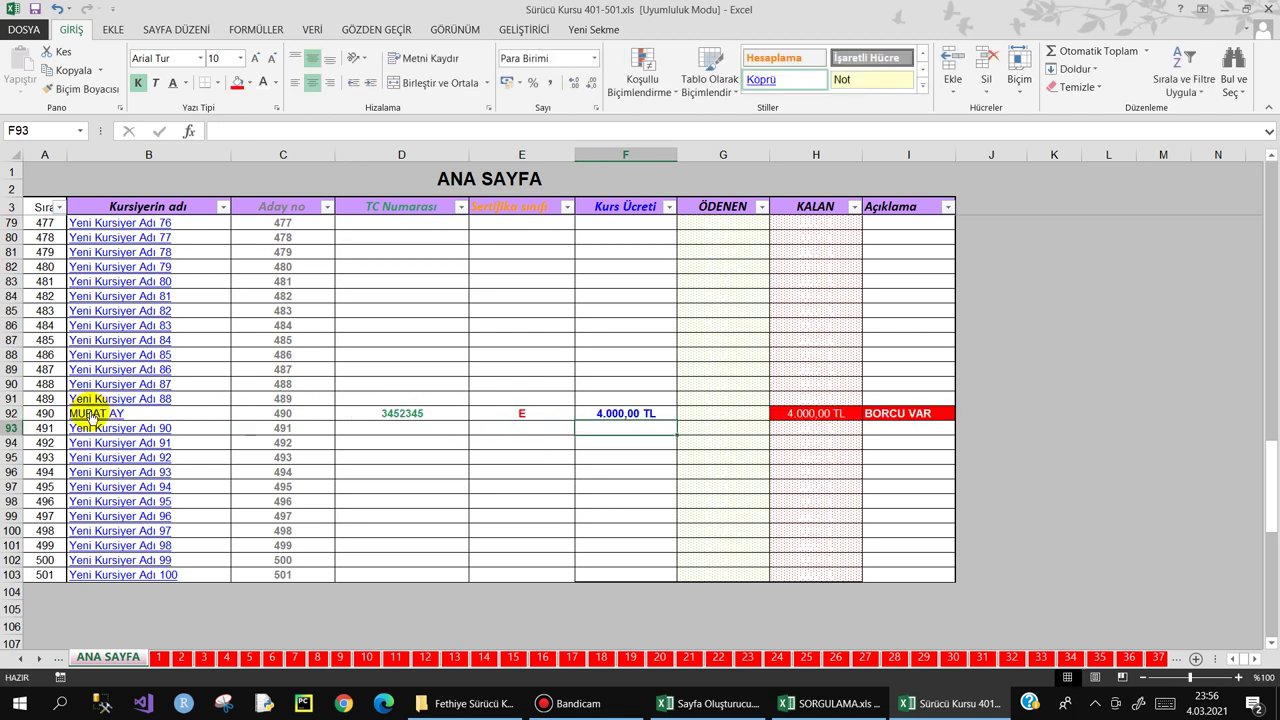
click(88, 412)
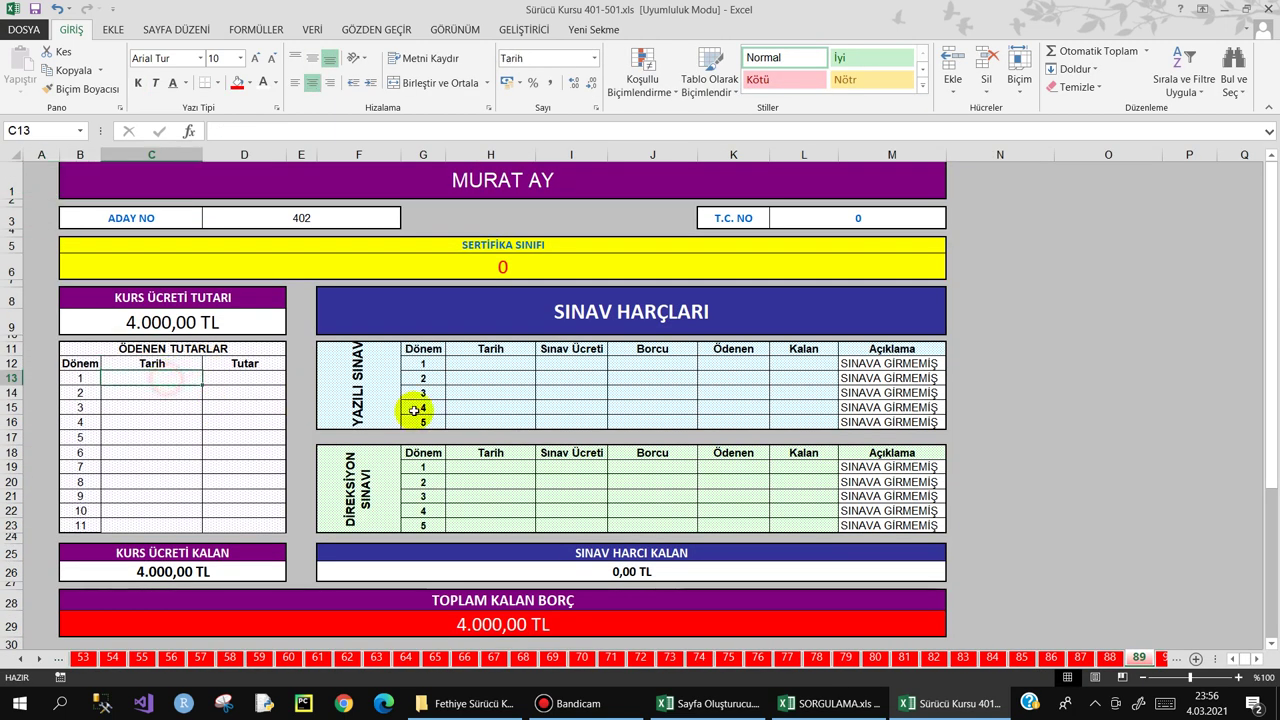
Step: Enter date 04.03.21 and payment 1000 in C13:D13 on sheet 89, then close the 401-501 workbook
text(04.03.2021)
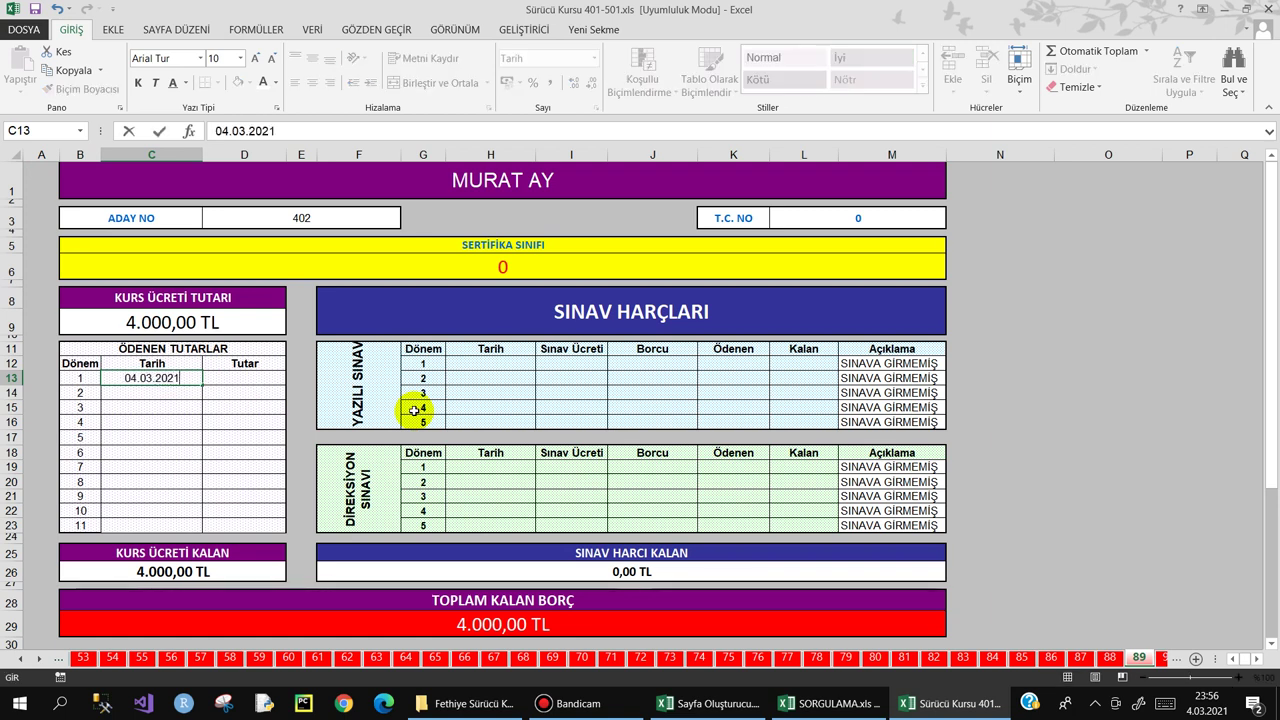
key(Tab)
text(100)
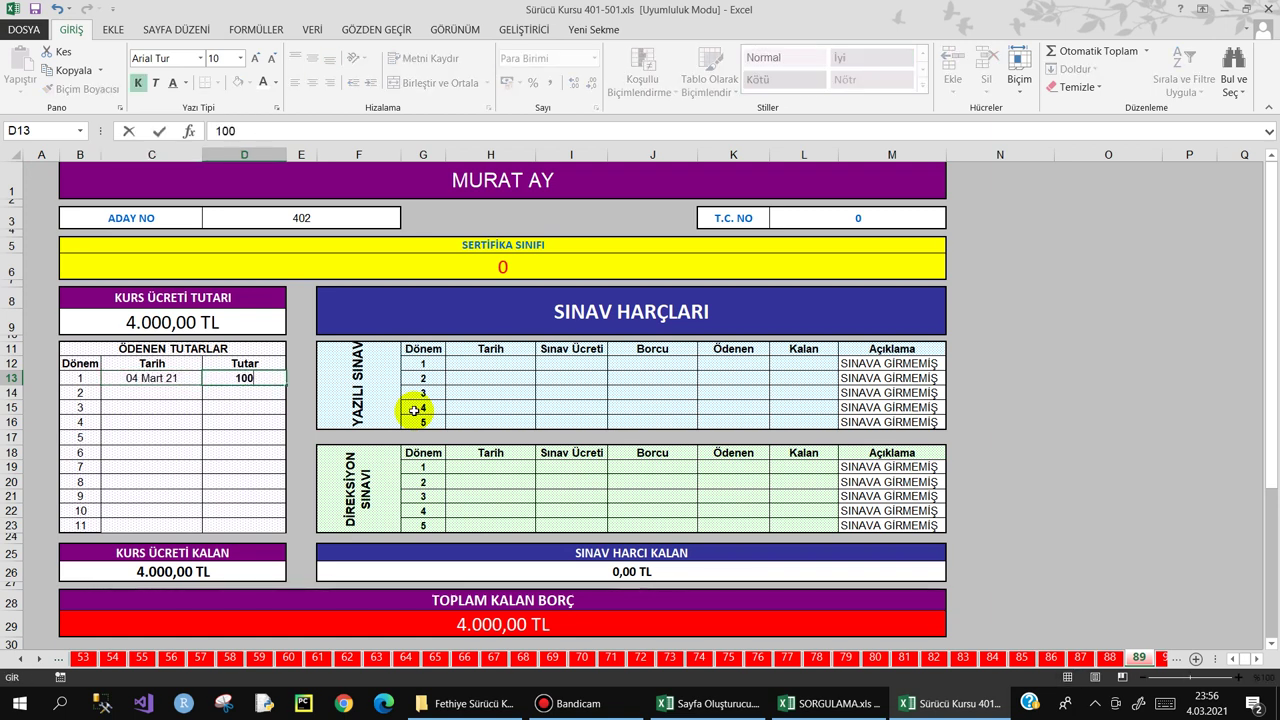
key(Return)
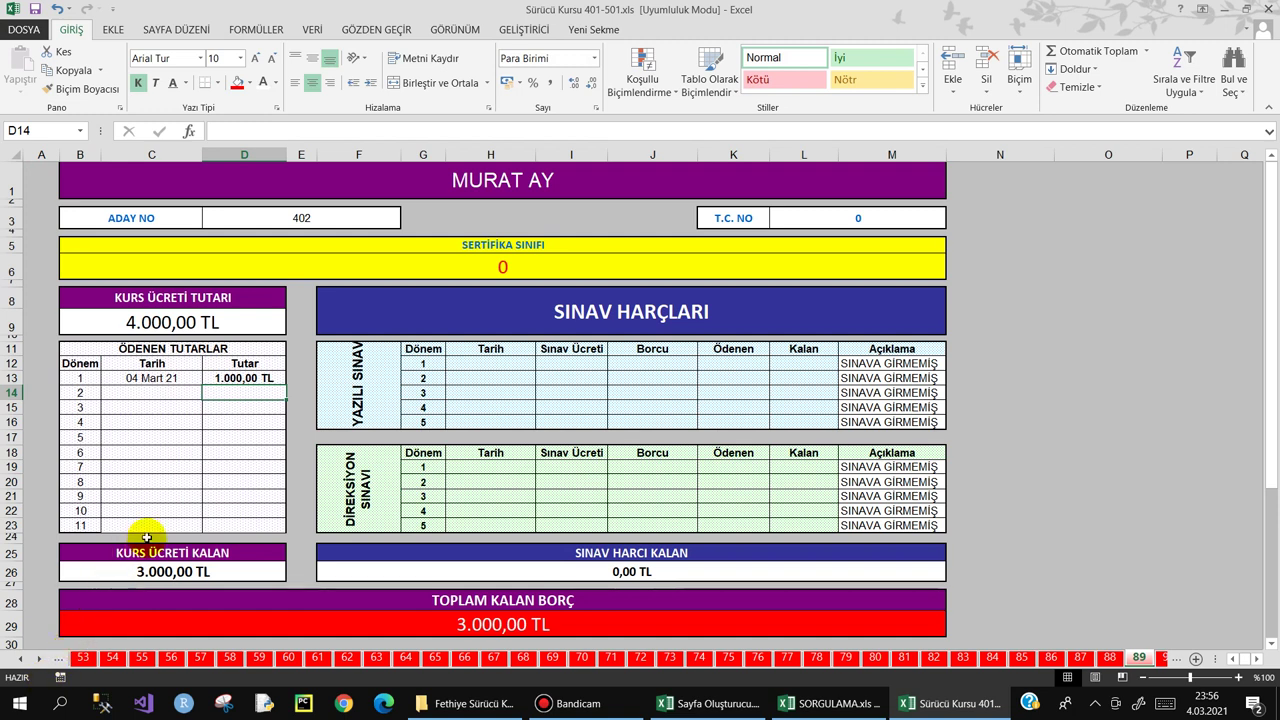
click(510, 190)
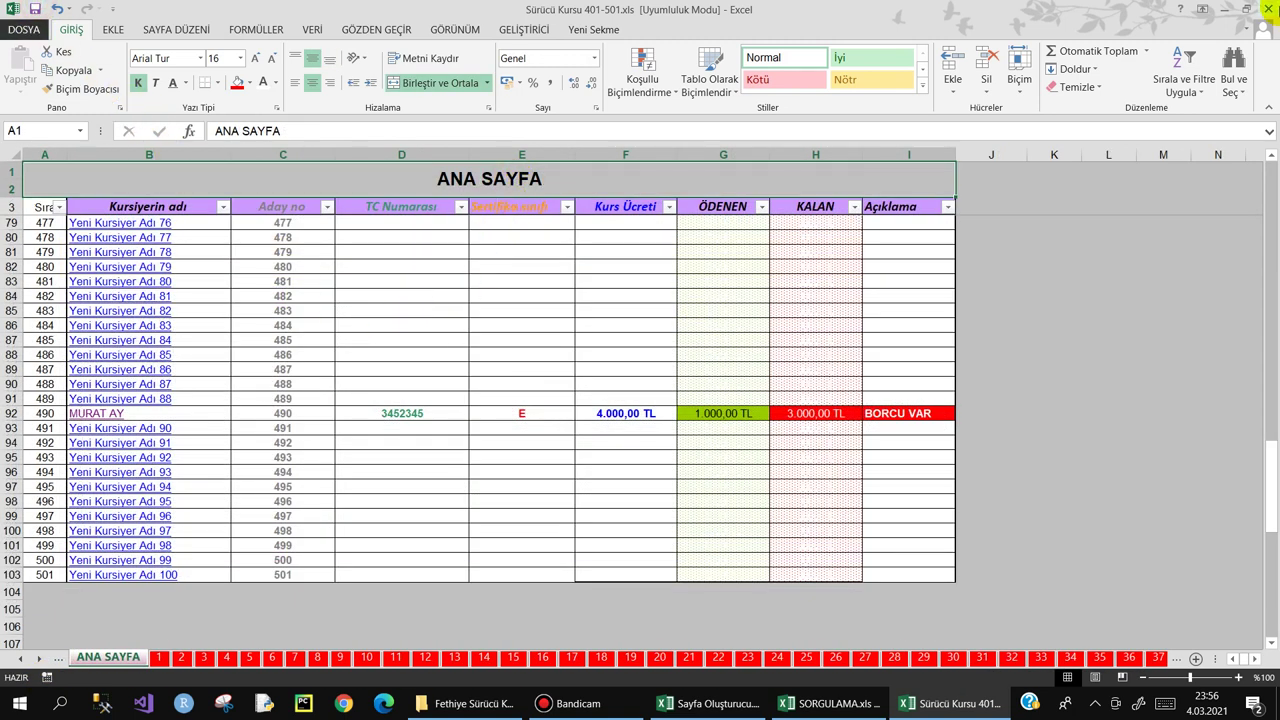
click(1265, 12)
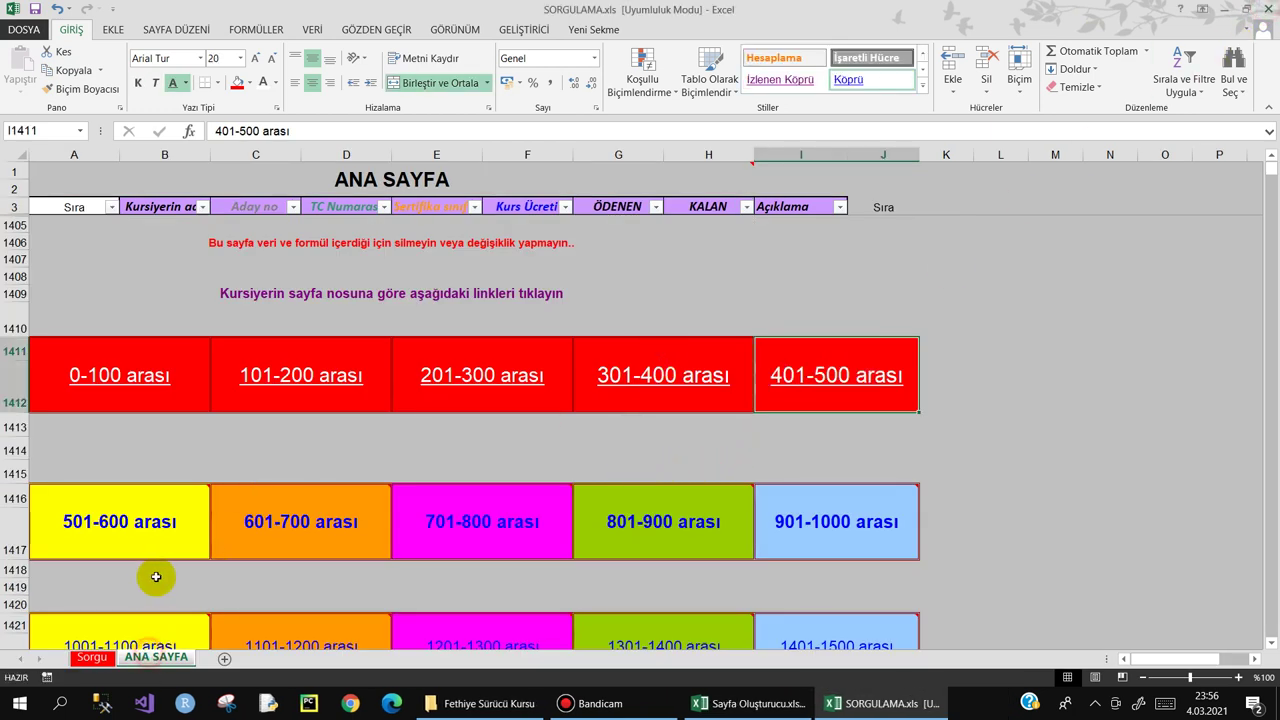
Step: Search for the new student by entering her name in C7 on the Sorgu sheet
click(94, 660)
click(452, 278)
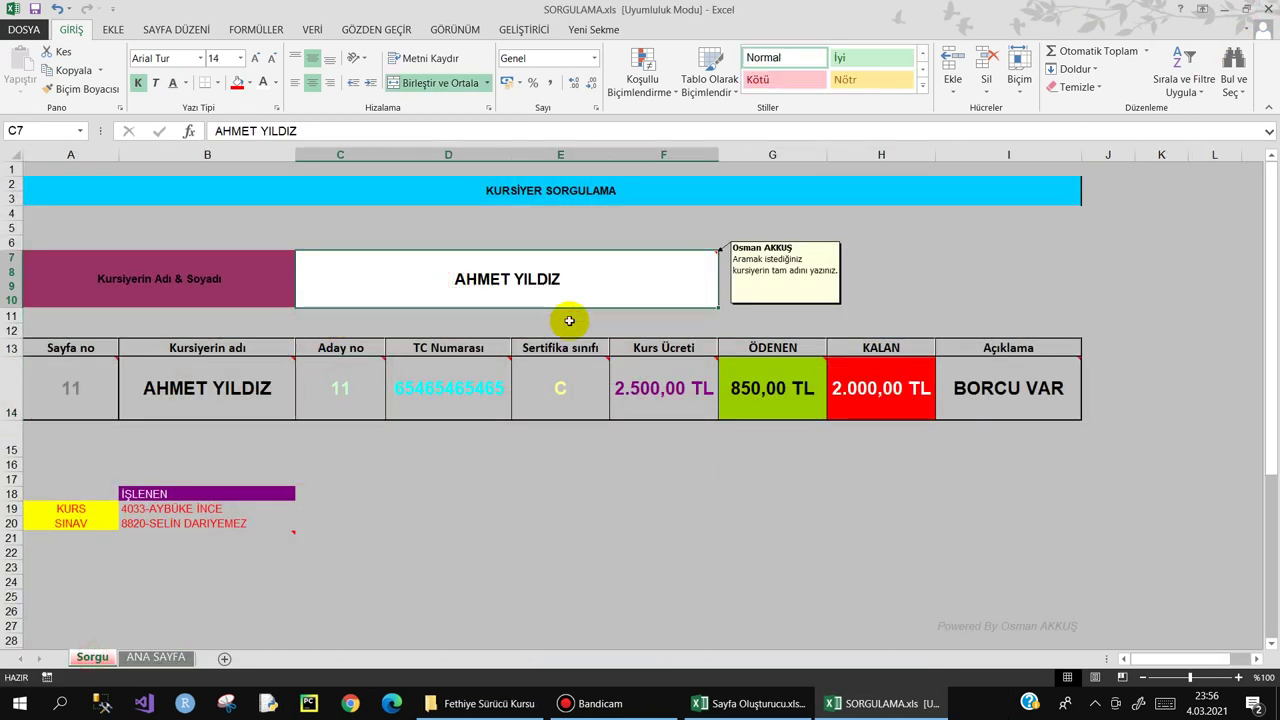
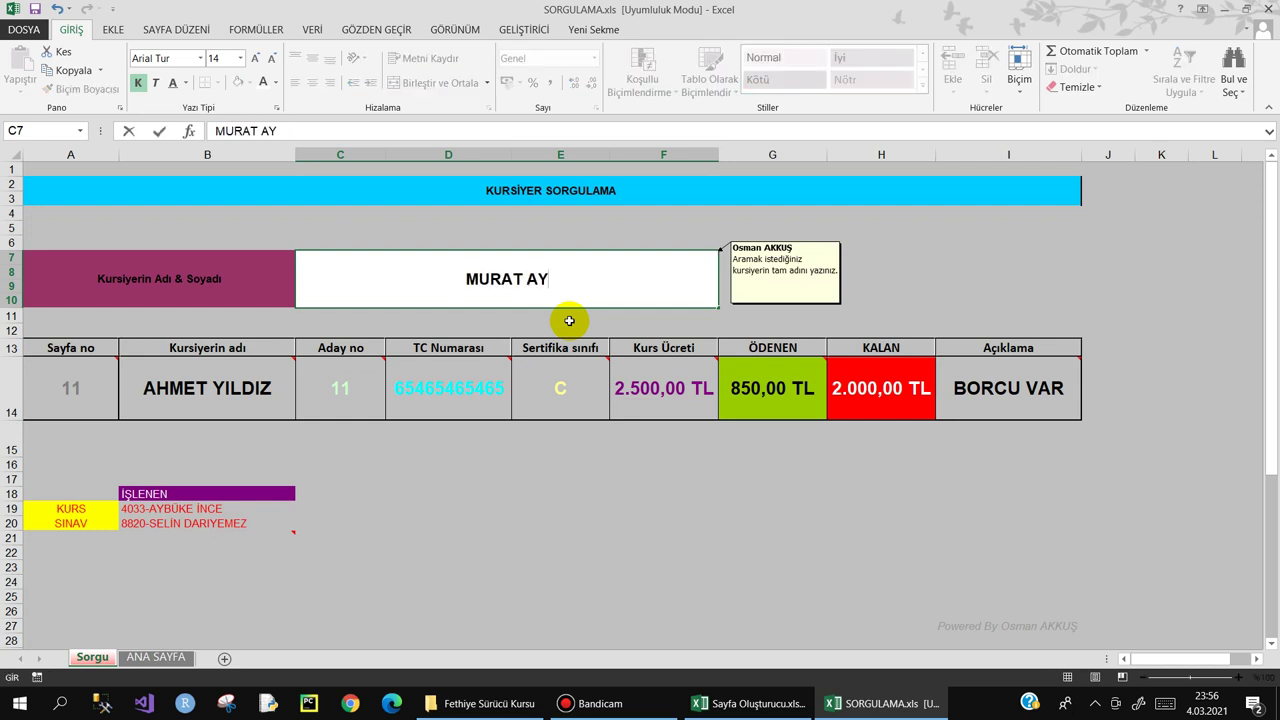
key(Return)
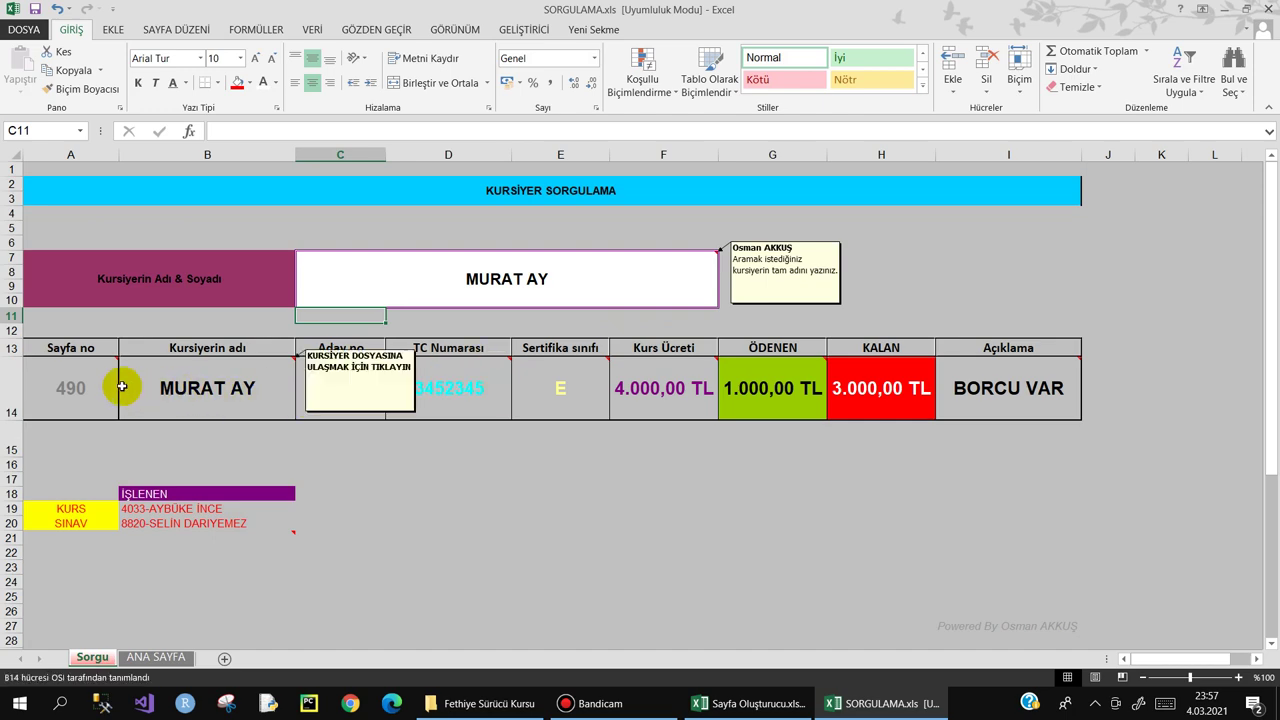
Step: Reopen Sürücü Kursu 401-501 through the page link and the 401-500 arası link, confirming Evet
click(62, 387)
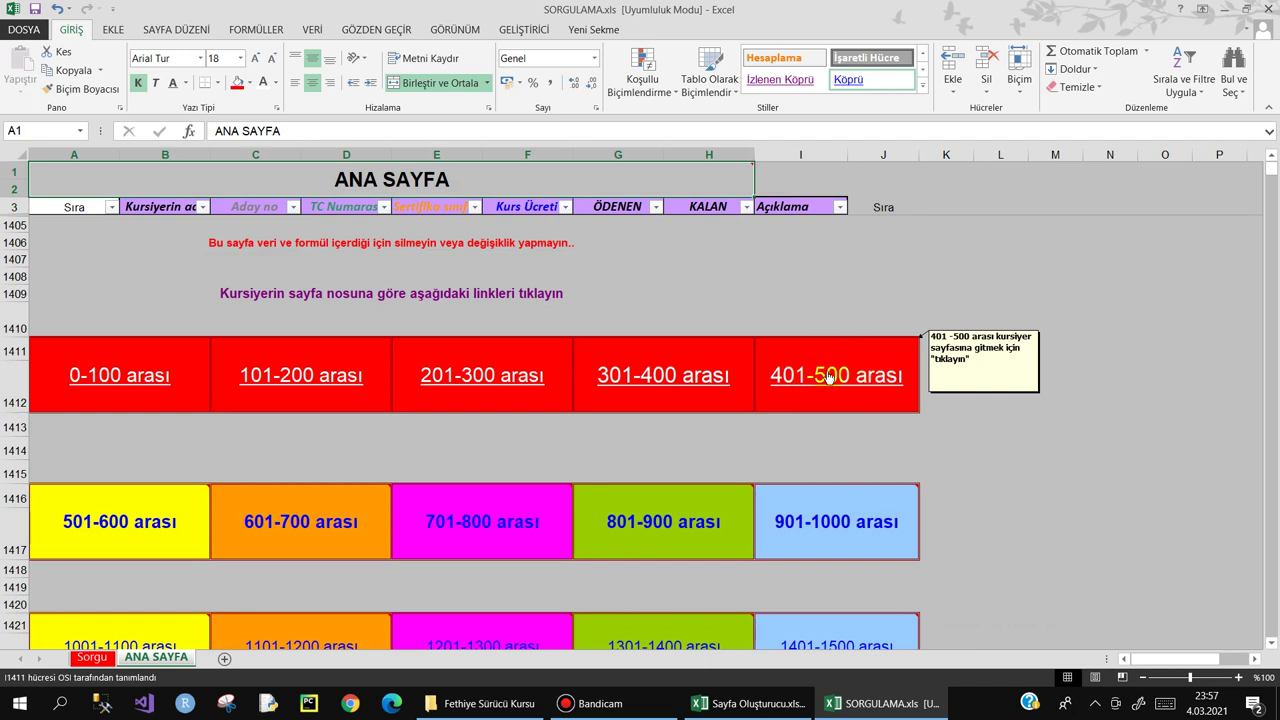
click(841, 378)
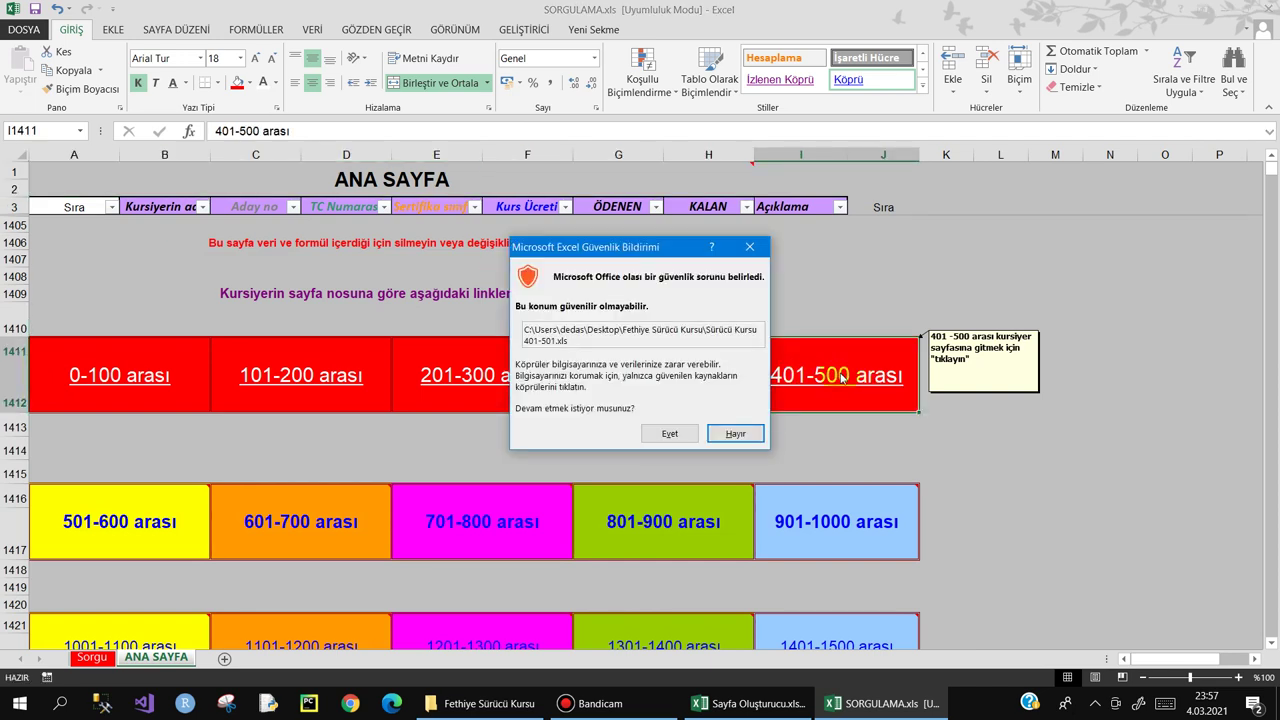
click(666, 430)
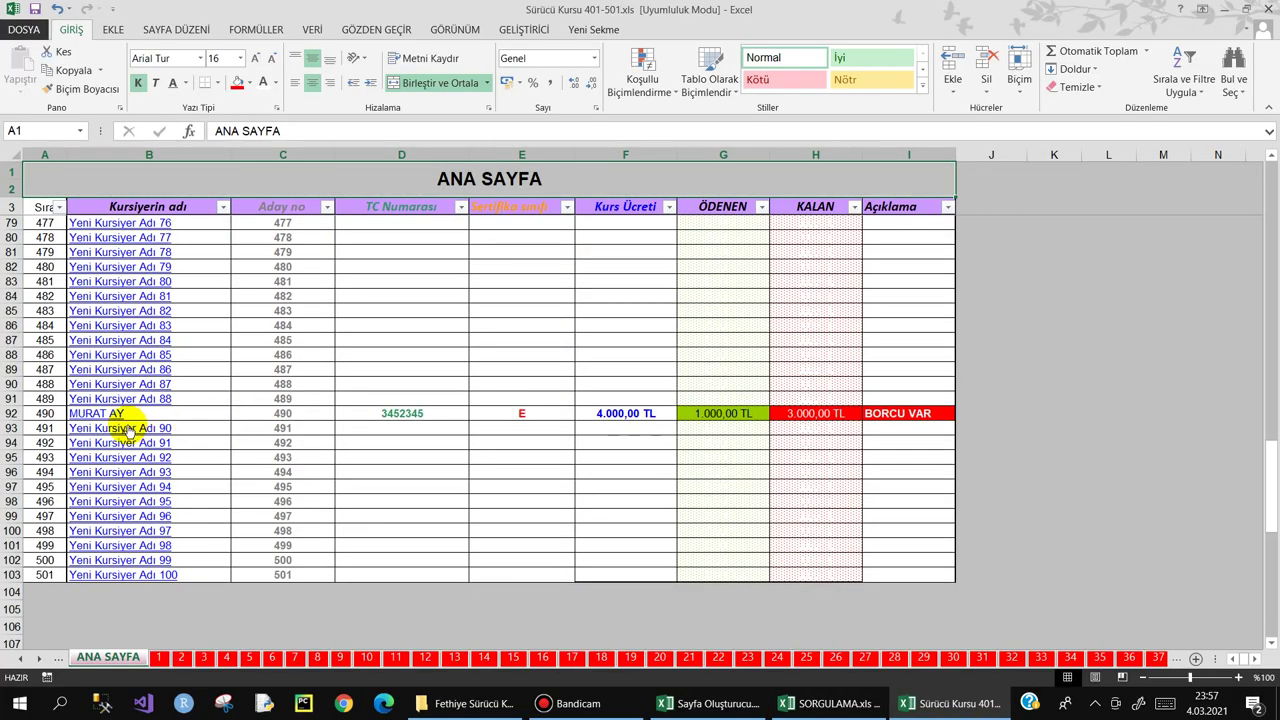
Step: Open trainee 490's payment sheet 89 from B92 and review it and the earlier sheet tabs
click(105, 420)
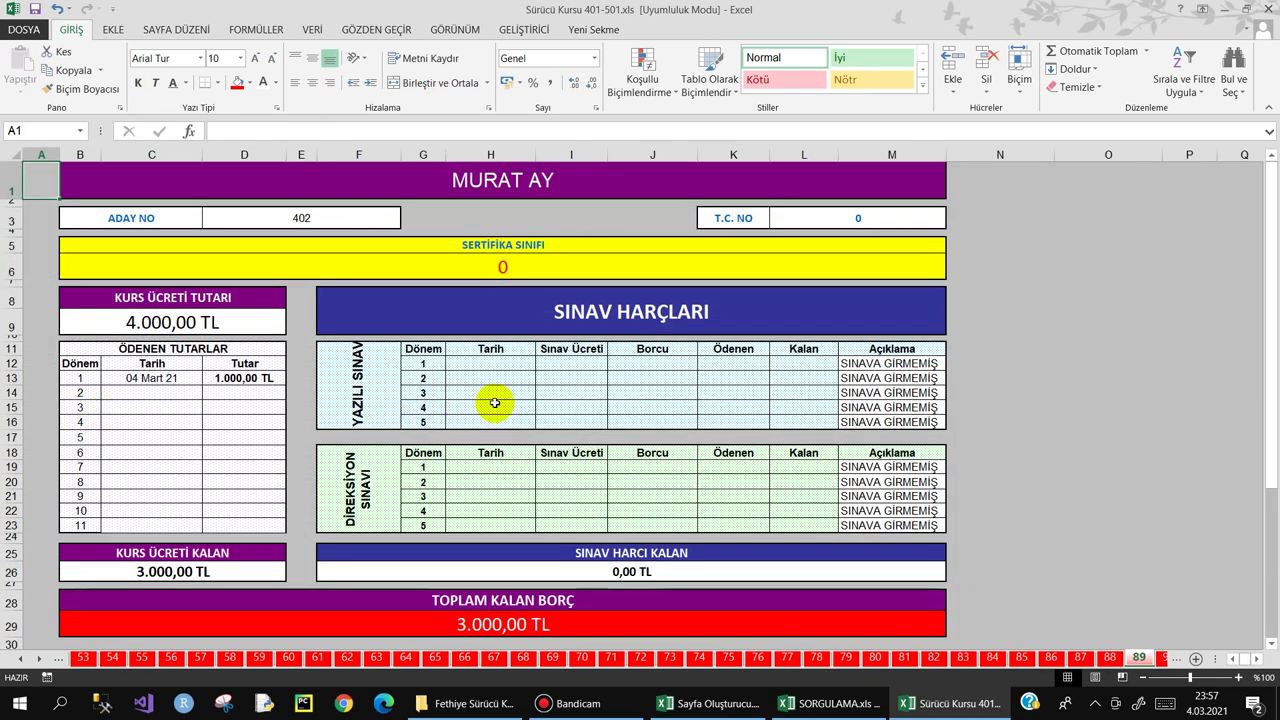
scroll(511, 409, down, 5)
scroll(518, 408, up, 5)
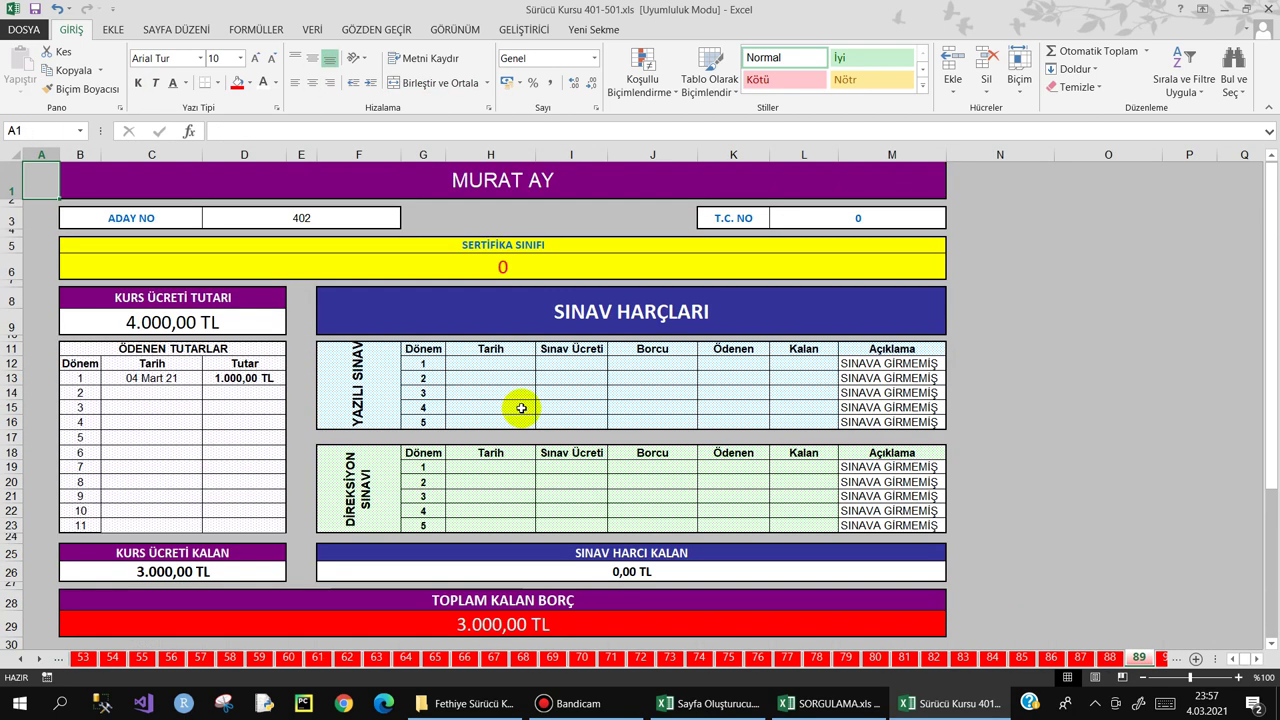
scroll(525, 393, down, 4)
scroll(448, 366, down, 1)
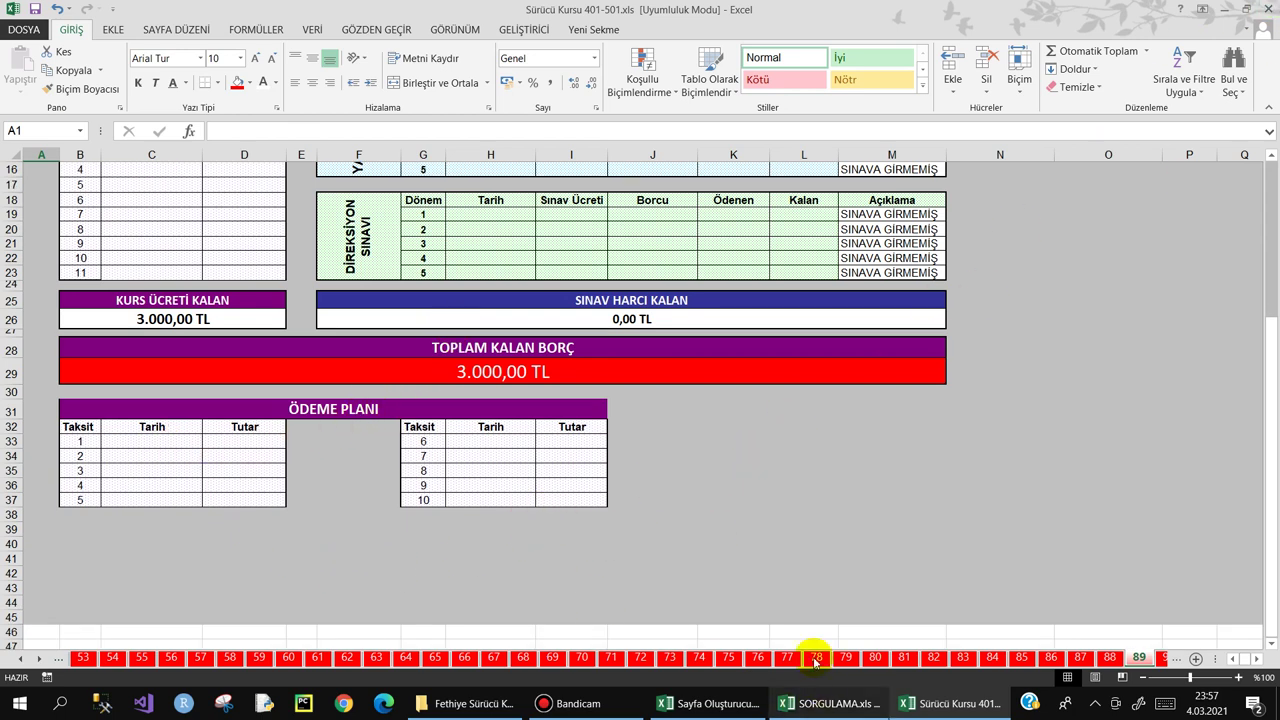
scroll(712, 482, up, 4)
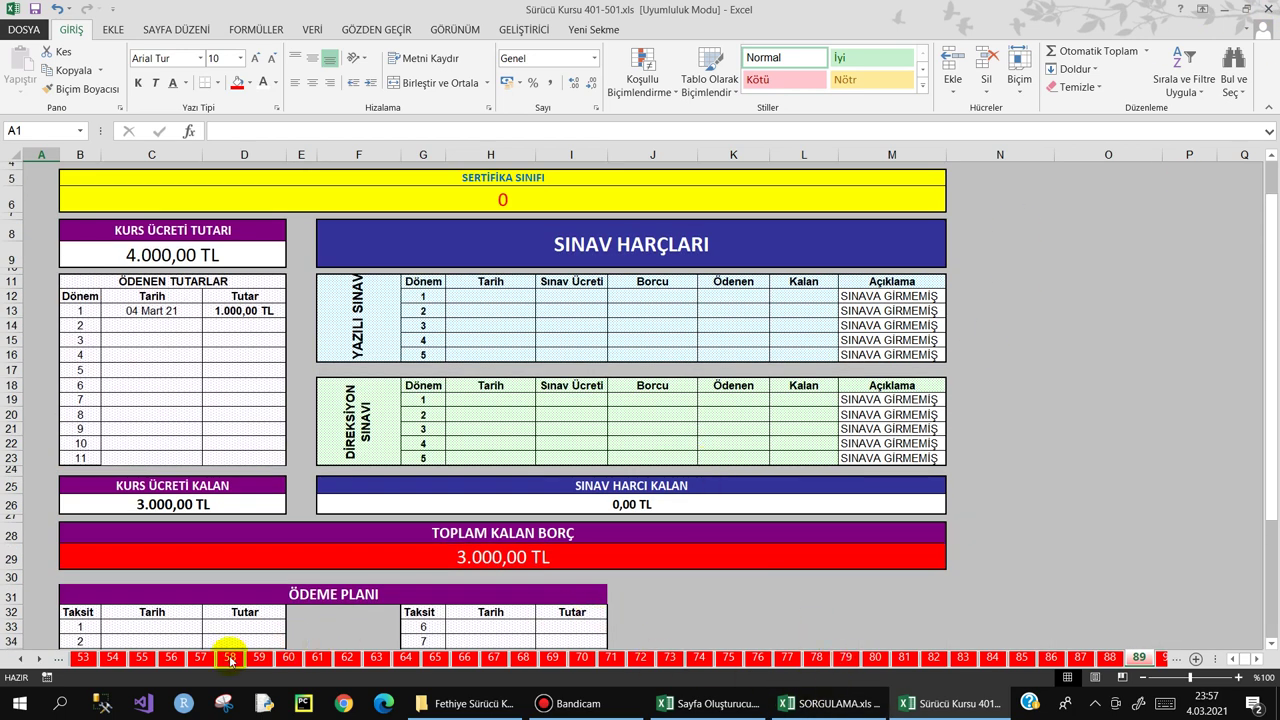
click(18, 658)
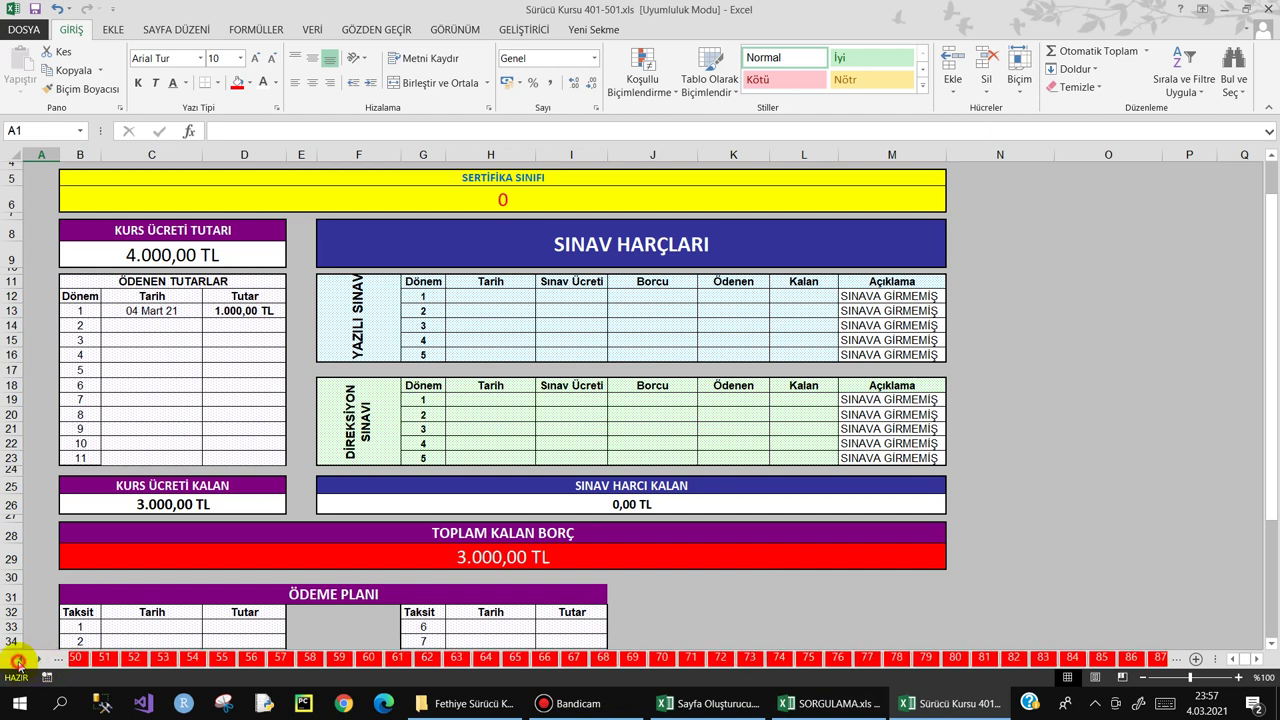
click(18, 658)
click(18, 658)
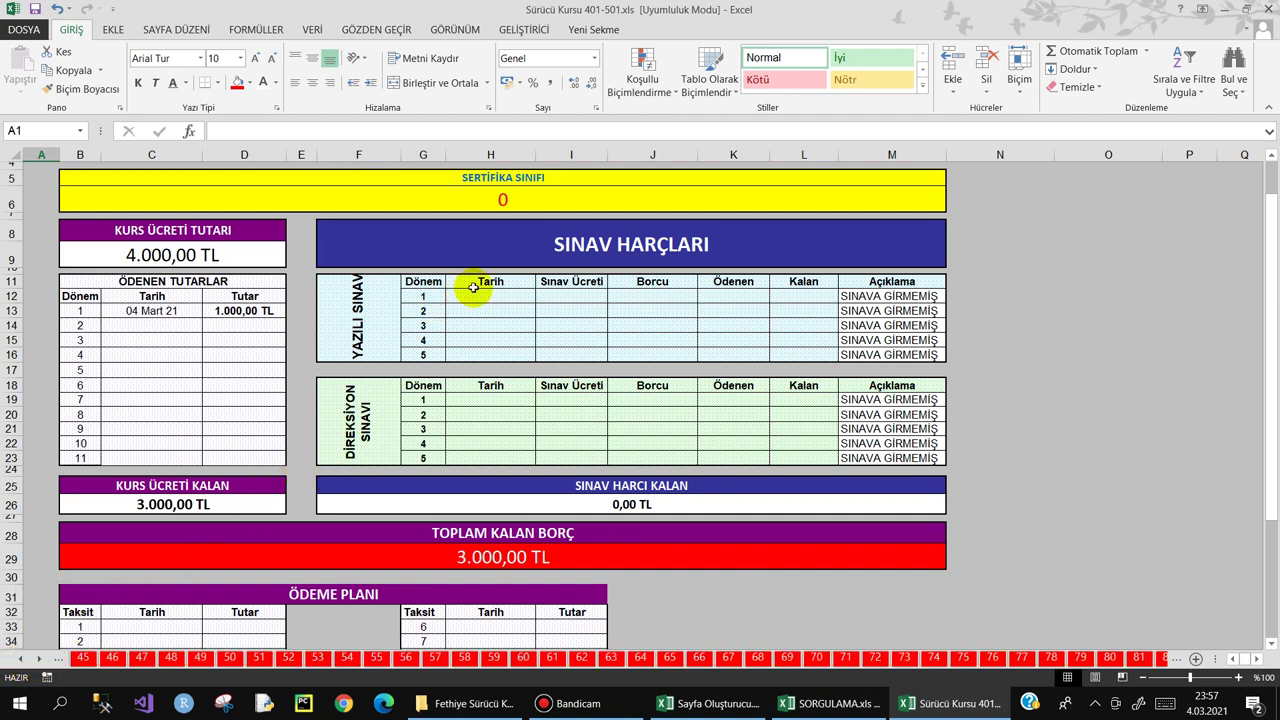
scroll(473, 287, up, 2)
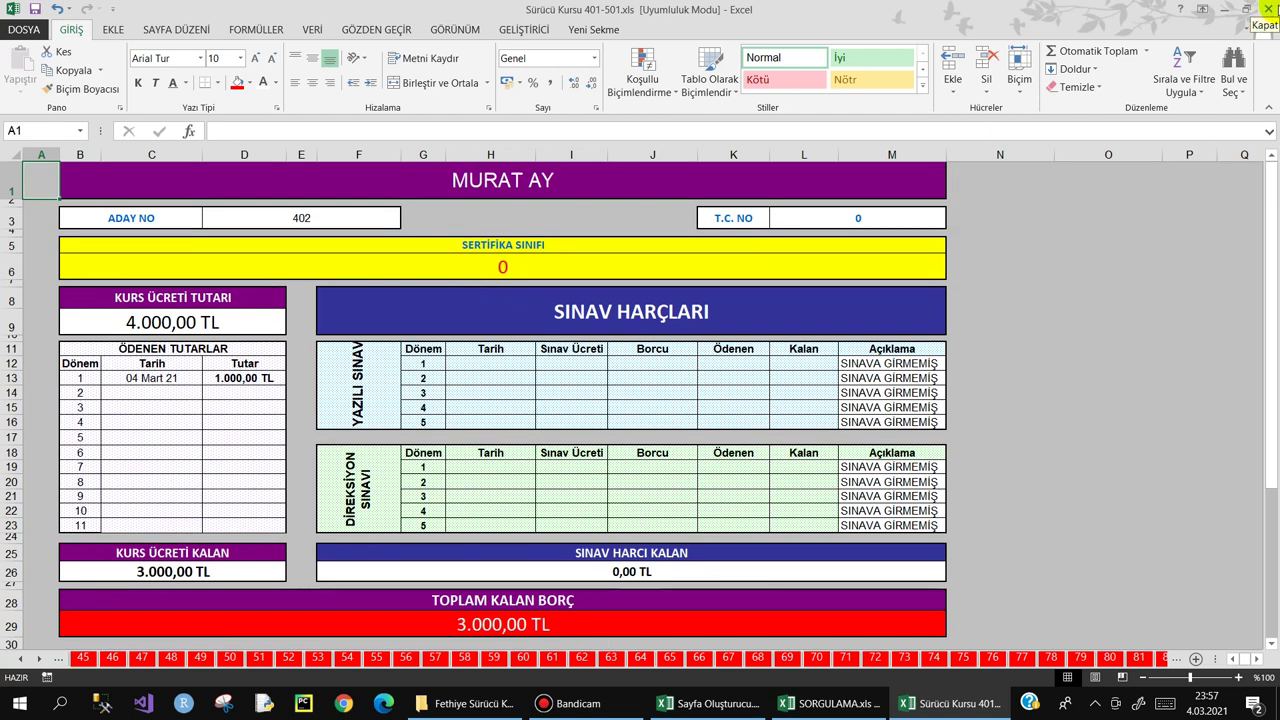
Step: Close the 401-501 workbook and cancel the SORGULAMA save prompt to keep it open
click(1268, 9)
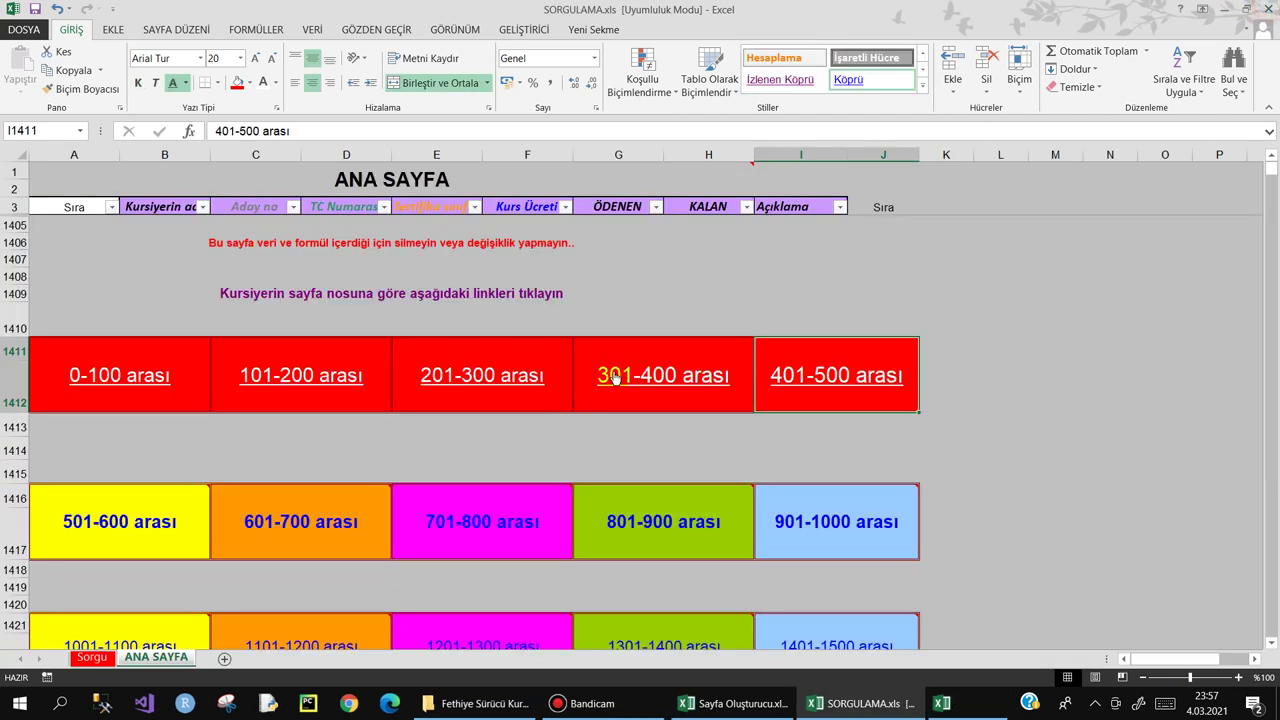
click(1274, 12)
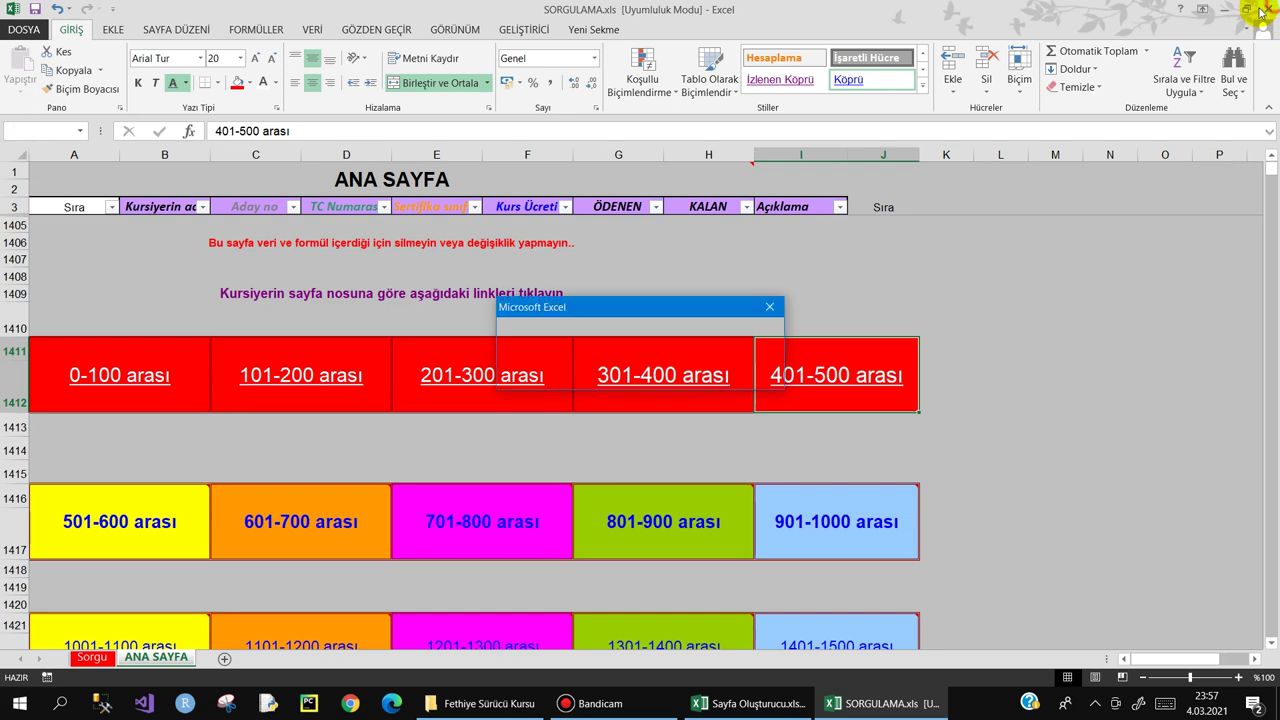
click(775, 312)
Step: Generate the next course workbook from 501 with the Sayfa Oluşturucu Hazırla form and acknowledge İŞLEM BAŞARILI
click(750, 703)
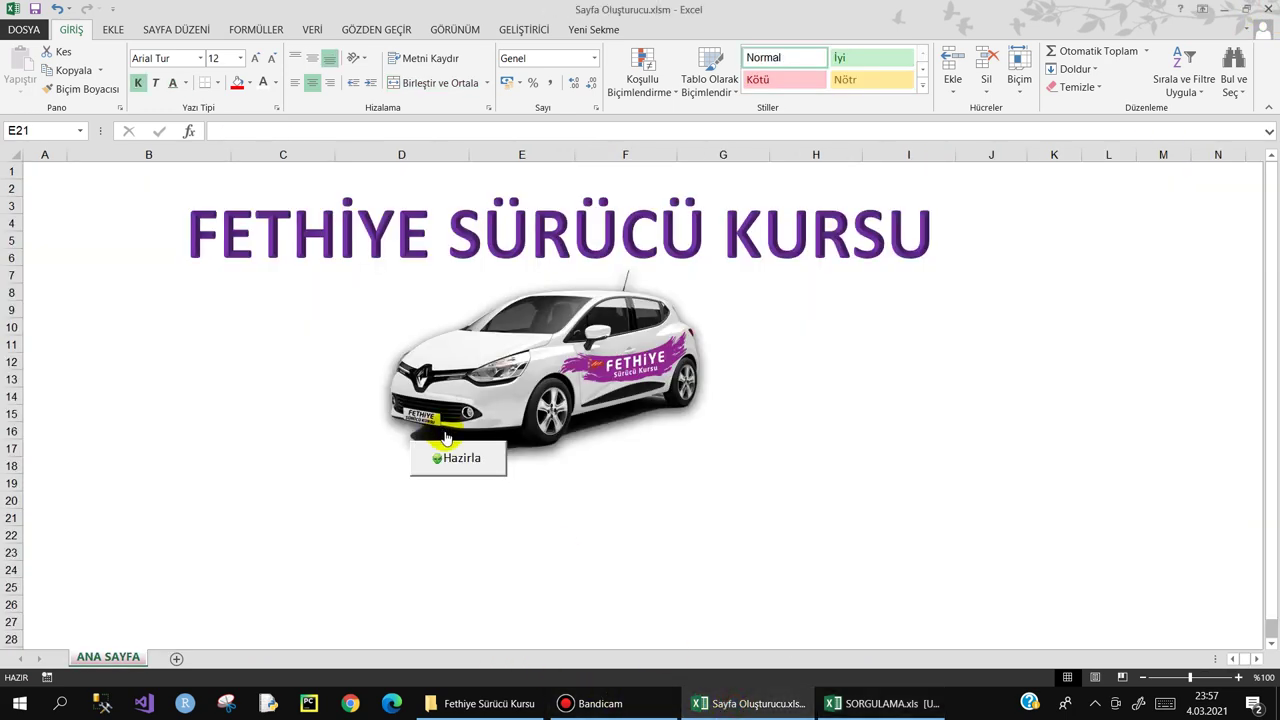
click(462, 459)
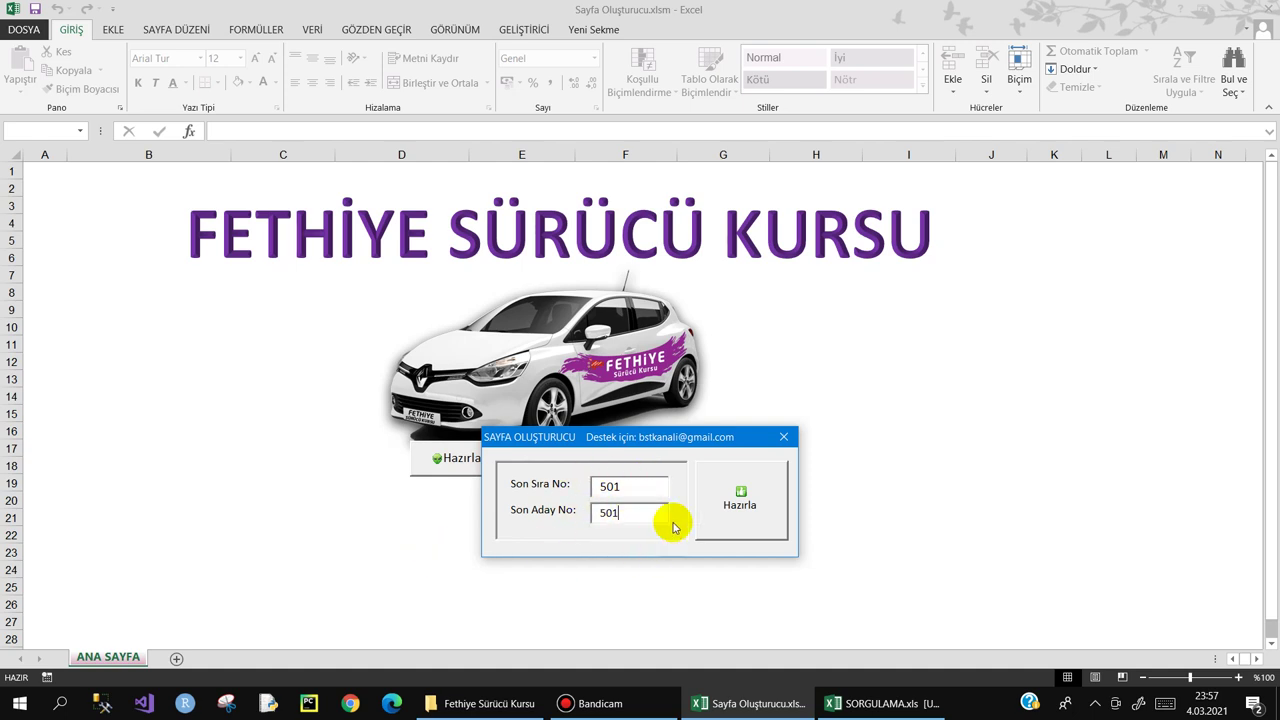
click(743, 508)
click(605, 403)
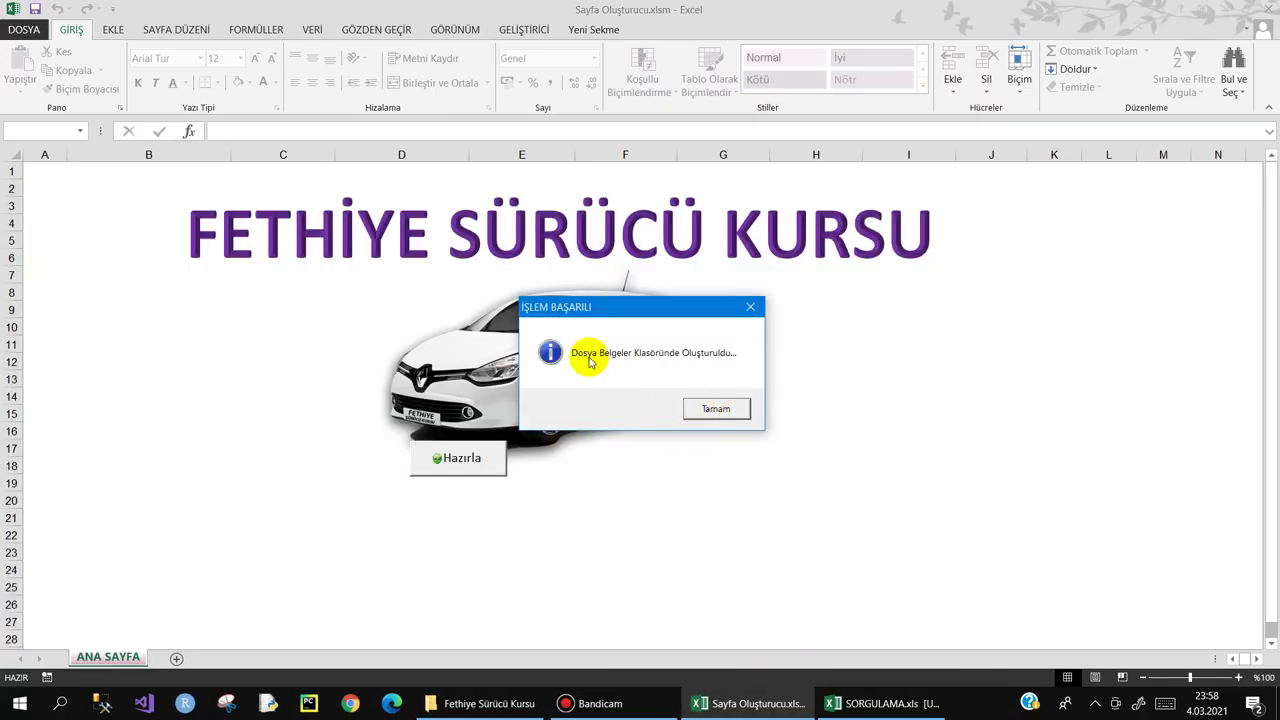
click(716, 408)
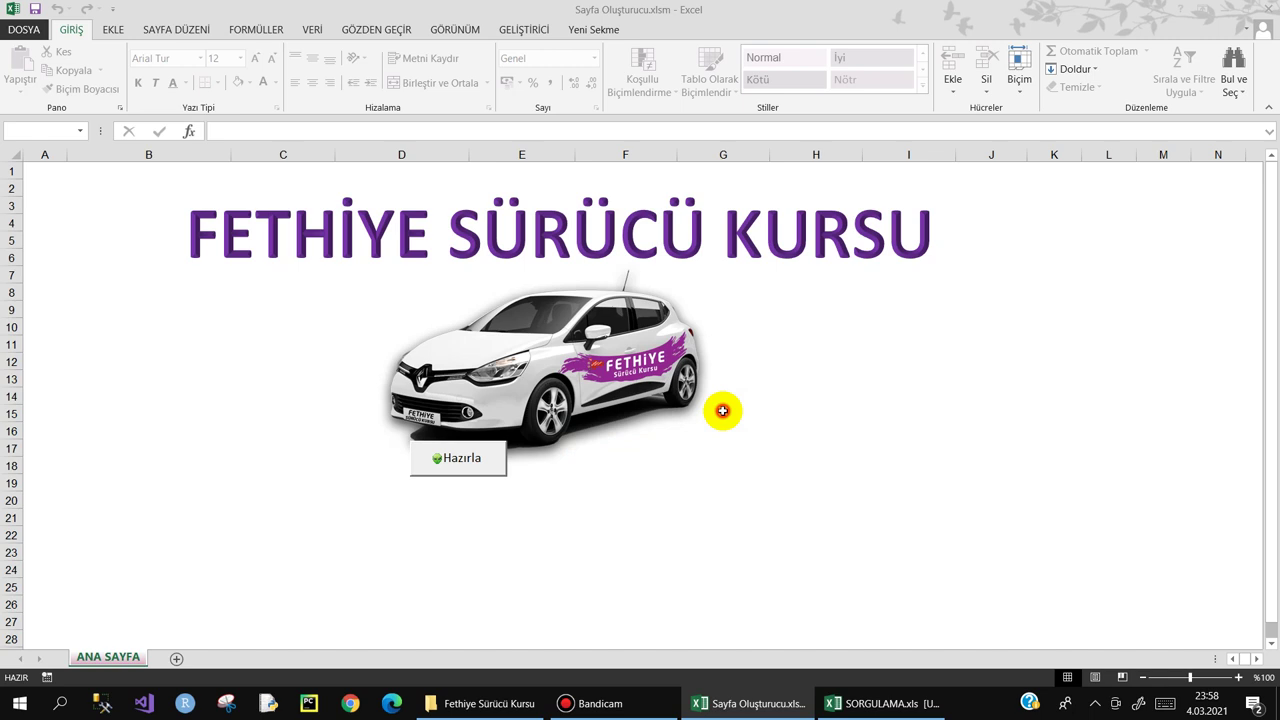
Step: Copy Sürücü Kursu 501-601.xls from the Belgeler folder
click(478, 705)
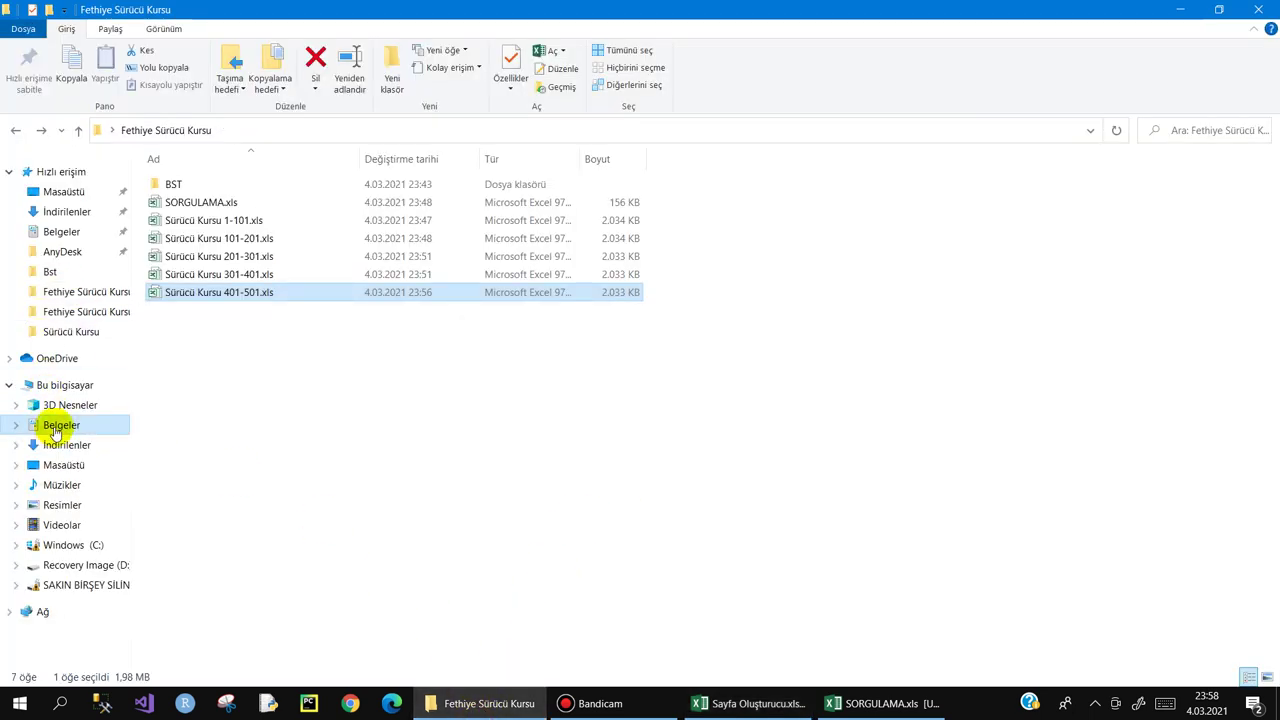
click(57, 428)
right_click(215, 438)
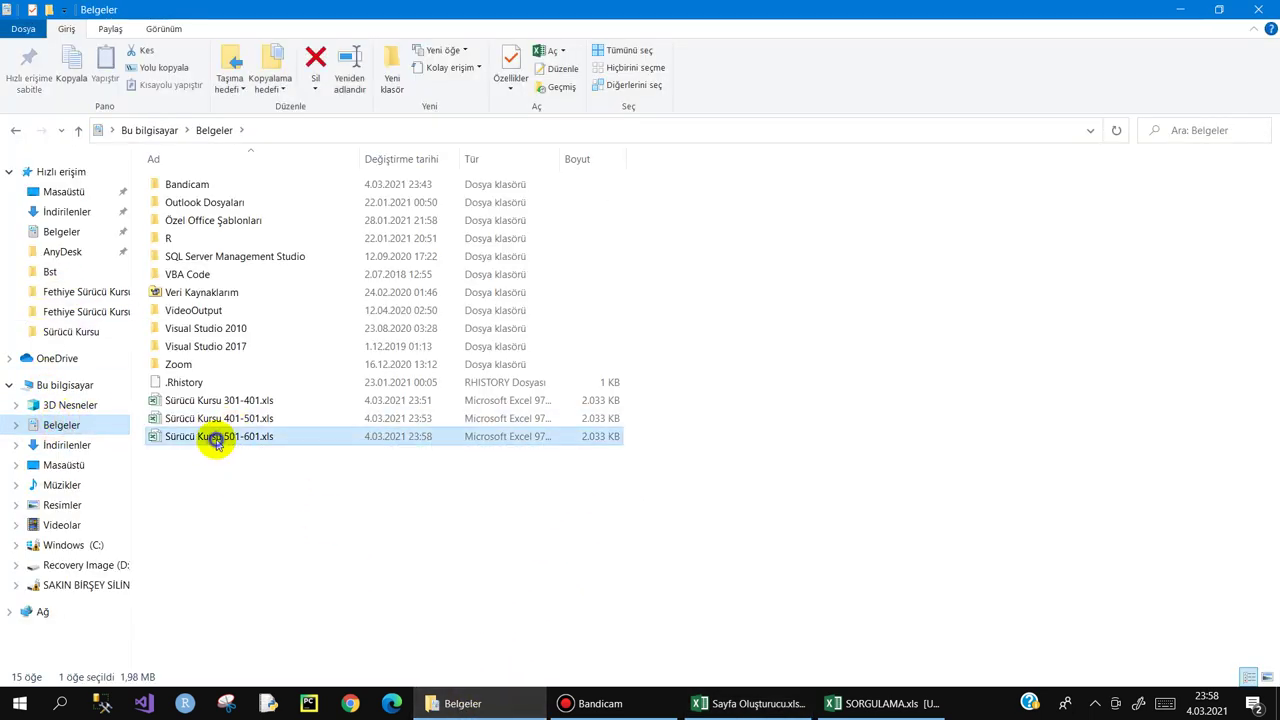
click(289, 588)
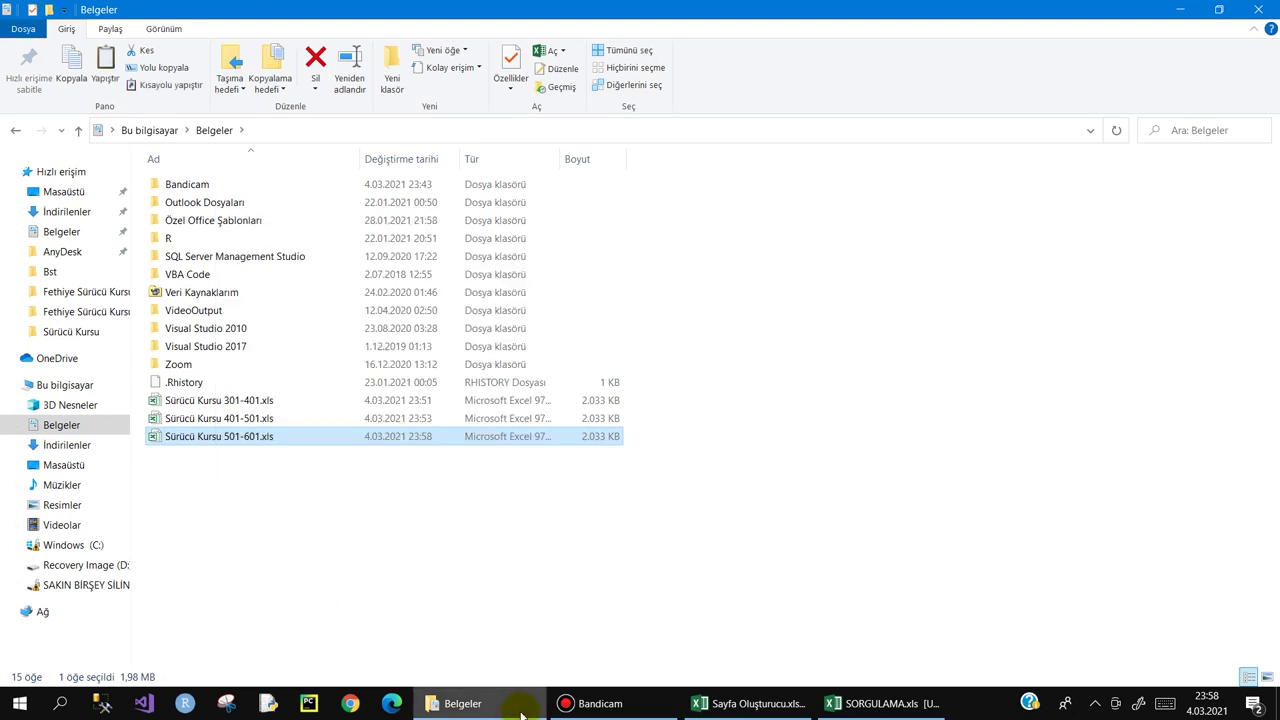
Step: Paste the workbook into the Fethiye Sürücü Kursu folder and open the copy
click(15, 130)
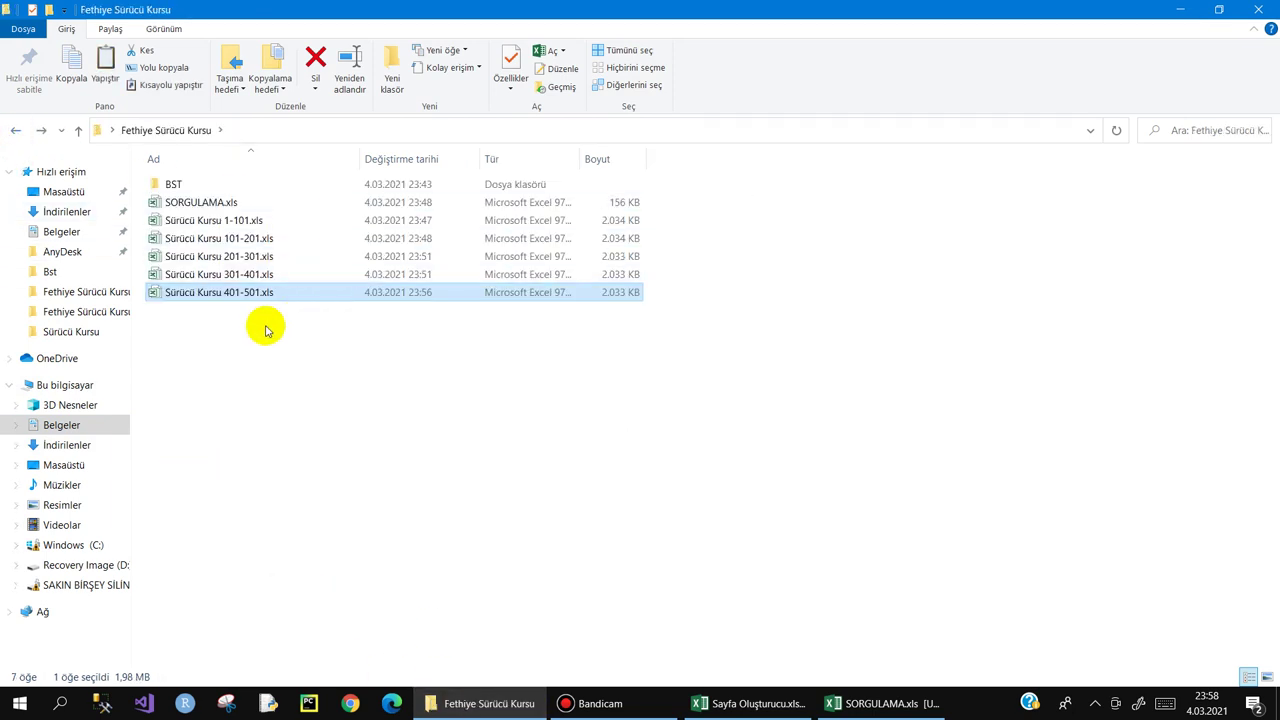
right_click(237, 347)
click(278, 450)
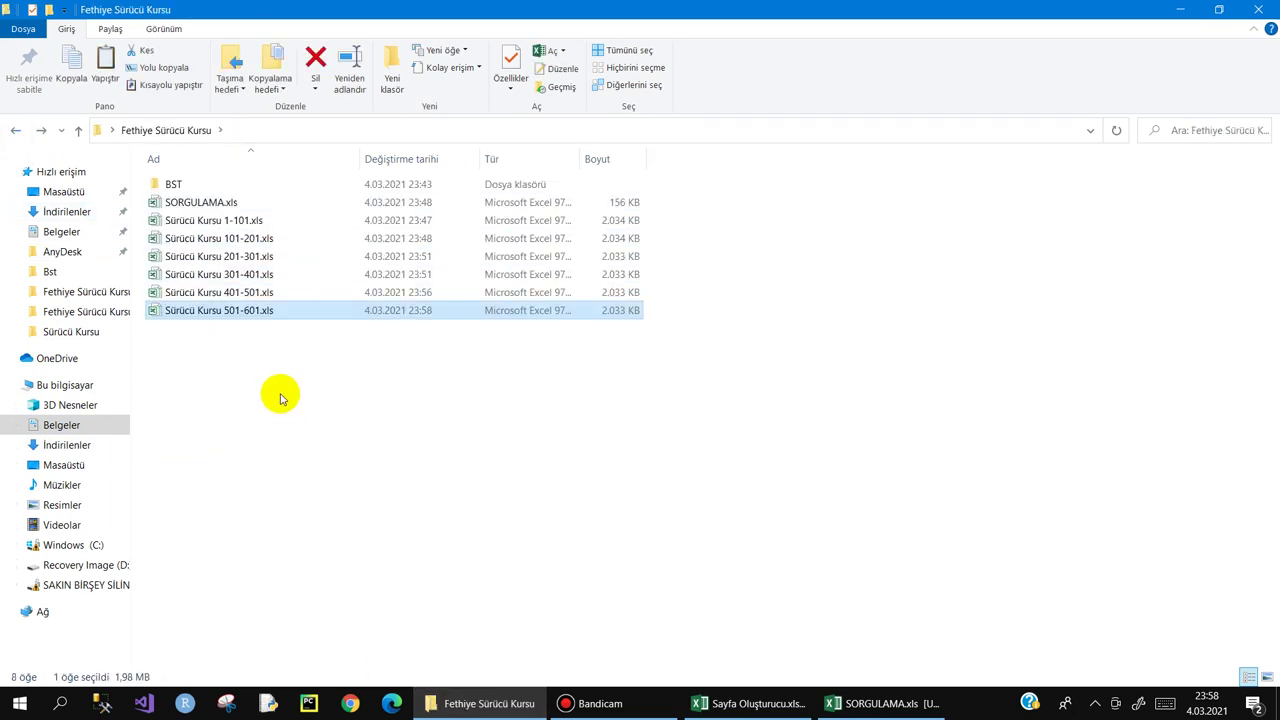
double_click(229, 313)
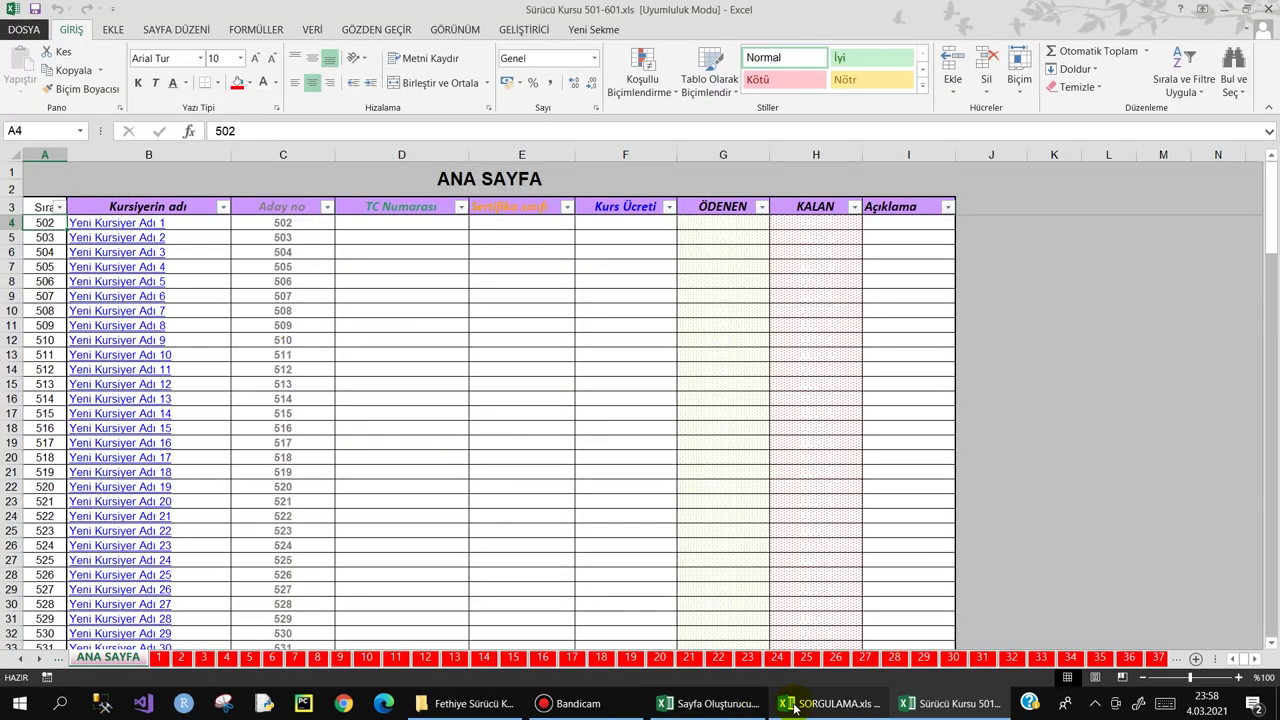
Step: Unhide the rows around row 3 on SORGULAMA's ANA SAYFA with Göster, then select A504 below entry 501
click(810, 704)
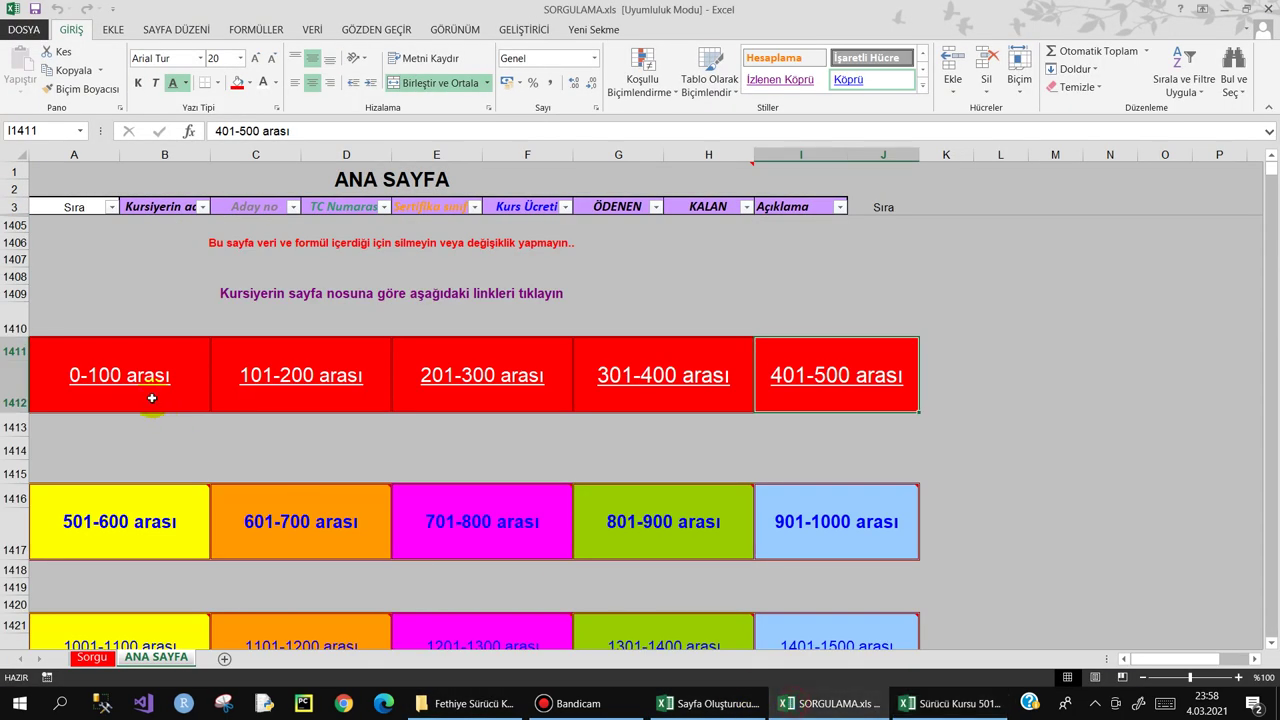
click(12, 207)
right_click(12, 210)
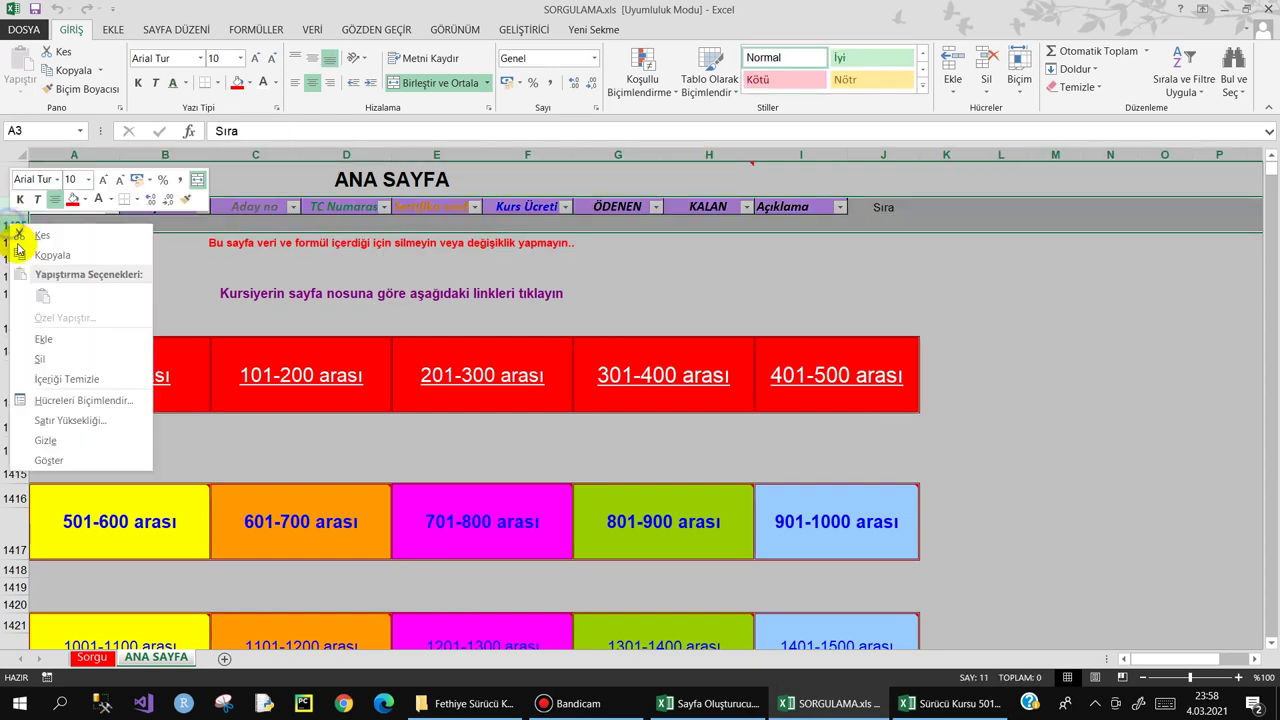
click(50, 461)
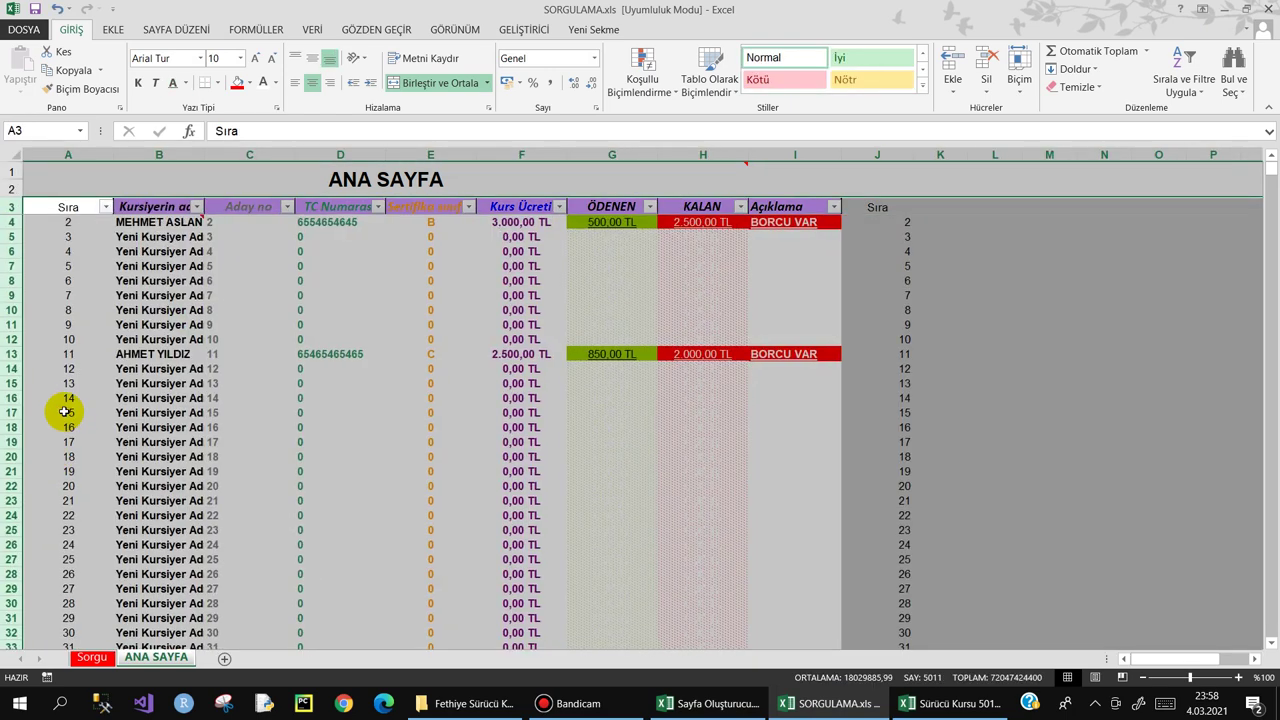
scroll(343, 400, down, 4)
scroll(297, 391, down, 8)
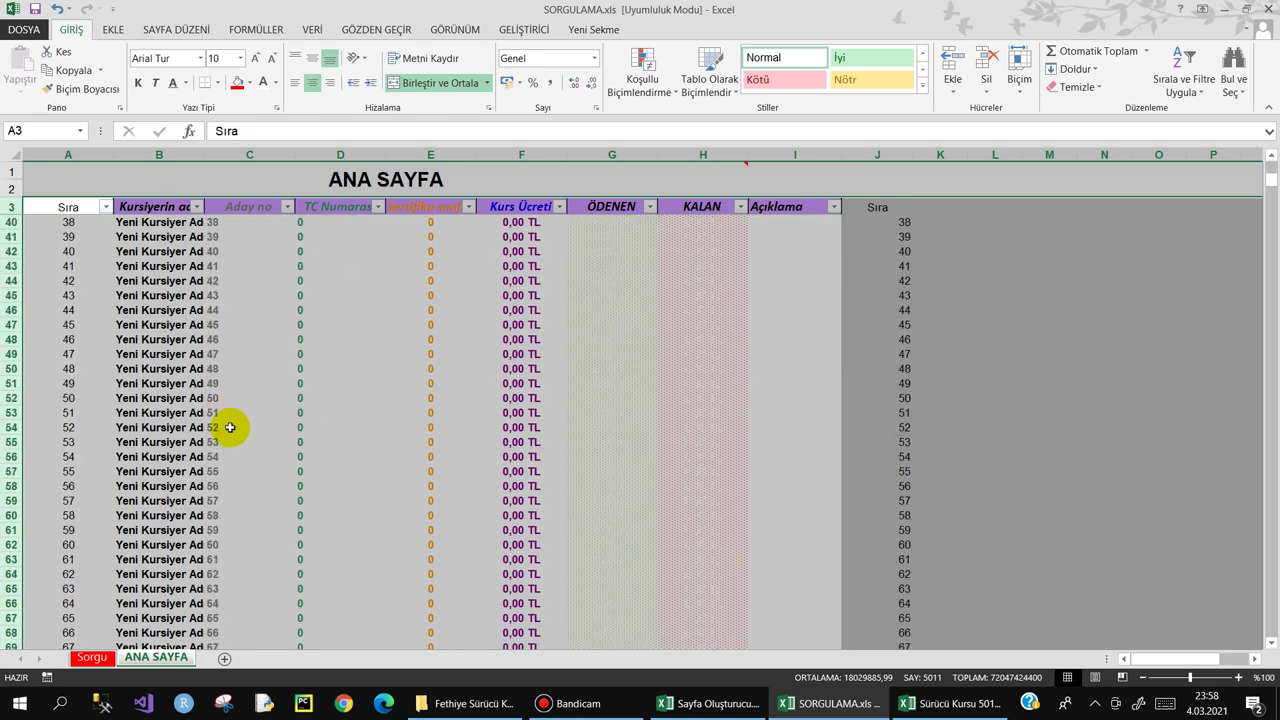
mouse_move(1270, 190)
mouse_down()
mouse_move(1270, 337)
mouse_move(1270, 323)
mouse_up()
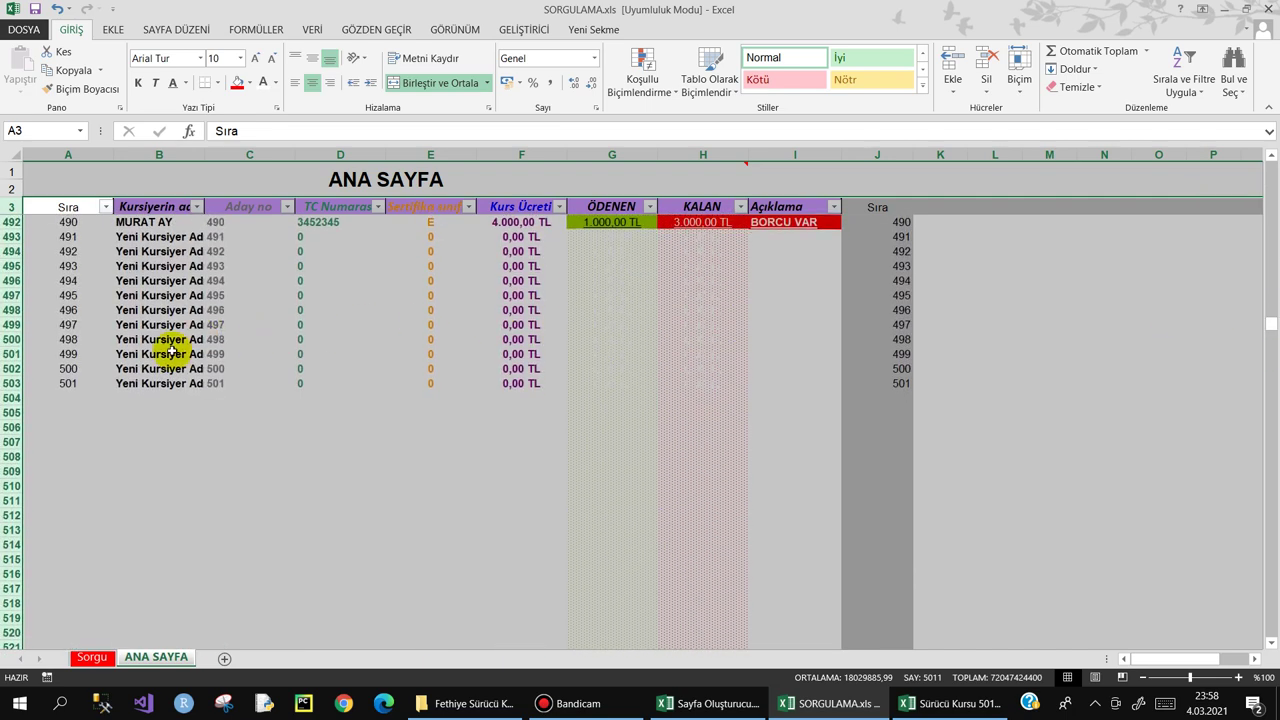
click(63, 399)
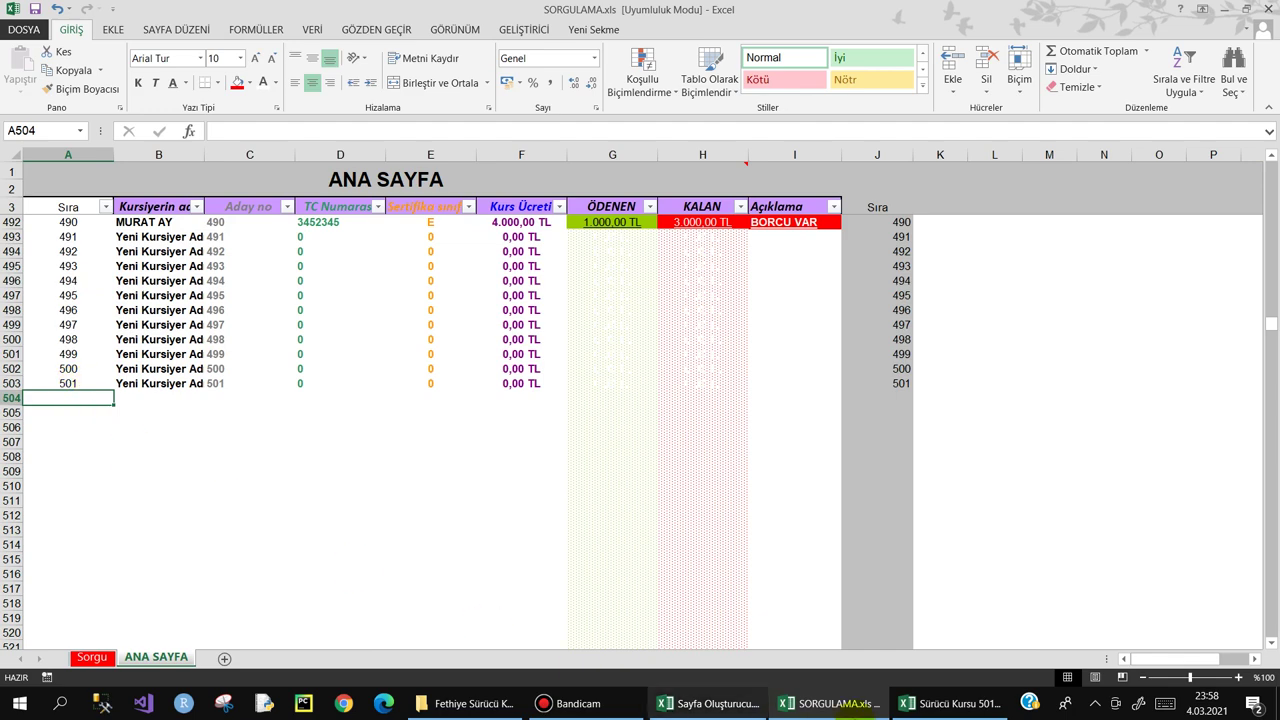
Step: Copy A4:I103 from Sürücü Kursu 501-601.xls and paste it as links at A504 in SORGULAMA
click(950, 703)
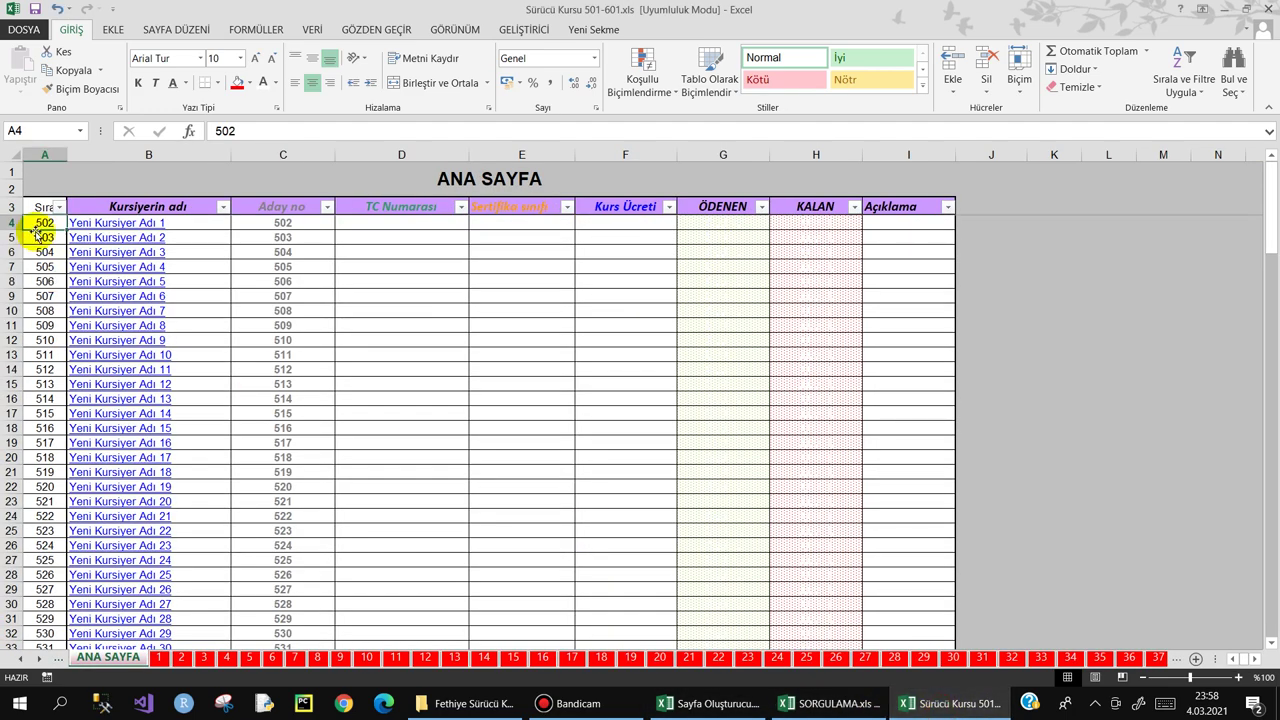
mouse_move(38, 221)
mouse_down()
mouse_move(912, 673)
mouse_move(910, 716)
mouse_up()
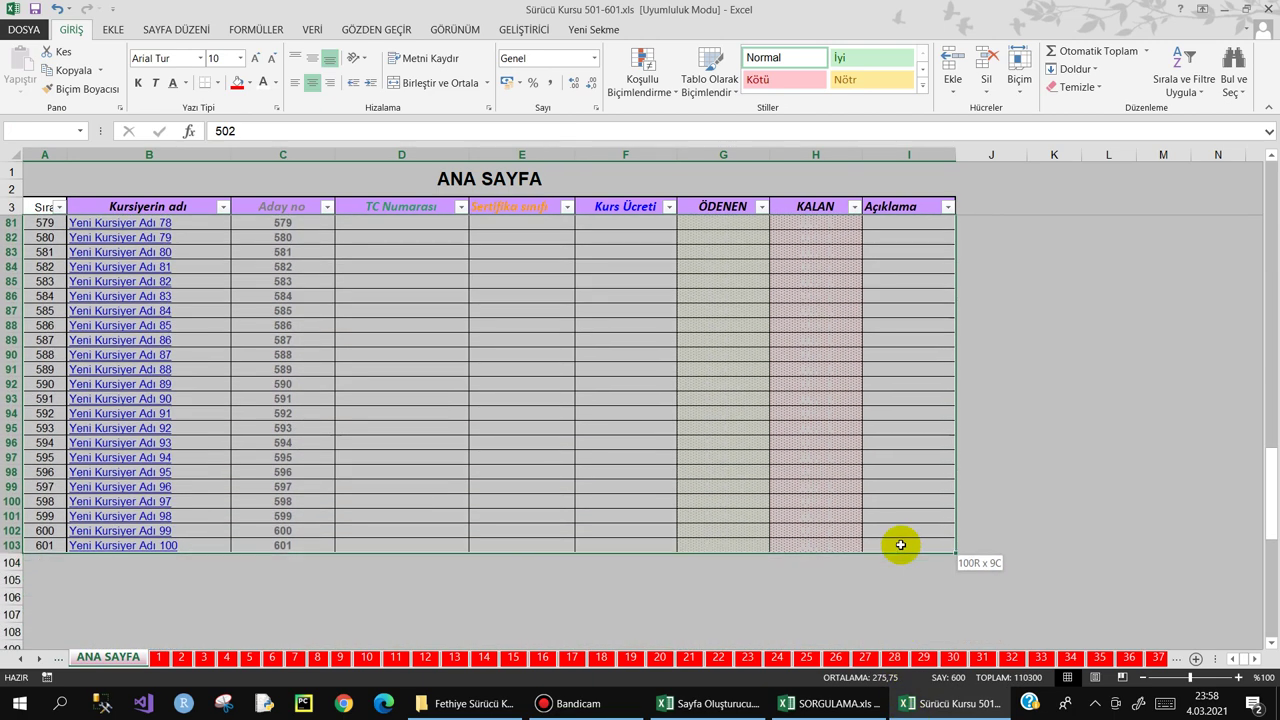
drag(910, 716, 900, 543)
right_click(440, 291)
click(468, 322)
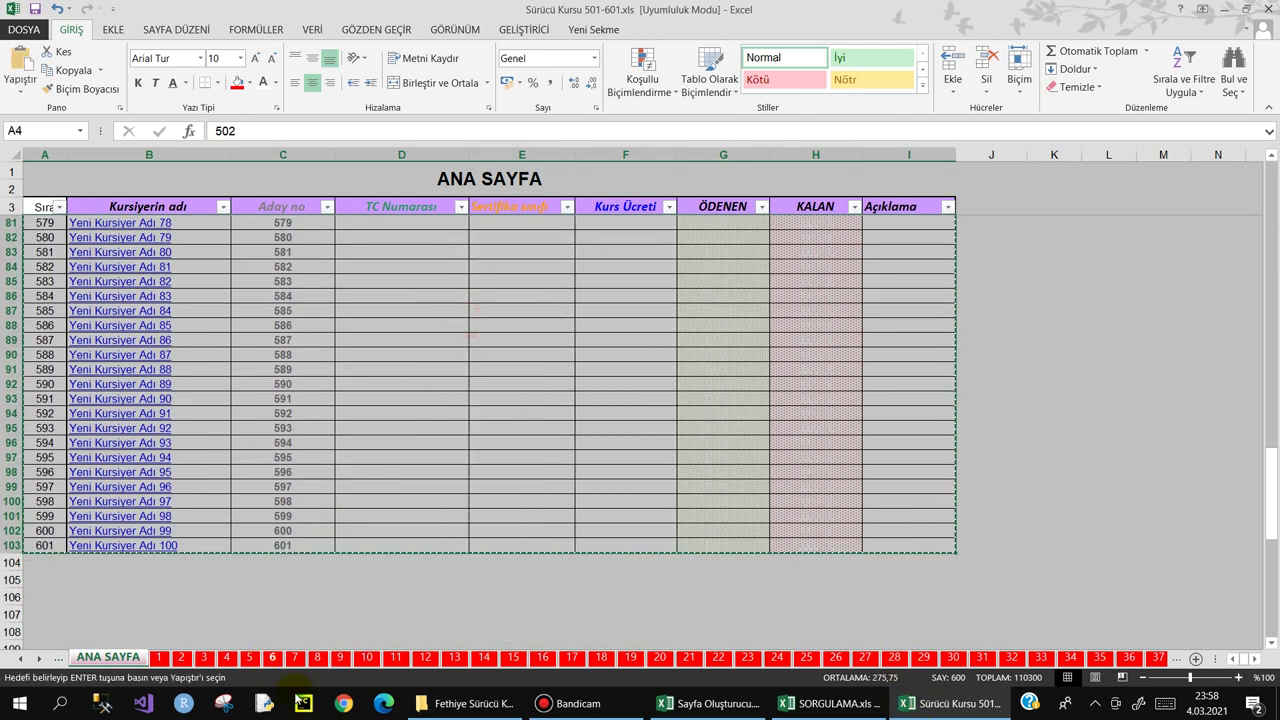
click(832, 704)
right_click(86, 396)
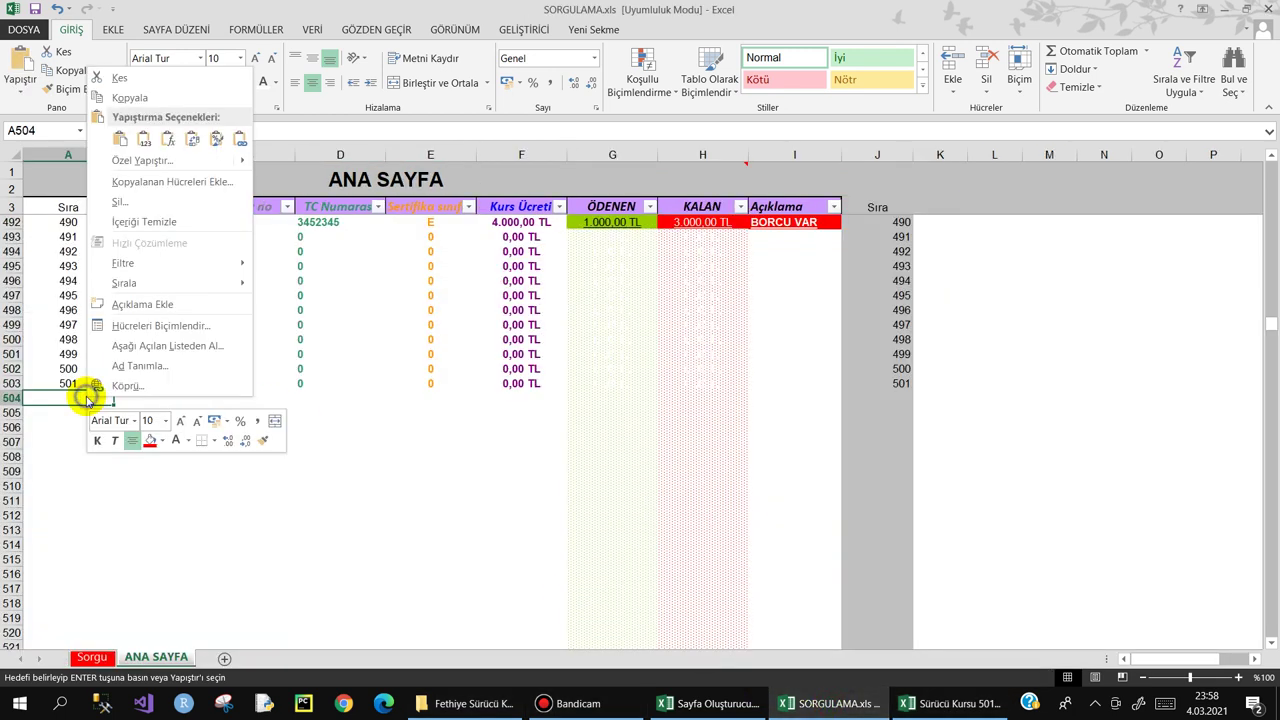
click(239, 138)
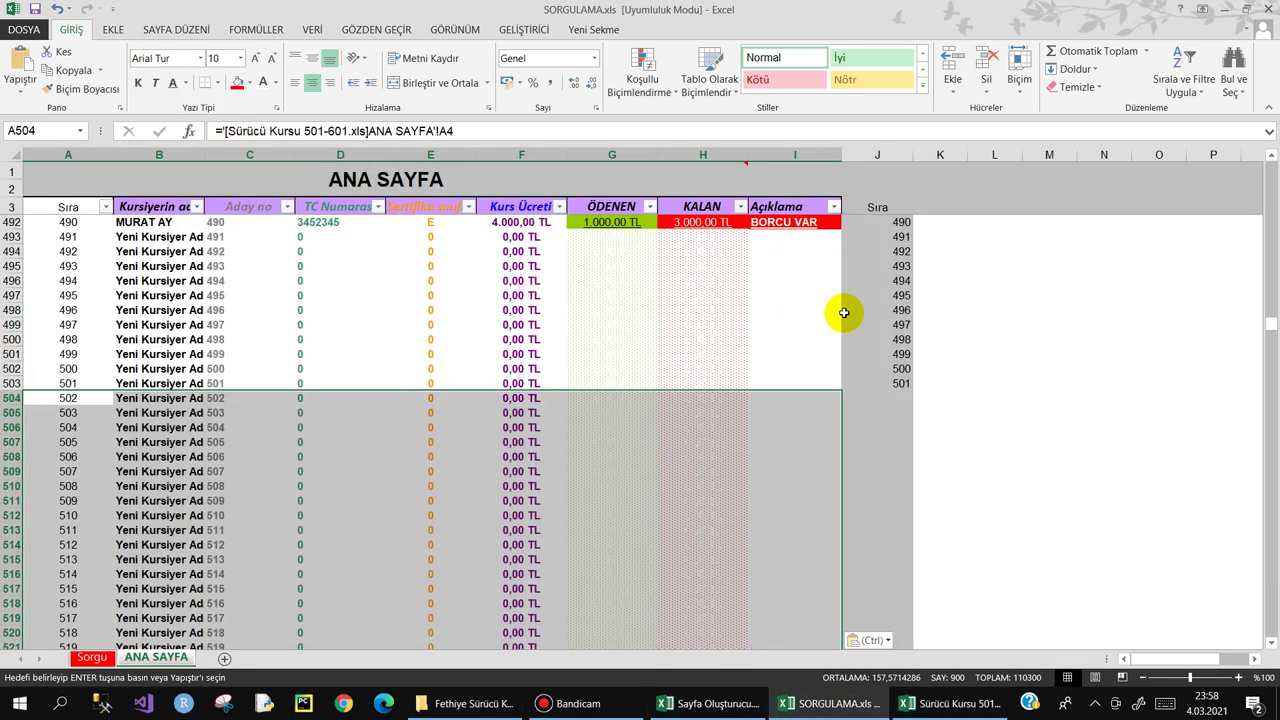
Step: Autofill the Sıra numbering from 500 and 501 down to 601
drag(901, 371, 900, 383)
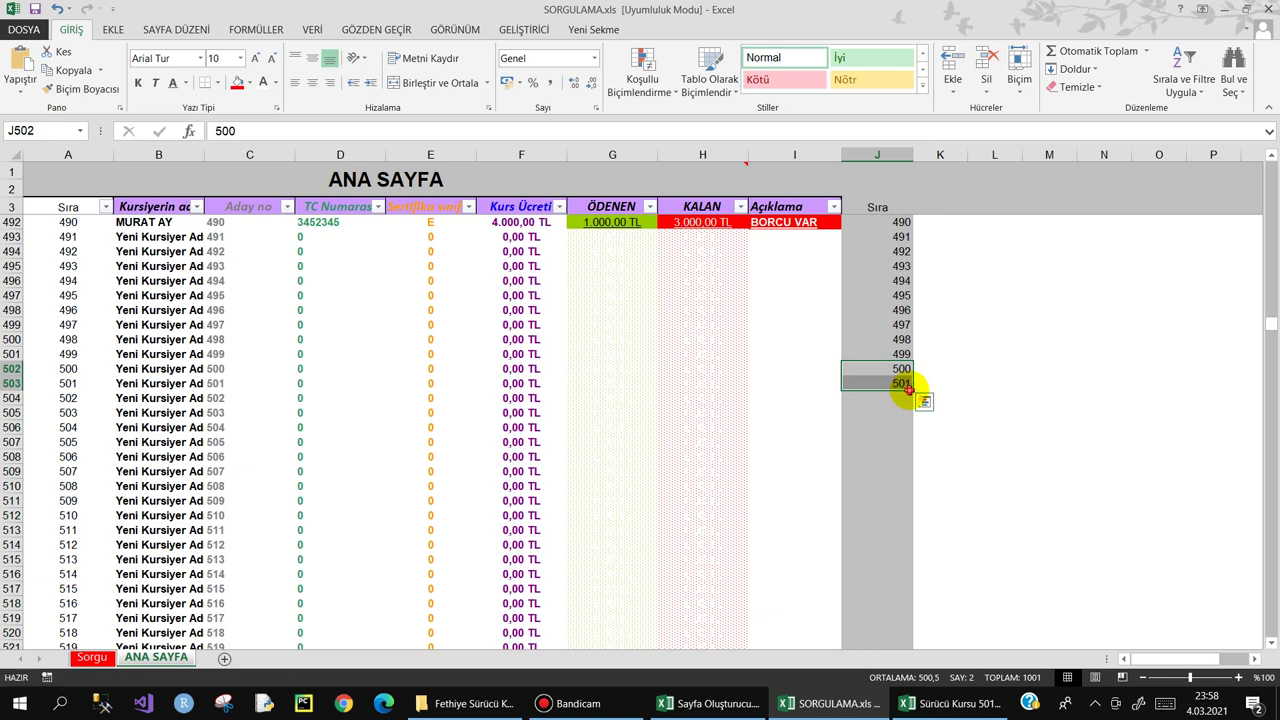
double_click(908, 389)
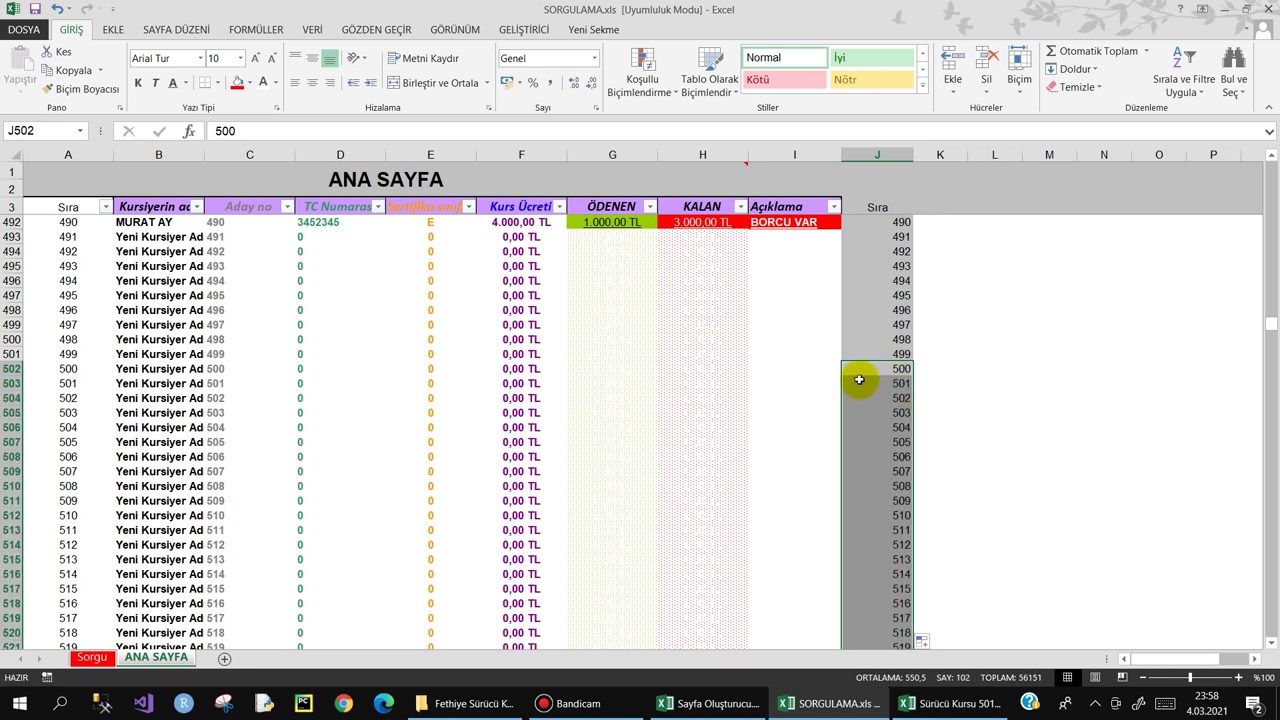
scroll(586, 363, down, 6)
scroll(586, 363, down, 7)
scroll(576, 361, down, 7)
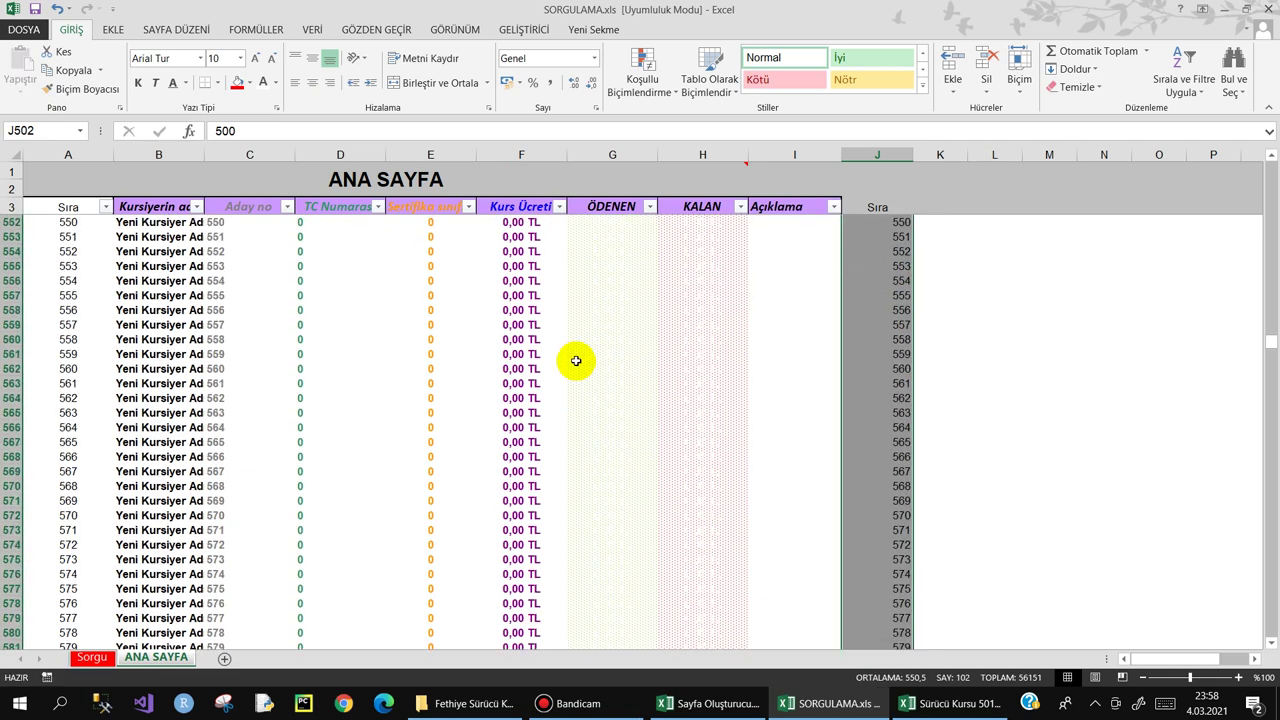
scroll(576, 361, down, 5)
scroll(576, 361, down, 7)
scroll(576, 361, down, 2)
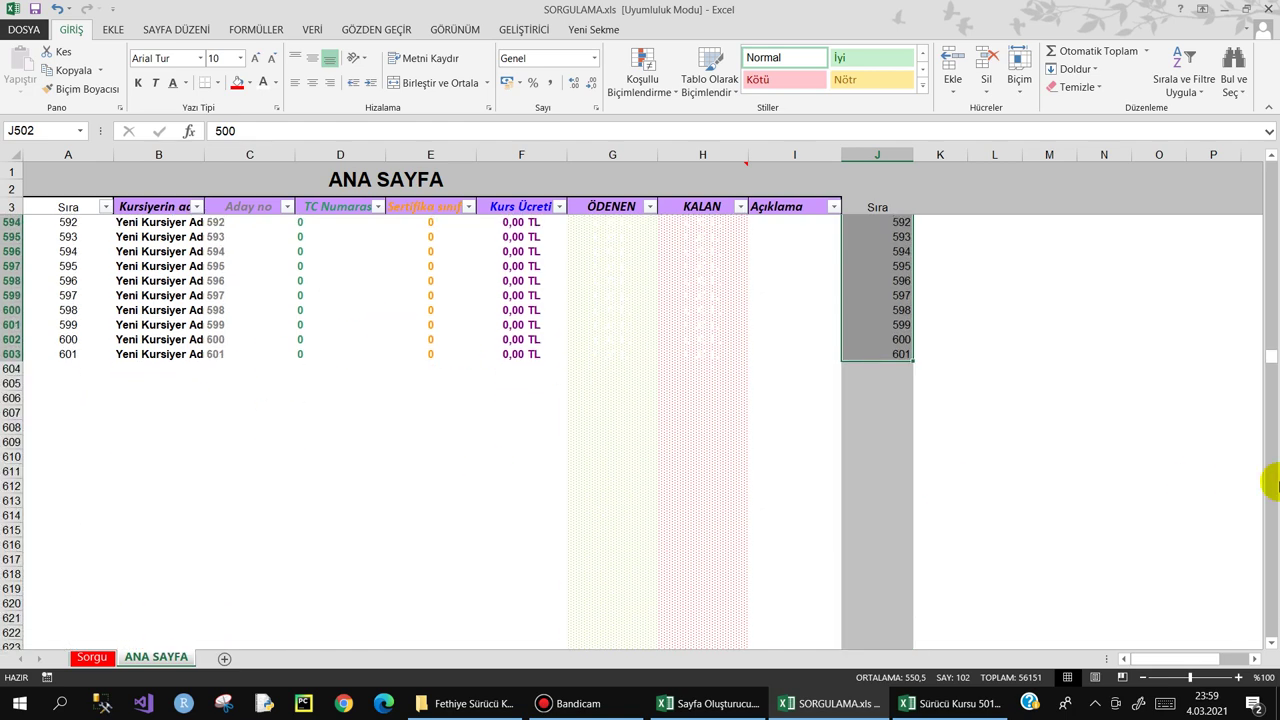
Step: Hide the unused empty rows 603 to 1404 above the link buttons
mouse_move(1270, 360)
mouse_down()
mouse_move(1270, 628)
mouse_move(1270, 613)
mouse_up()
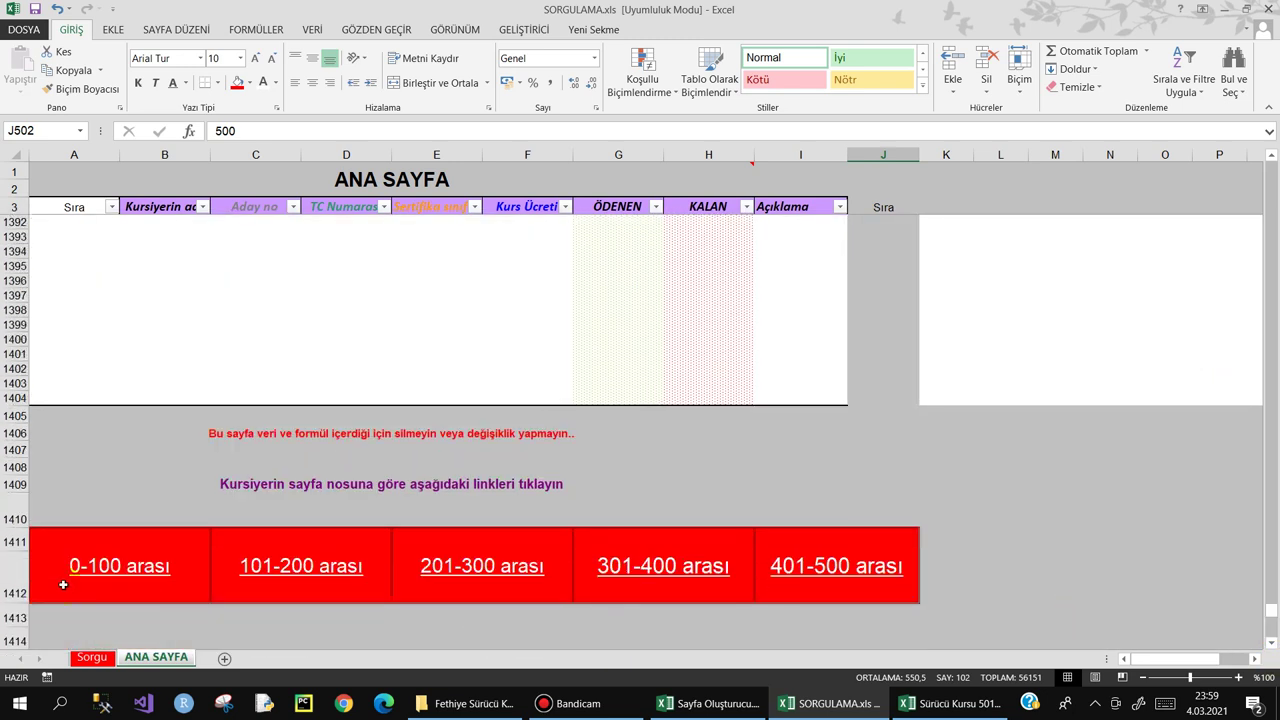
click(15, 398)
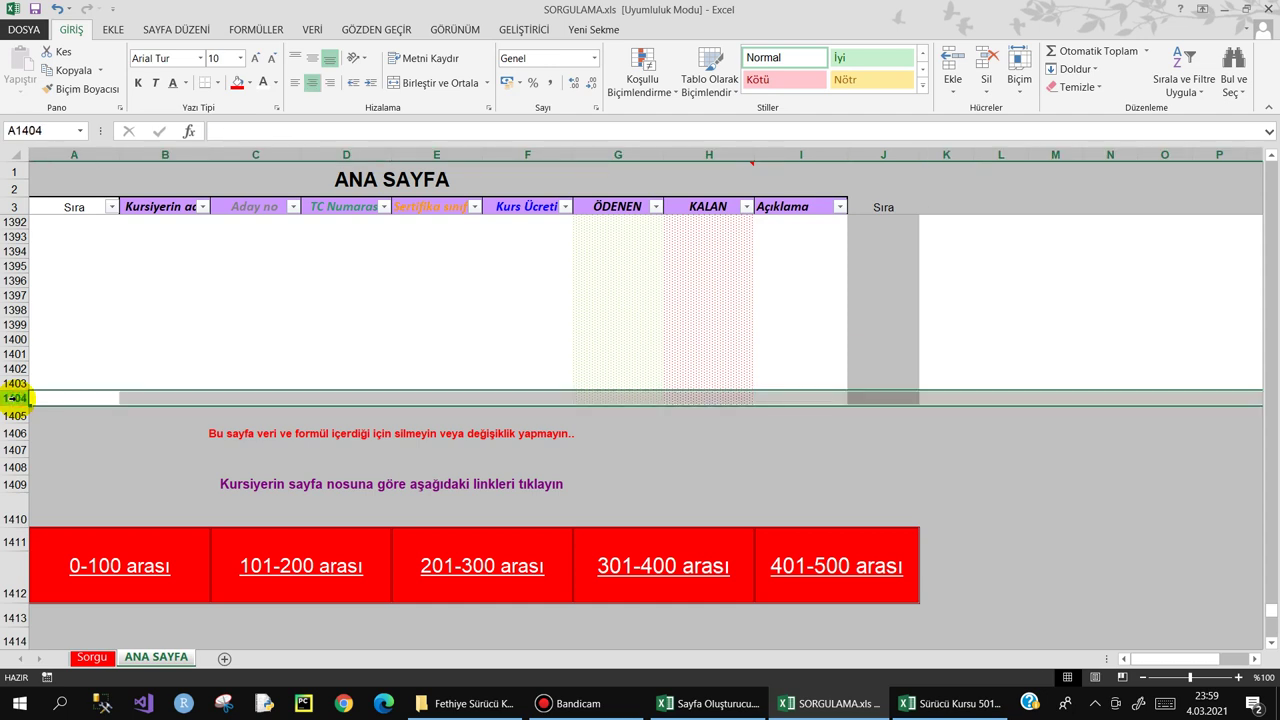
key(ctrl+shift+Up)
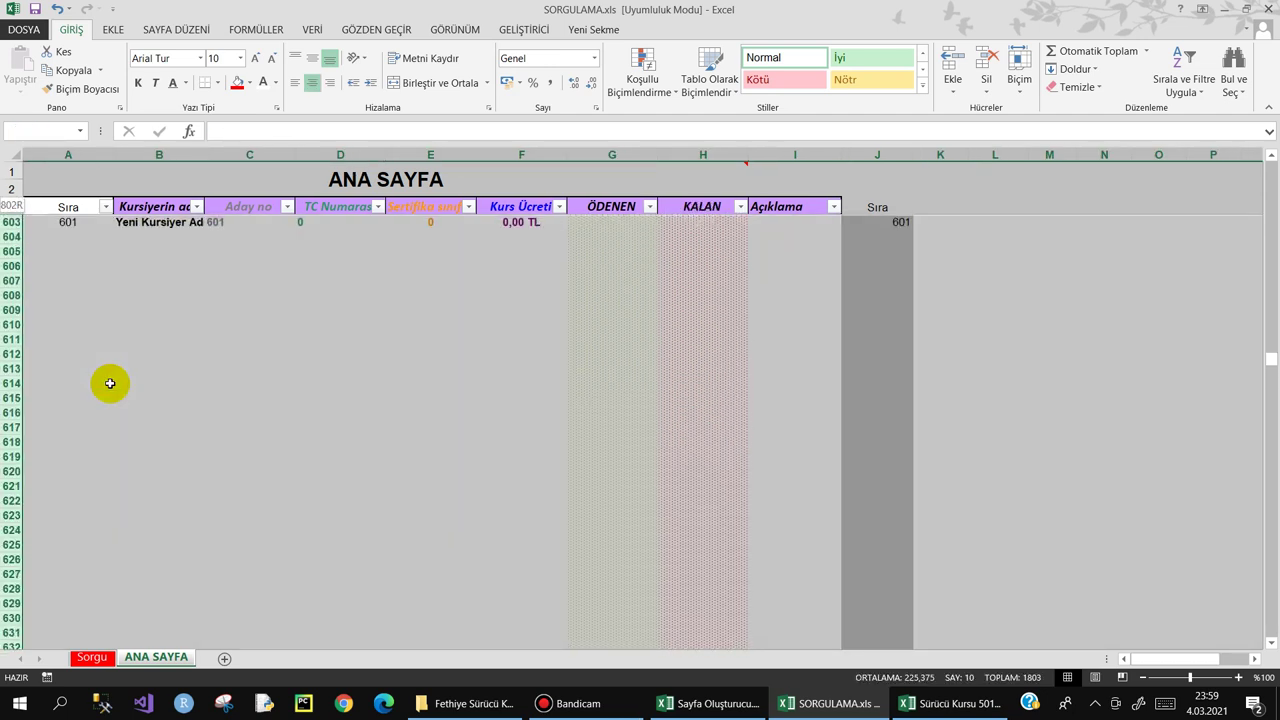
right_click(15, 265)
click(63, 474)
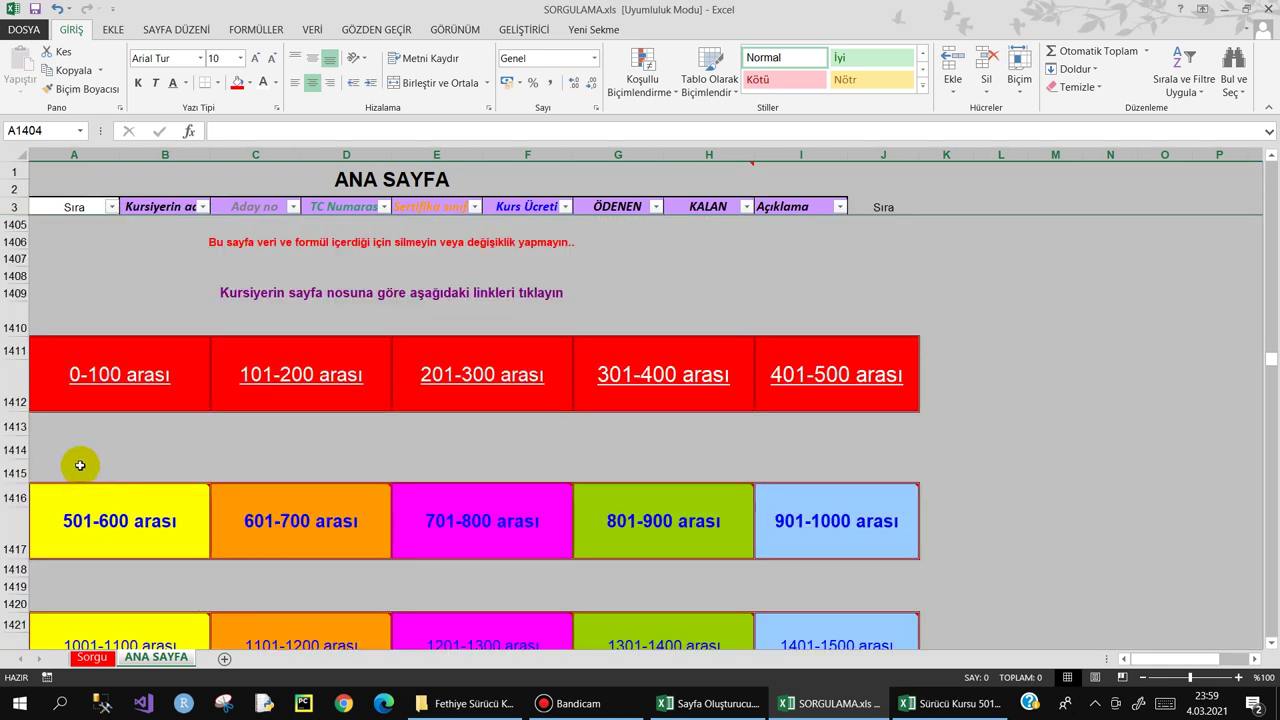
Step: Undo a mistaken row change and hide the remaining empty rows above the link buttons
scroll(75, 468, up, 6)
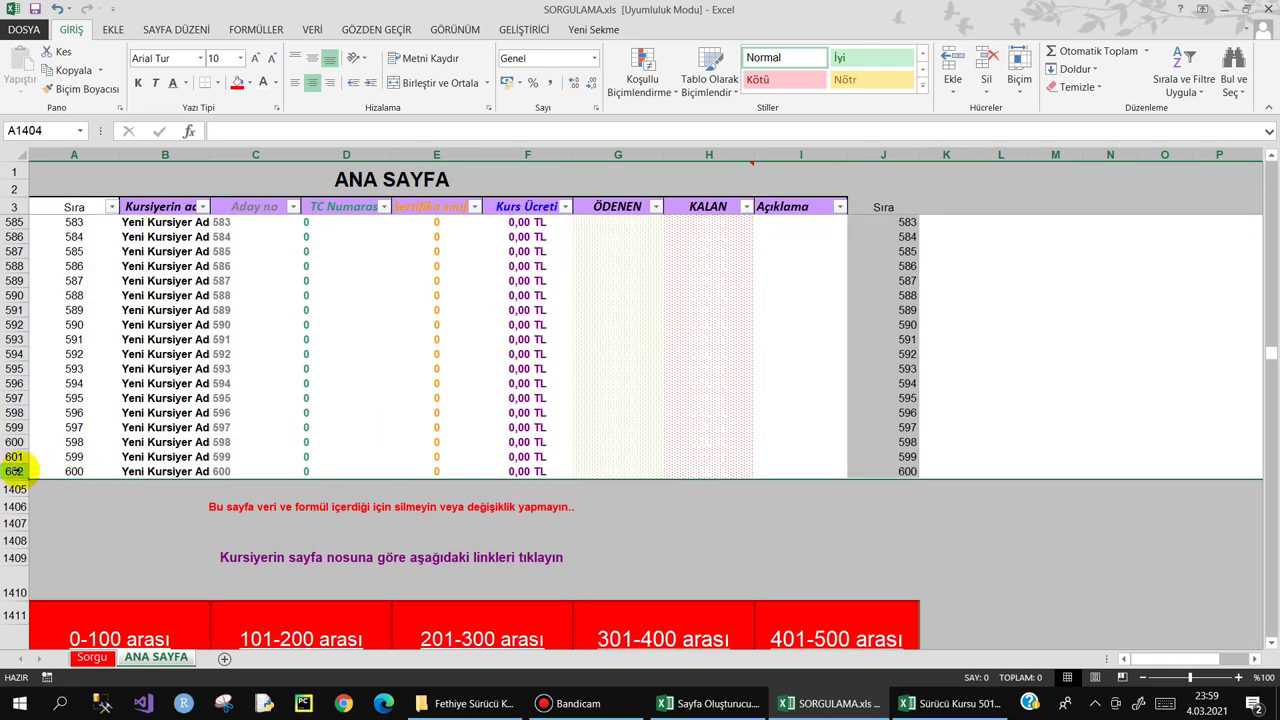
click(16, 471)
key(ctrl+shift+Up)
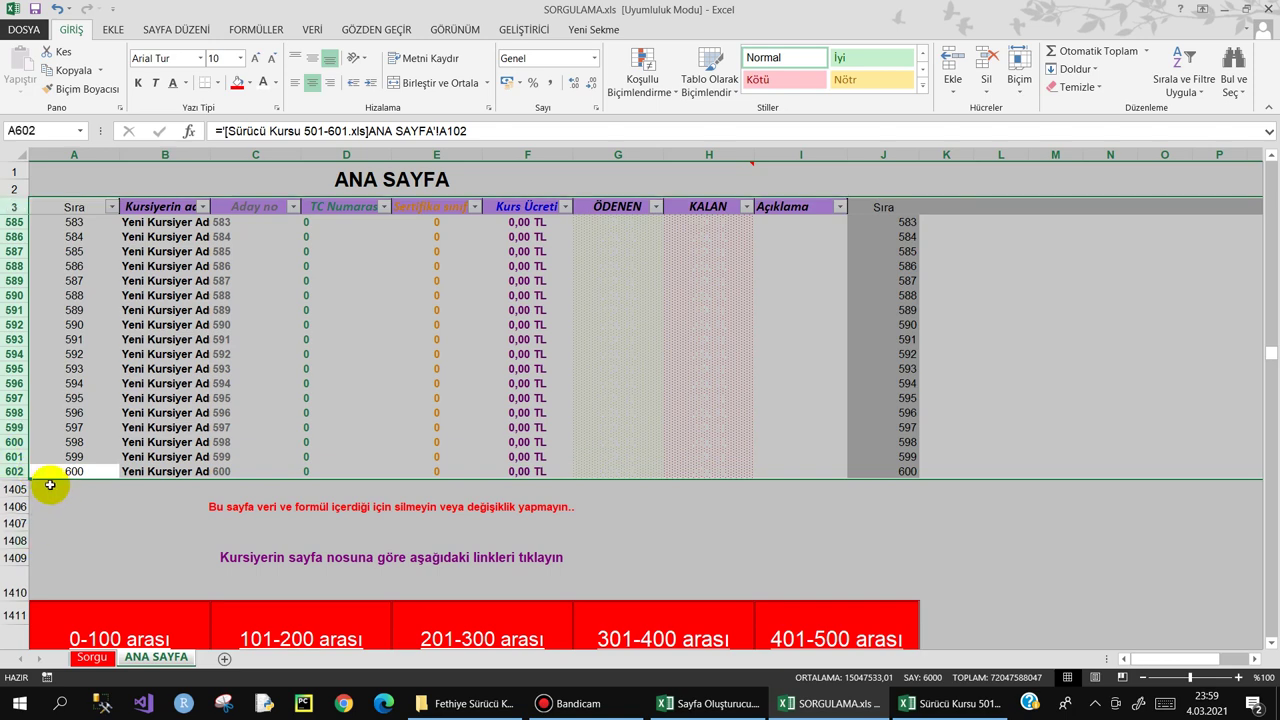
drag(10, 471, 10, 198)
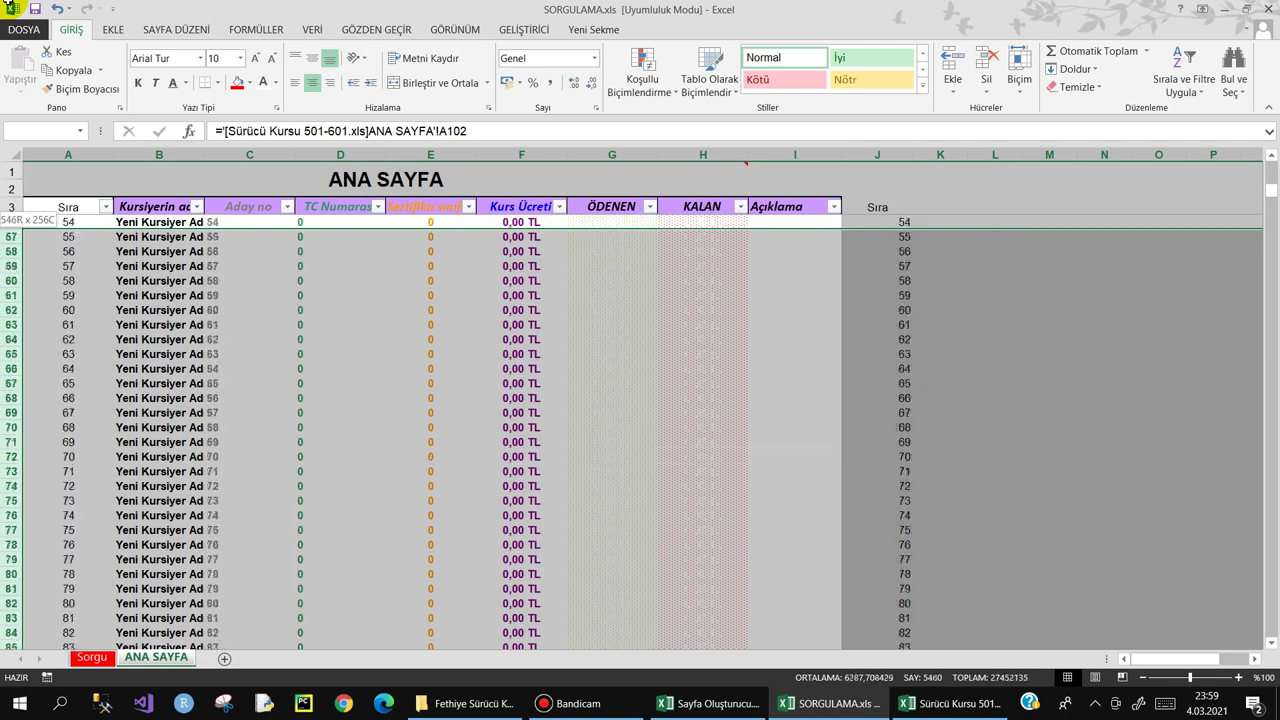
drag(15, 119, 11, 230)
right_click(12, 222)
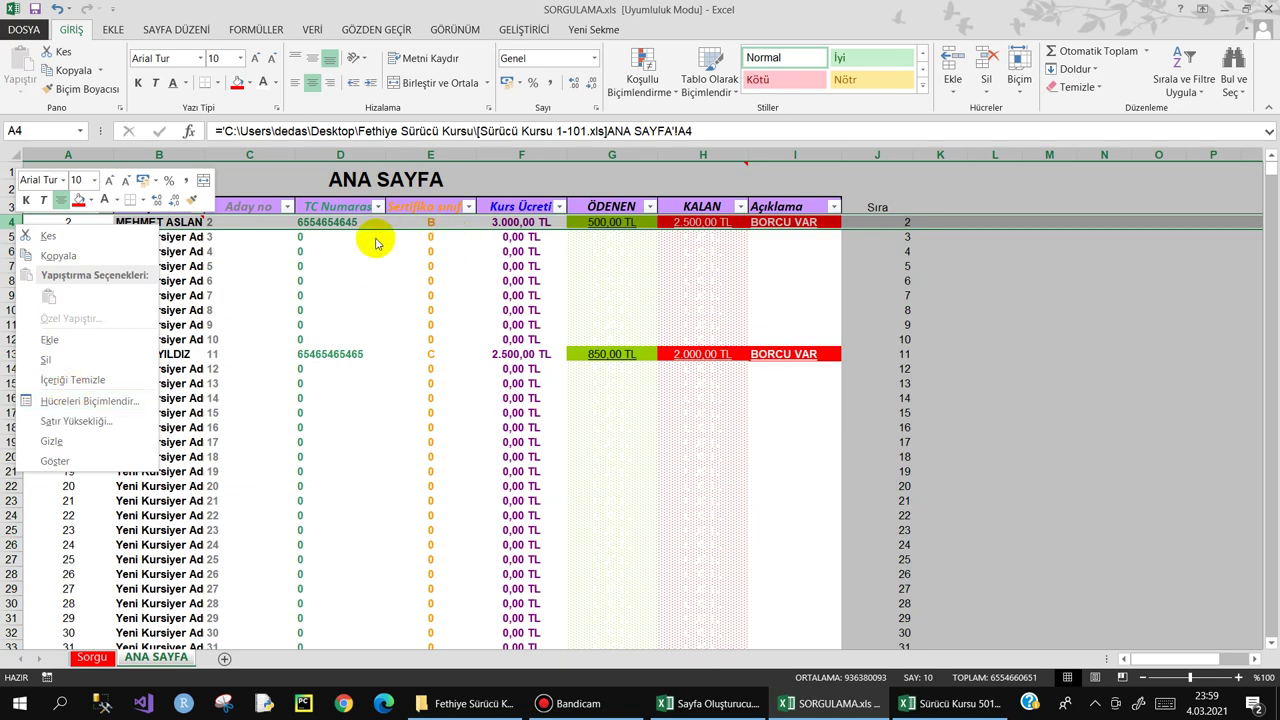
click(58, 10)
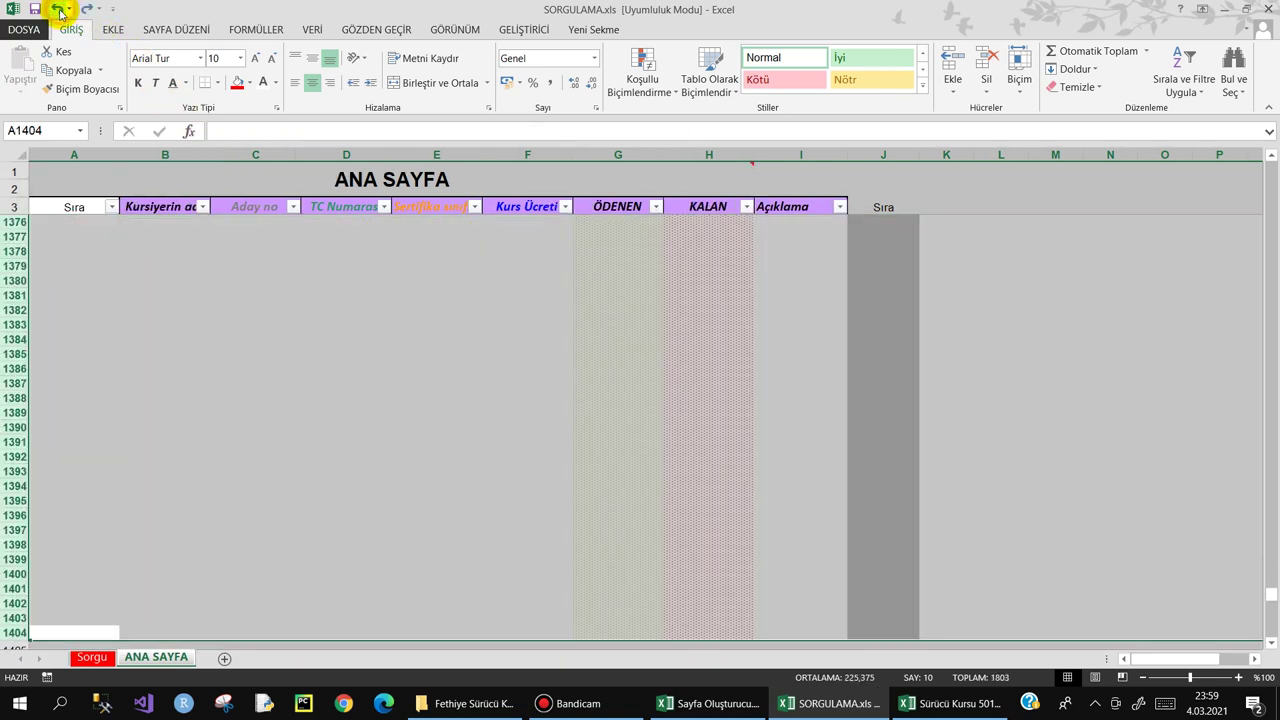
right_click(12, 366)
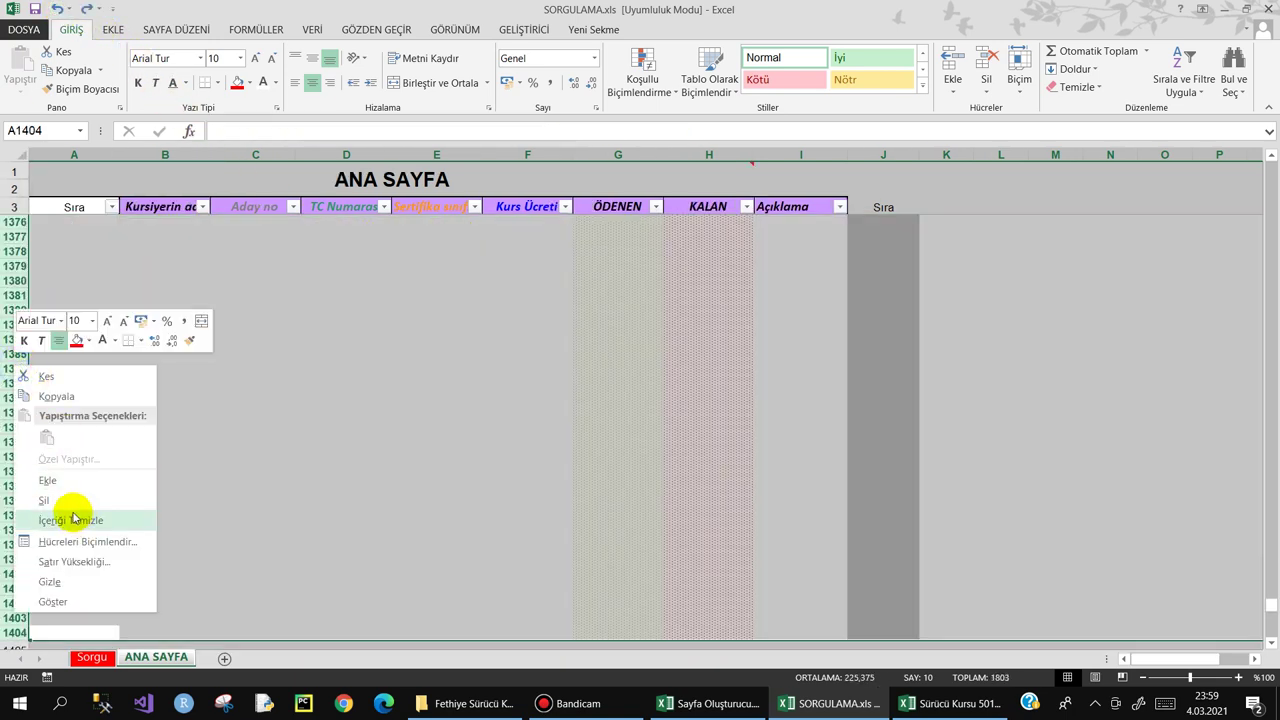
click(73, 579)
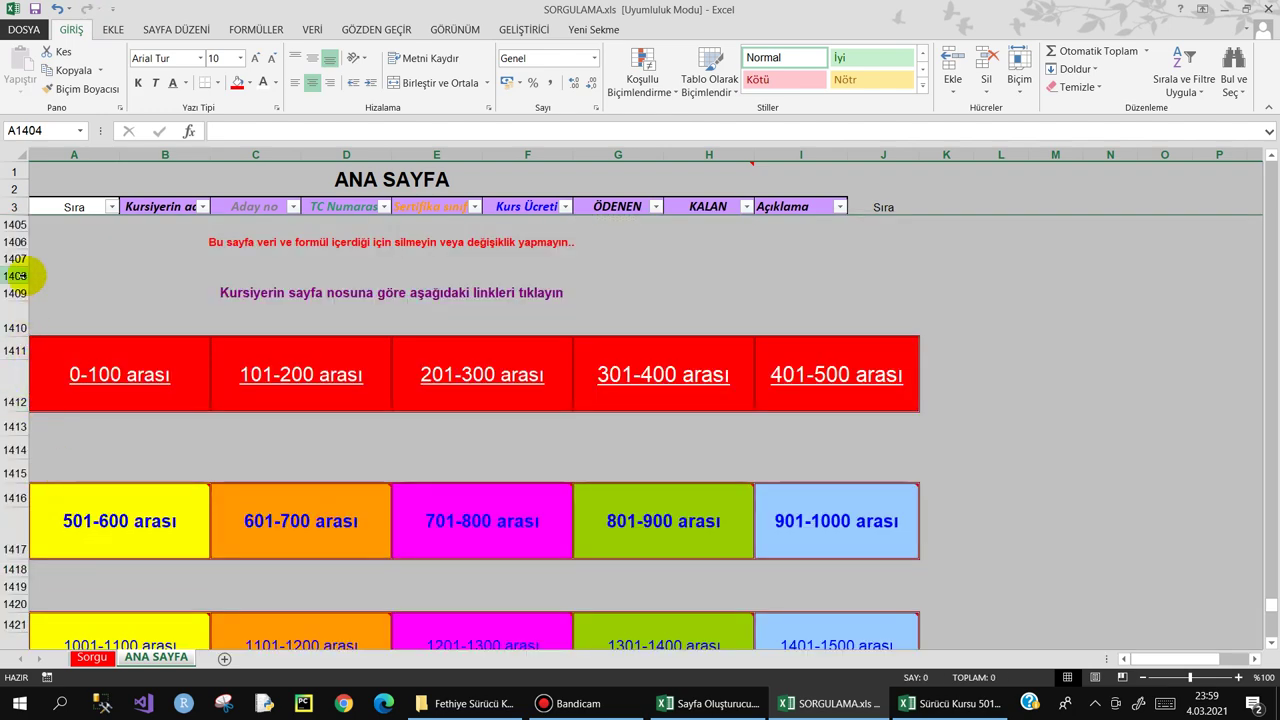
Step: Hide the student rows 4 through 602
scroll(22, 290, up, 3)
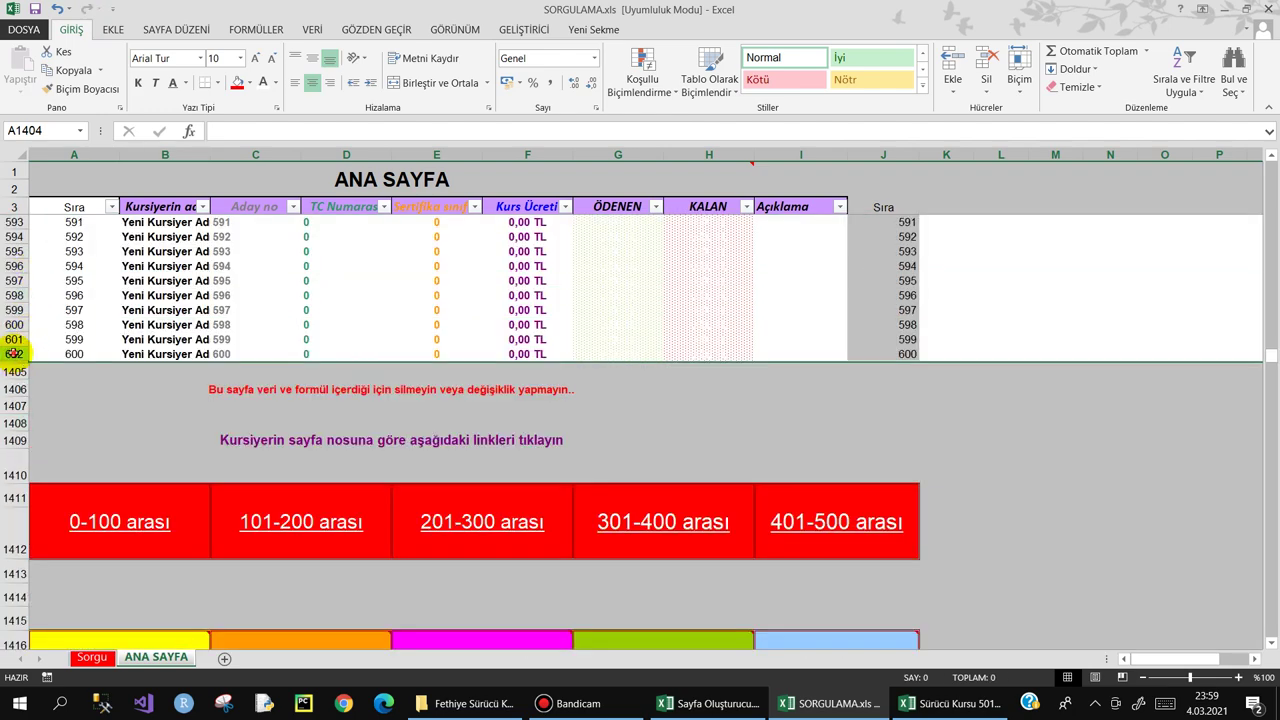
mouse_move(14, 354)
mouse_down()
mouse_move(14, 210)
mouse_move(6, 252)
mouse_move(6, 222)
mouse_up()
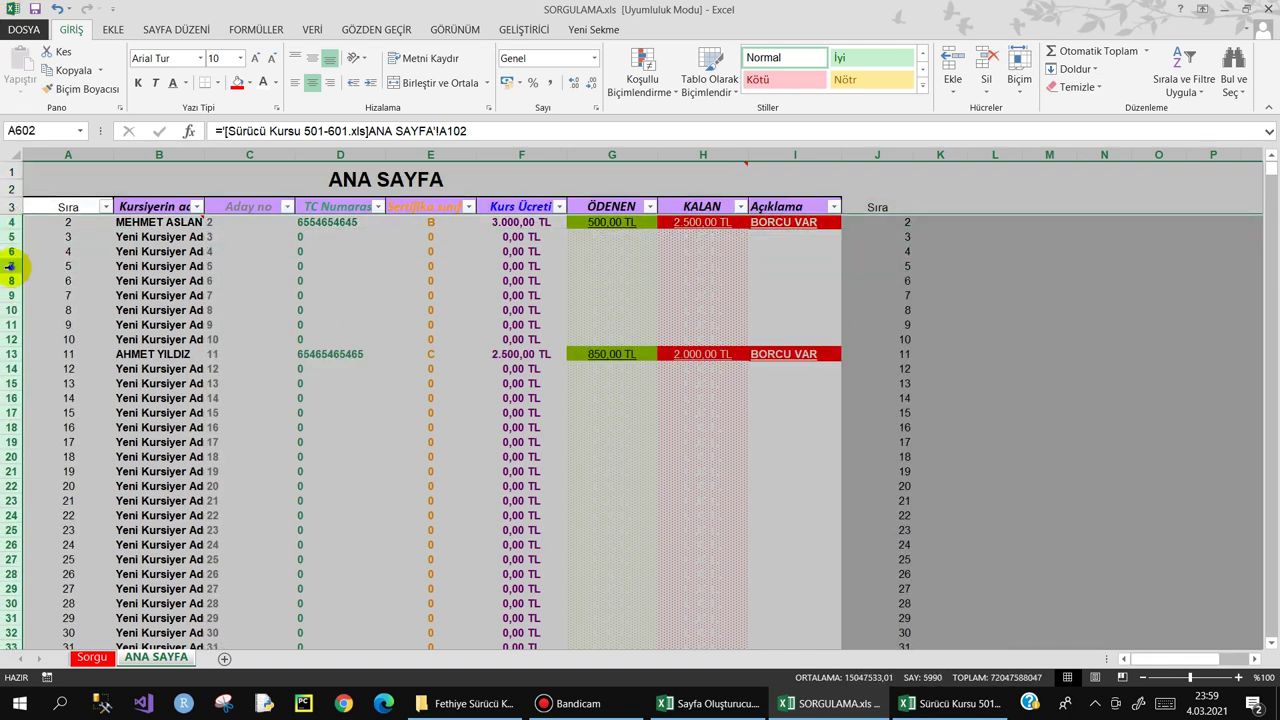
right_click(12, 265)
click(80, 482)
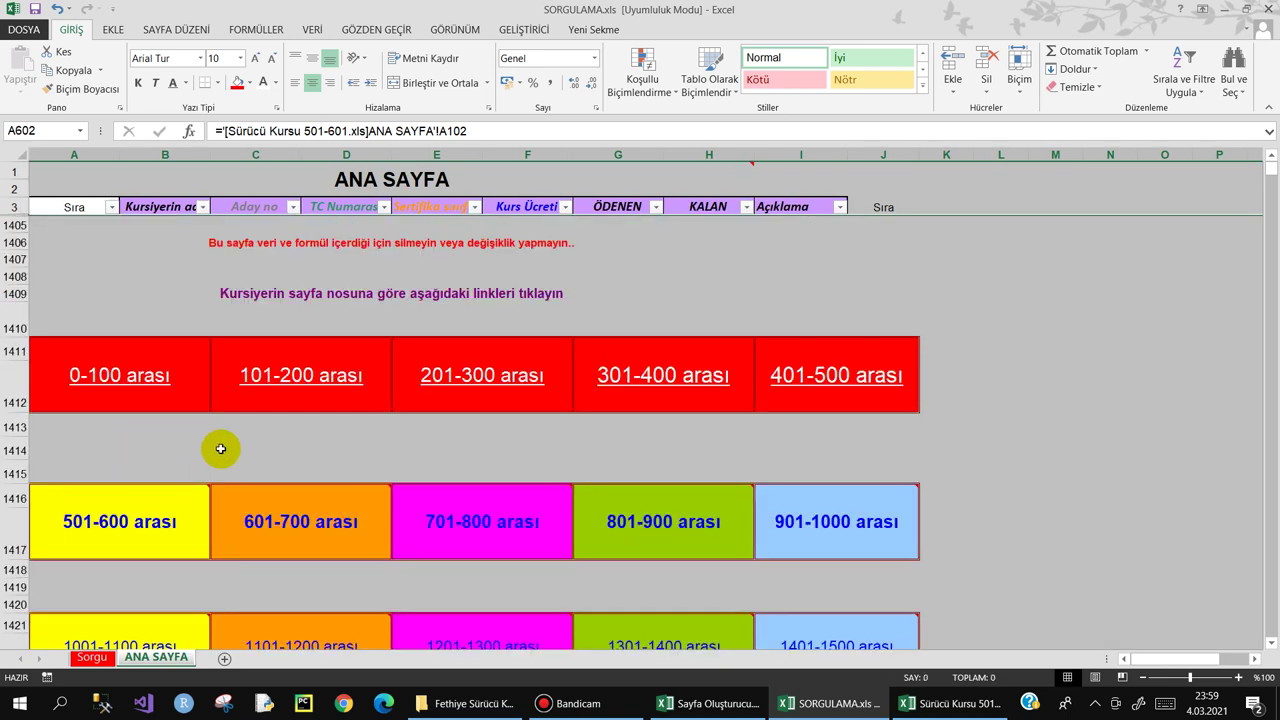
Step: Point the 501-600 arası link to Sürücü Kursu 501-601.xls and bring that workbook forward
right_click(113, 535)
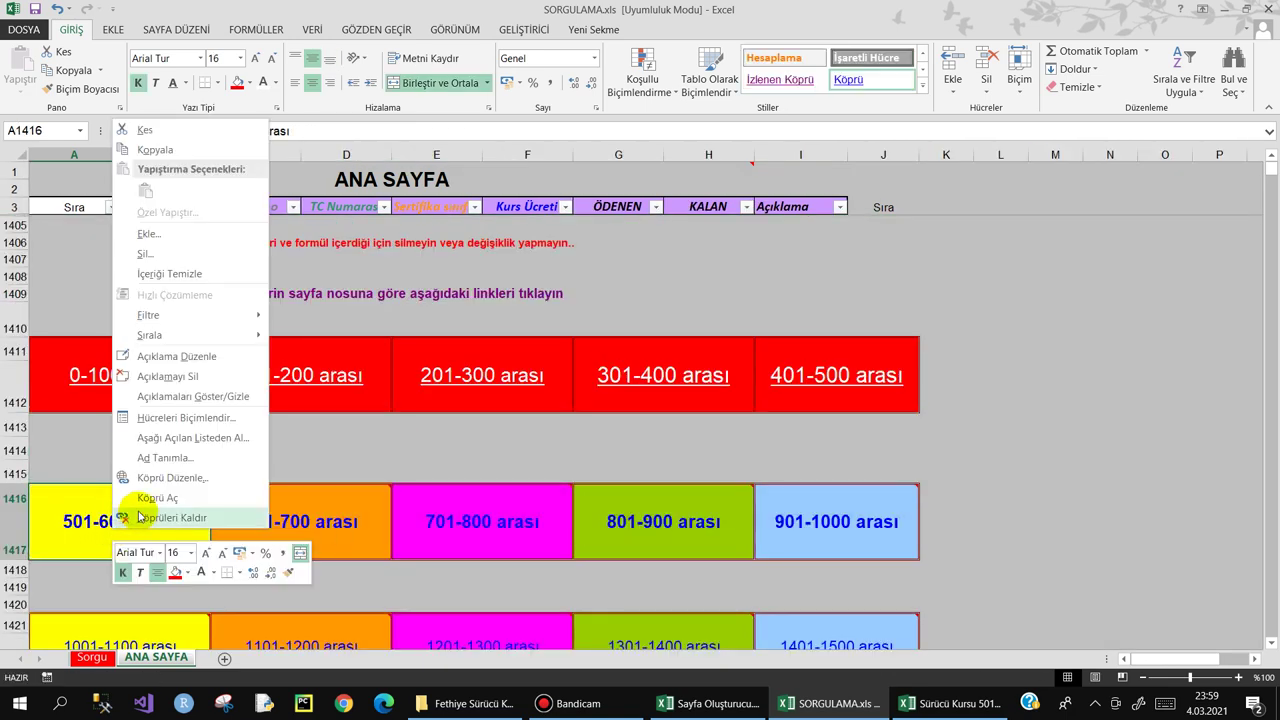
click(170, 482)
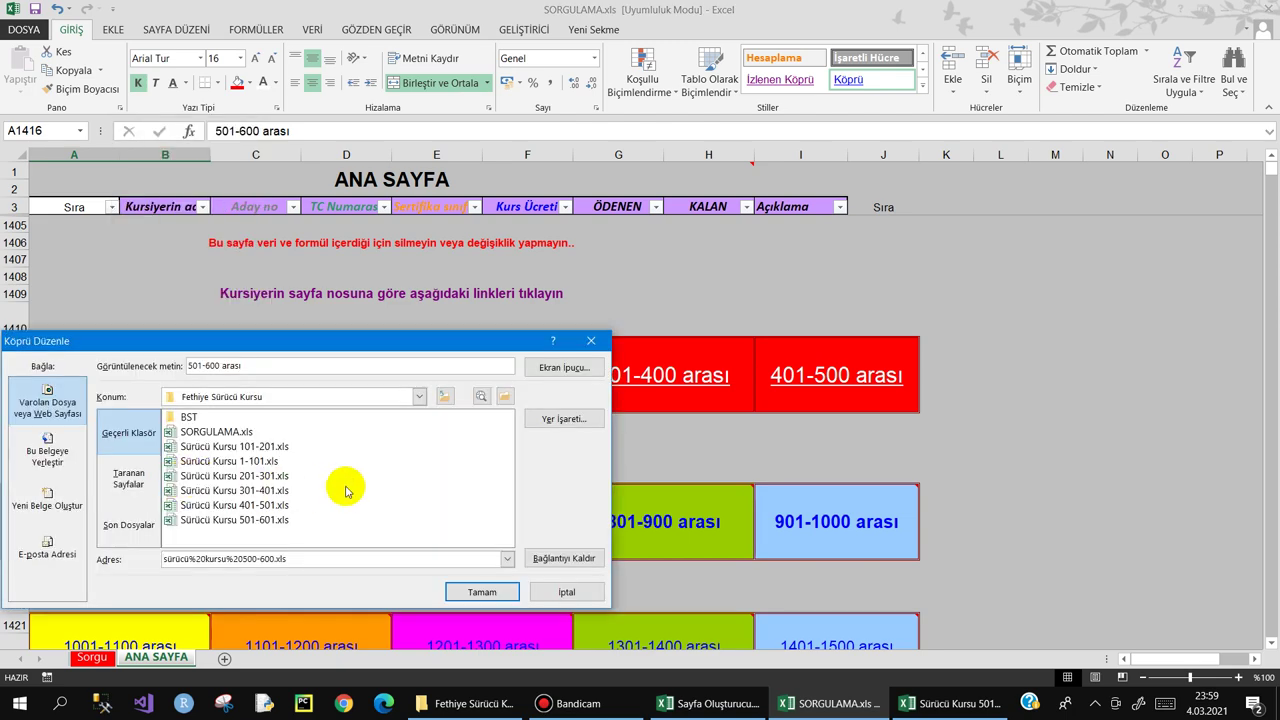
click(255, 522)
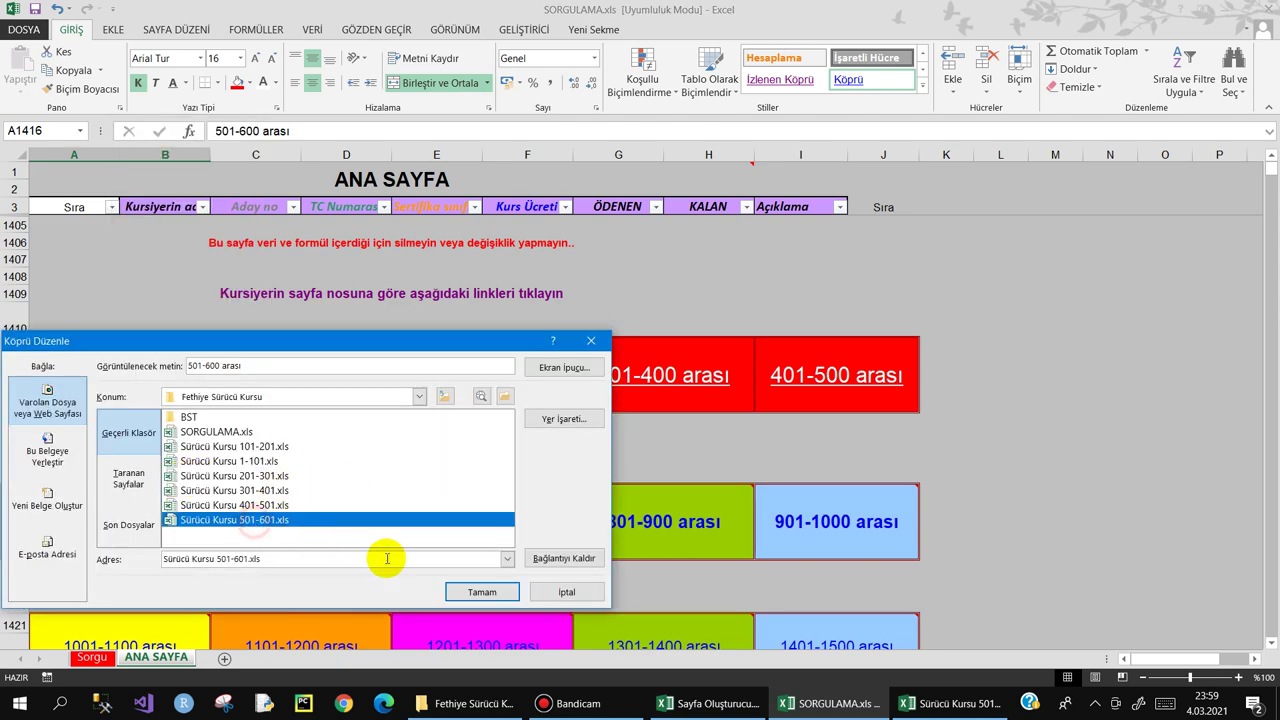
click(480, 592)
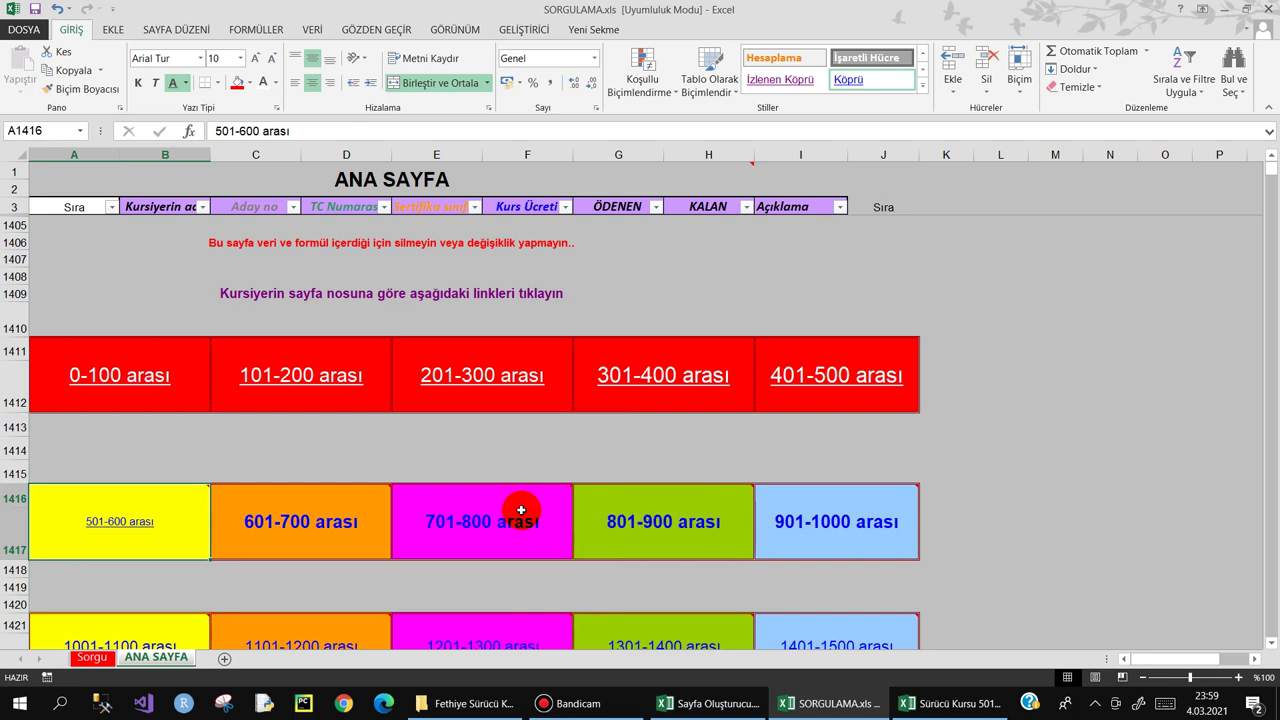
click(790, 703)
Step: Replace the placeholder name in B92 with the new student's name
click(930, 703)
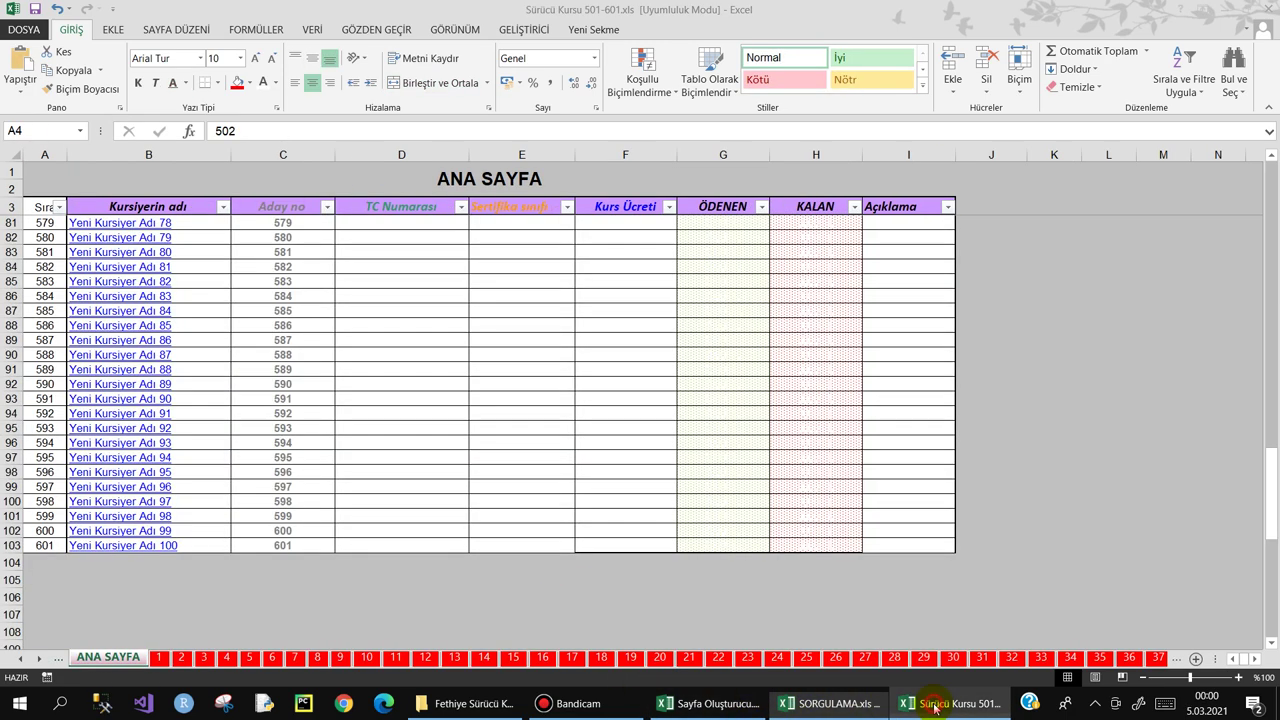
click(430, 368)
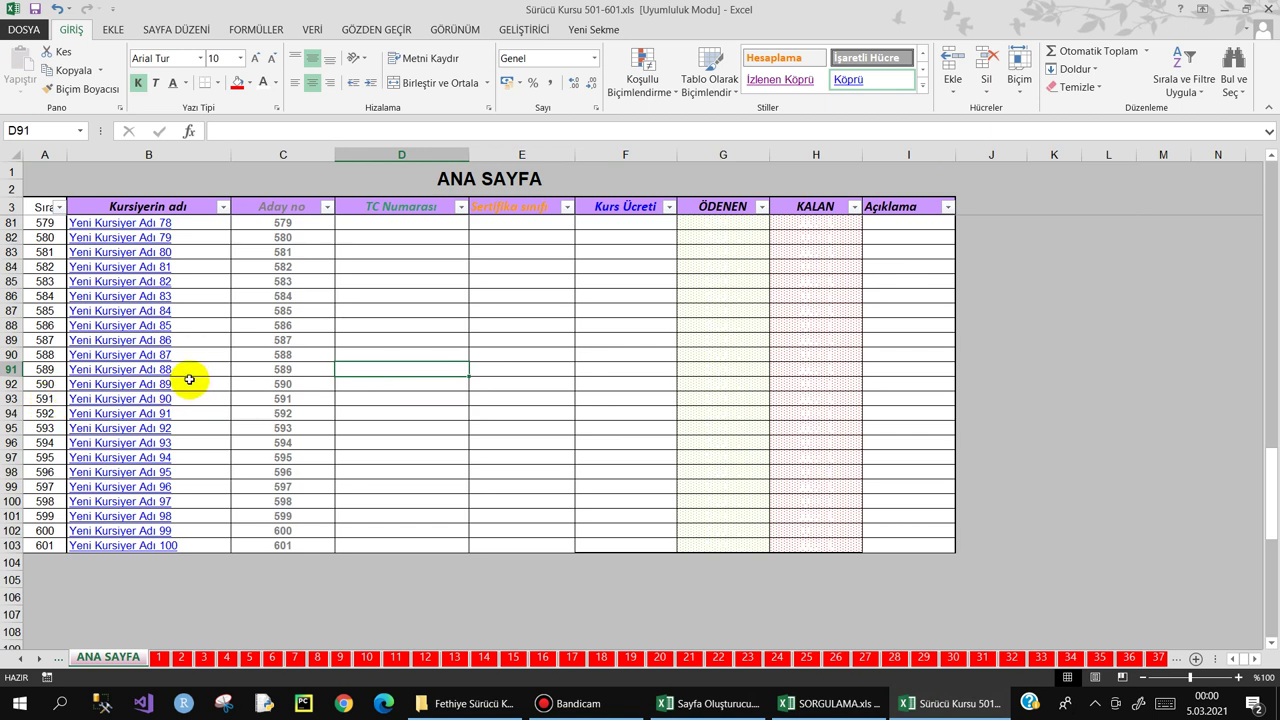
click(189, 380)
drag(292, 130, 22, 118)
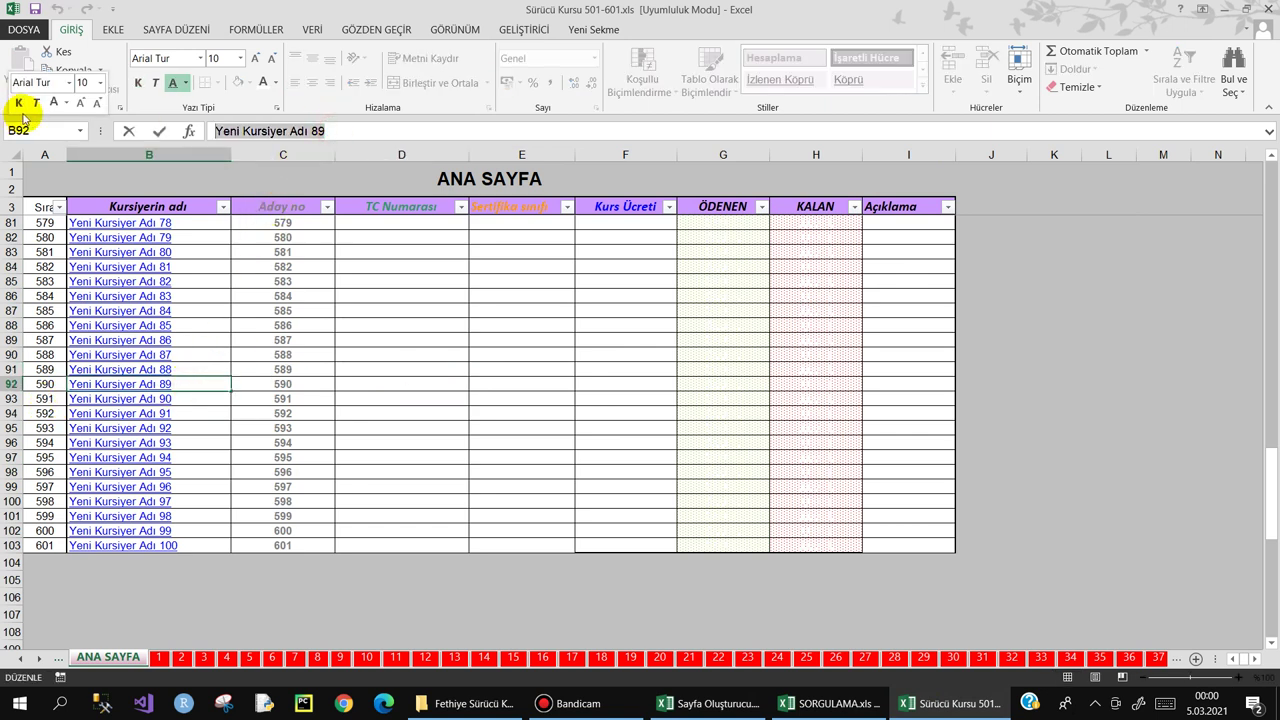
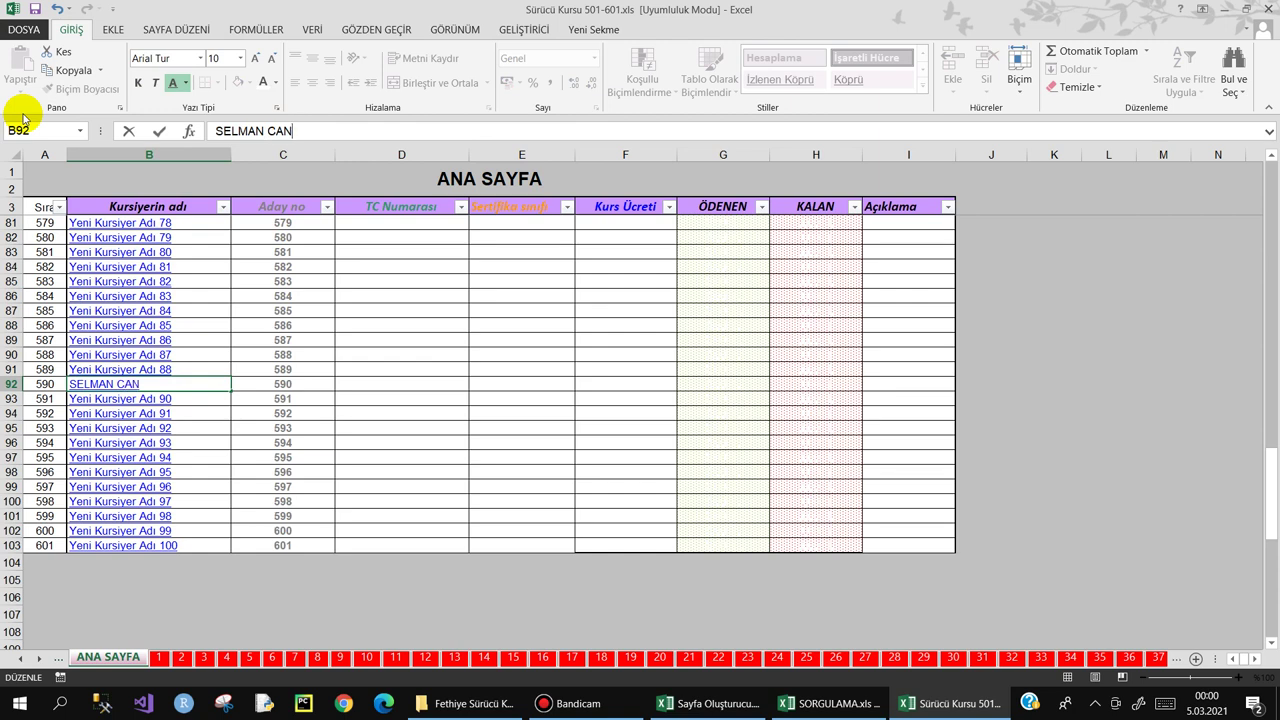
key(Return)
Step: Fill in the student's ID number, class C+D and 5600 fee, then open their sheet
key(Up)
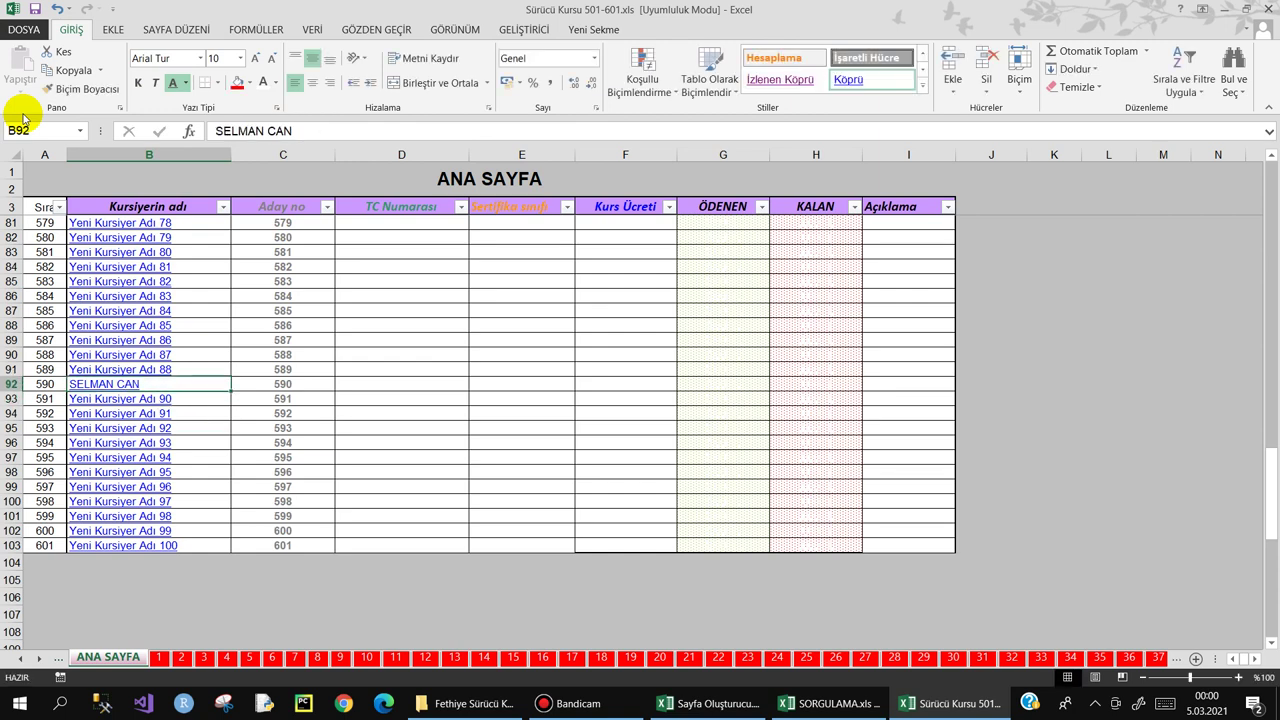
key(Right)
key(Right)
text(34534)
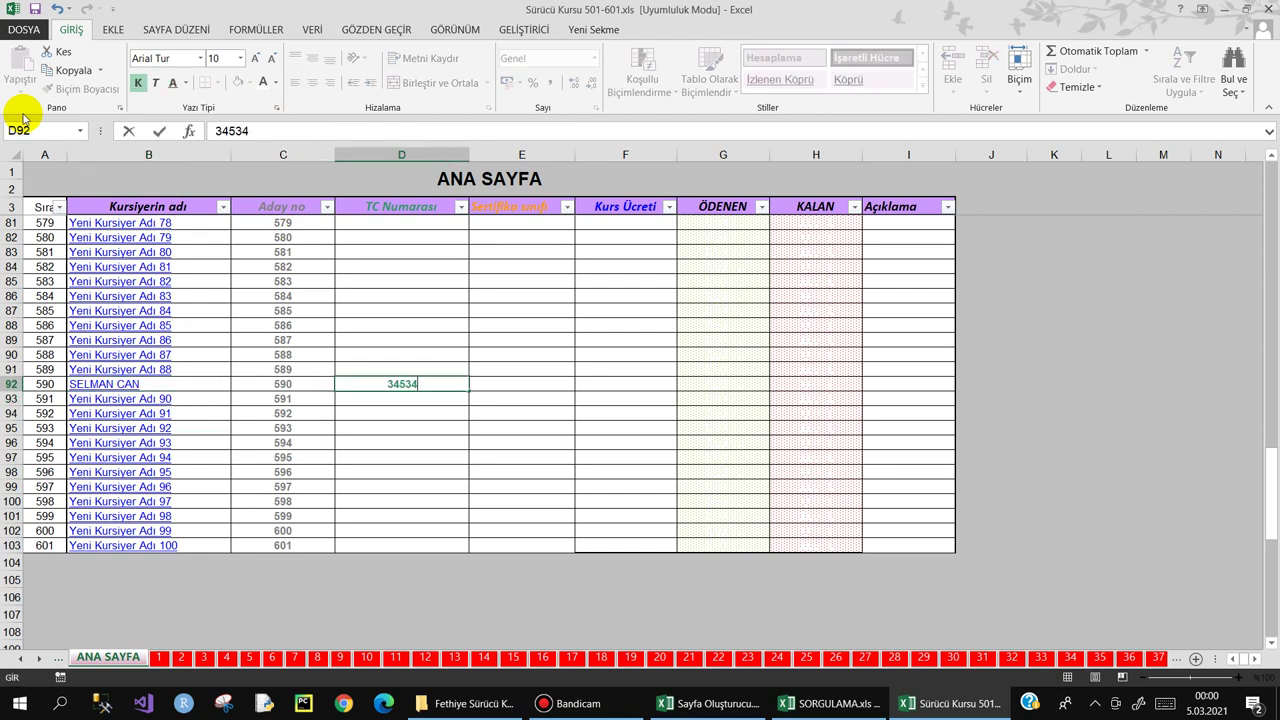
key(Right)
text(A+)
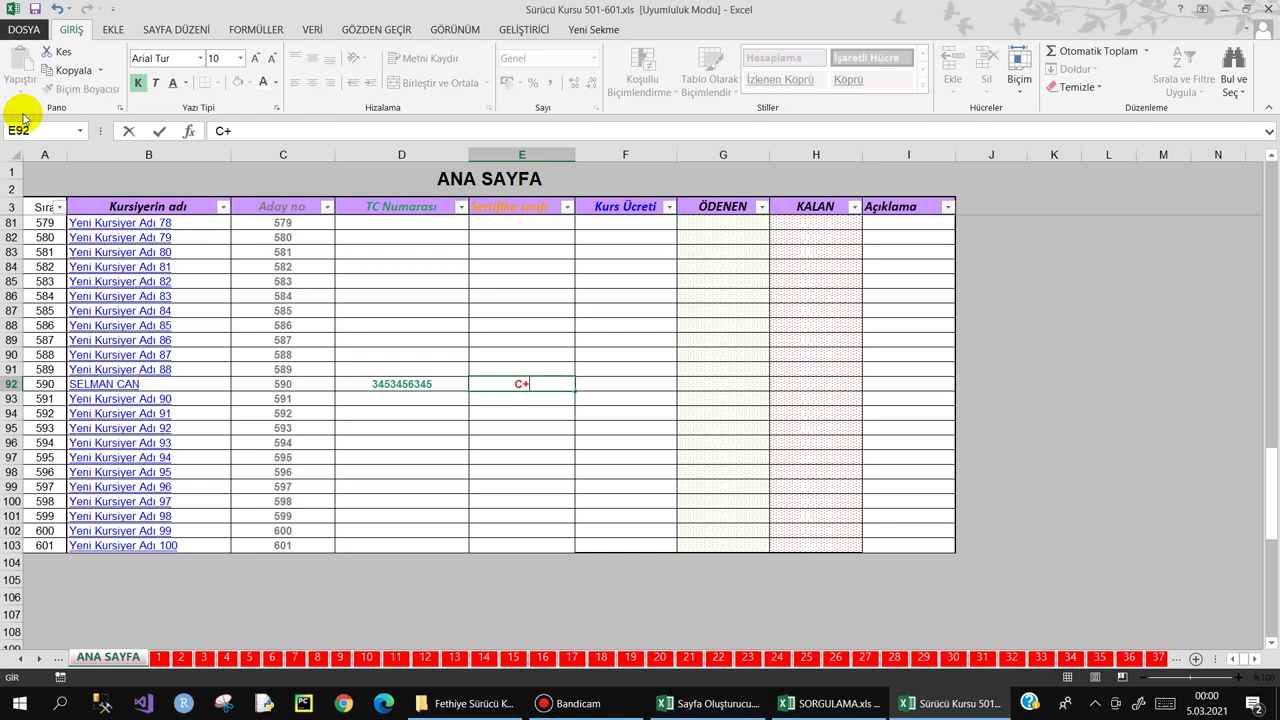
key(Right)
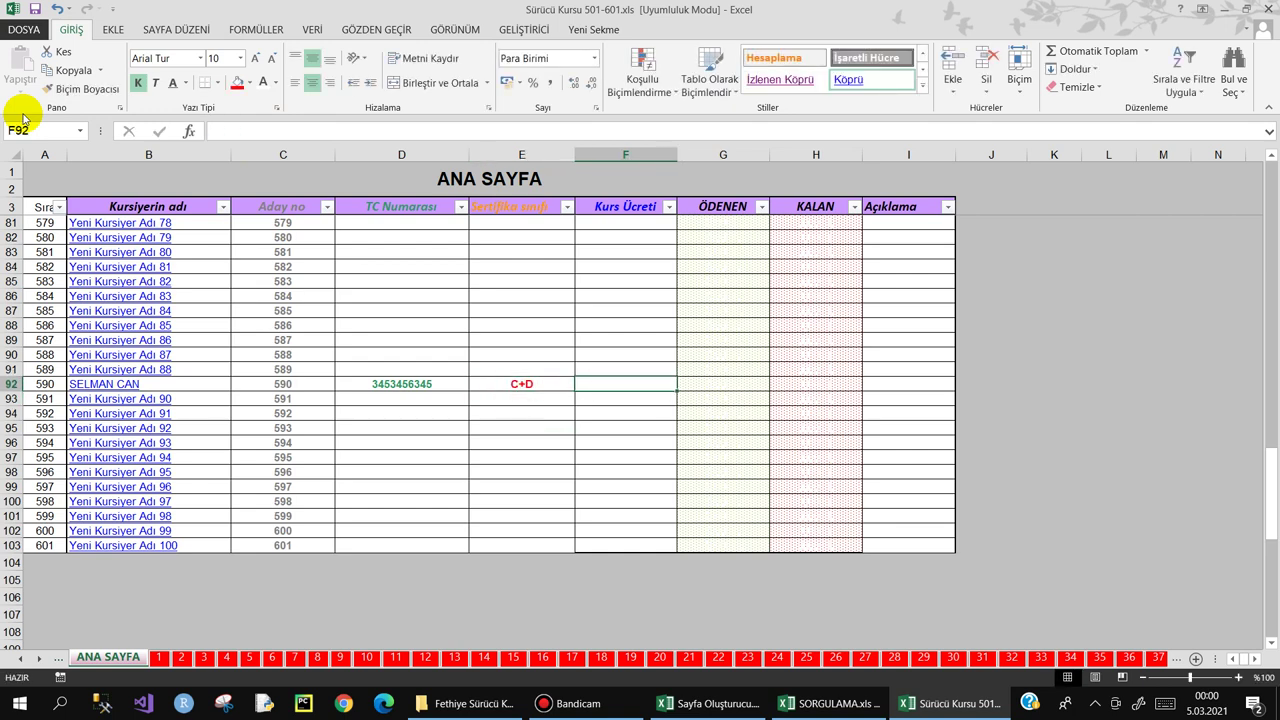
text(5600)
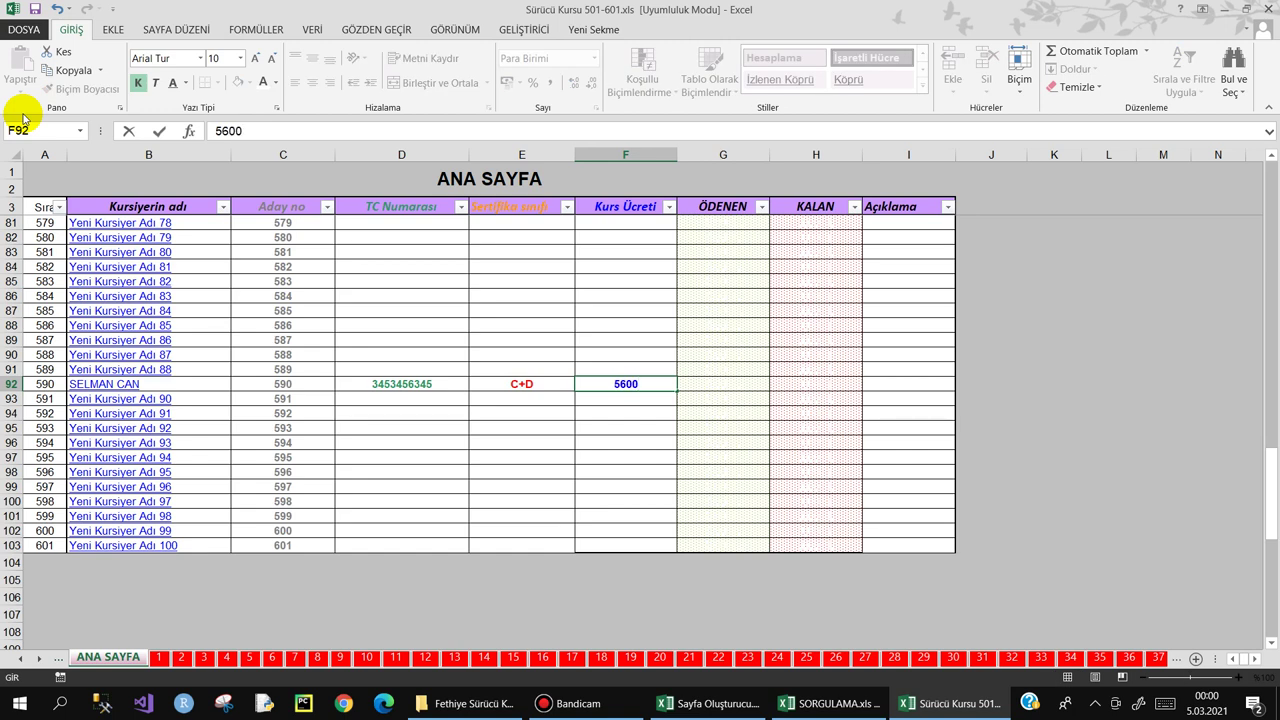
key(Return)
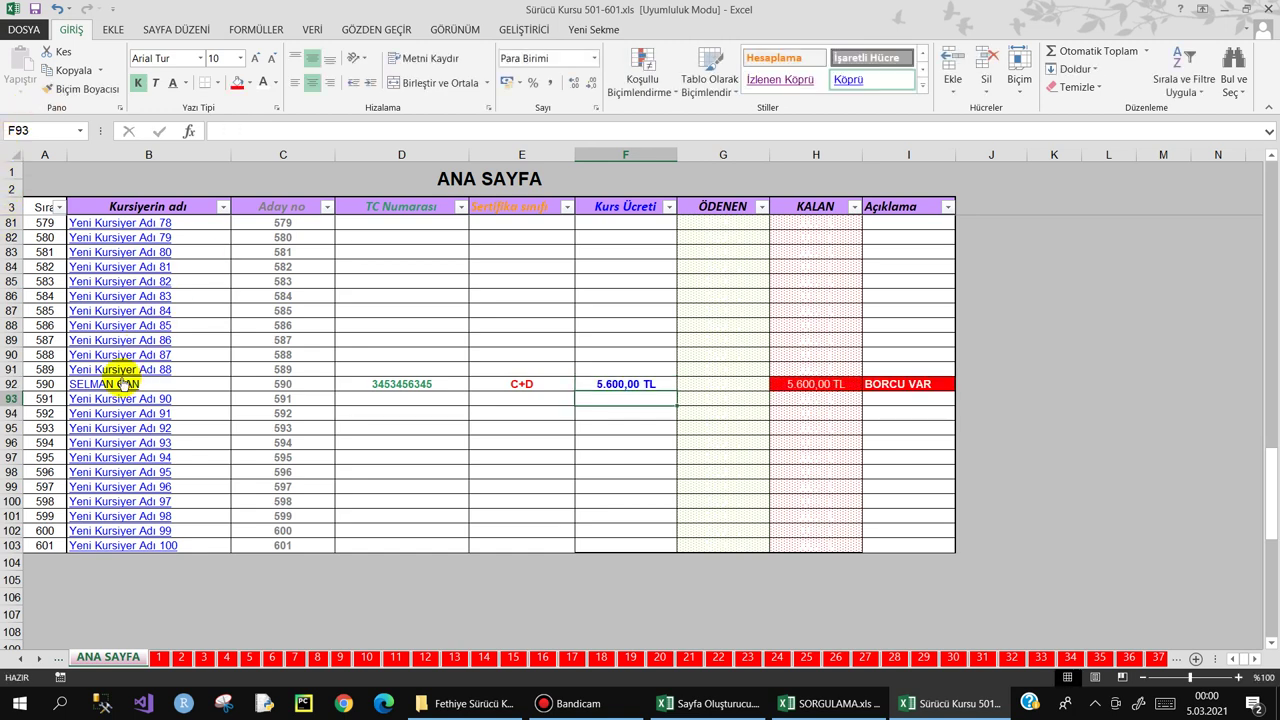
click(121, 383)
Step: Record an 880 TL payment dated 01 Mart 21, leaving 4.720,00 TL owed, and close the workbook
click(137, 378)
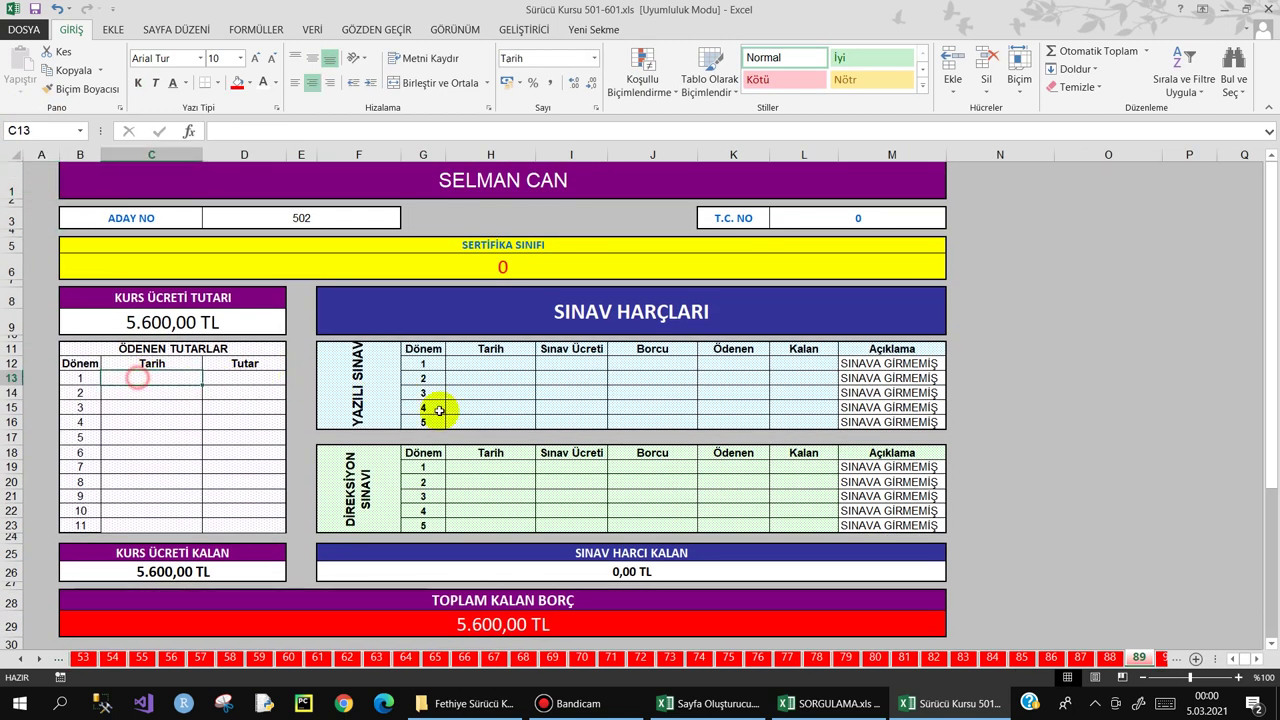
text(01.03.2021)
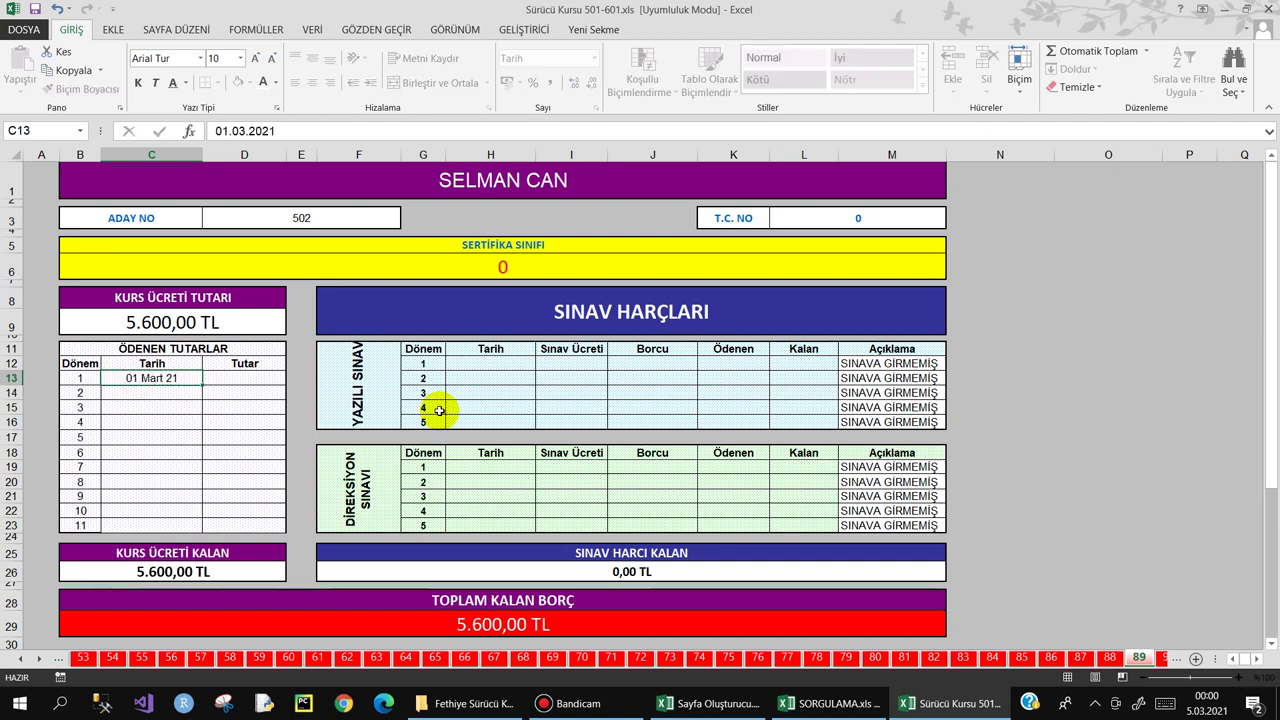
key(Tab)
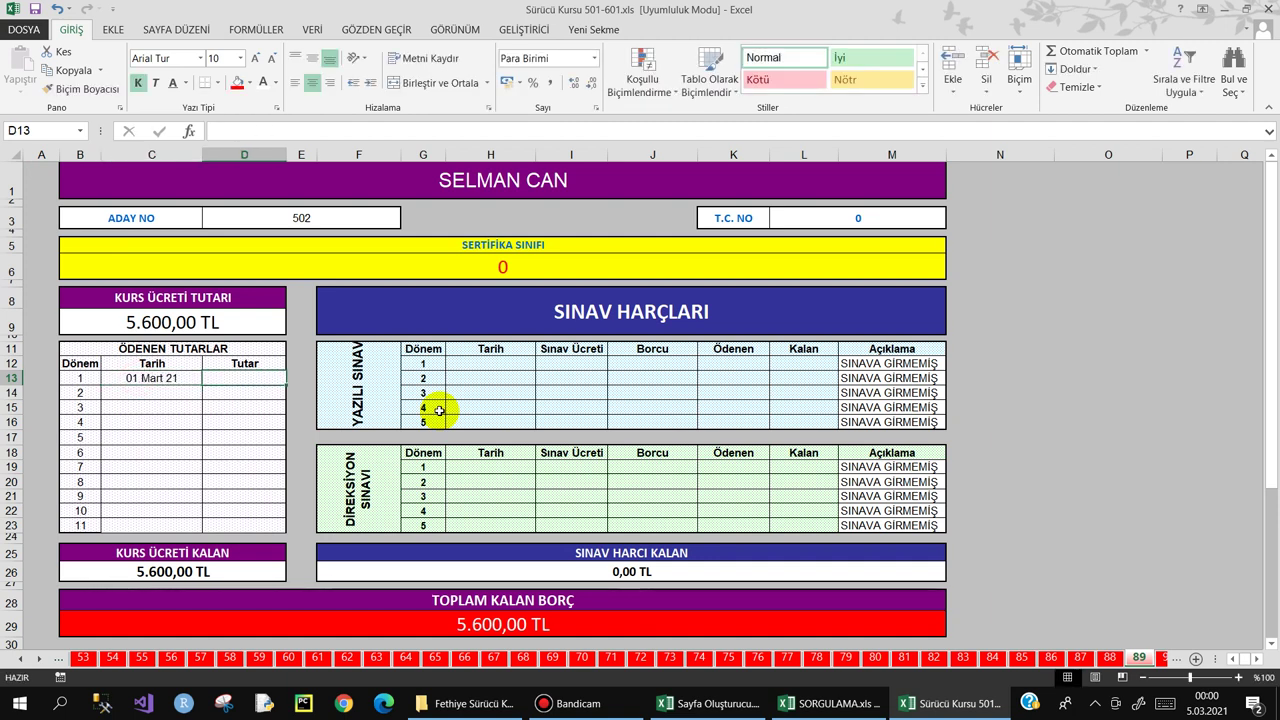
text(8)
text(0)
key(Return)
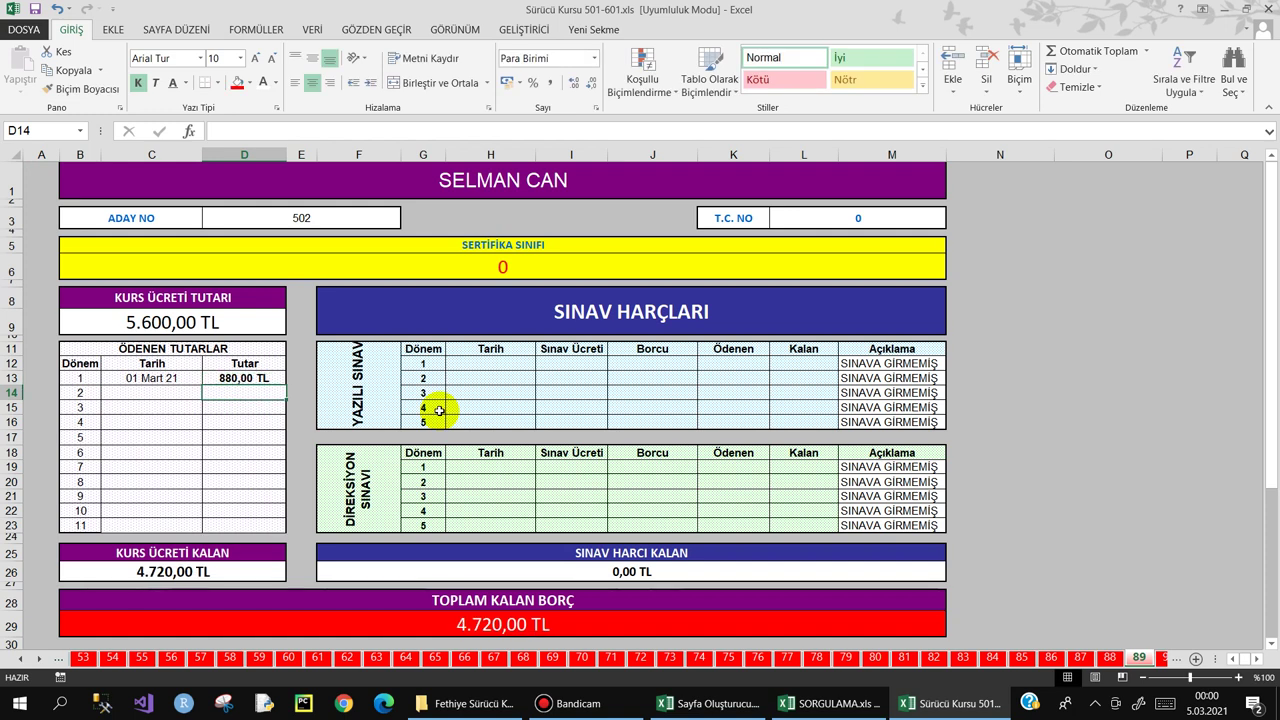
click(1268, 10)
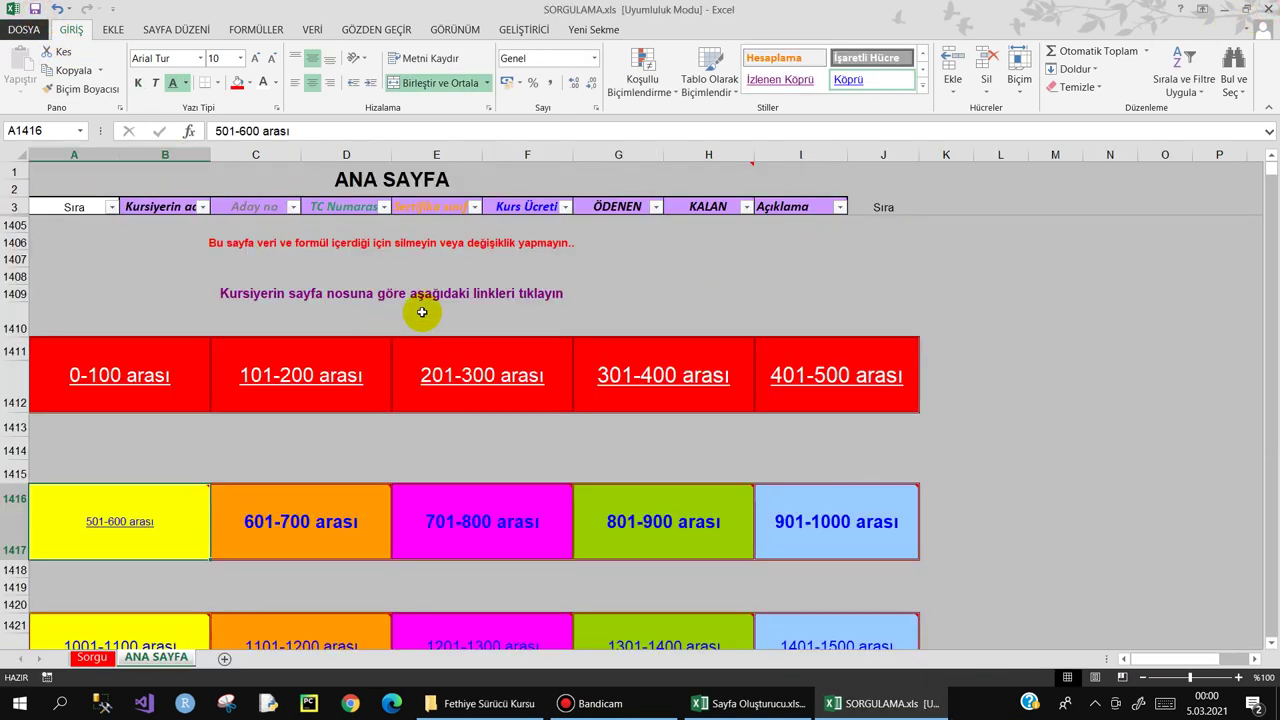
Step: Search Sorgu's C7 for the new student's full name, then follow the A14 link to ANA SAYFA
click(92, 658)
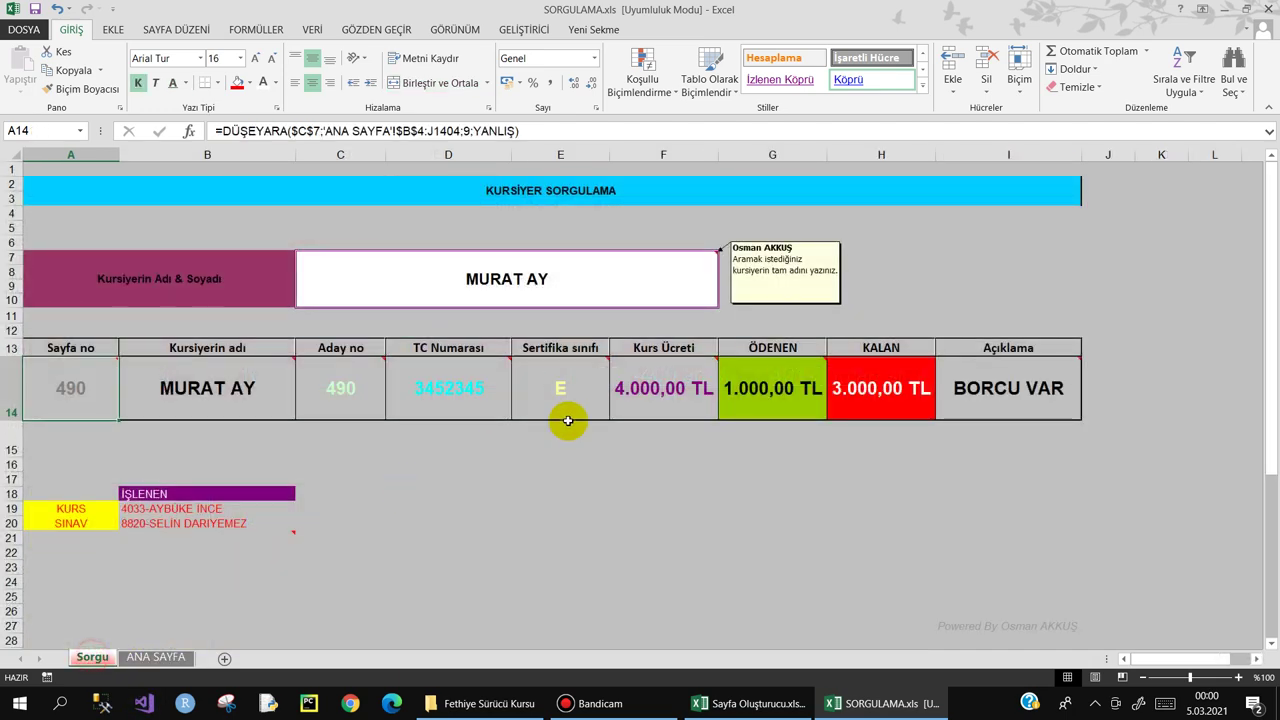
click(538, 279)
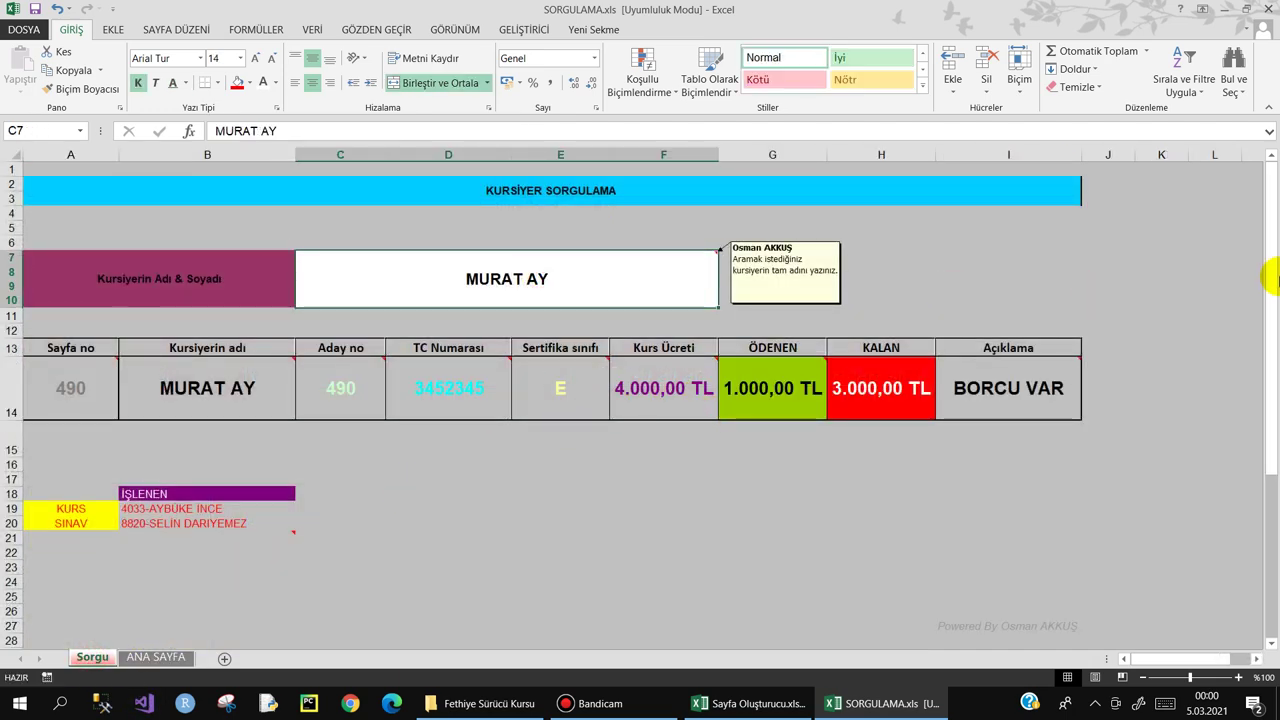
key(Delete)
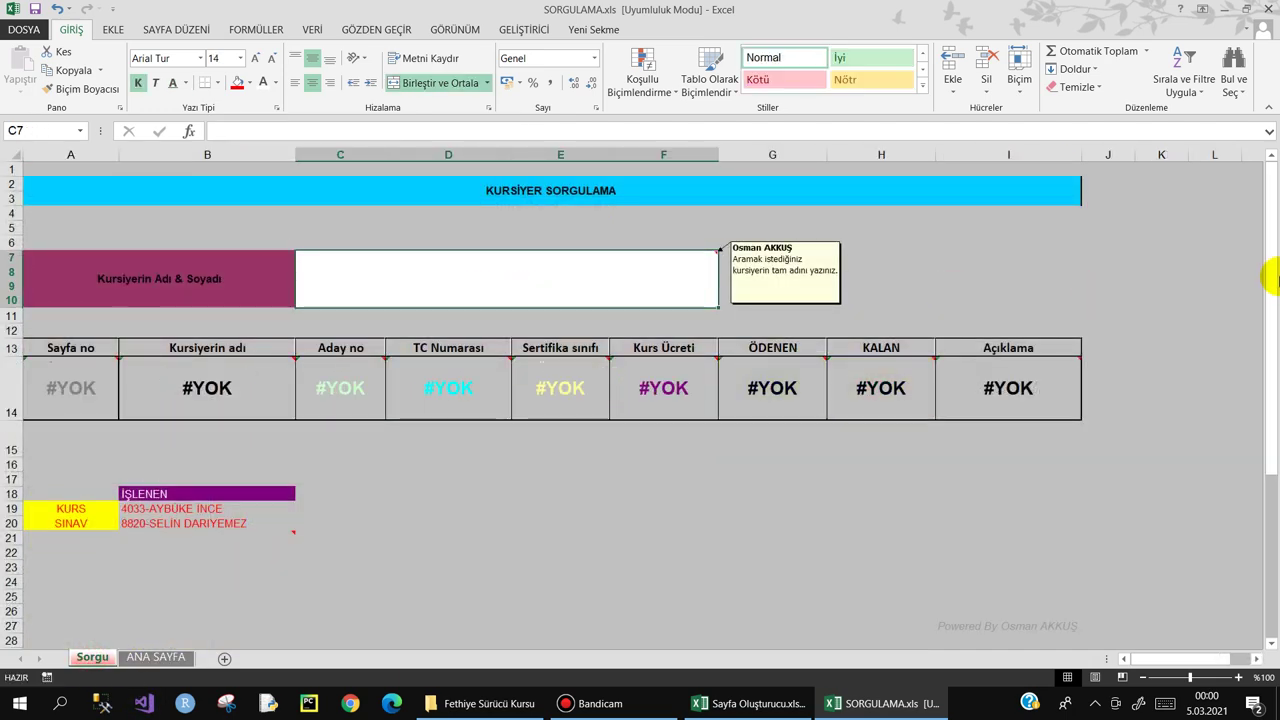
click(546, 288)
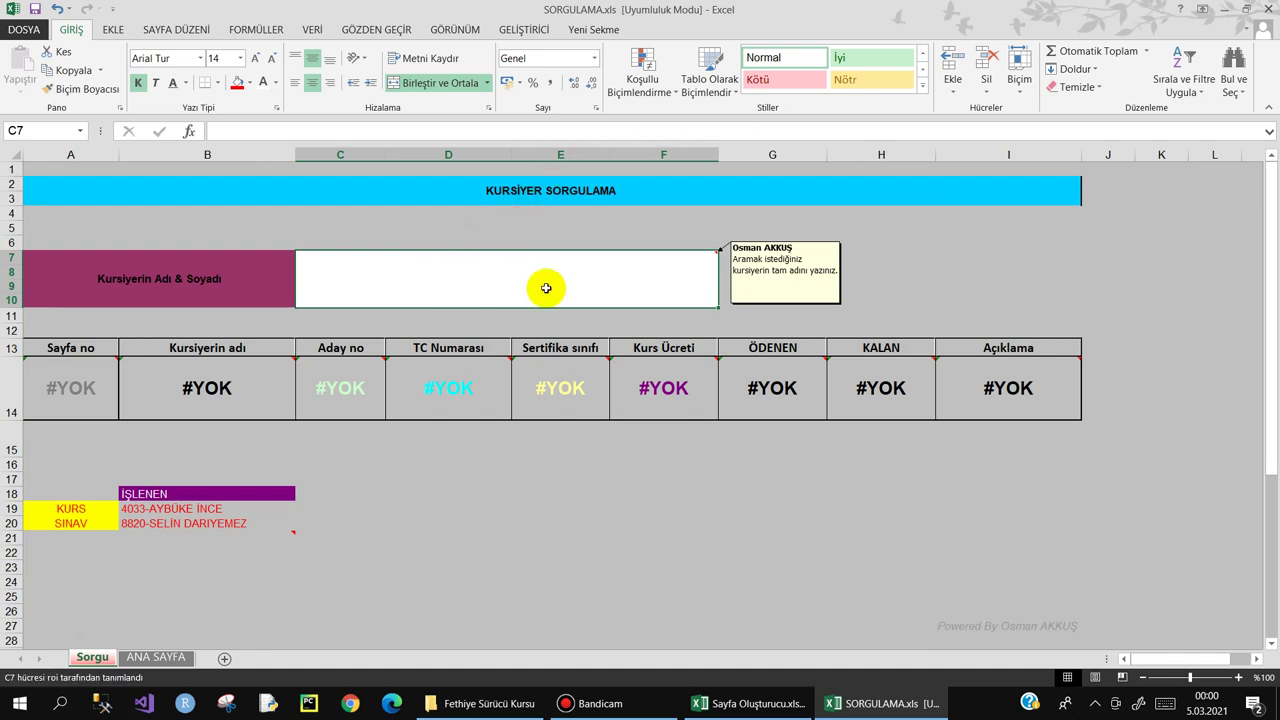
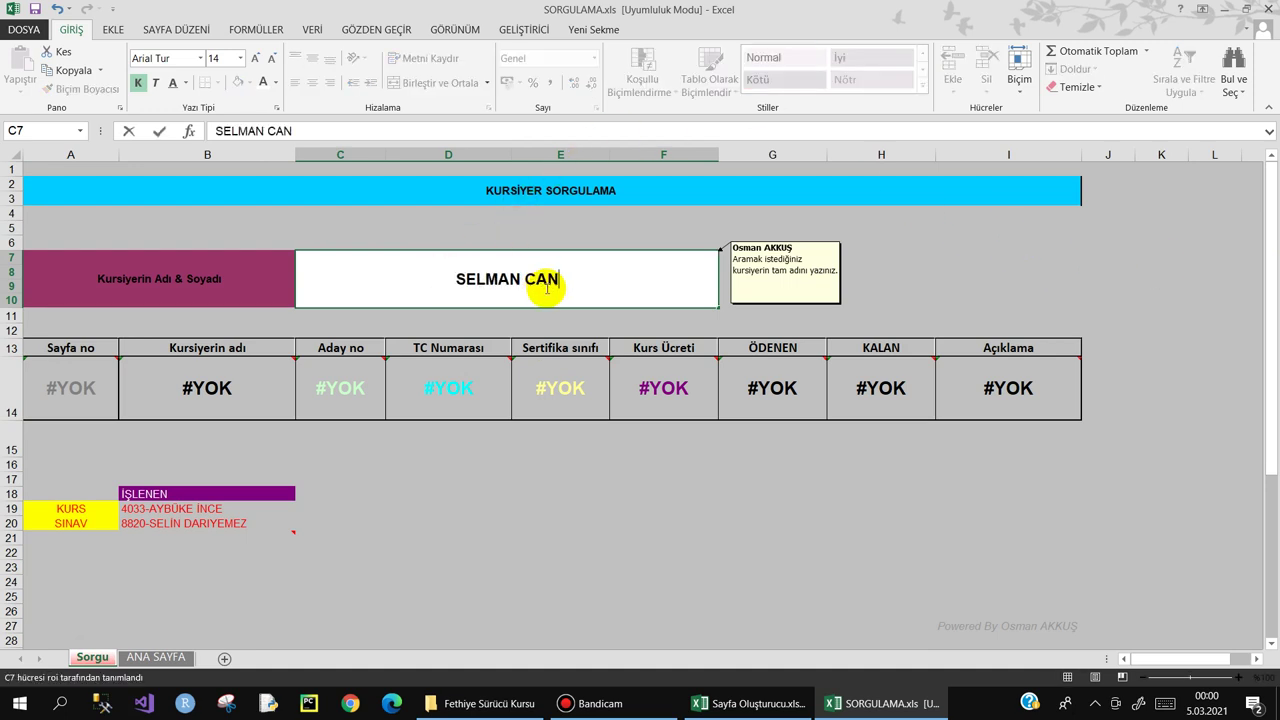
key(Return)
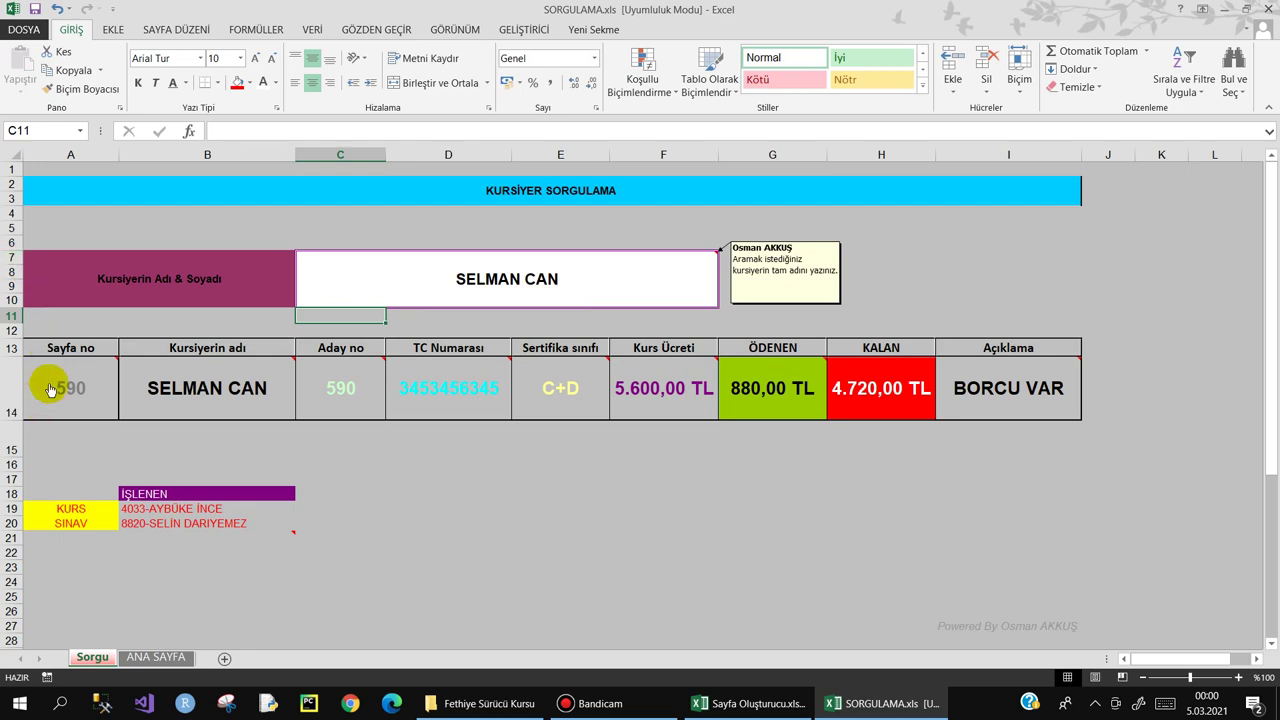
mouse_move(56, 390)
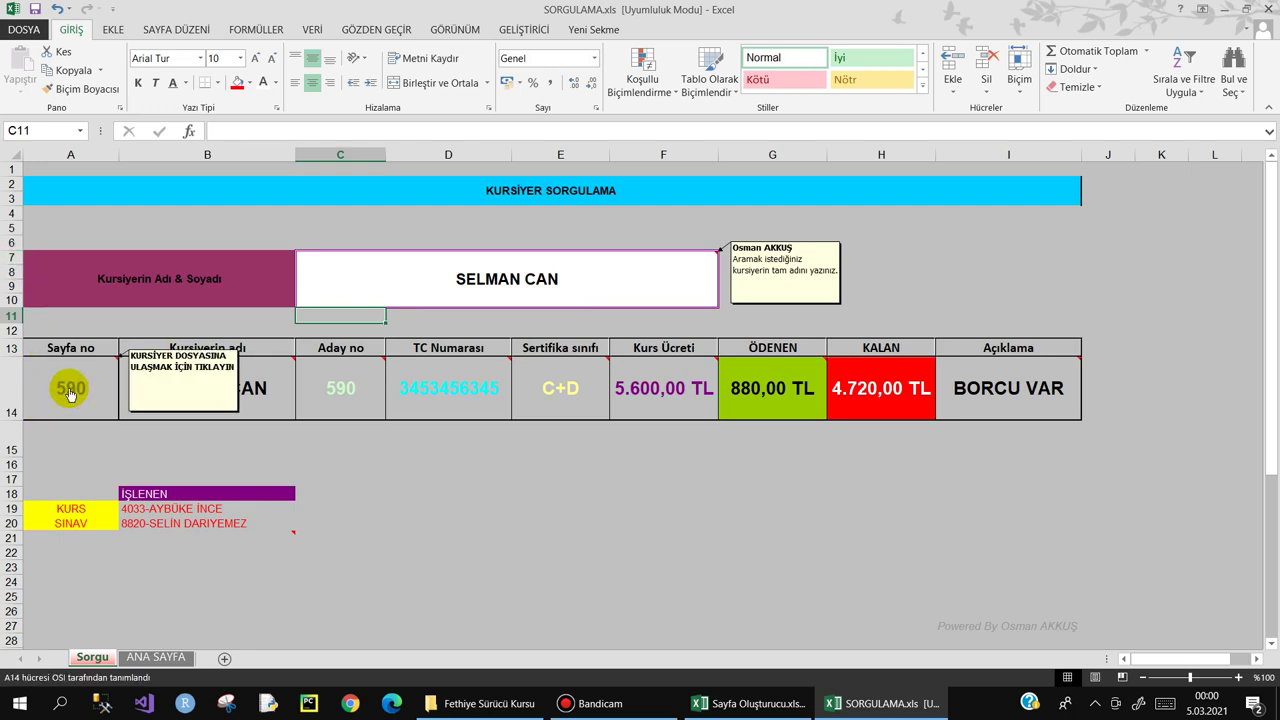
click(70, 393)
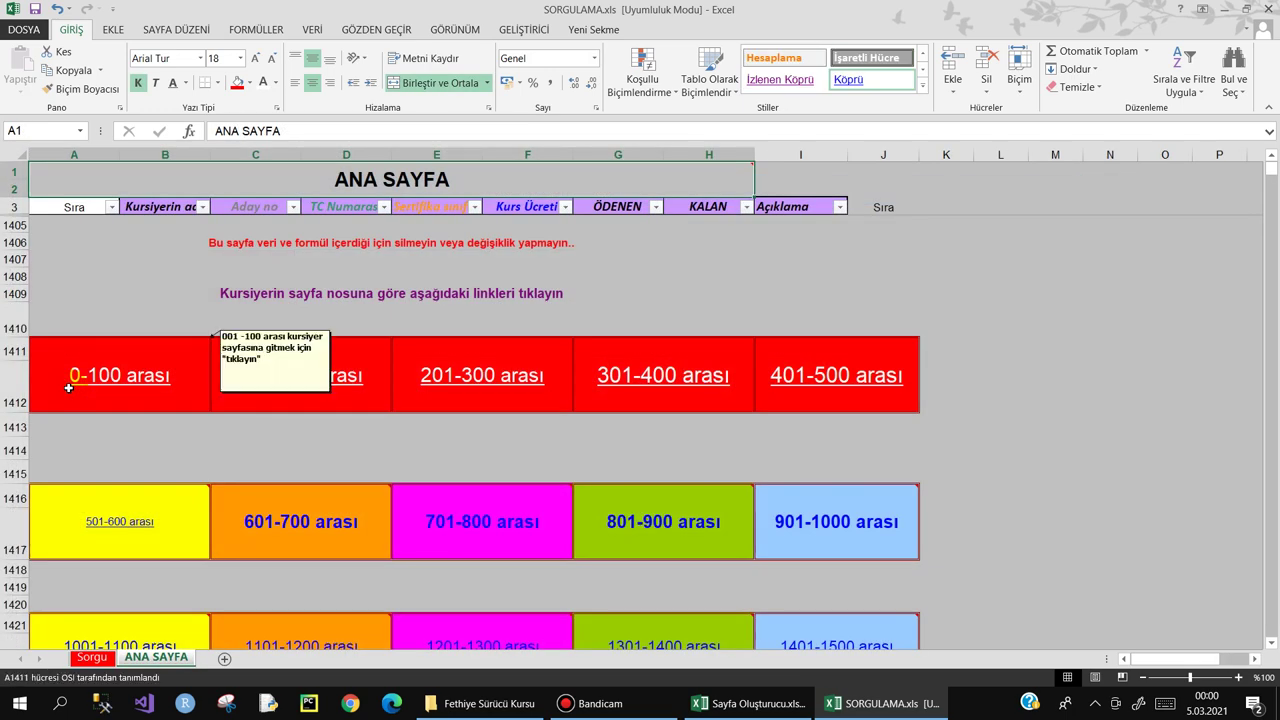
Step: Open Sürücü Kursu 501-601.xls via the 501-600 arası link and reach the new student's account sheet
click(110, 527)
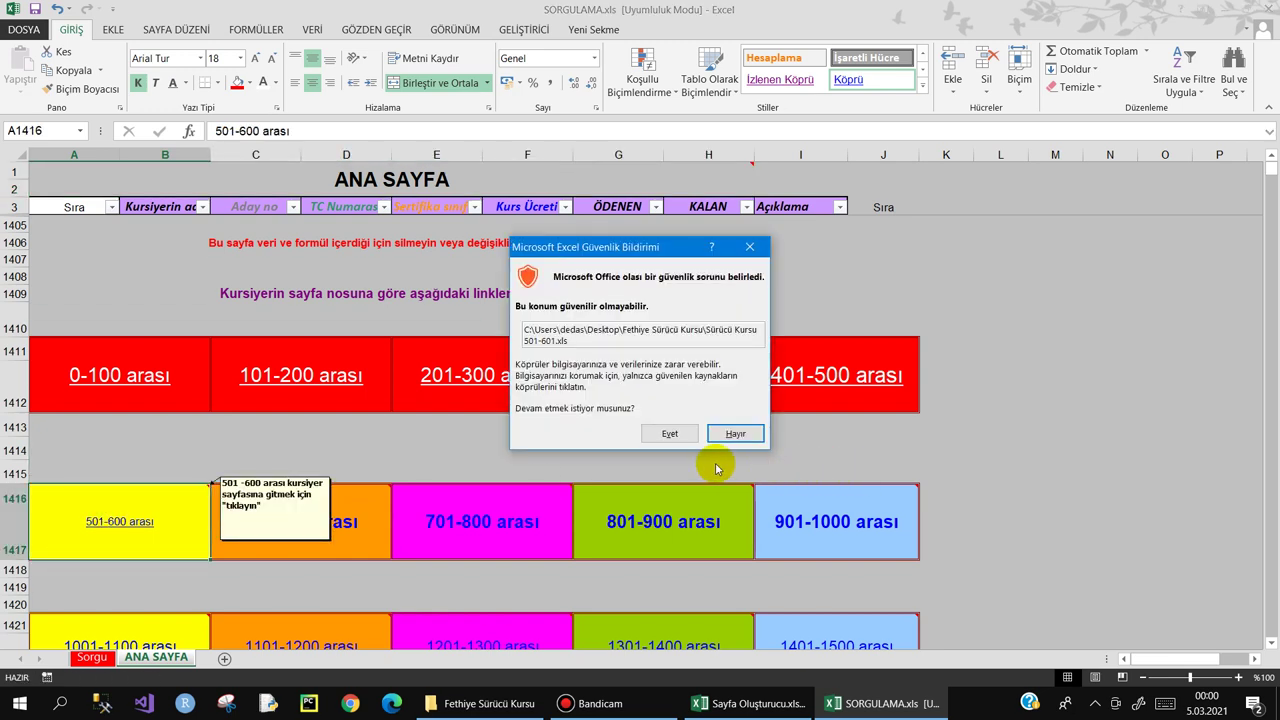
click(670, 434)
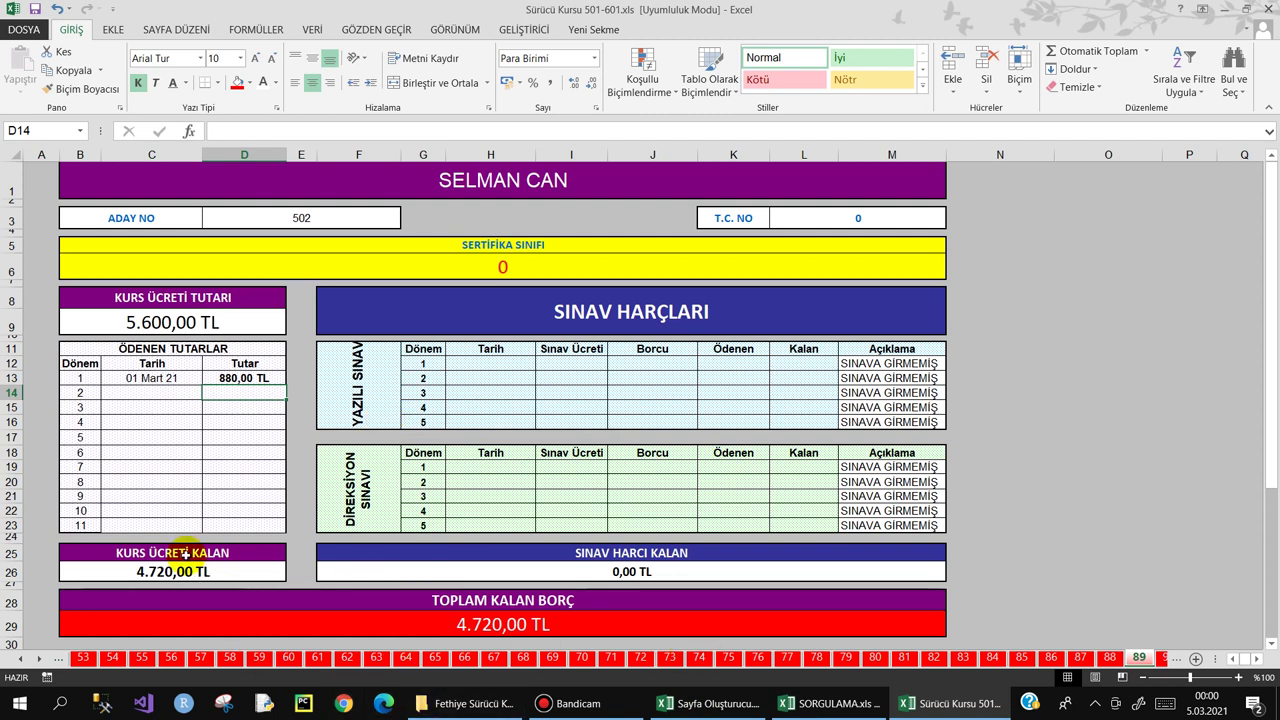
click(500, 192)
key(ctrl+bracketleft)
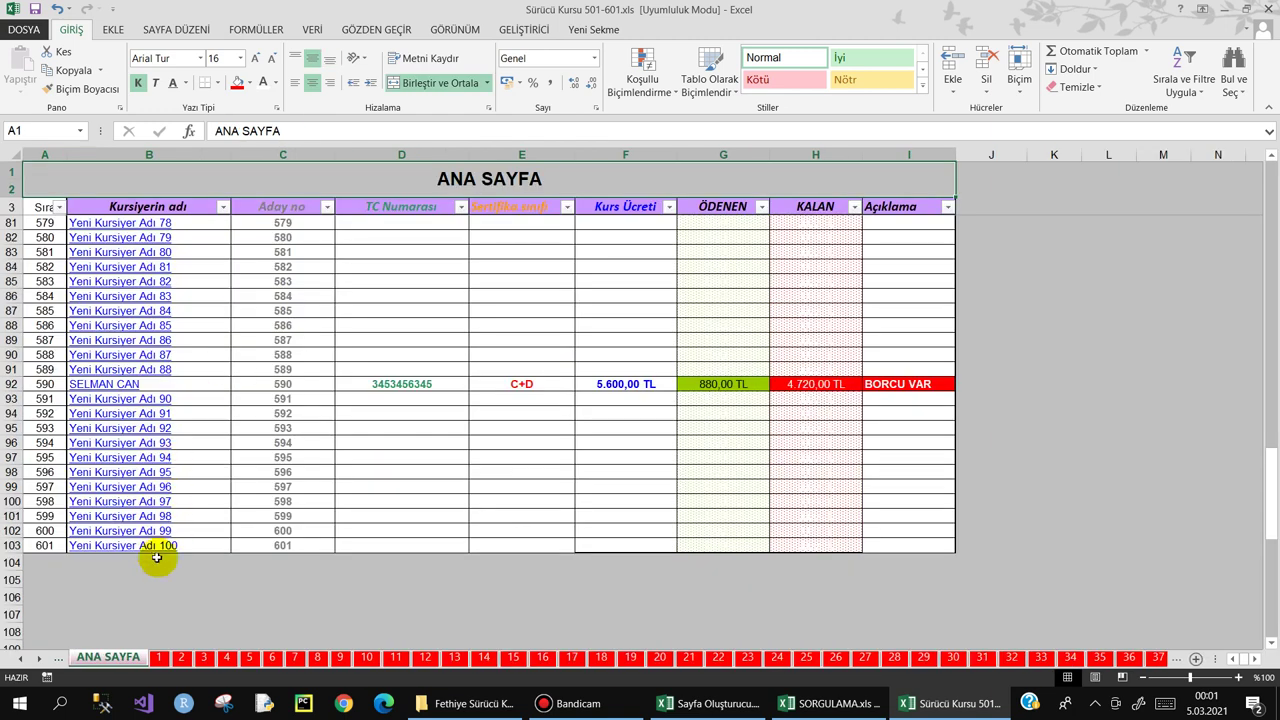
click(115, 383)
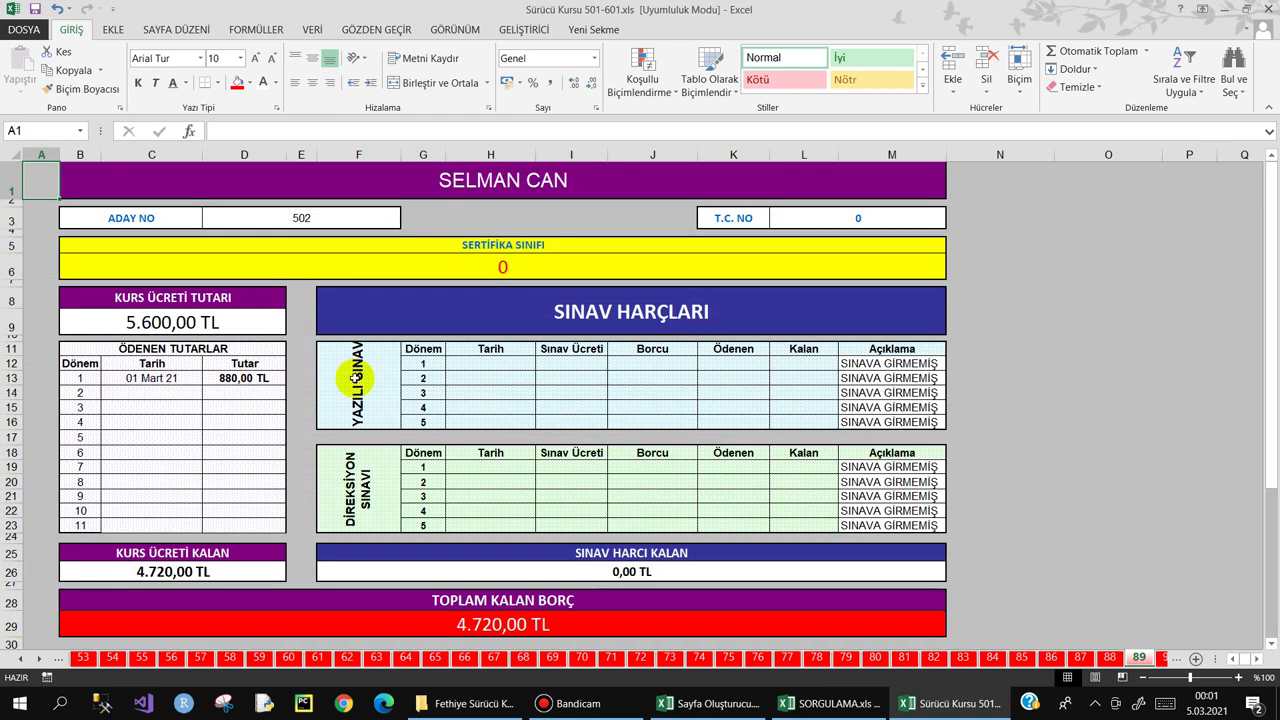
click(578, 703)
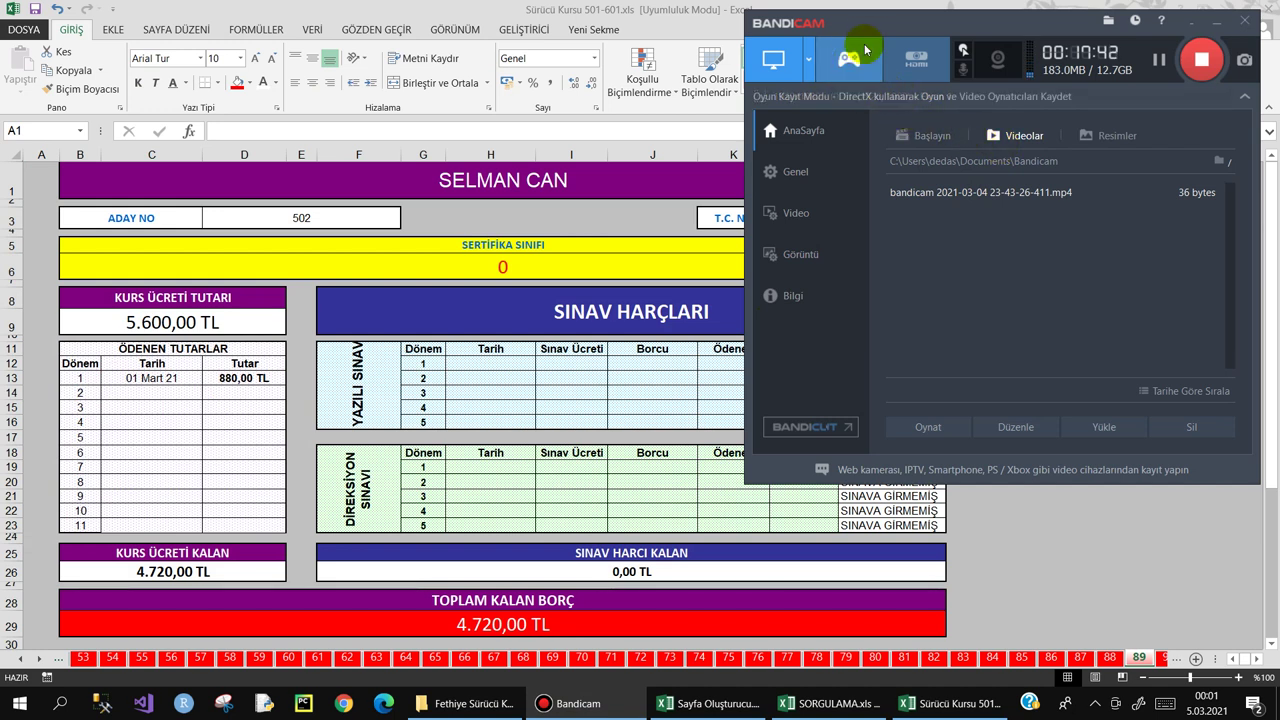
click(876, 28)
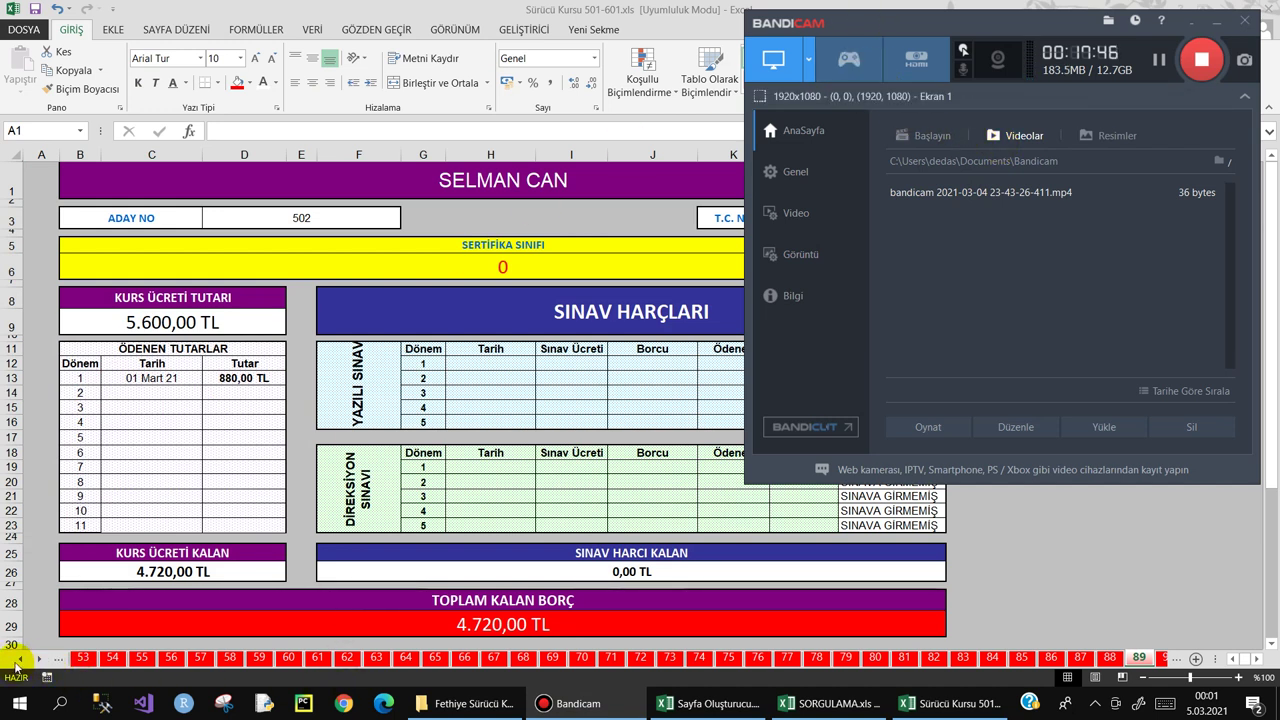
click(1209, 51)
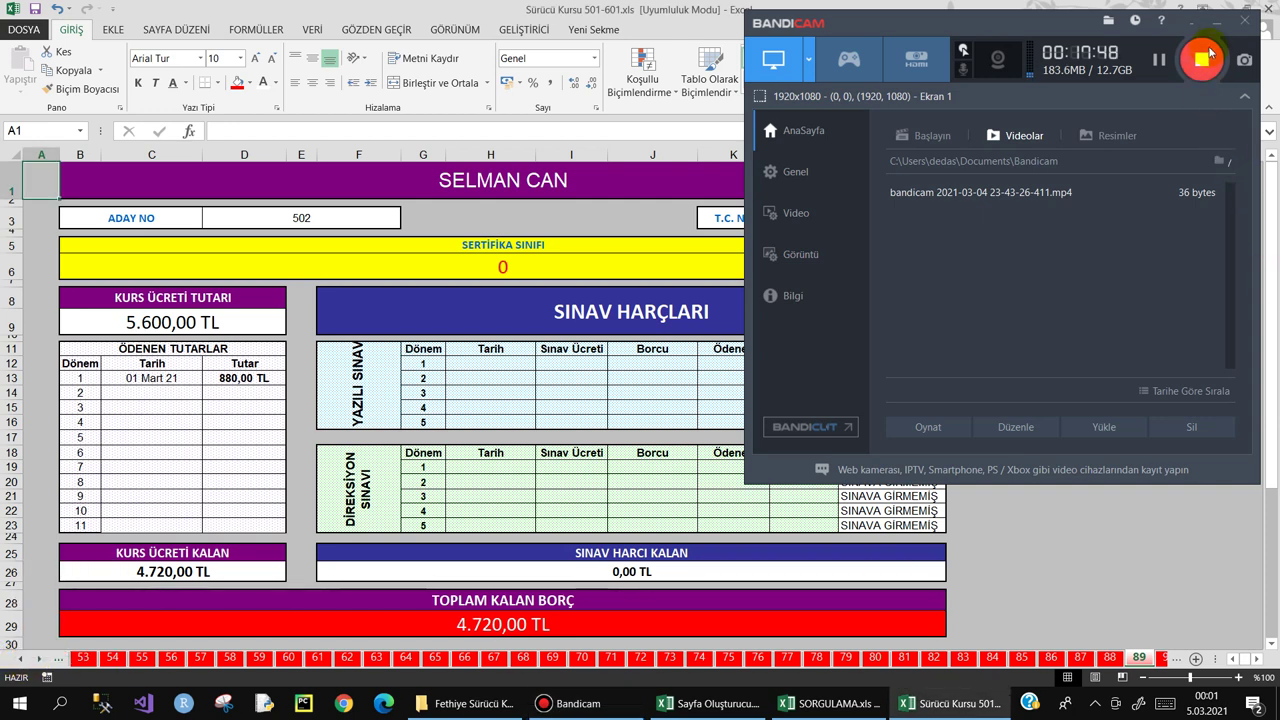
click(950, 703)
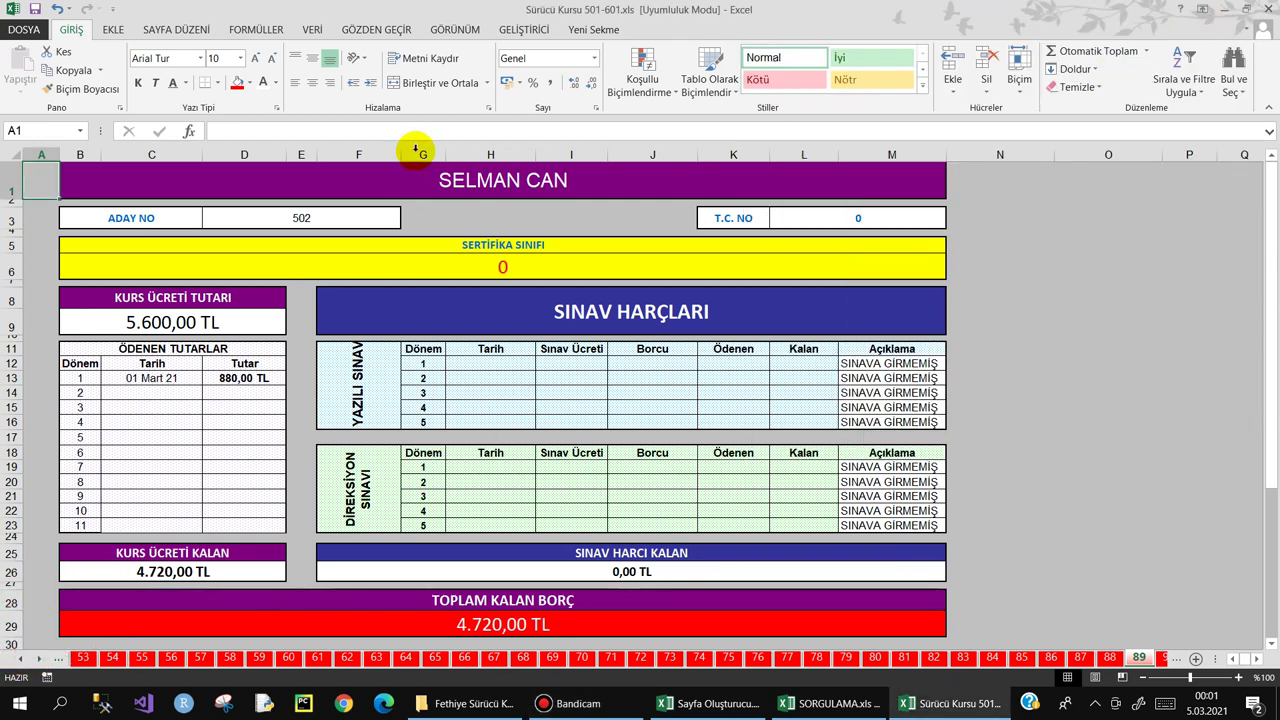
Step: Go back to the ANA SAYFA list and select sheet numbers 502 to 522
click(443, 178)
scroll(103, 470, up, 7)
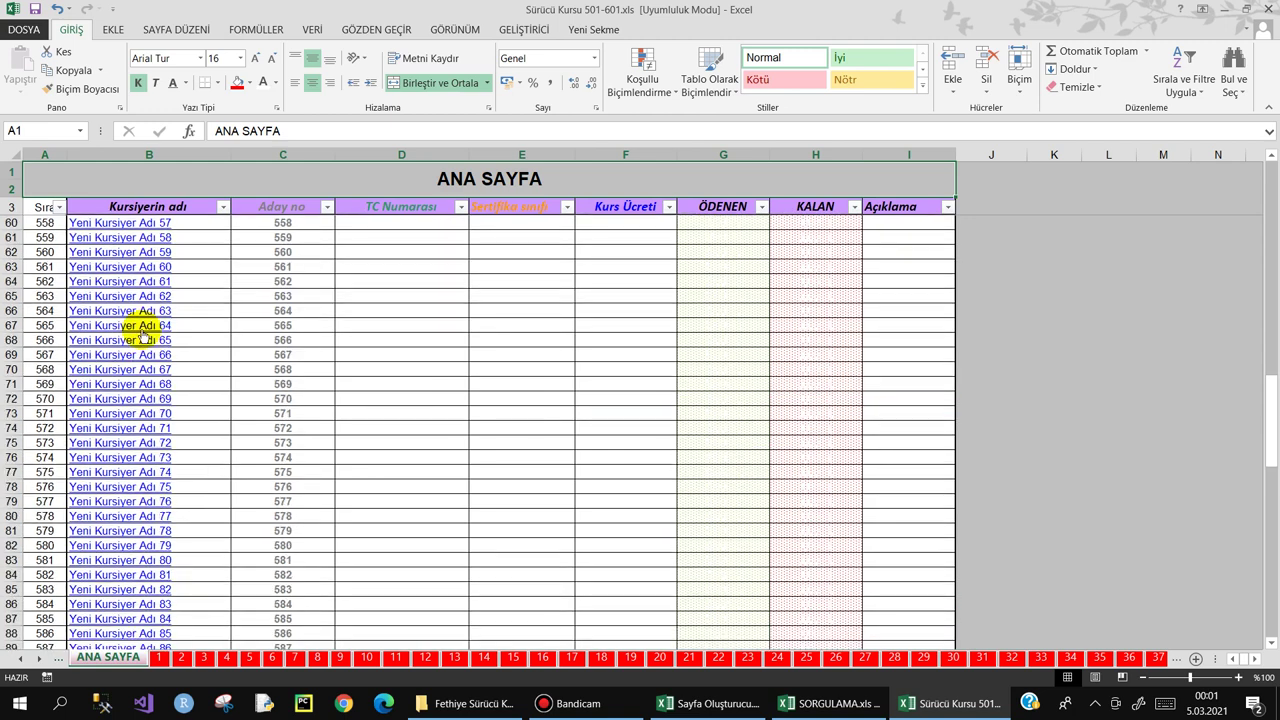
scroll(137, 329, up, 9)
scroll(200, 320, up, 7)
scroll(186, 320, up, 3)
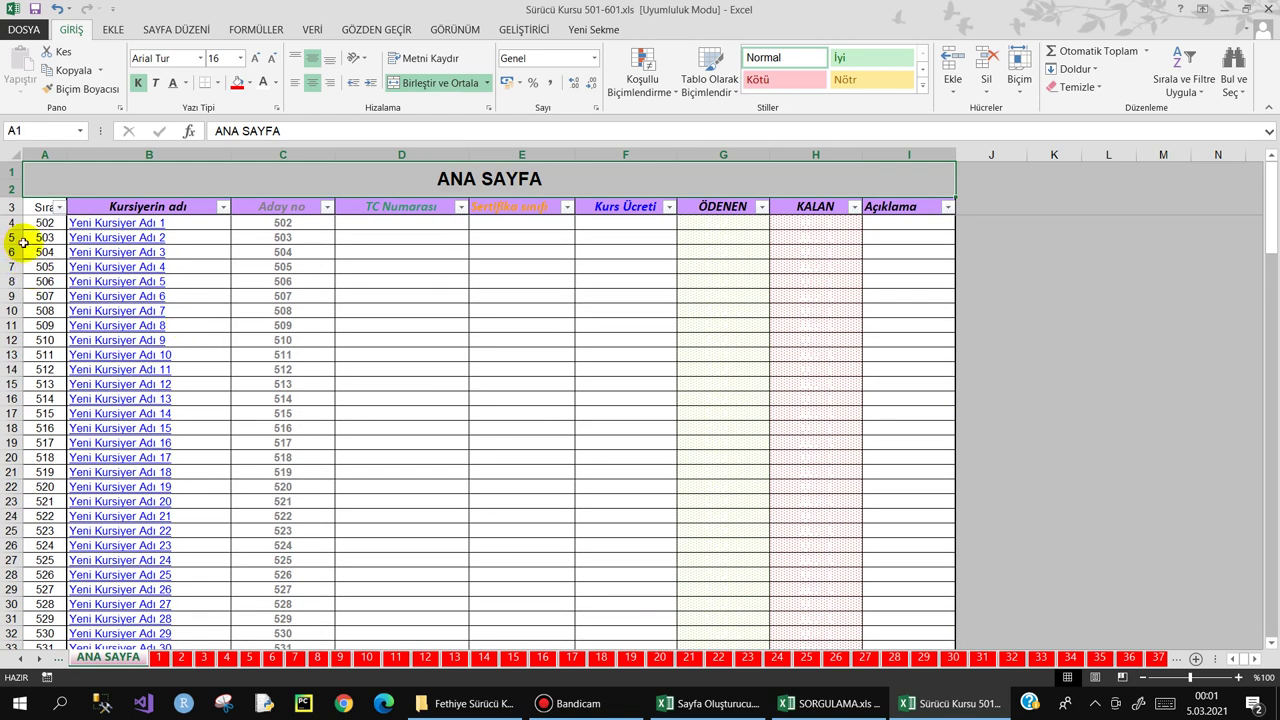
drag(46, 222, 40, 520)
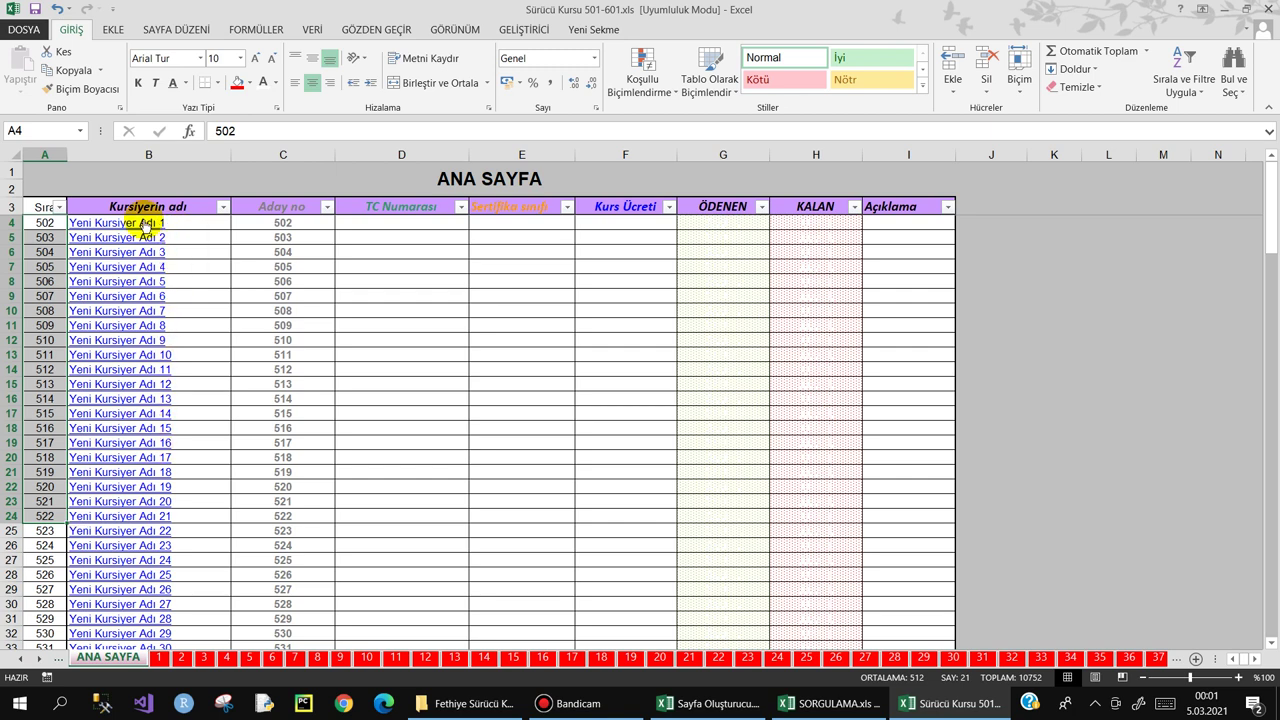
Step: Test the Yeni Kursiyer Adı 1 and 3 sheet links and their title links back to ANA SAYFA
click(145, 226)
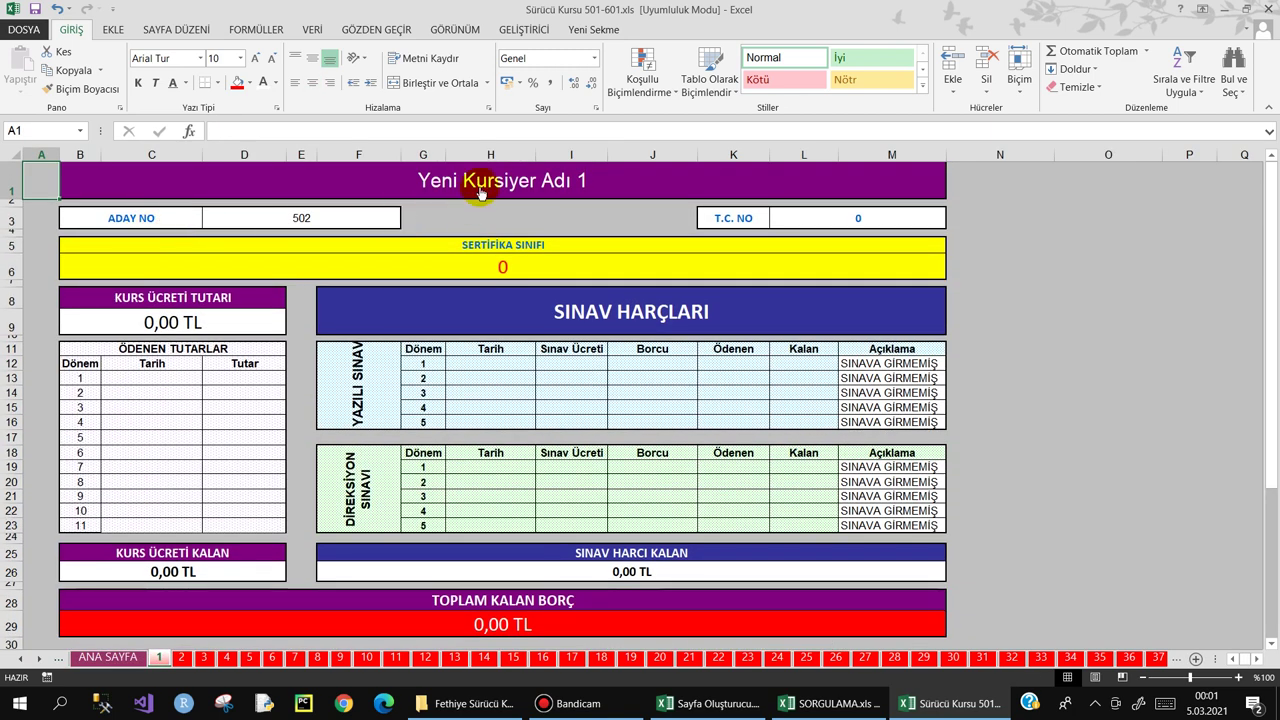
click(485, 181)
click(145, 249)
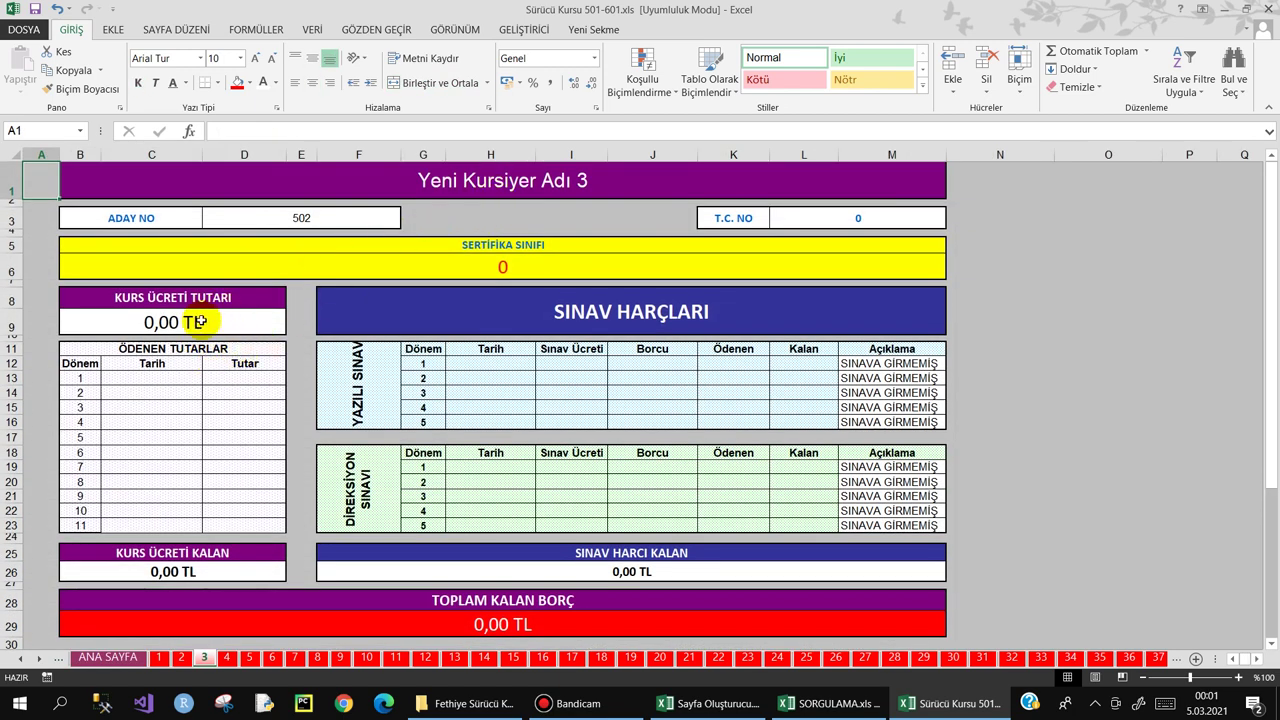
scroll(733, 460, down, 2)
scroll(571, 337, up, 2)
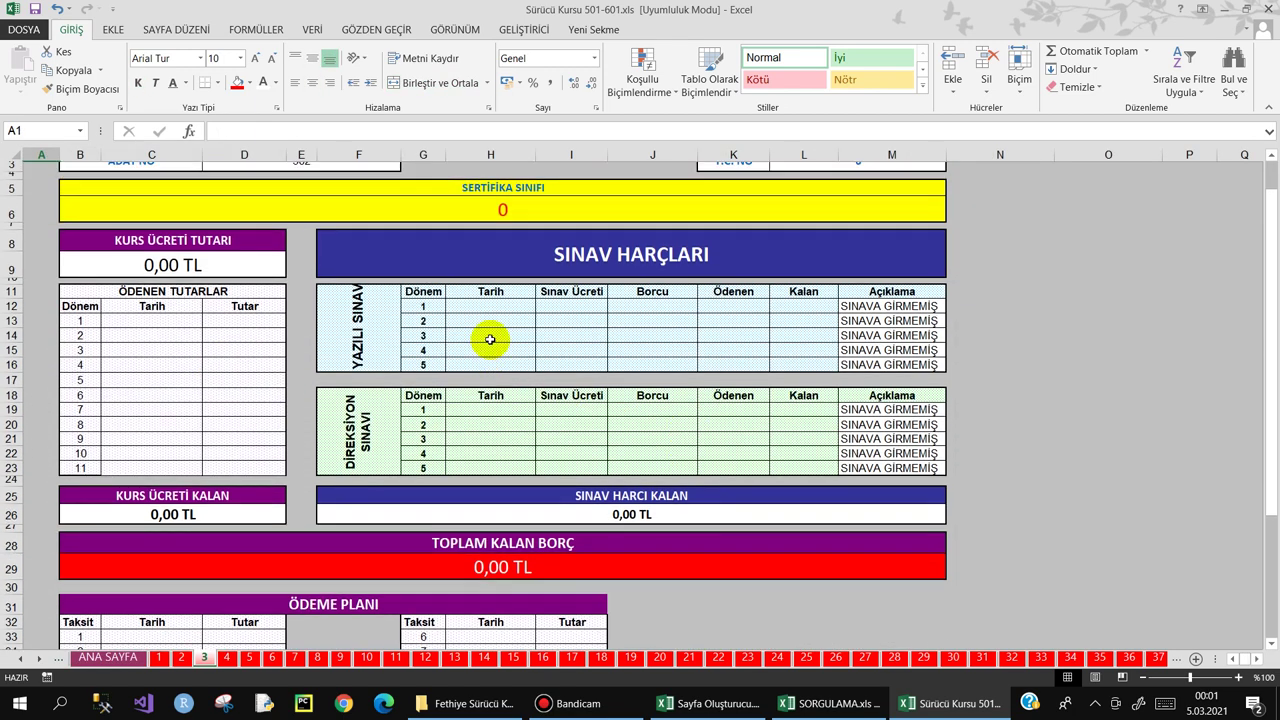
click(403, 183)
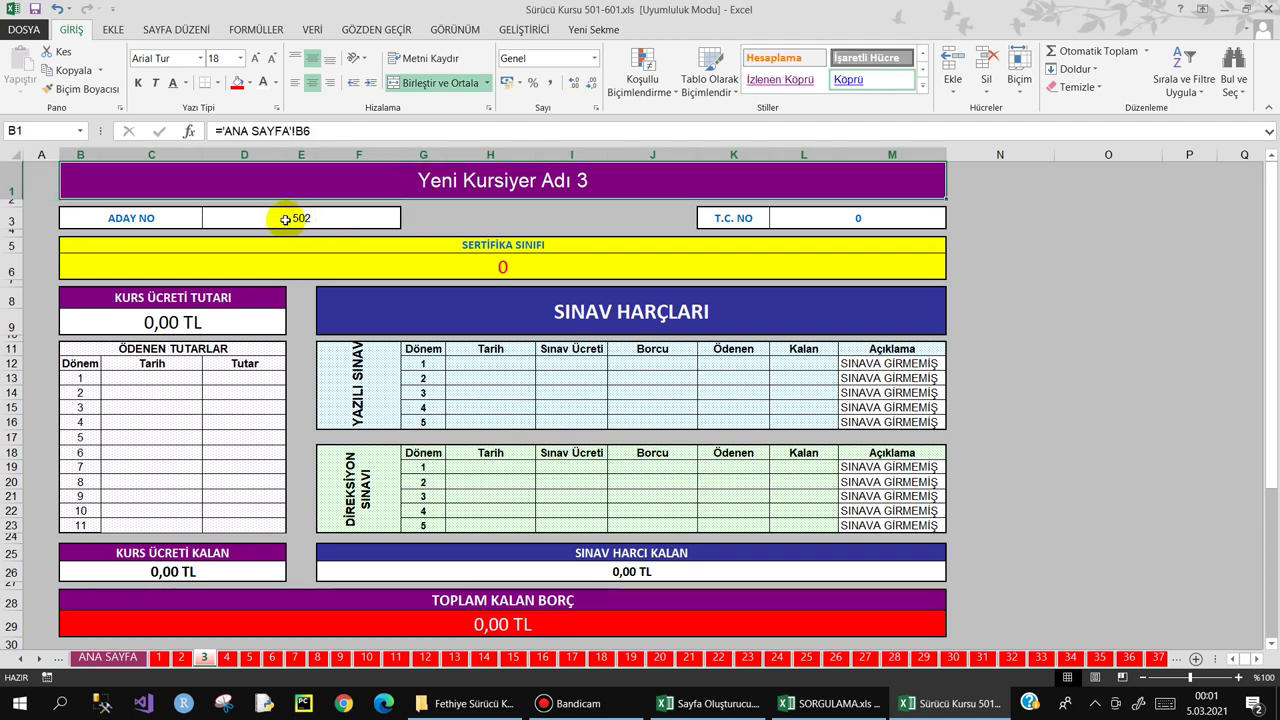
click(466, 177)
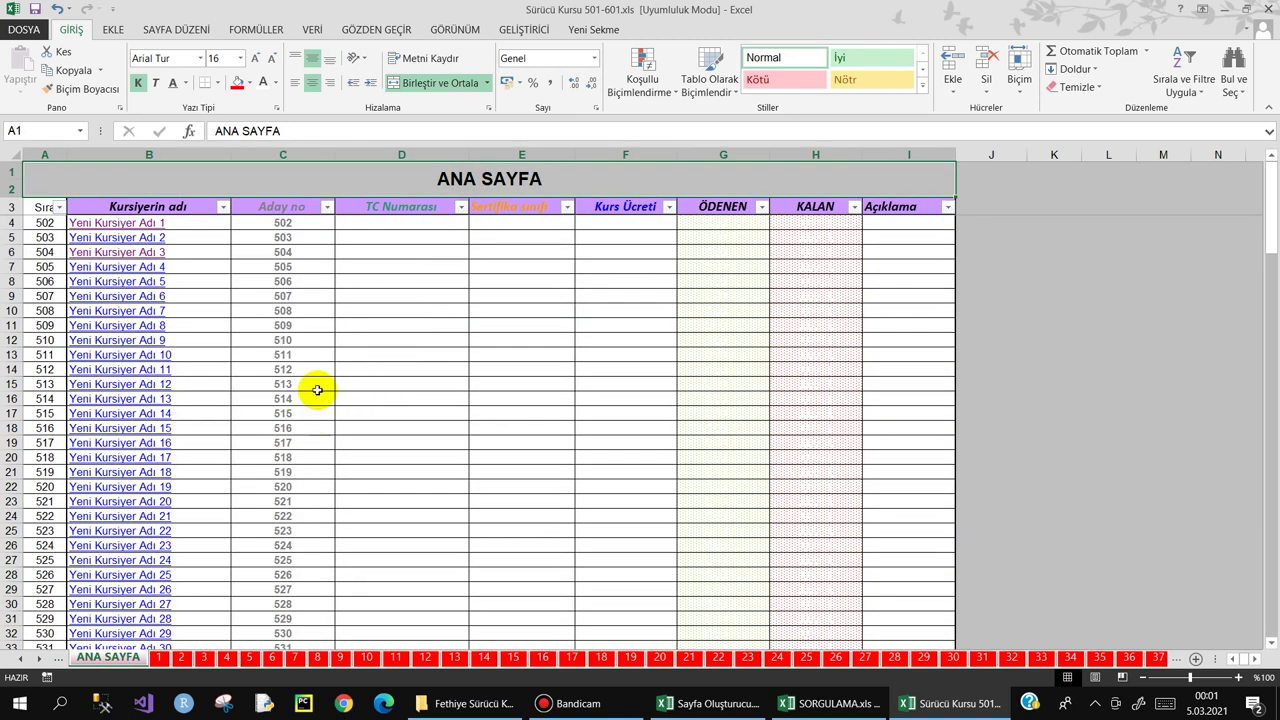
Step: Select the Aday no values 502 to 513, then pick cell D4 in TC Numarası
drag(305, 224, 320, 384)
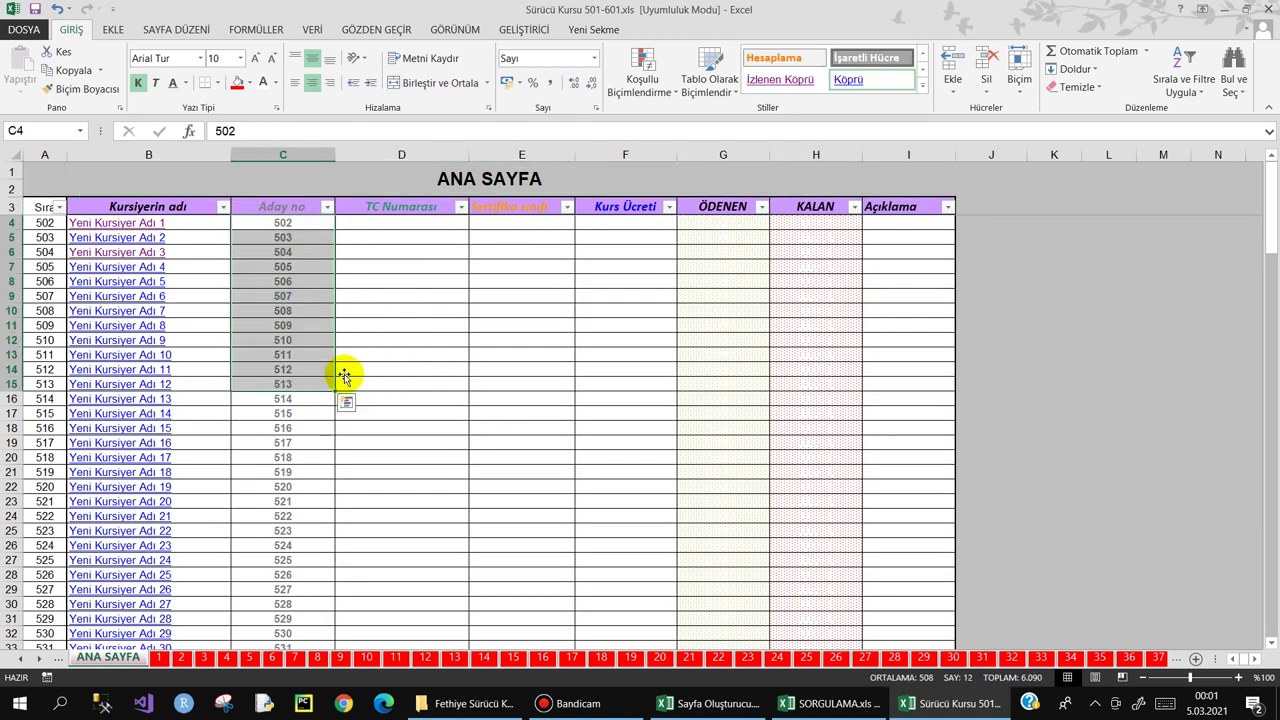
click(400, 225)
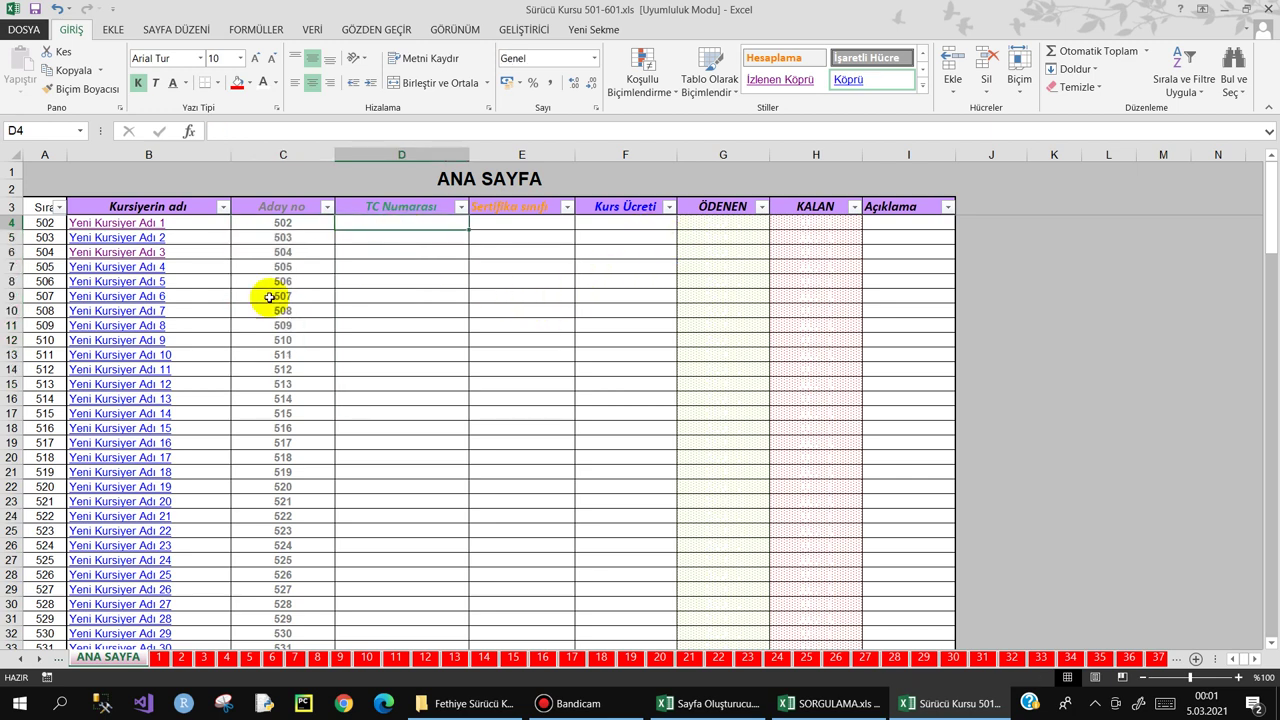
scroll(326, 409, down, 6)
scroll(326, 409, down, 3)
scroll(329, 404, down, 1)
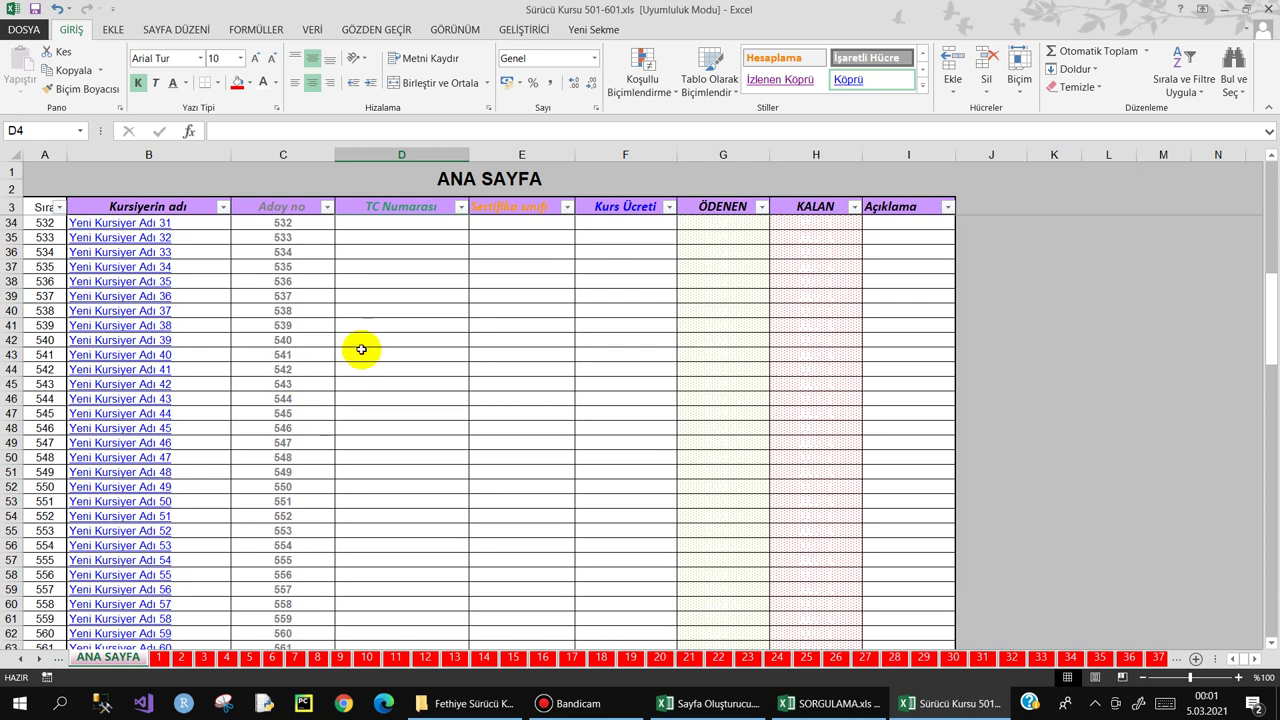
scroll(349, 291, up, 7)
scroll(234, 251, up, 3)
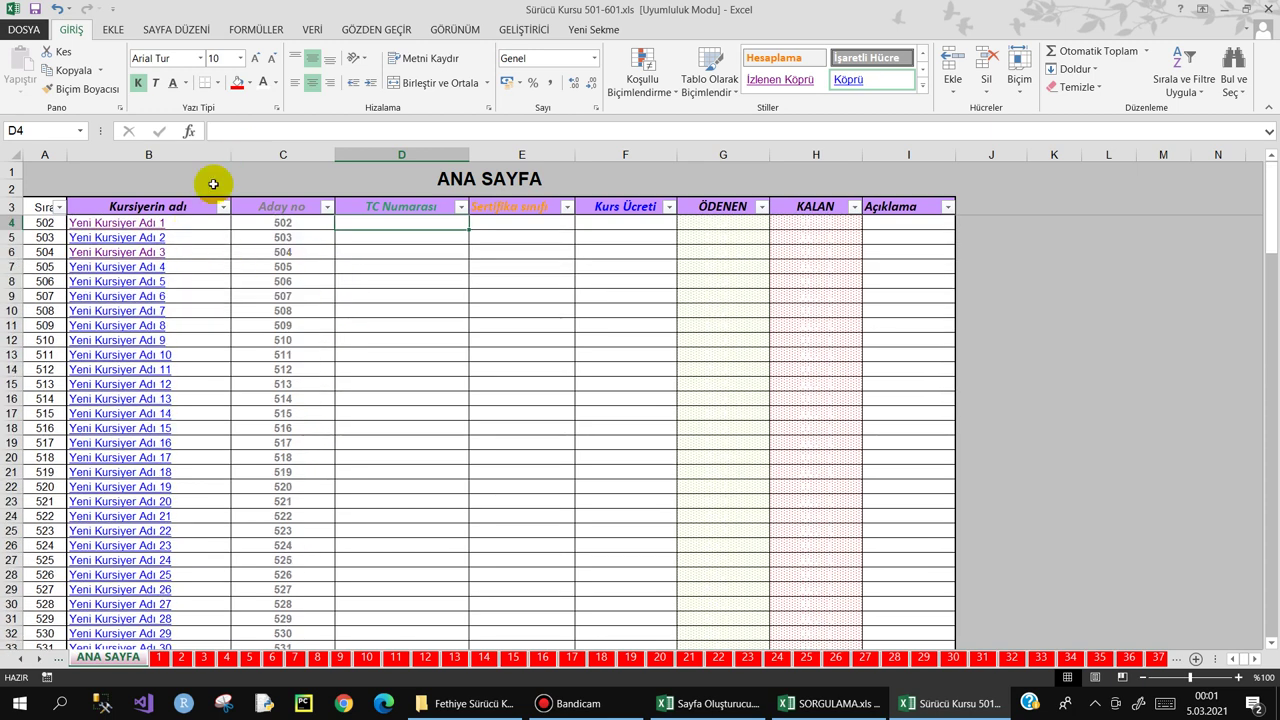
Step: Enter the new student's name, ID number, class B and 2750 fee in row 4
click(188, 223)
drag(320, 131, 160, 122)
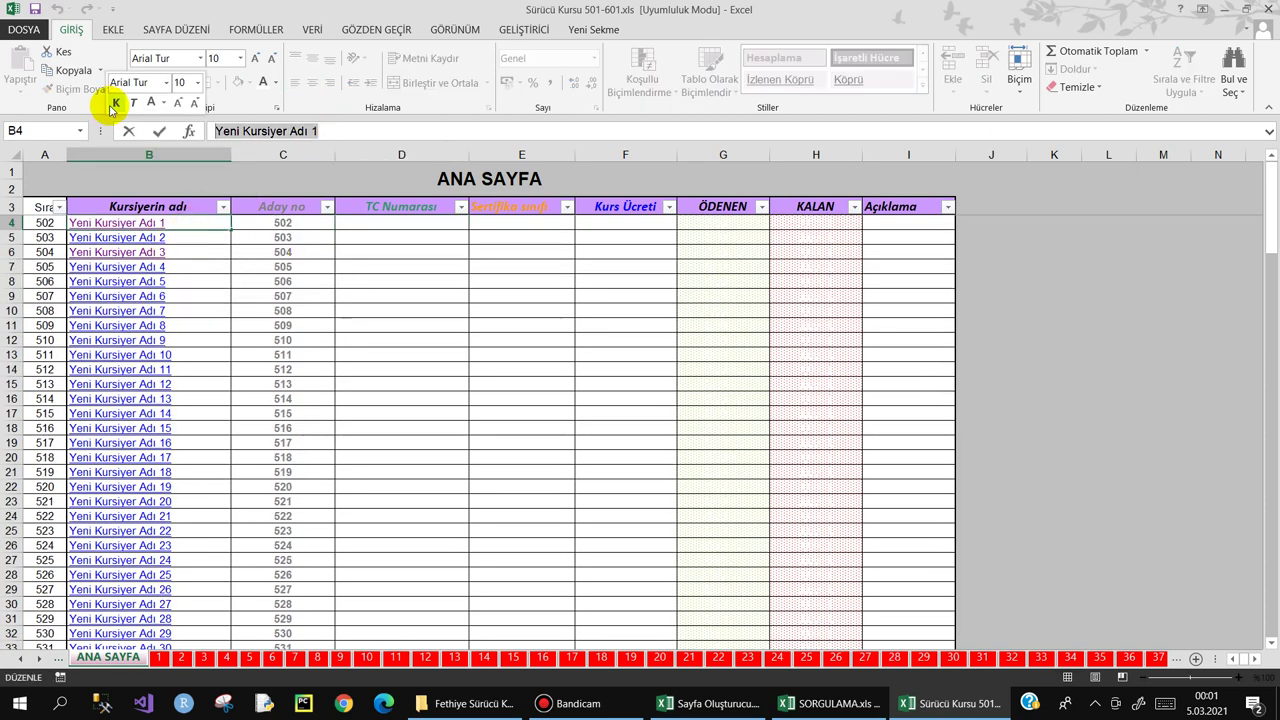
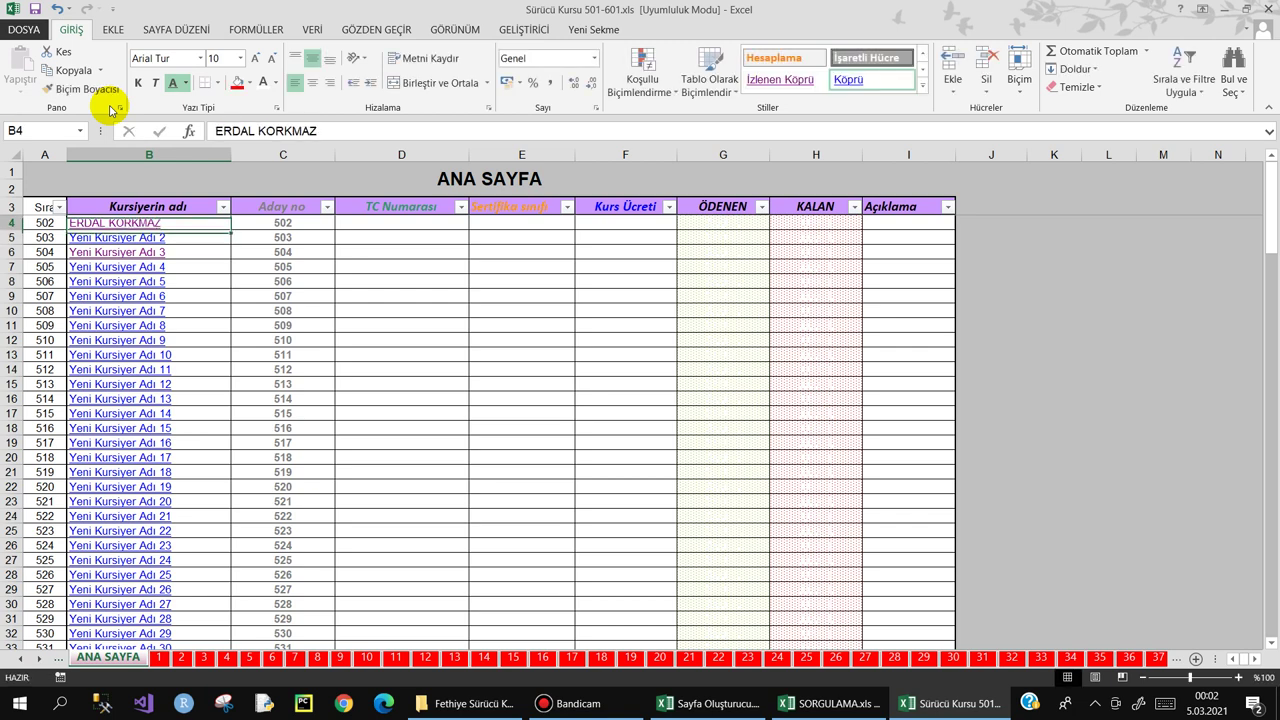
key(Tab)
key(Tab)
text(3452345)
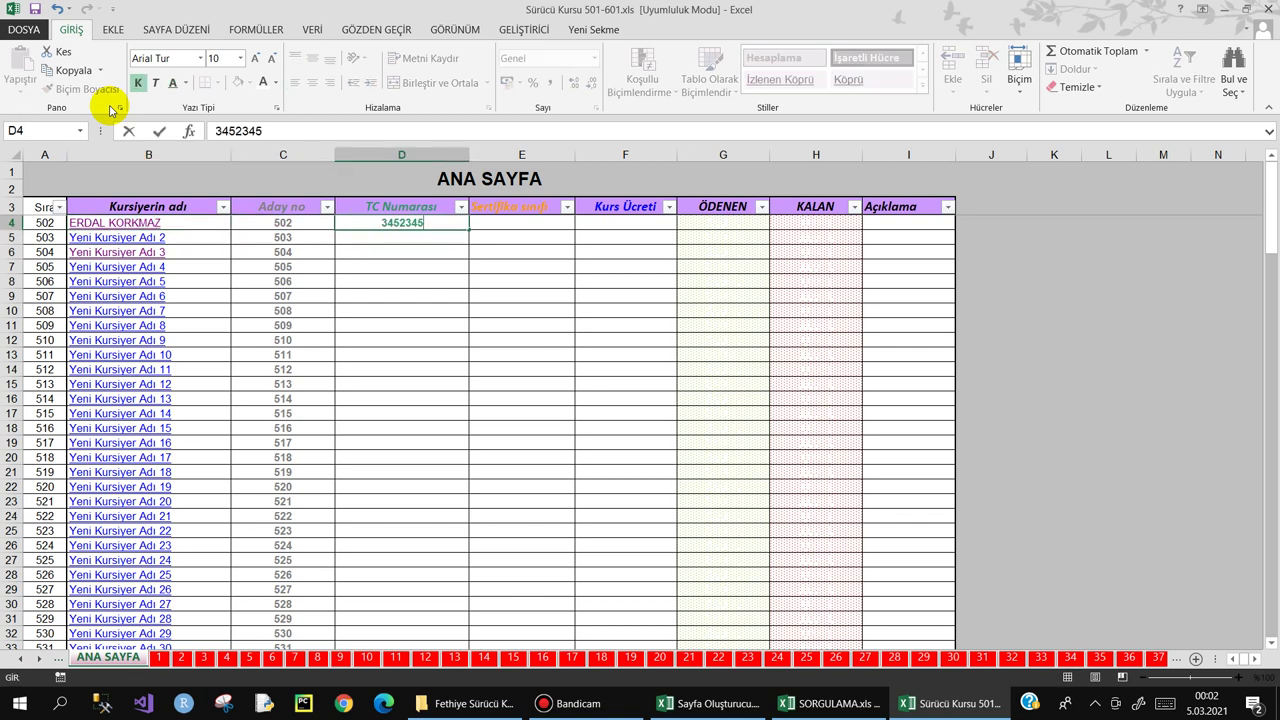
key(Tab)
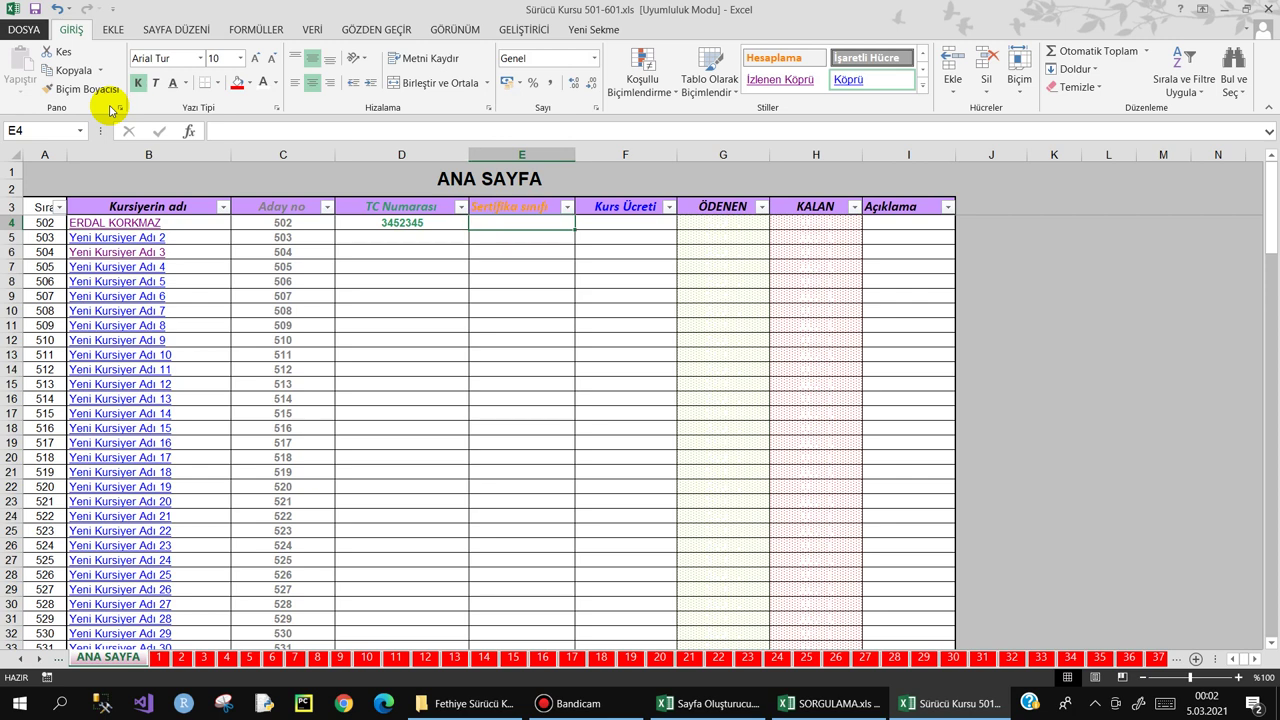
text(B)
key(Tab)
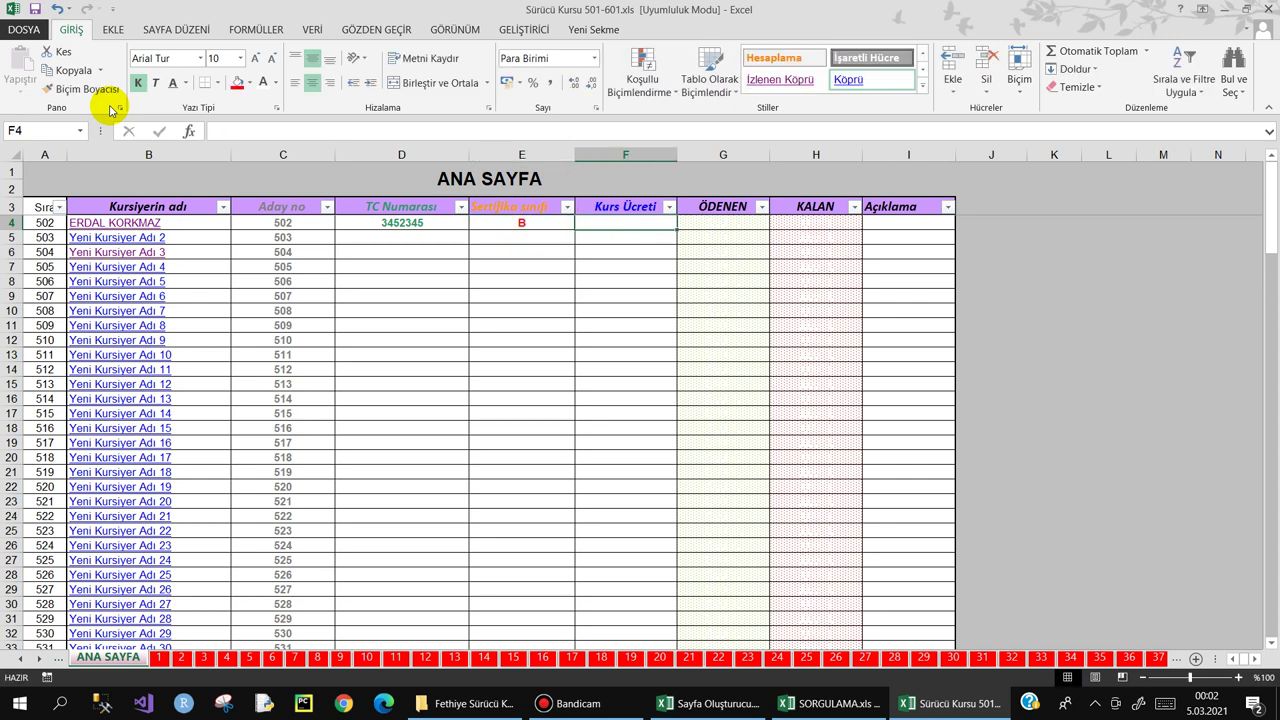
text(2750)
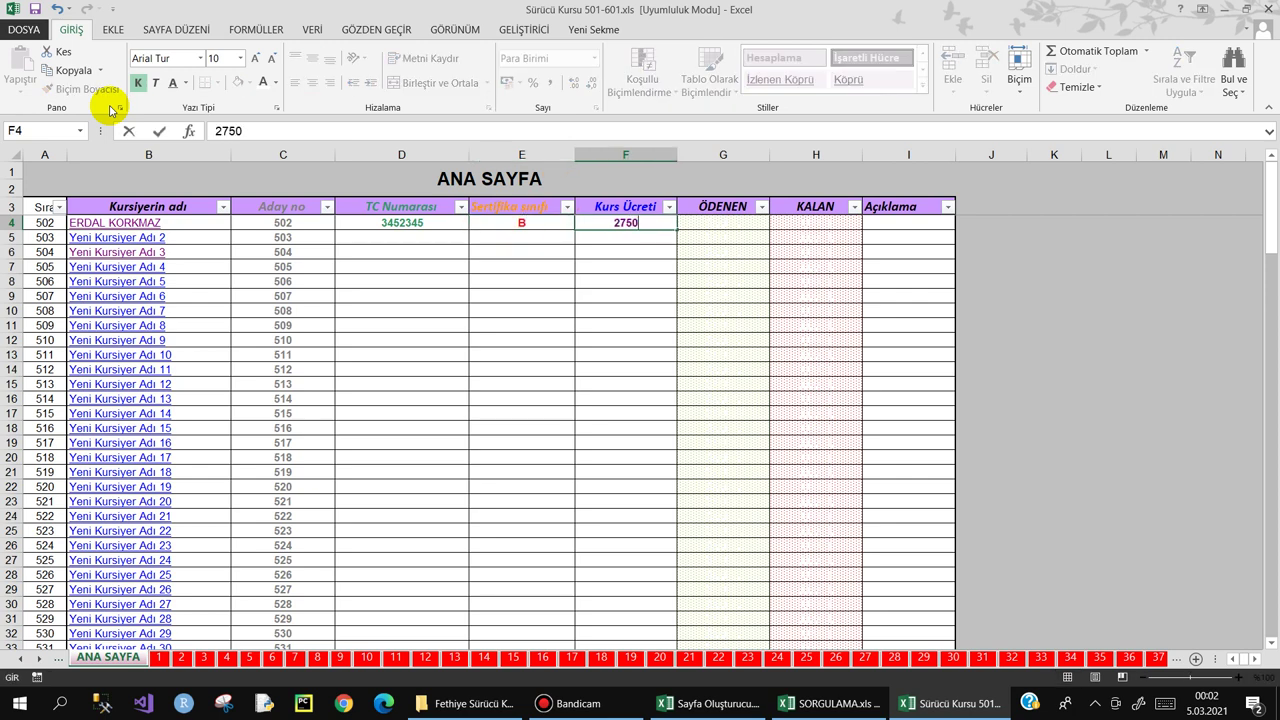
key(Return)
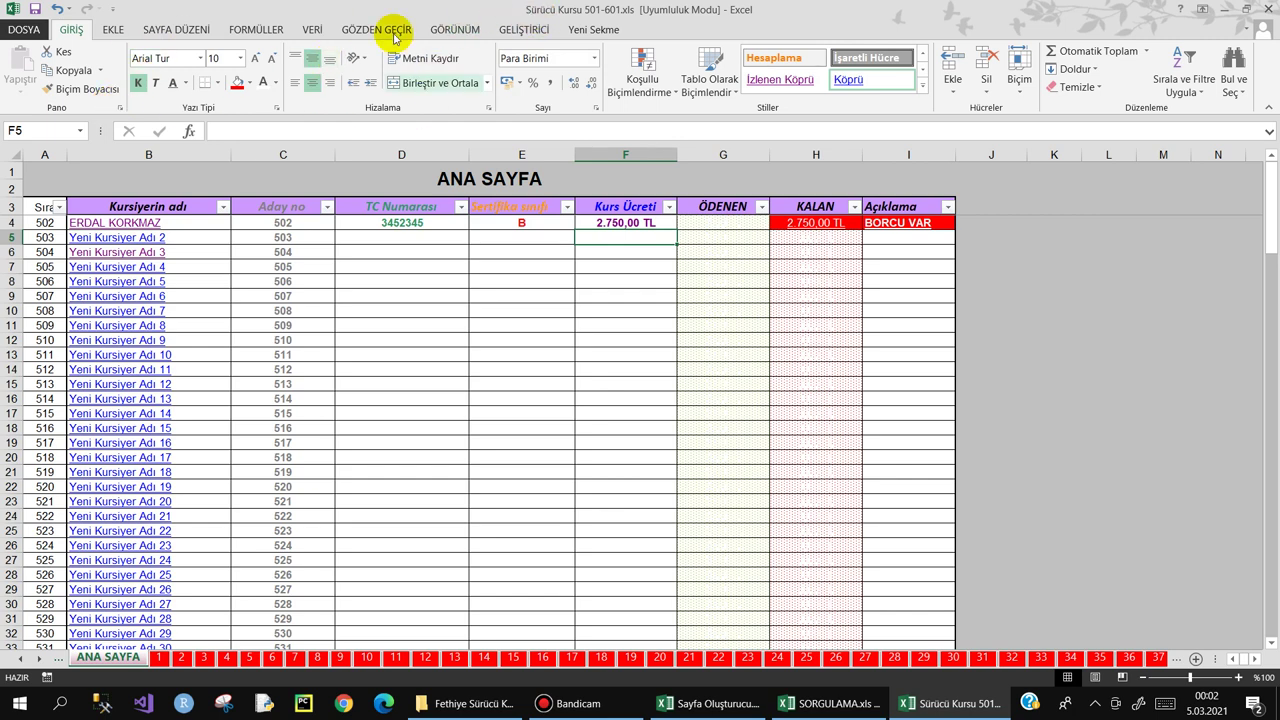
Step: Record a 550 TL payment dated 02 Mart 21 on the student's sheet, then return to ANA SAYFA
click(108, 222)
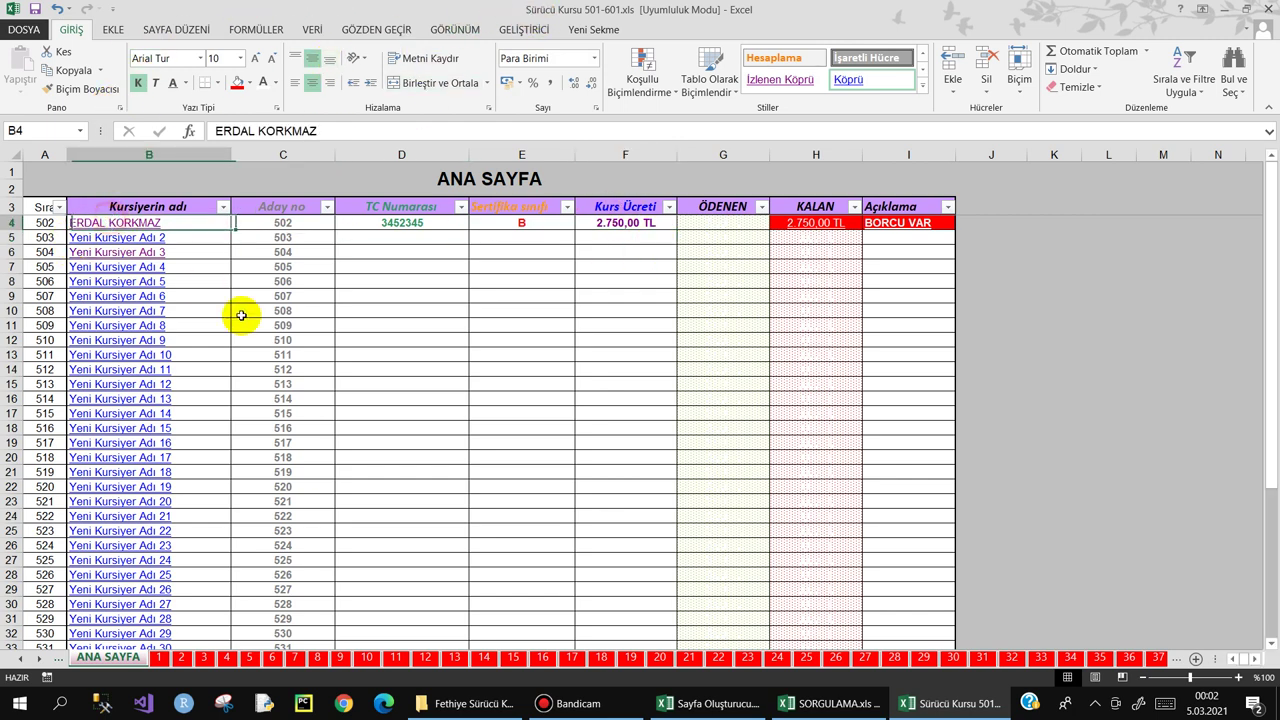
click(163, 379)
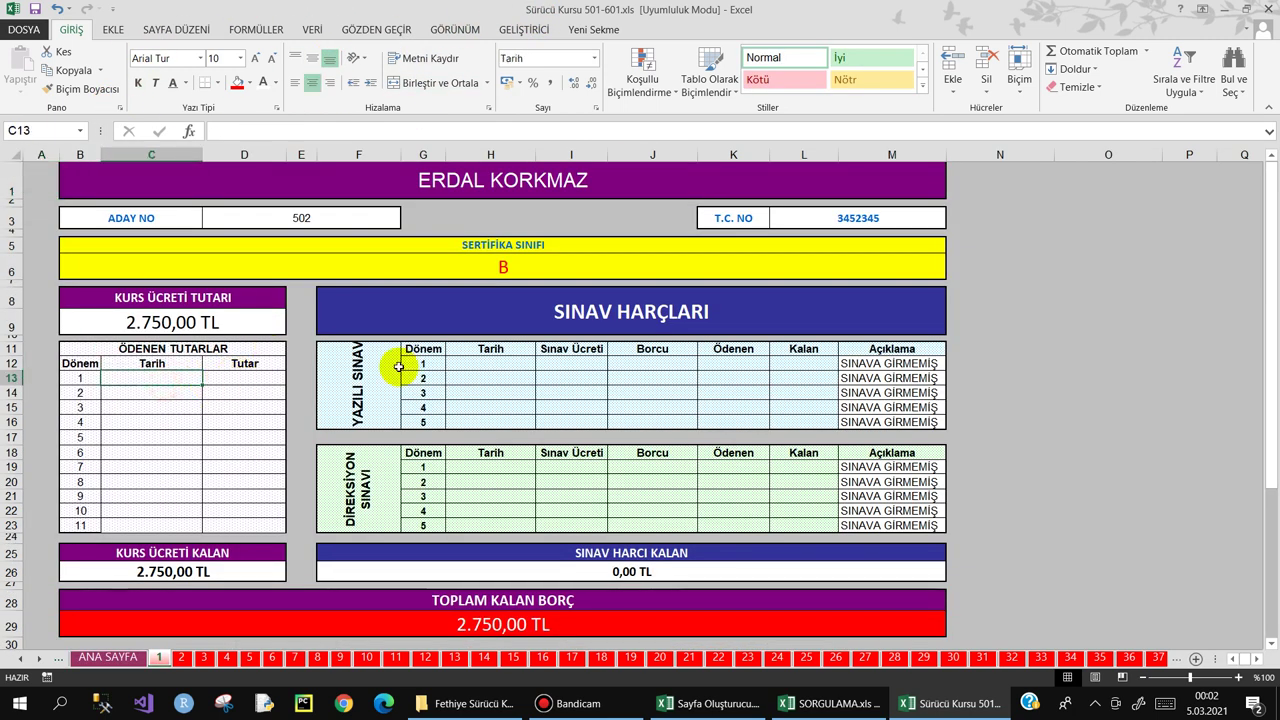
text(02.03.2021)
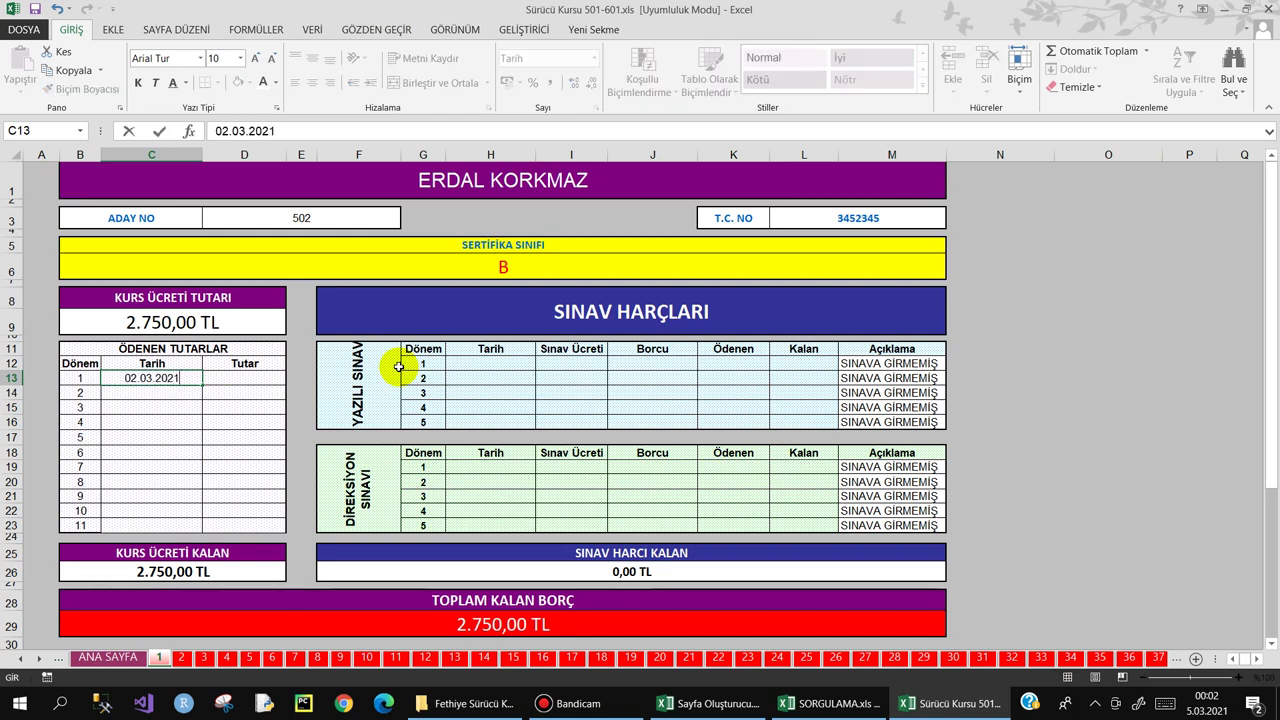
key(Tab)
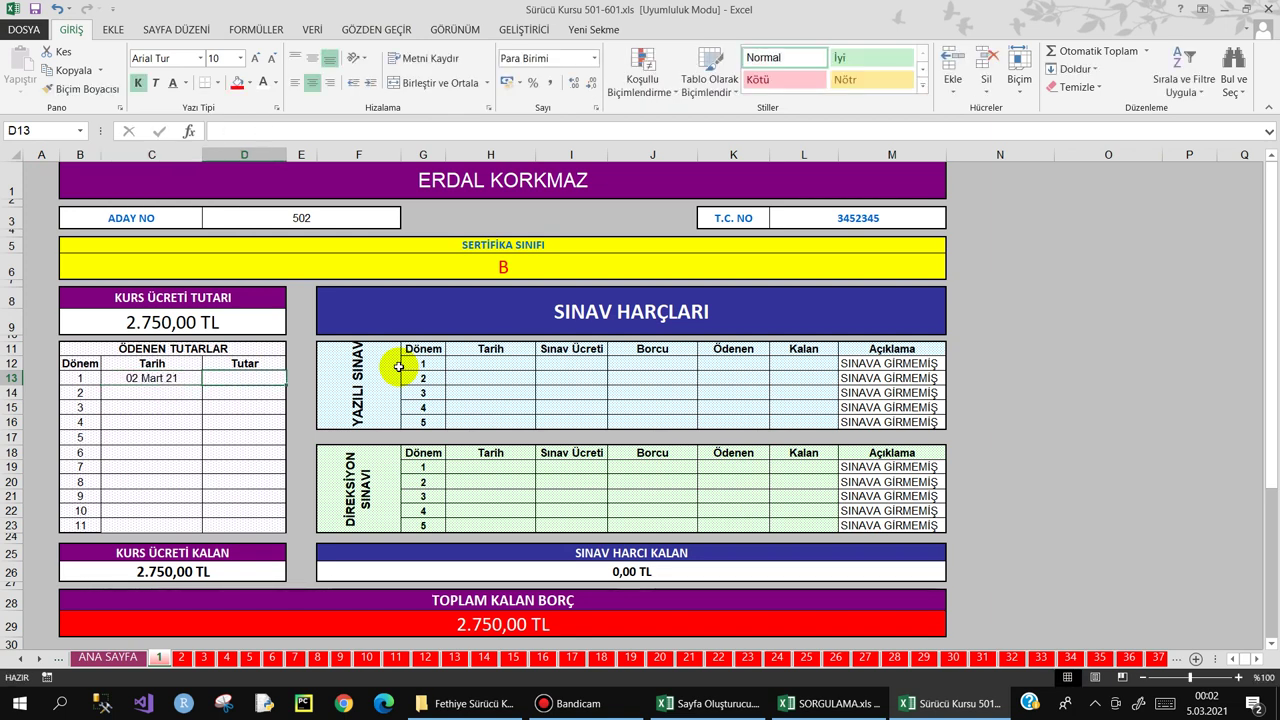
text(550)
key(Return)
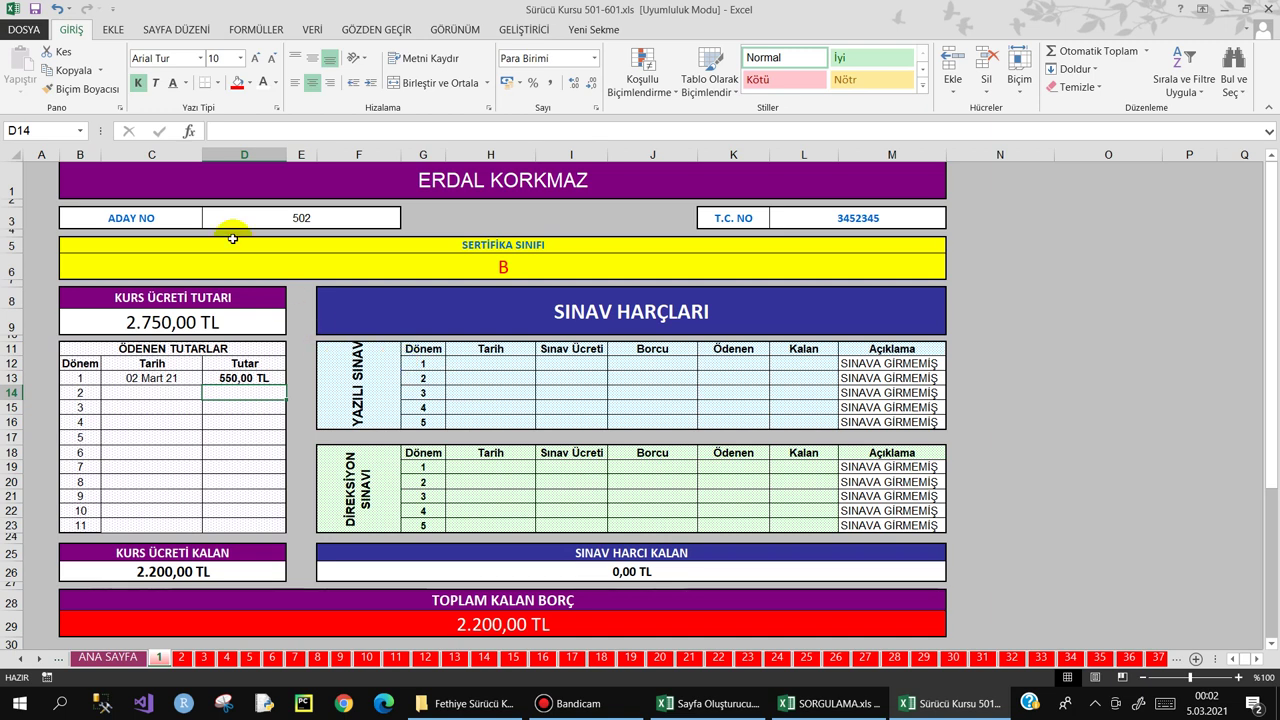
click(470, 178)
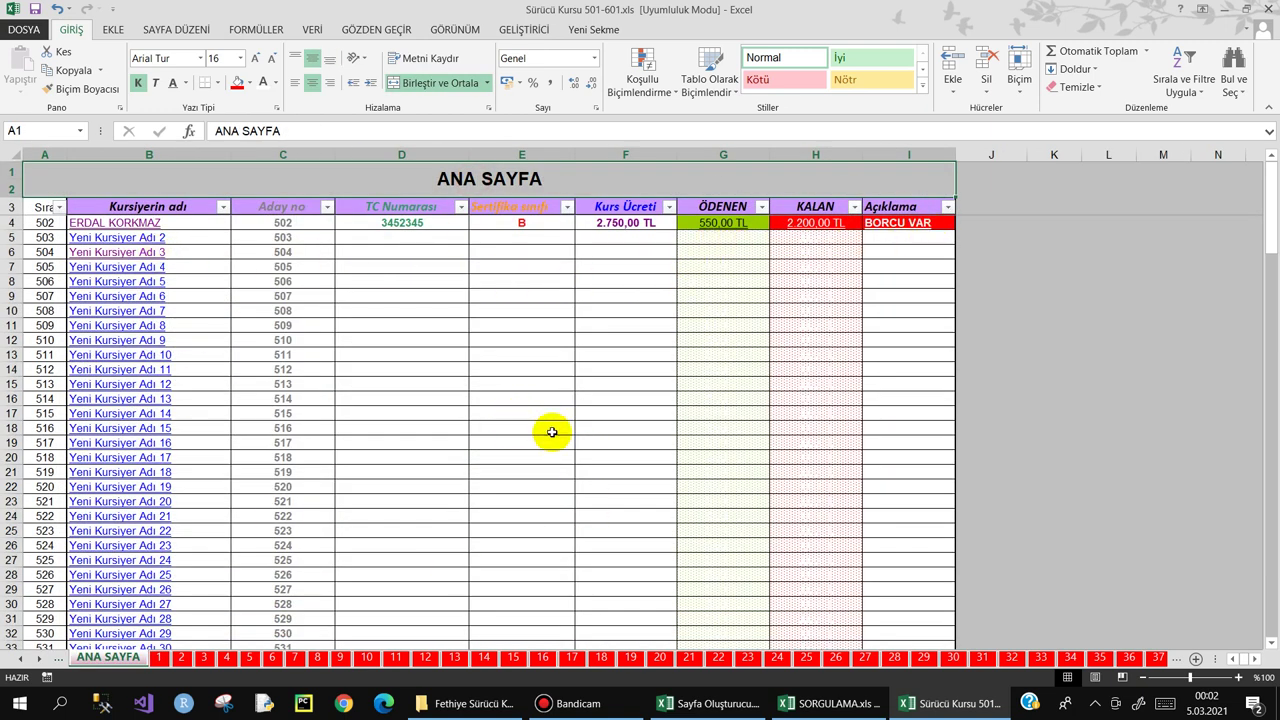
Step: Save and close the course workbook, then look up a student by name on Sorgu
click(1268, 9)
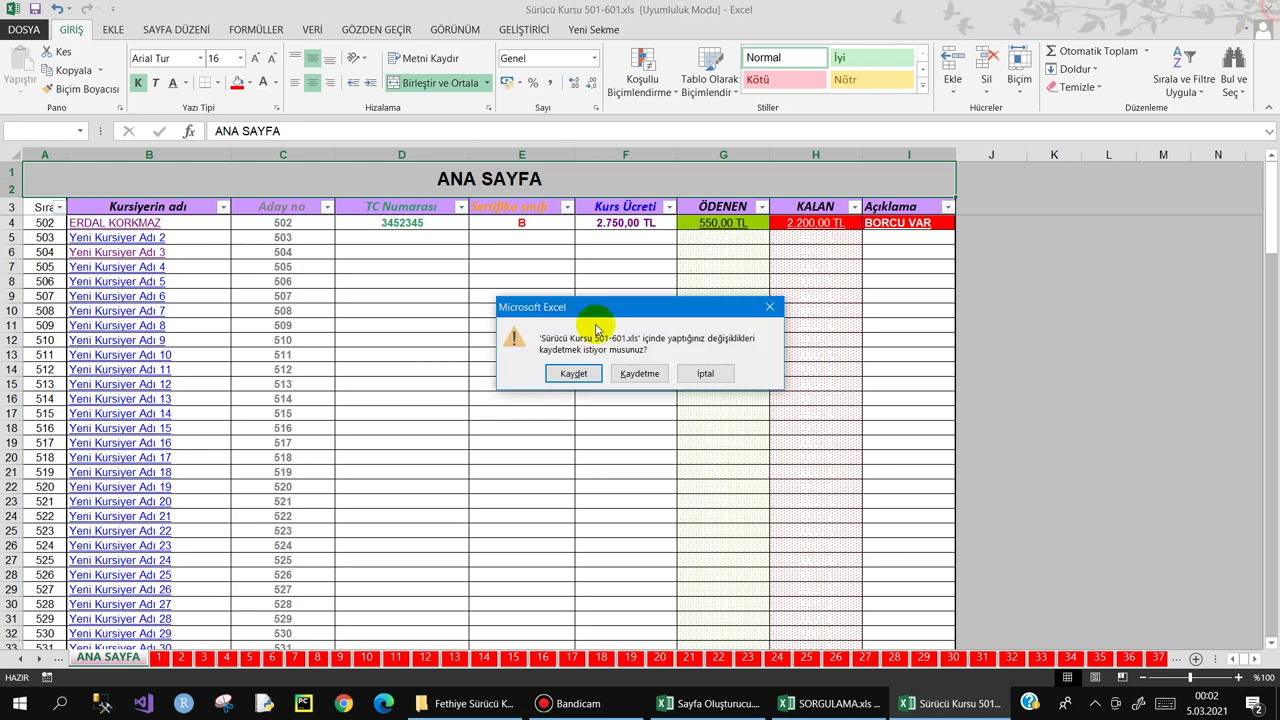
click(580, 372)
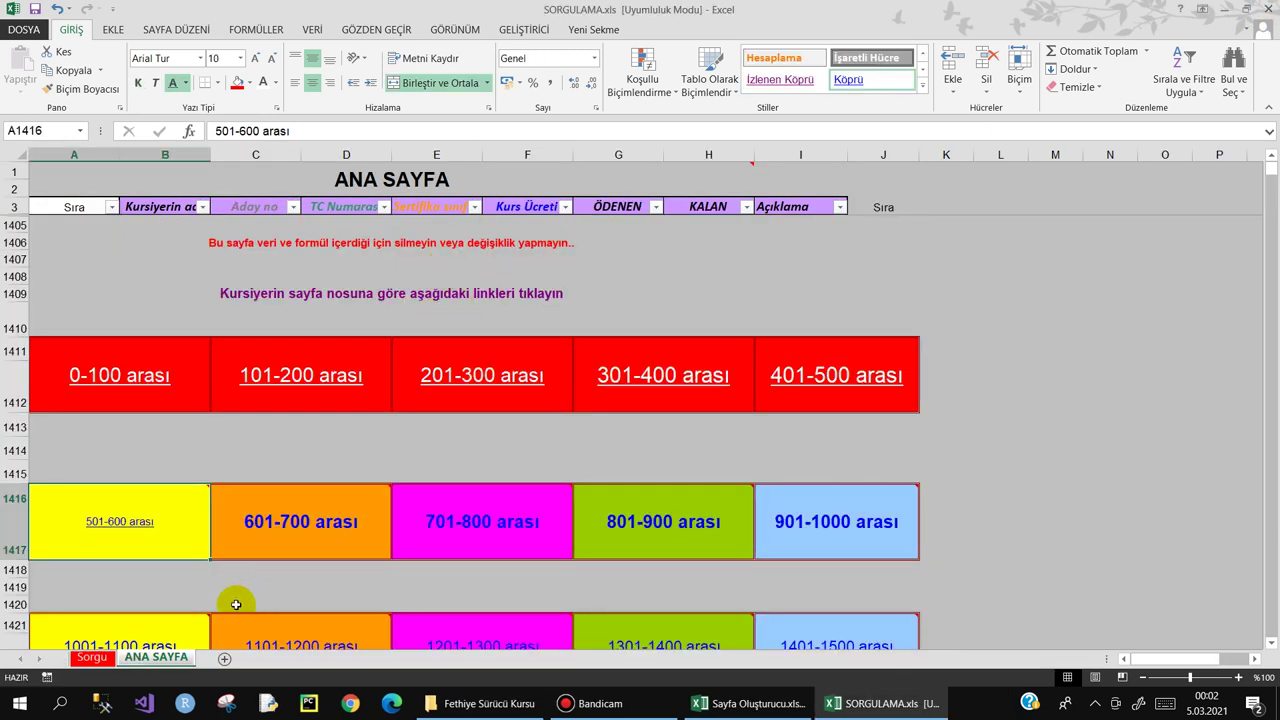
click(90, 657)
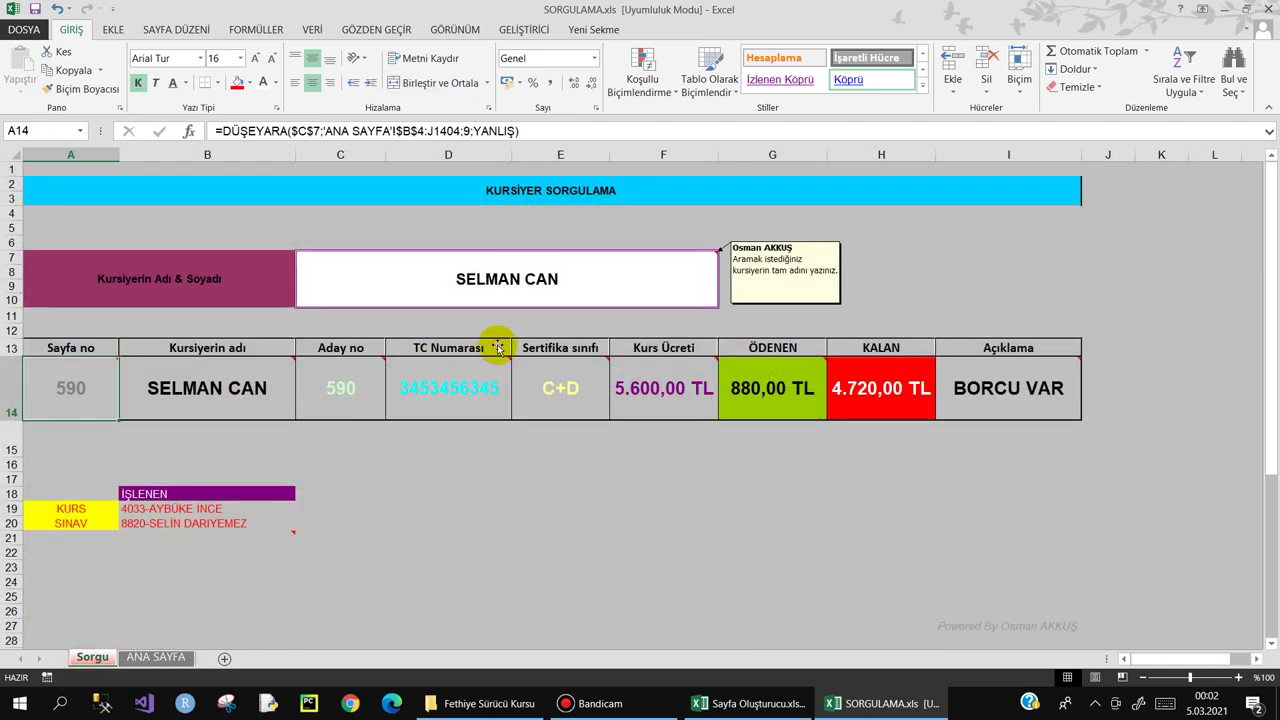
click(522, 286)
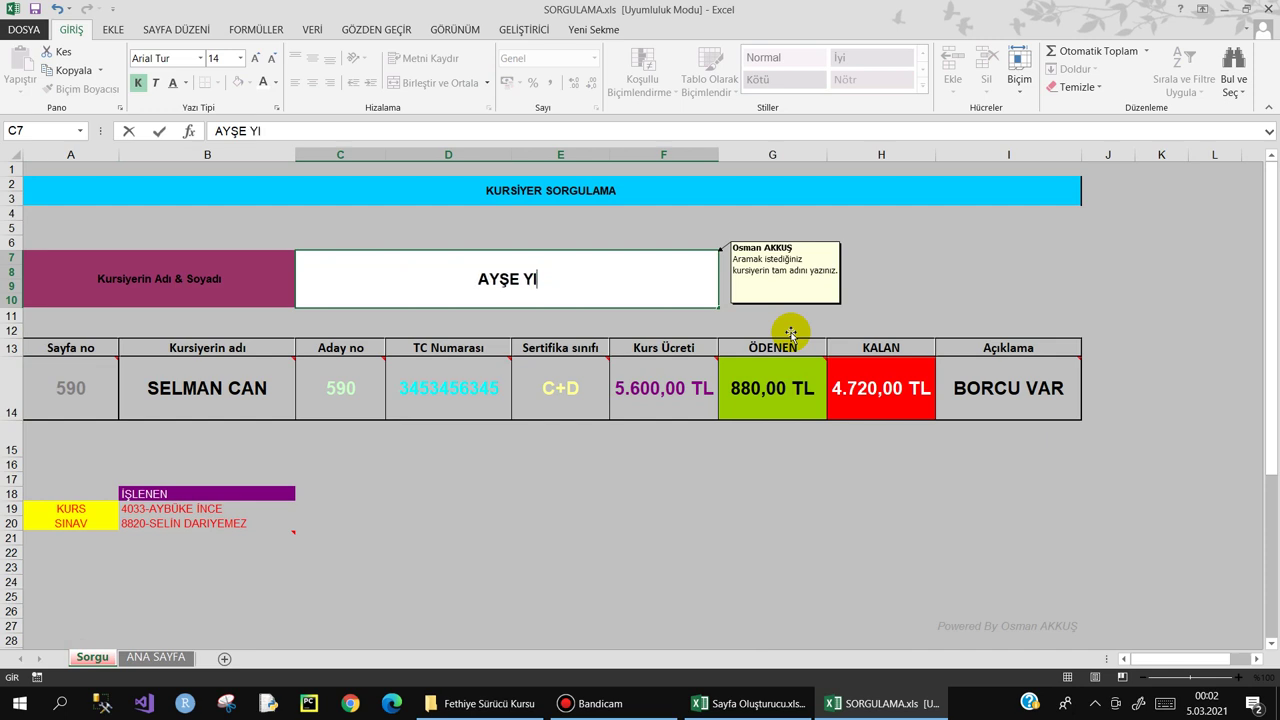
key(Return)
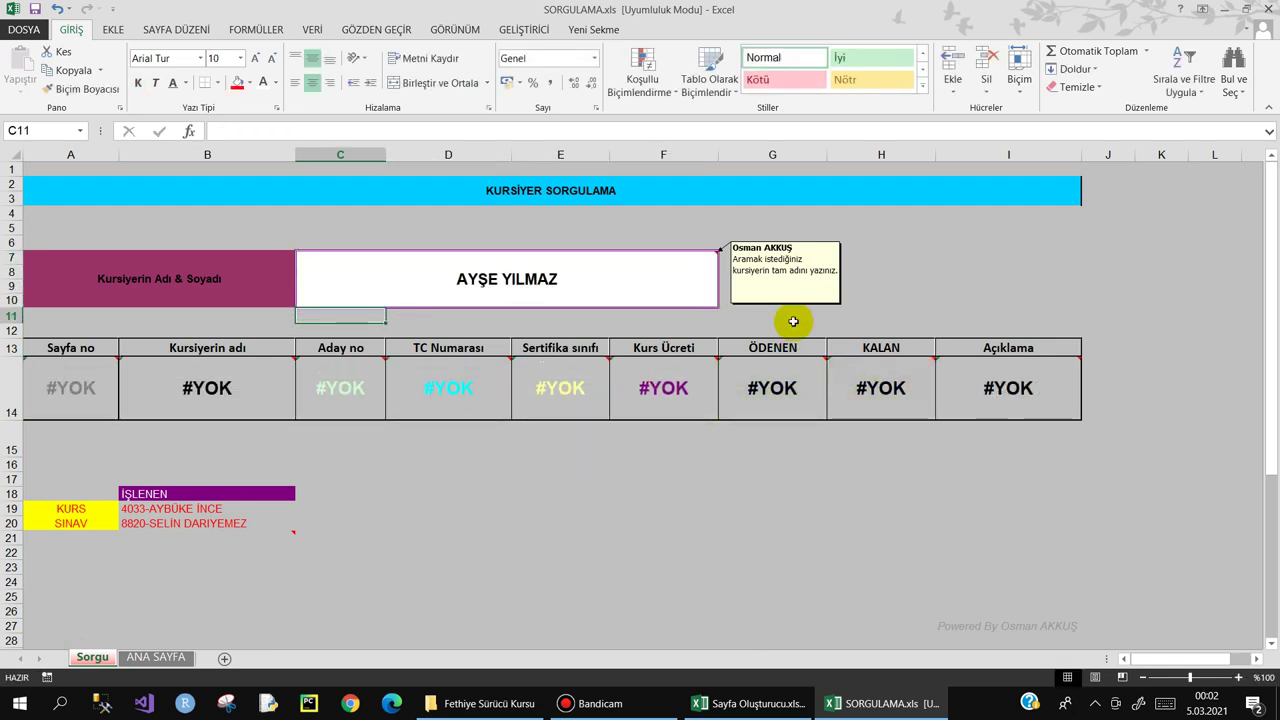
Step: Correct the searched student's surname, rerun the lookup, and follow the A14 result link
click(508, 276)
drag(292, 131, 253, 131)
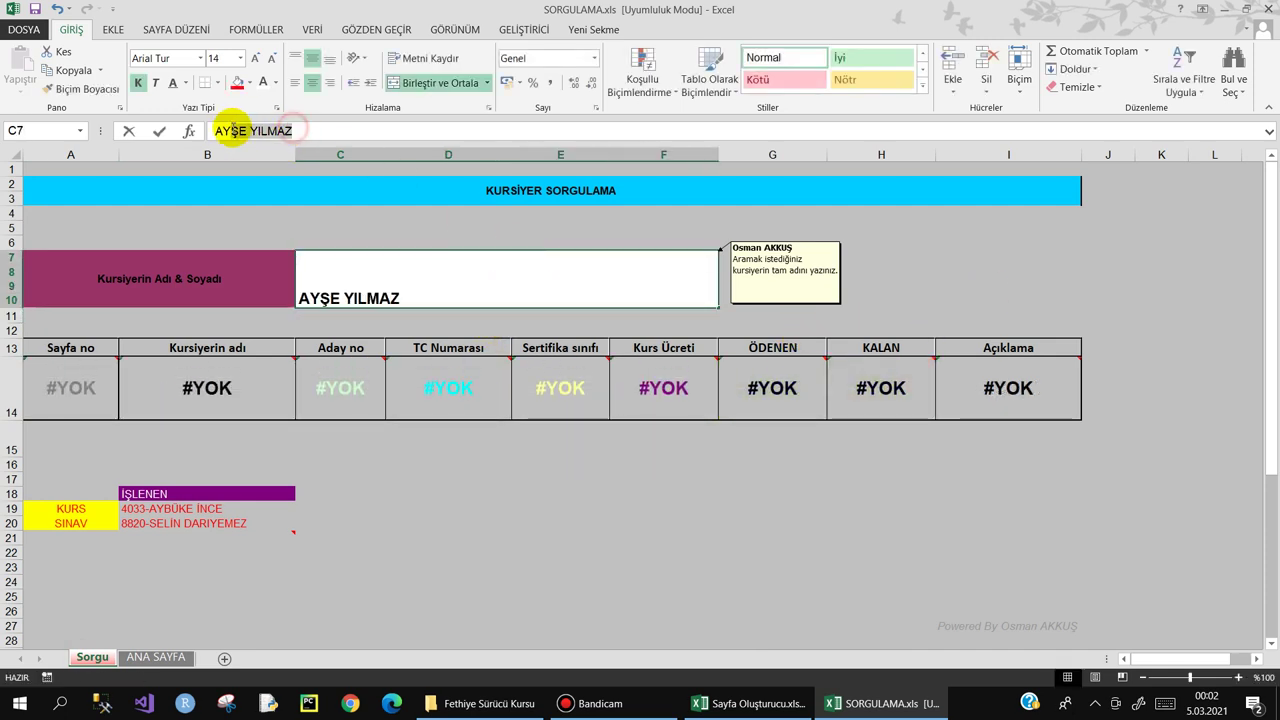
text(GÜNEŞ)
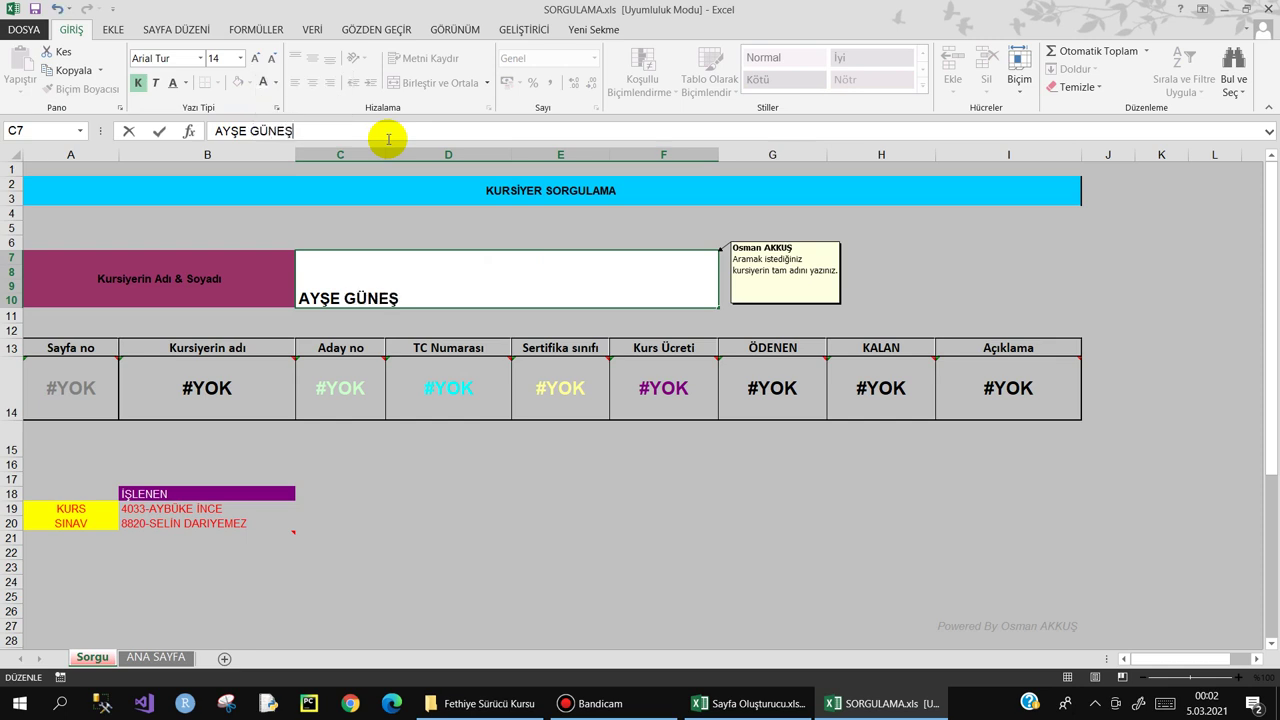
key(Return)
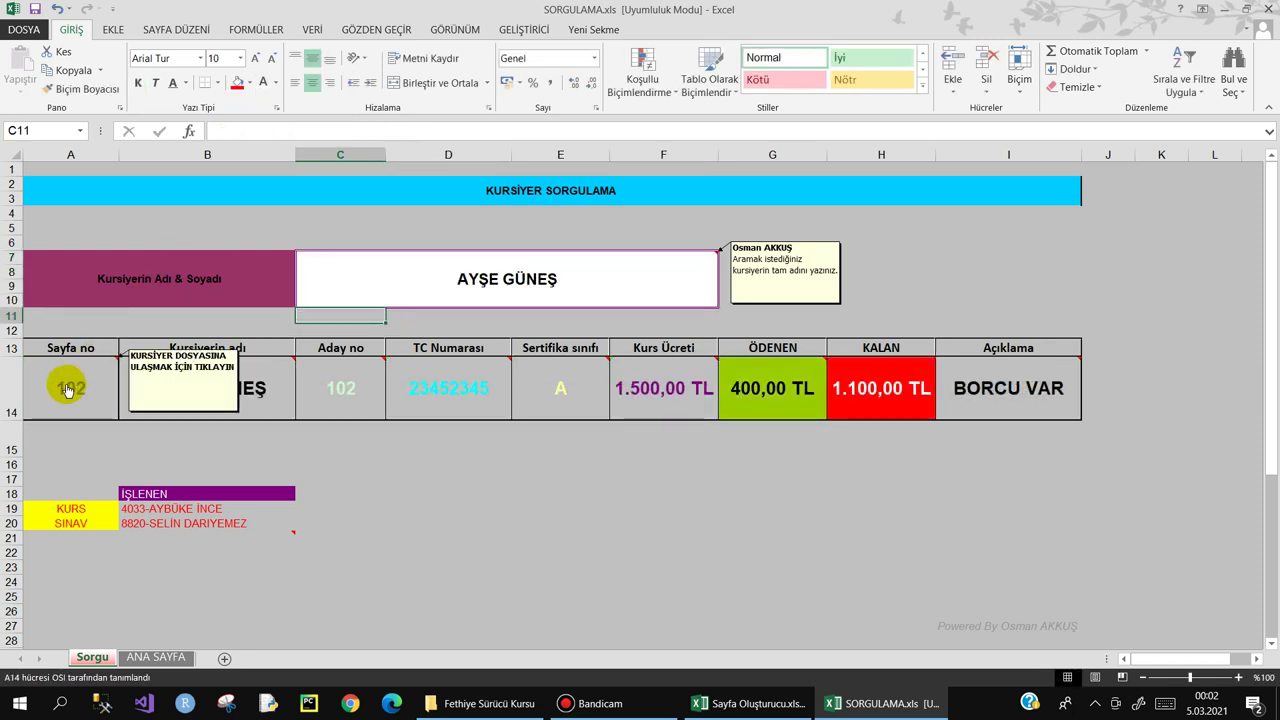
click(65, 390)
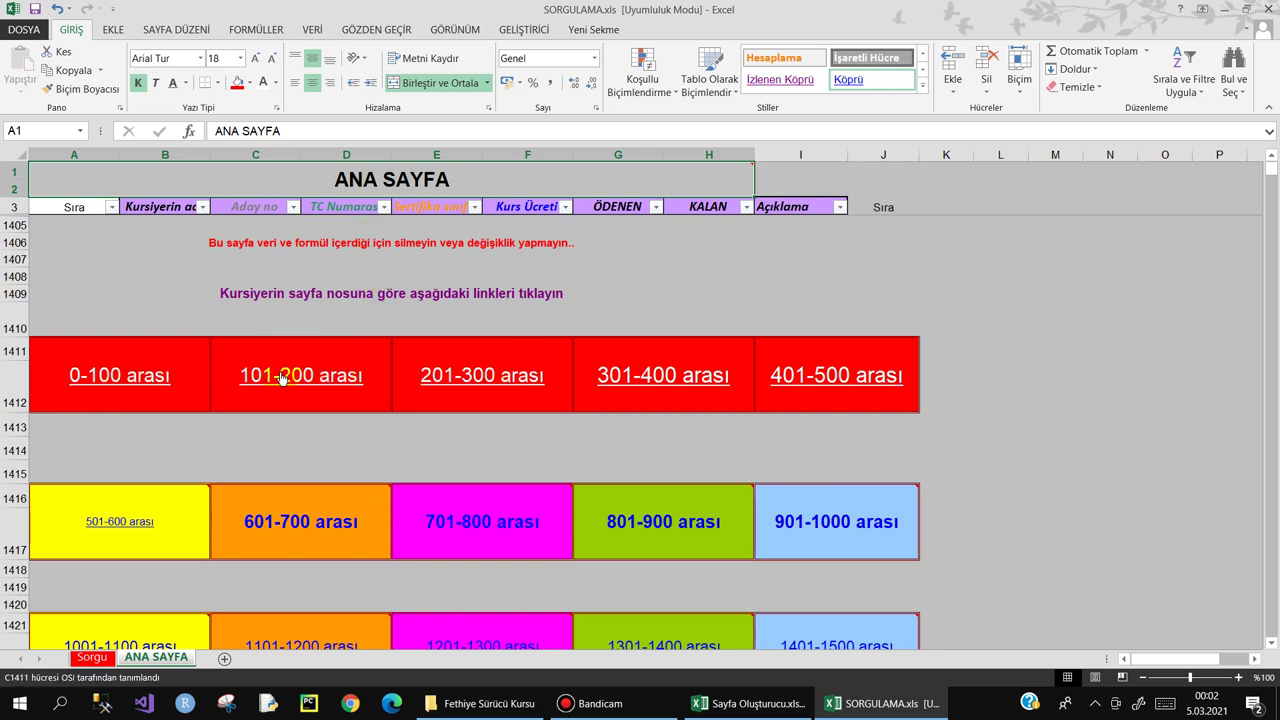
Step: Open Sürücü Kursu 101-201.xls via the 101-200 link and show trainee 102's detail sheet
click(282, 378)
click(664, 433)
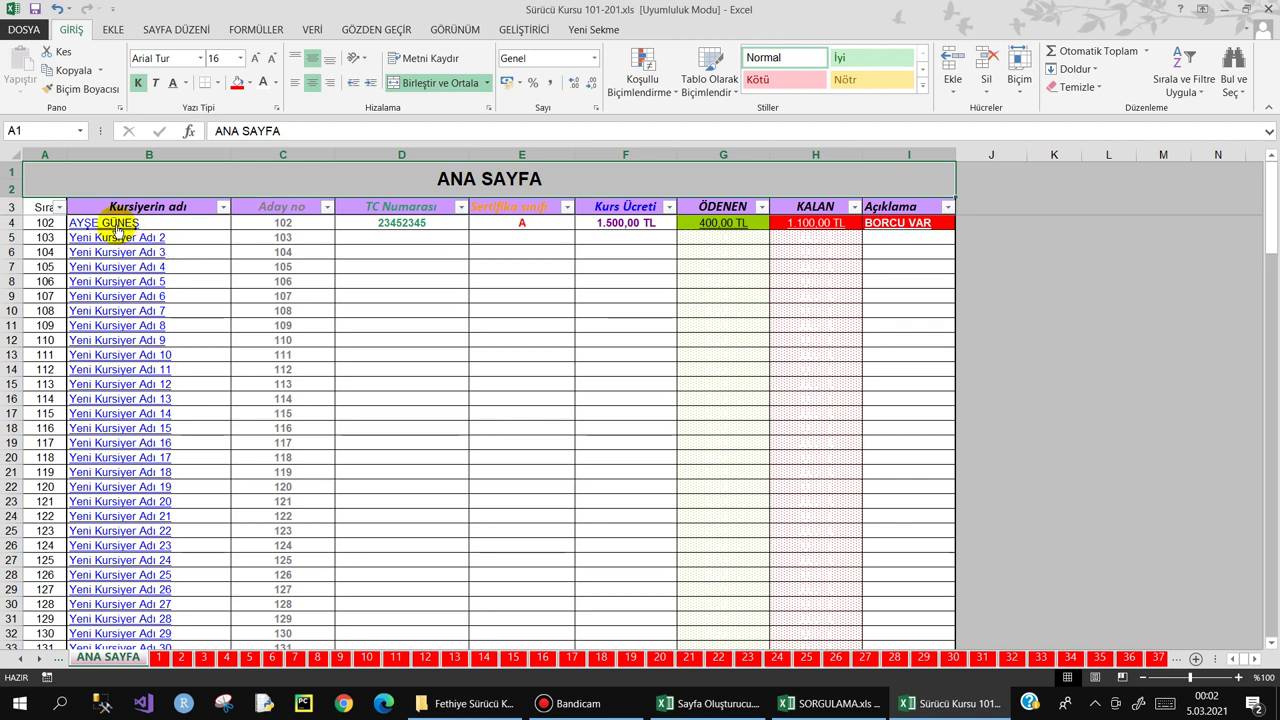
click(112, 222)
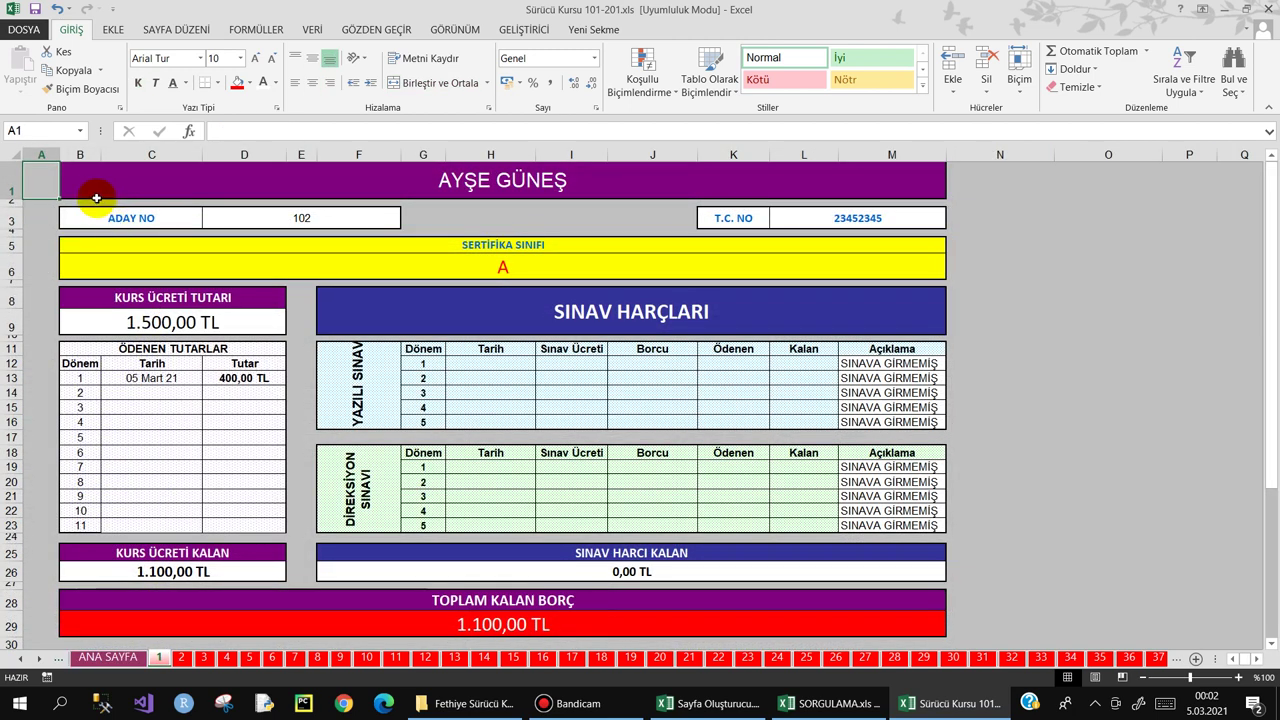
click(485, 186)
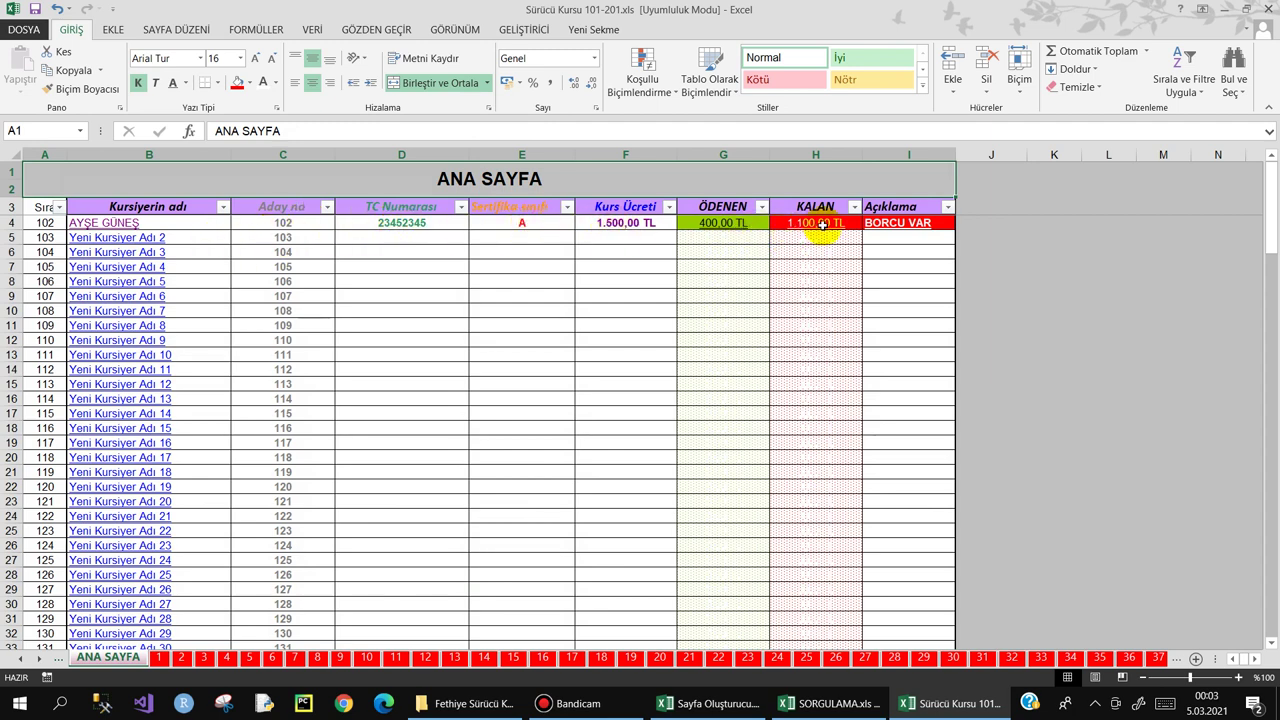
click(116, 222)
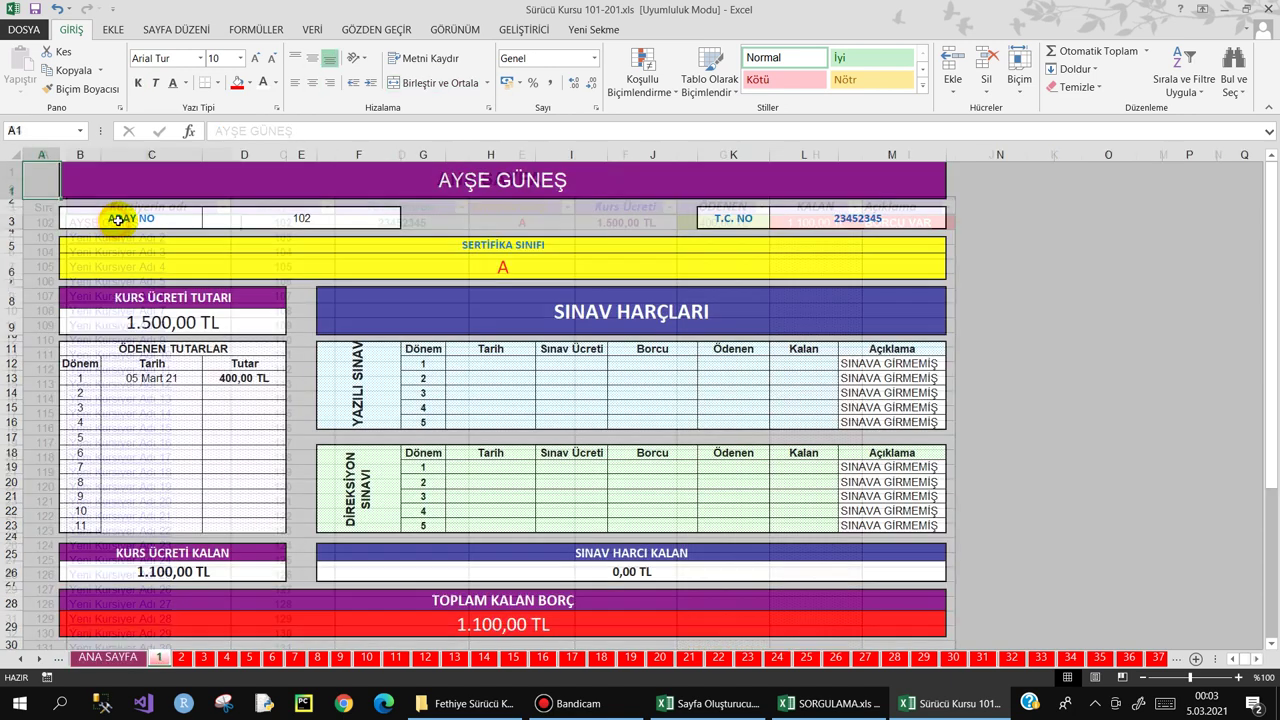
Step: Review trainee 102's sheet showing 1.100,00 TL owed, then bring Bandicam's window forward
scroll(511, 314, down, 1)
scroll(408, 406, down, 2)
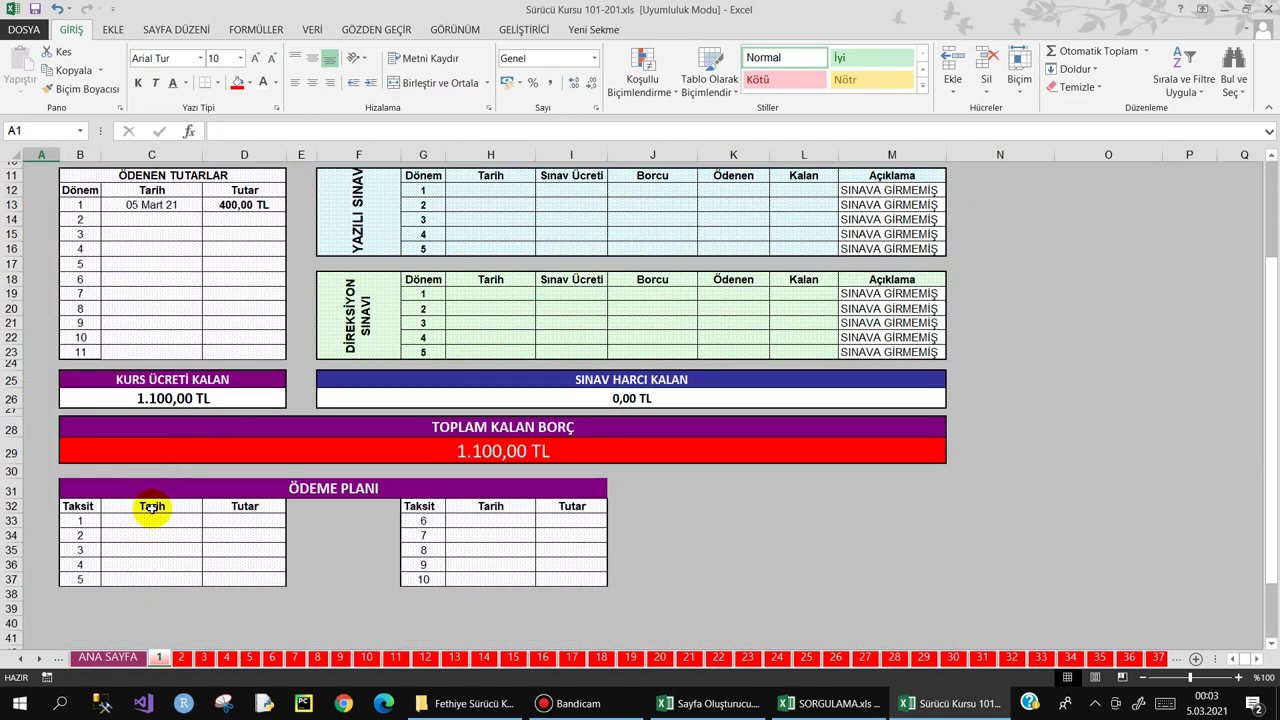
scroll(151, 500, up, 1)
scroll(154, 480, up, 2)
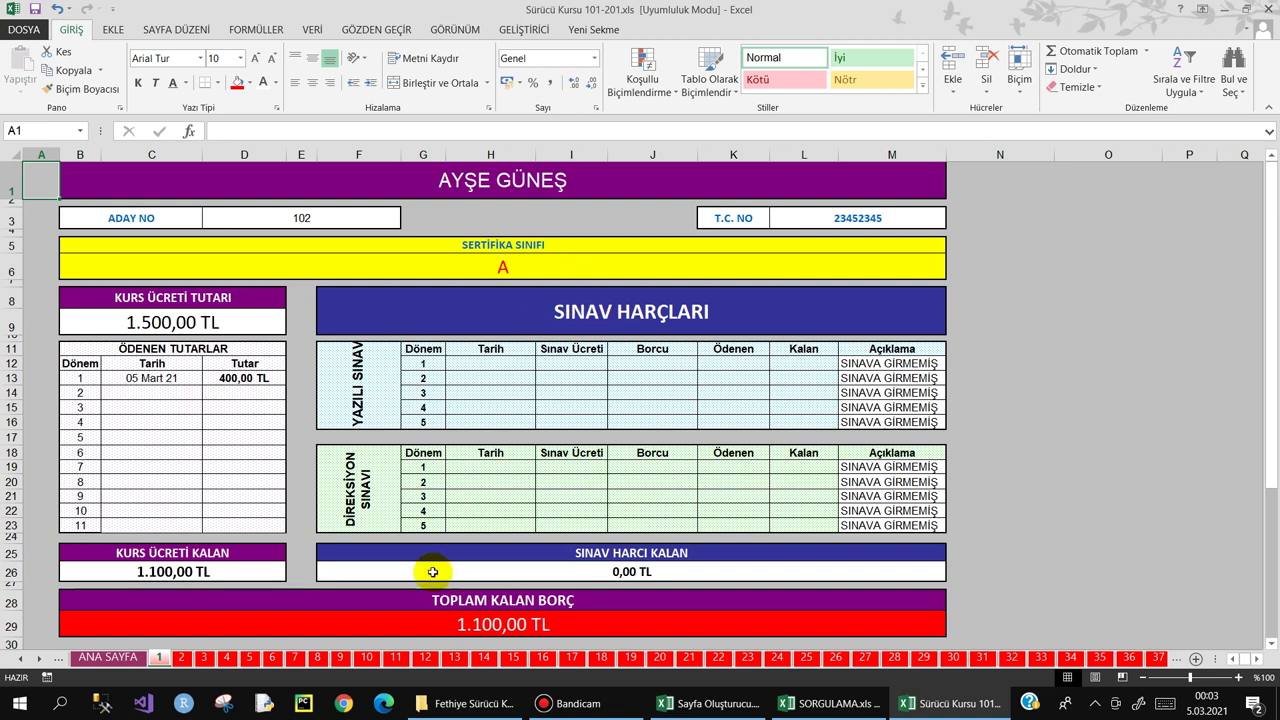
click(565, 703)
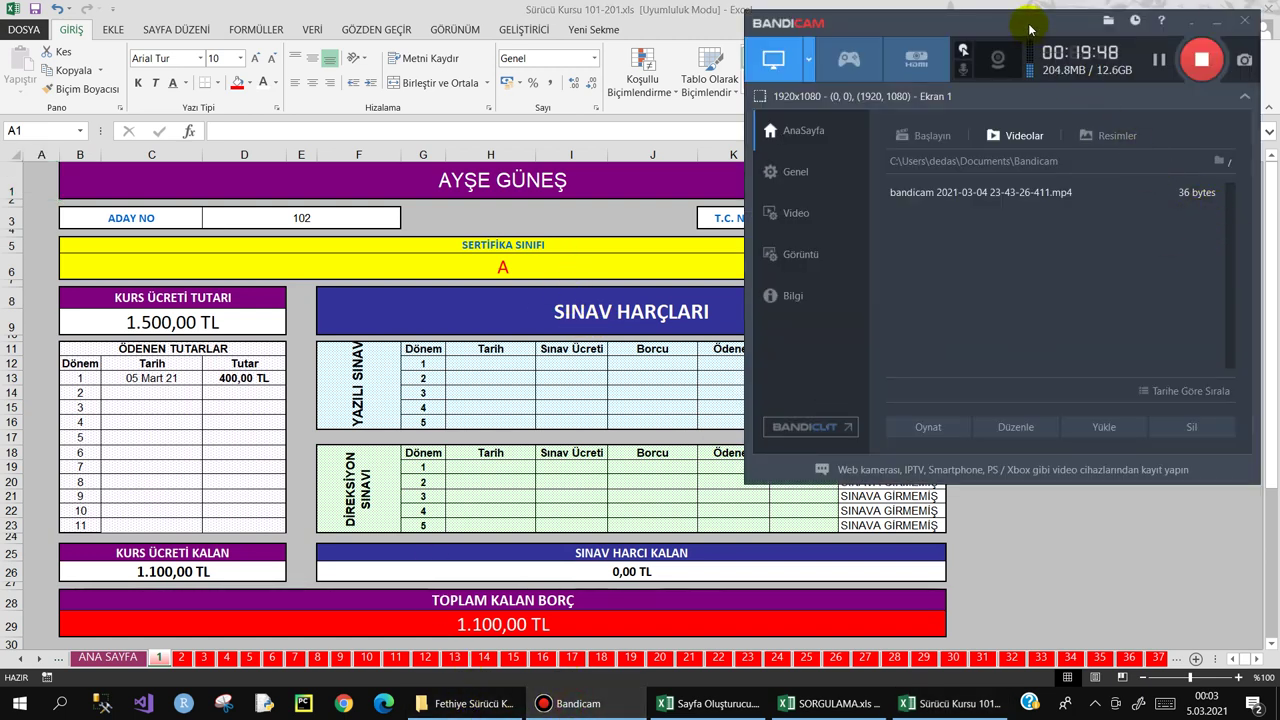
drag(1030, 28, 1038, 20)
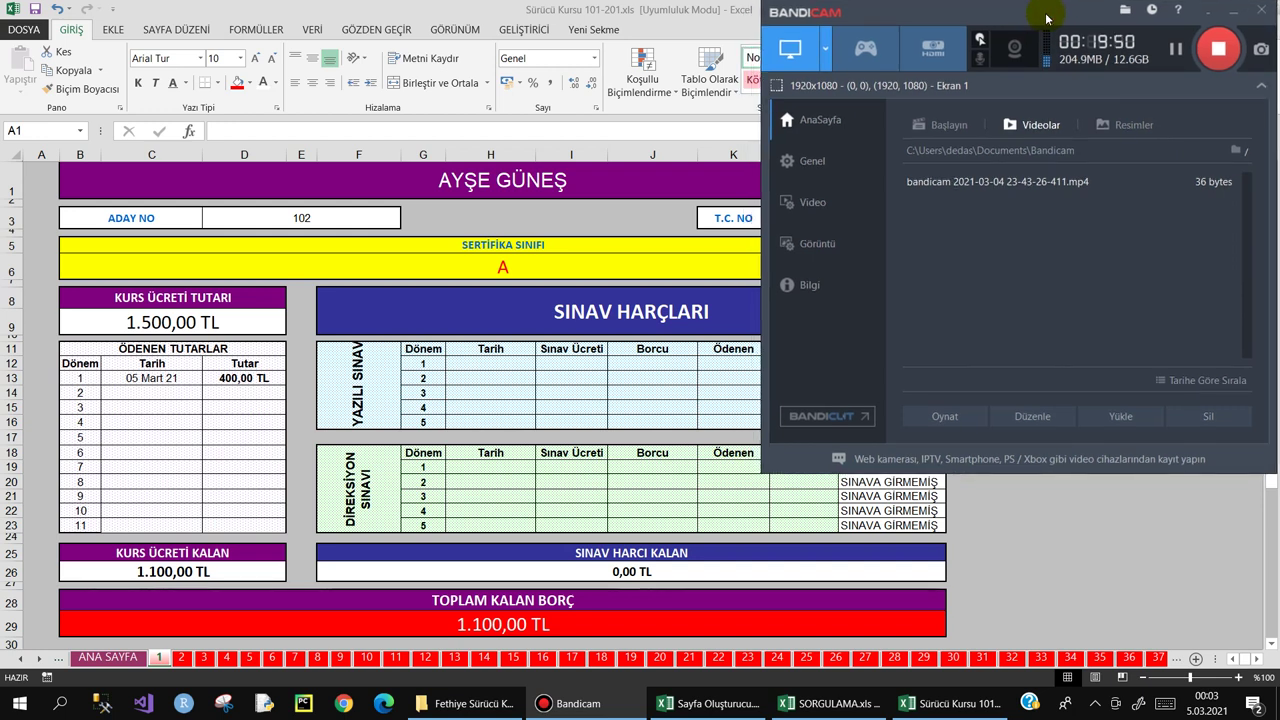